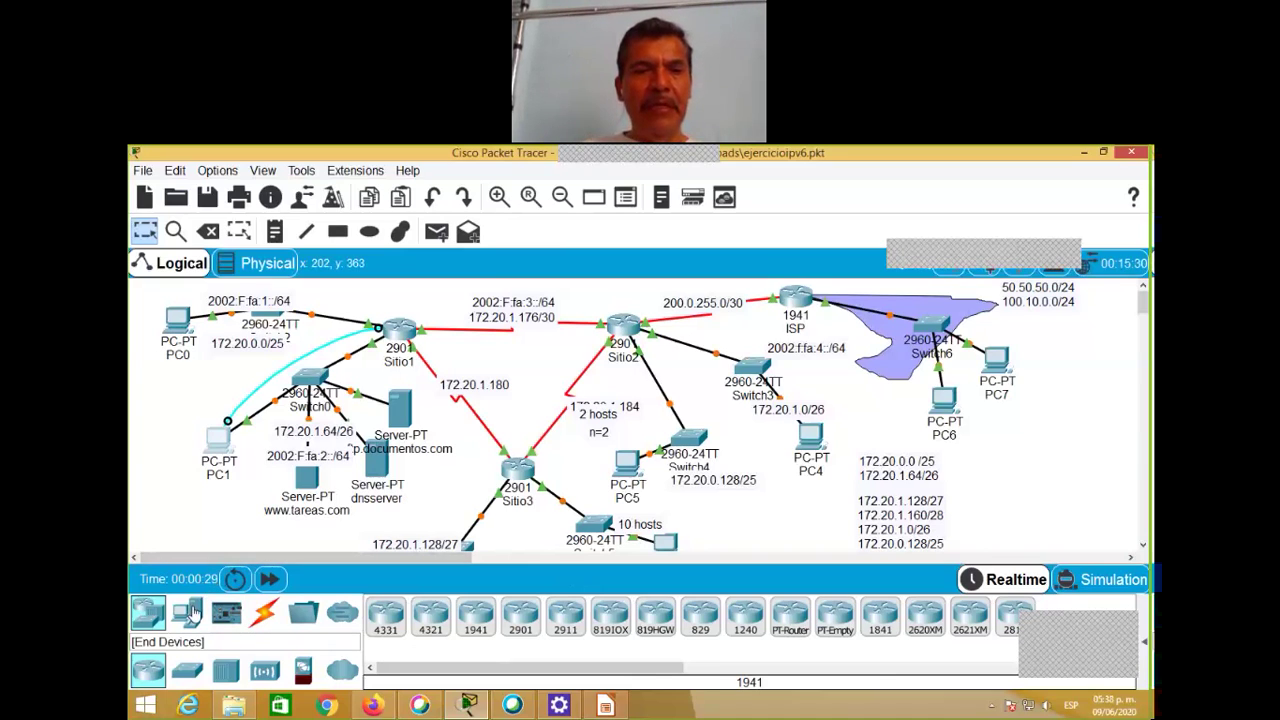
Step: Add a Server-PT as Server0 below PC0, shifting PC0 up to make room
left_click(190, 610)
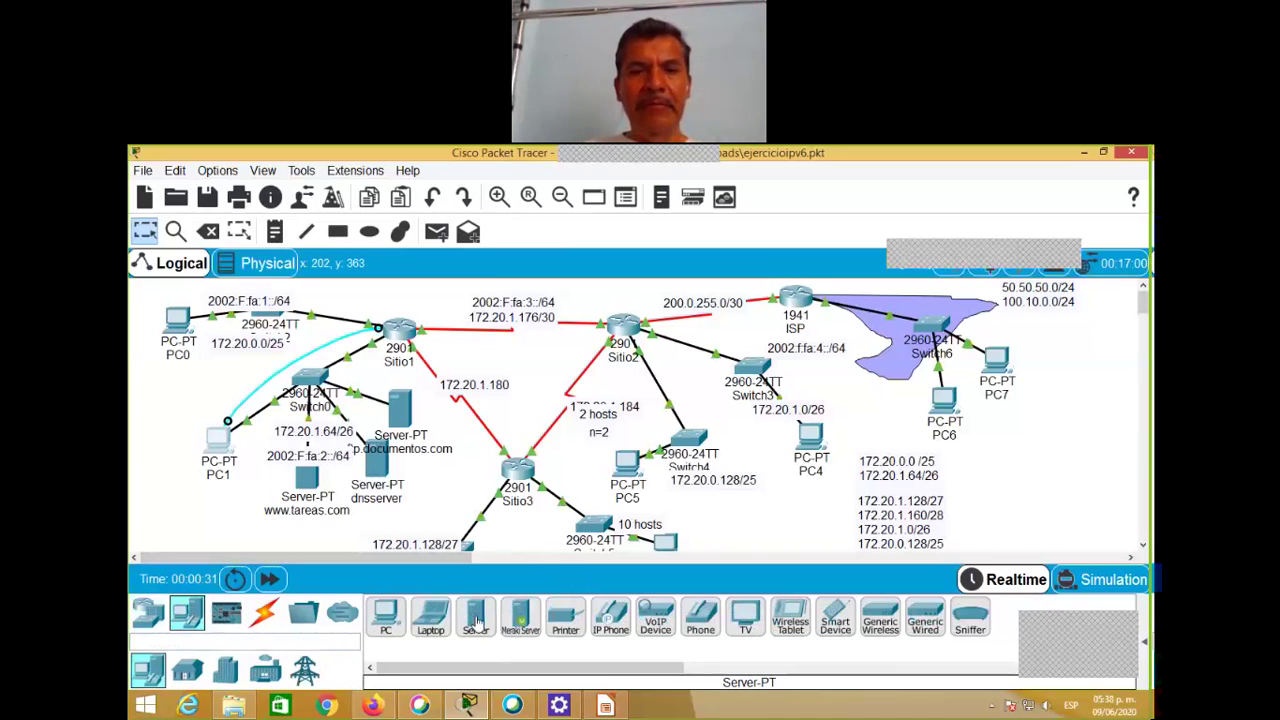
left_click_drag(476, 622, 158, 370)
left_click_drag(183, 327, 173, 309)
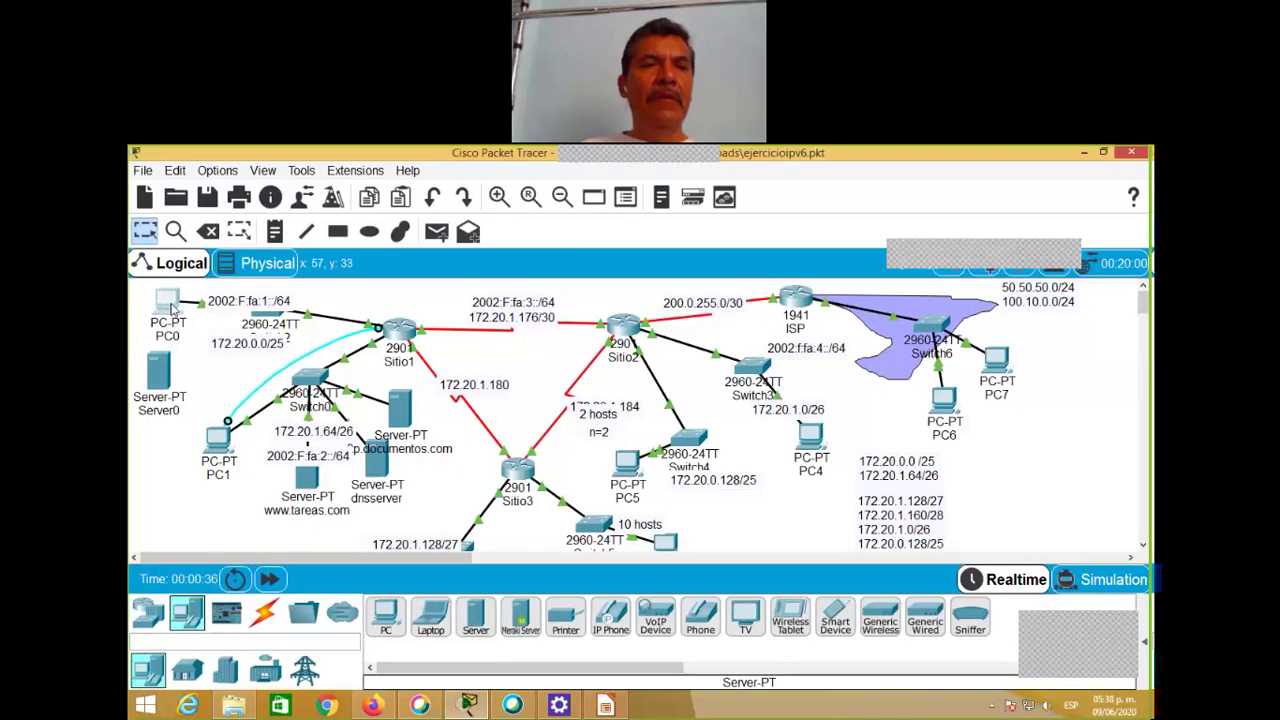
left_click_drag(168, 372, 194, 360)
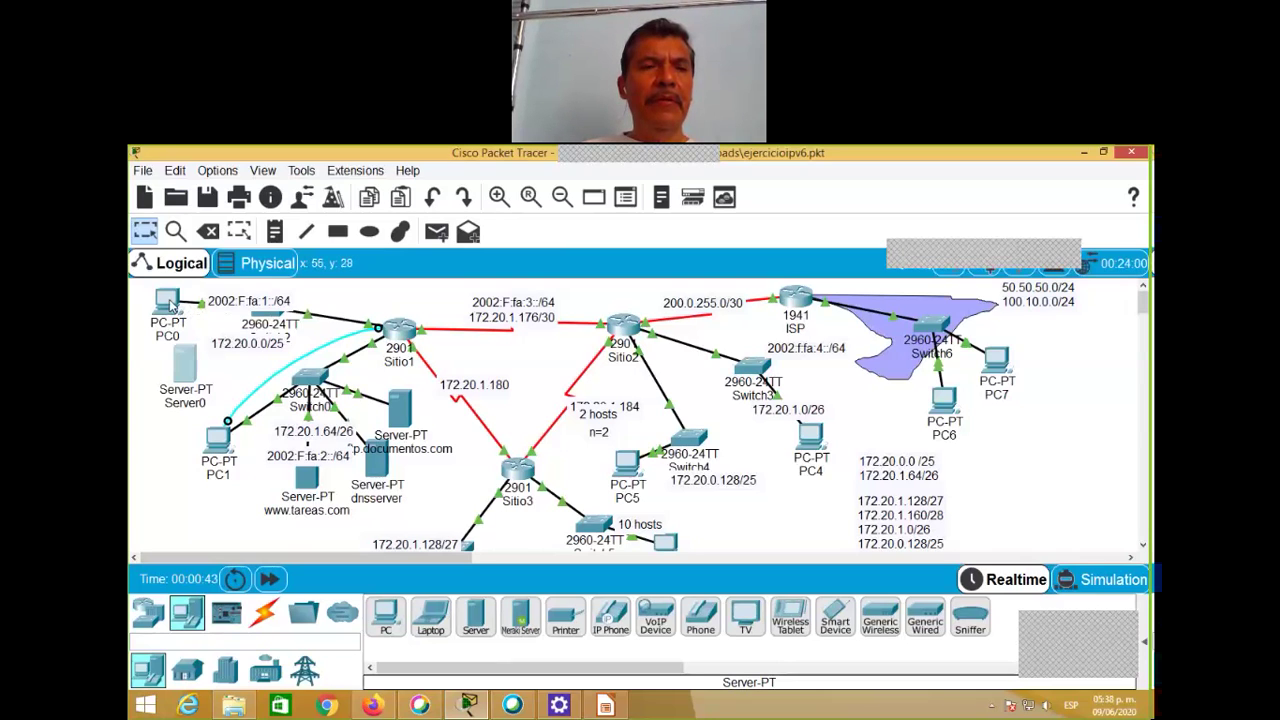
mouse_move(171, 306)
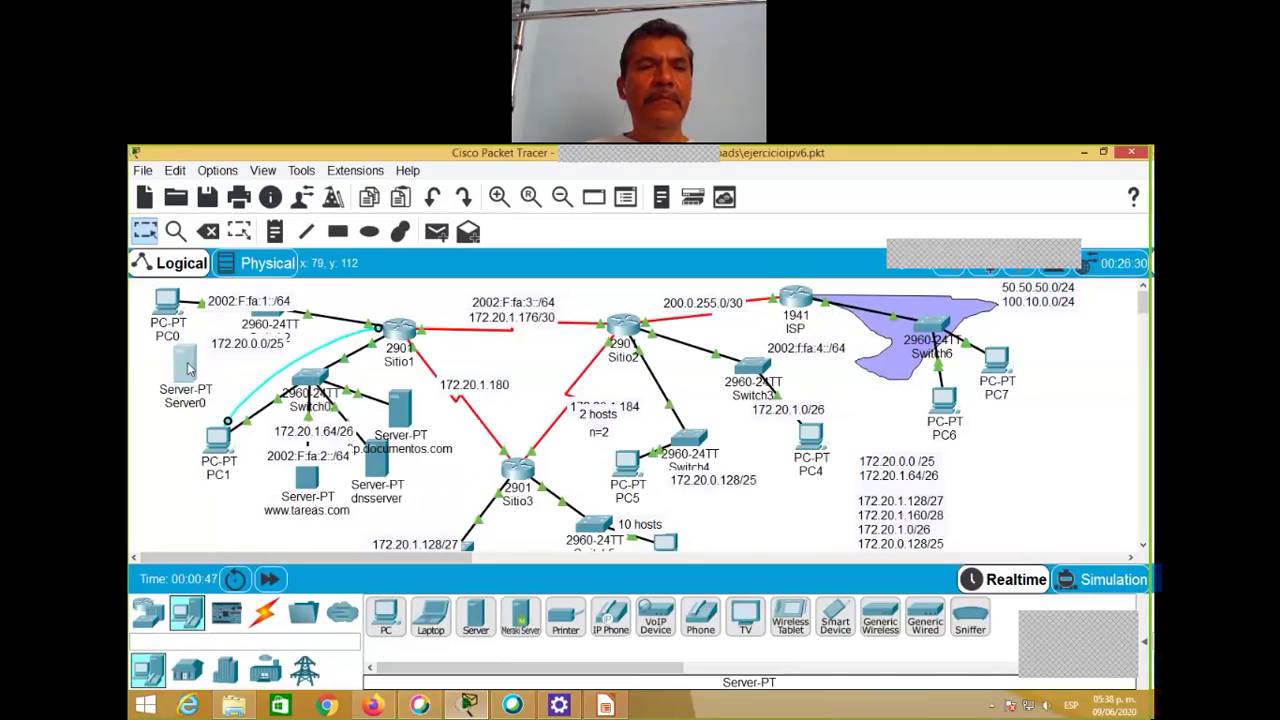
Step: Give Server0 static IP 172.20.0.10 with mask 255.255.255.128, then close its window
left_click(188, 370)
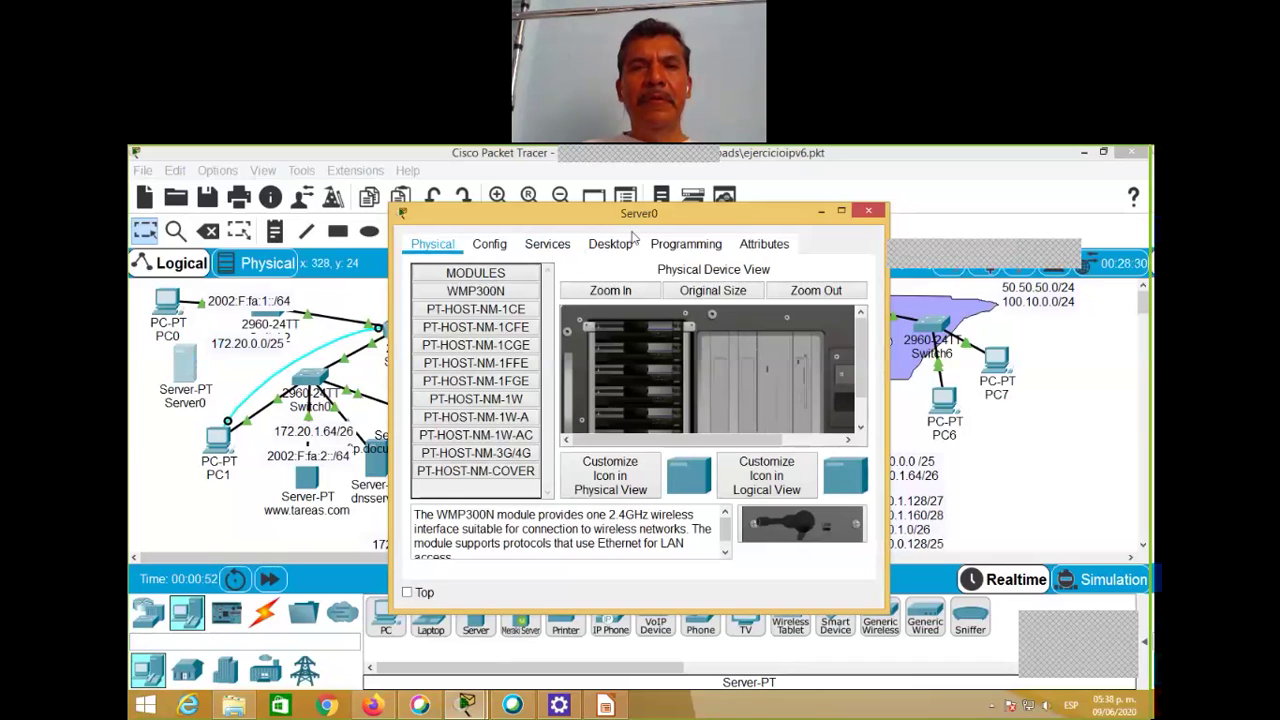
left_click(607, 250)
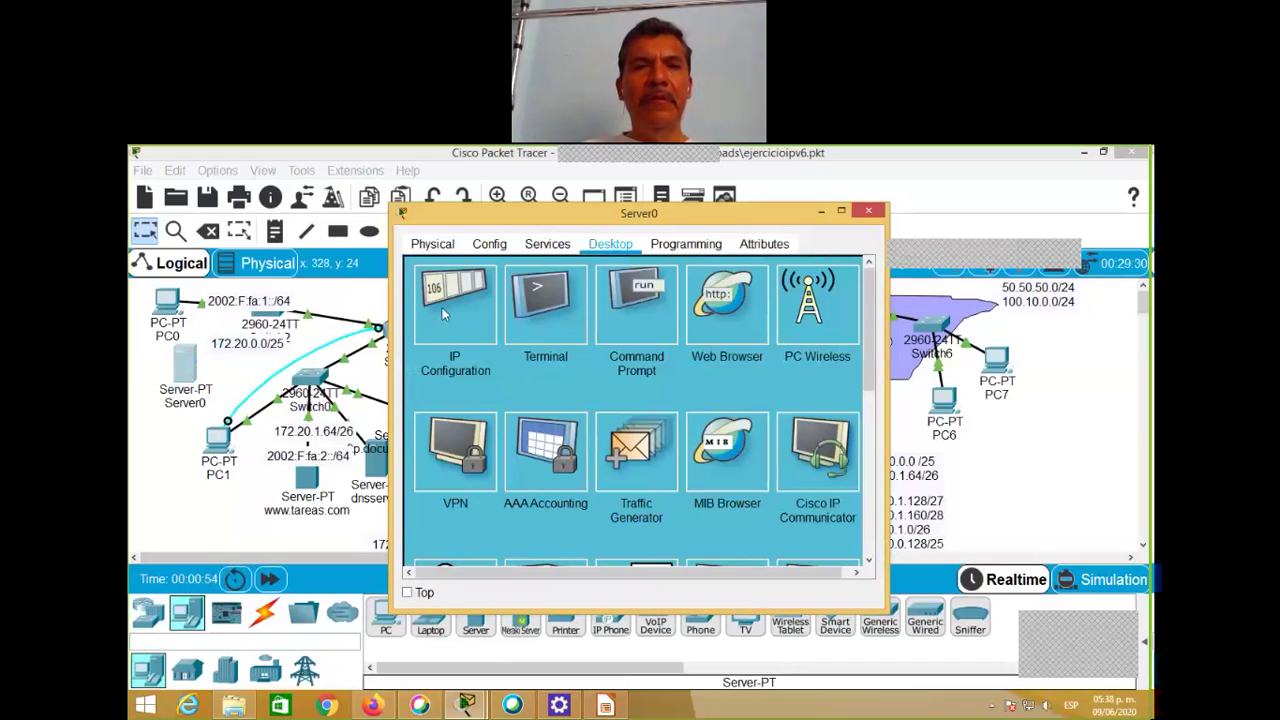
left_click(445, 303)
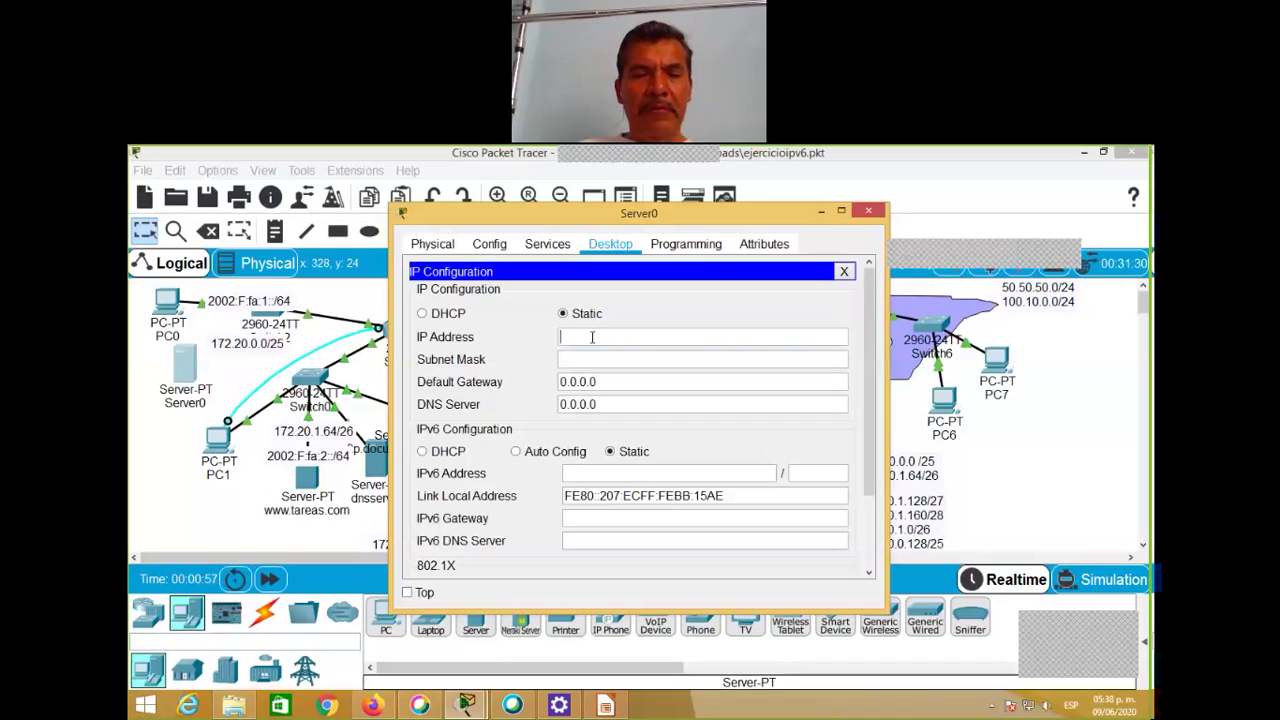
type("172.20")
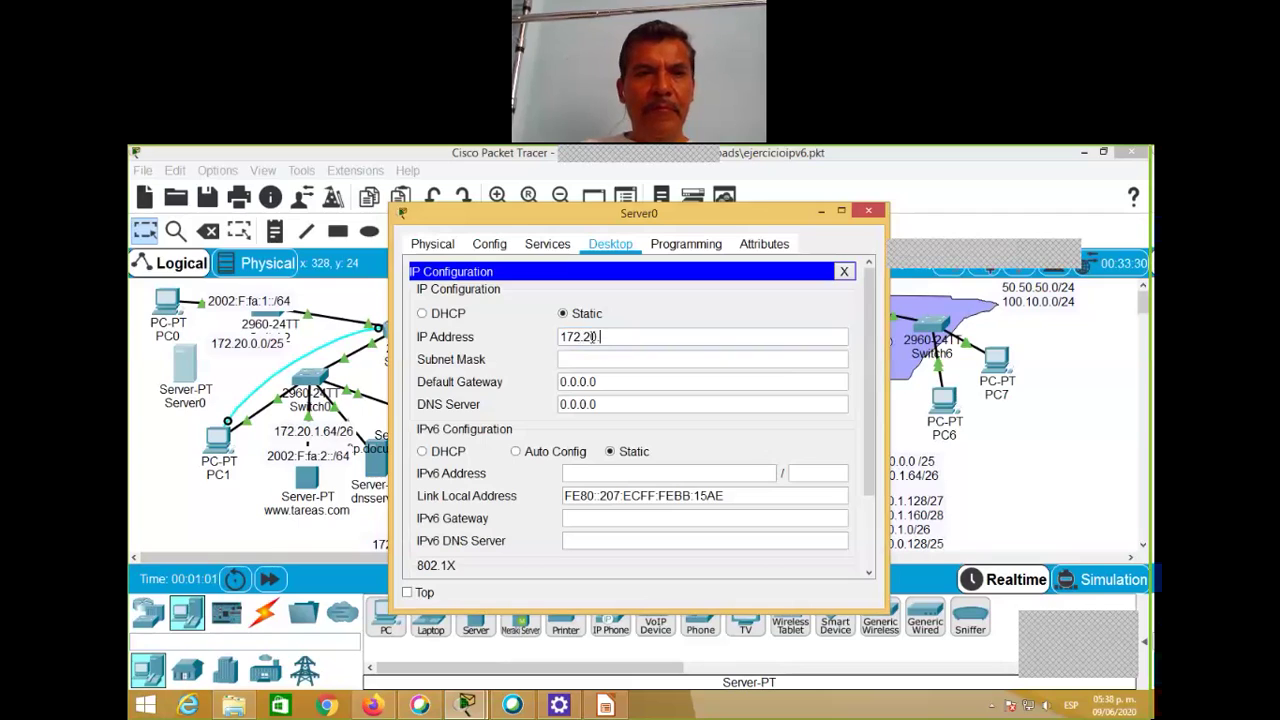
type(".0.10")
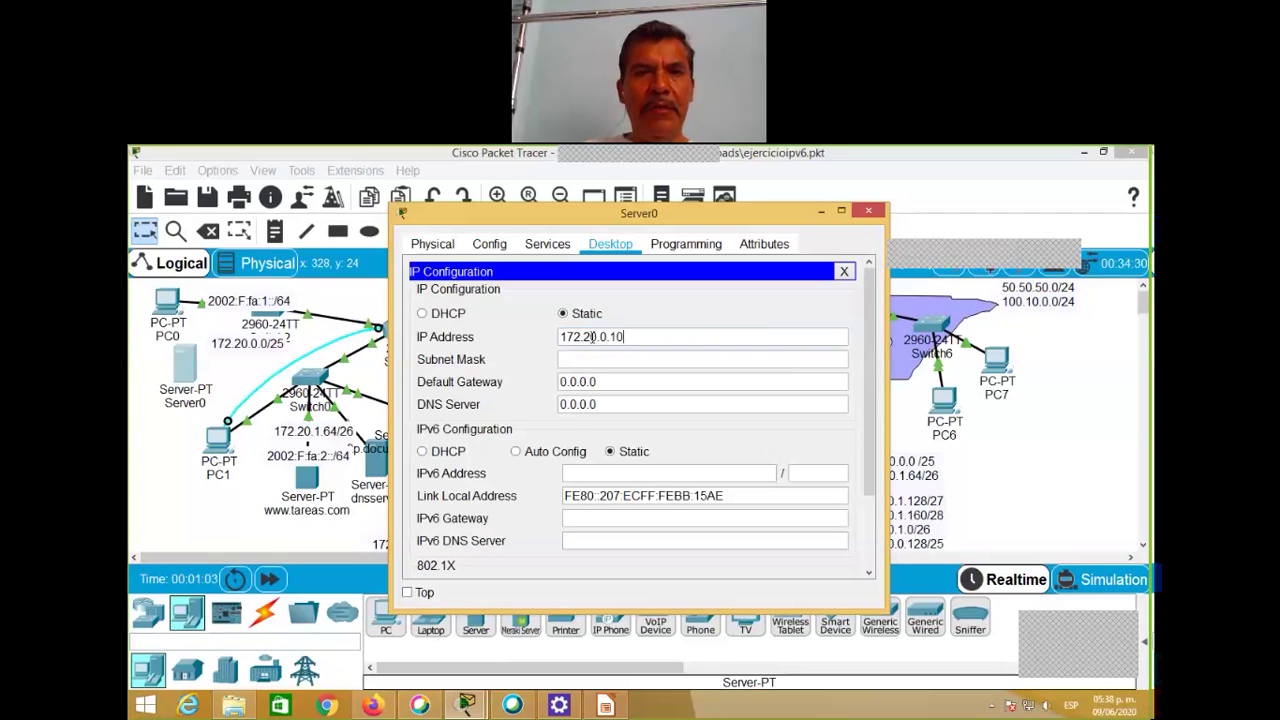
left_click(592, 359)
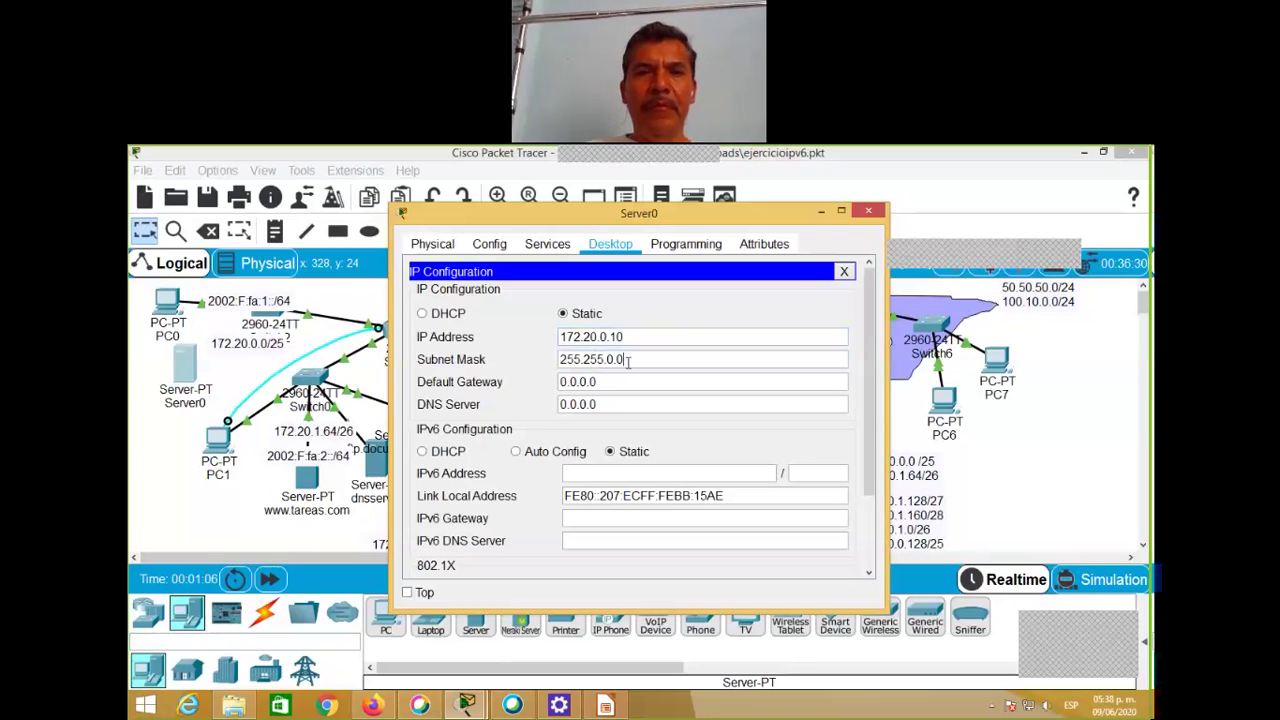
key("BackSpace")
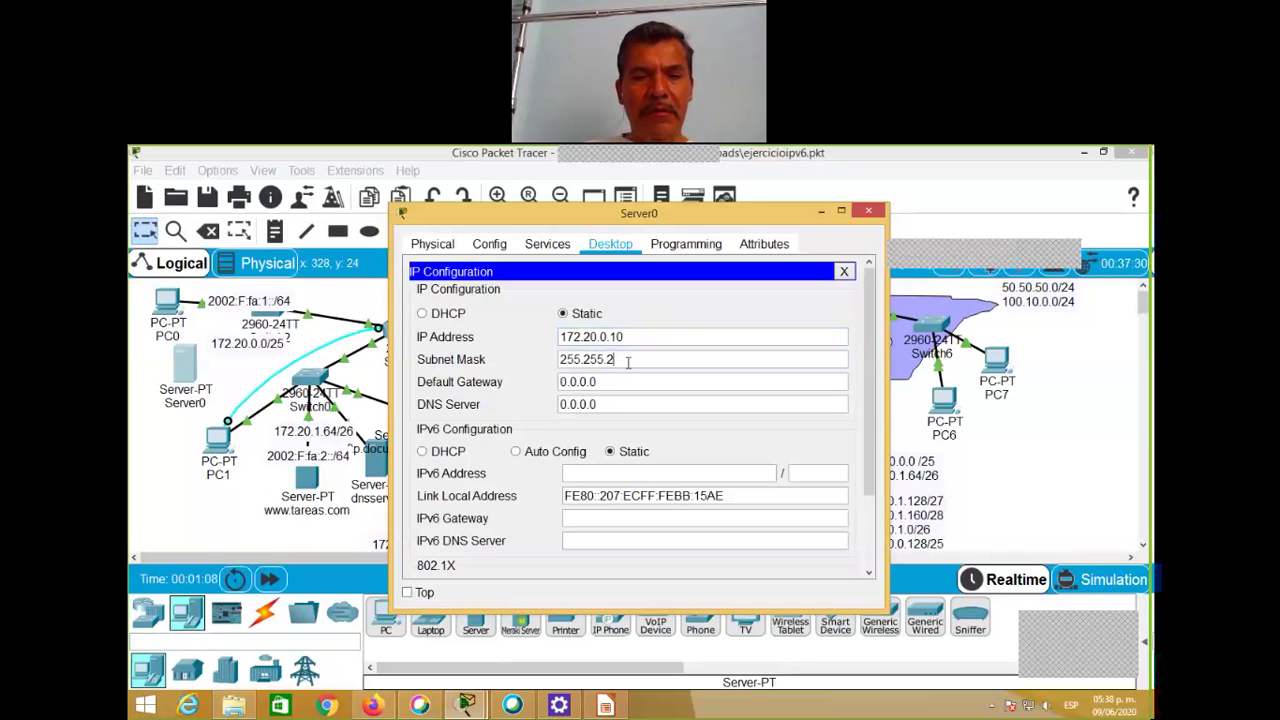
type("255.12")
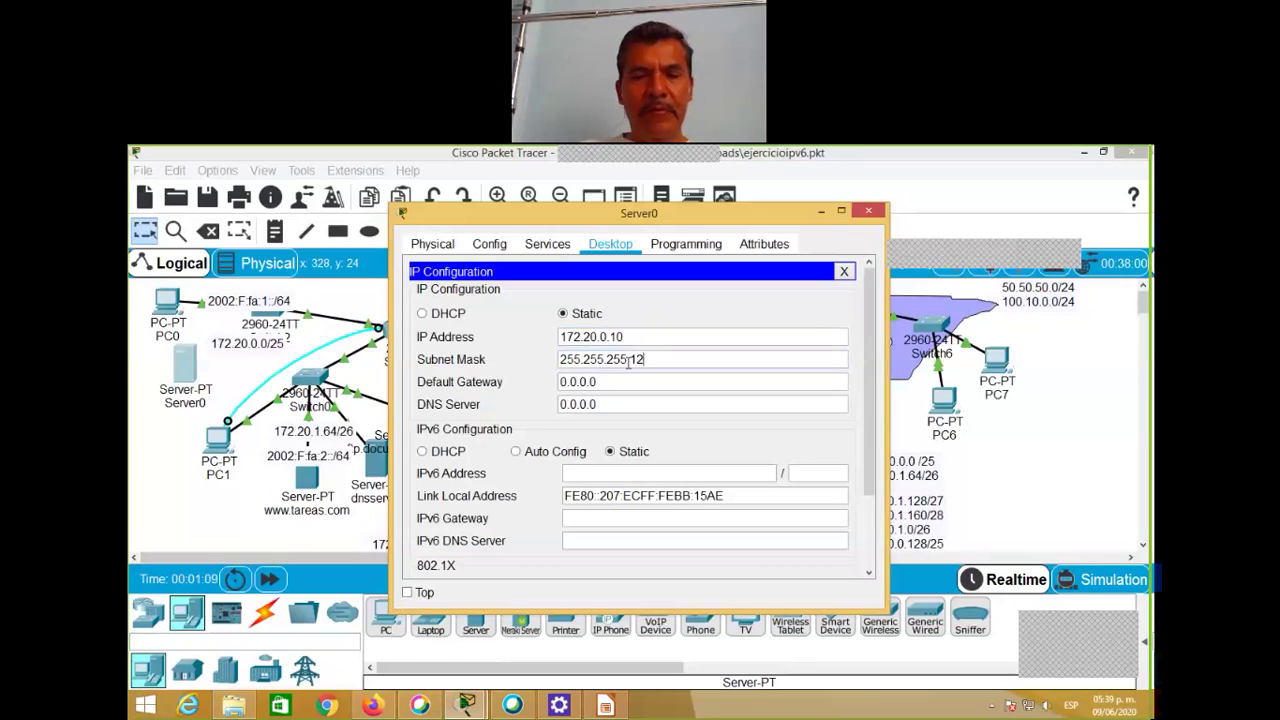
type("8")
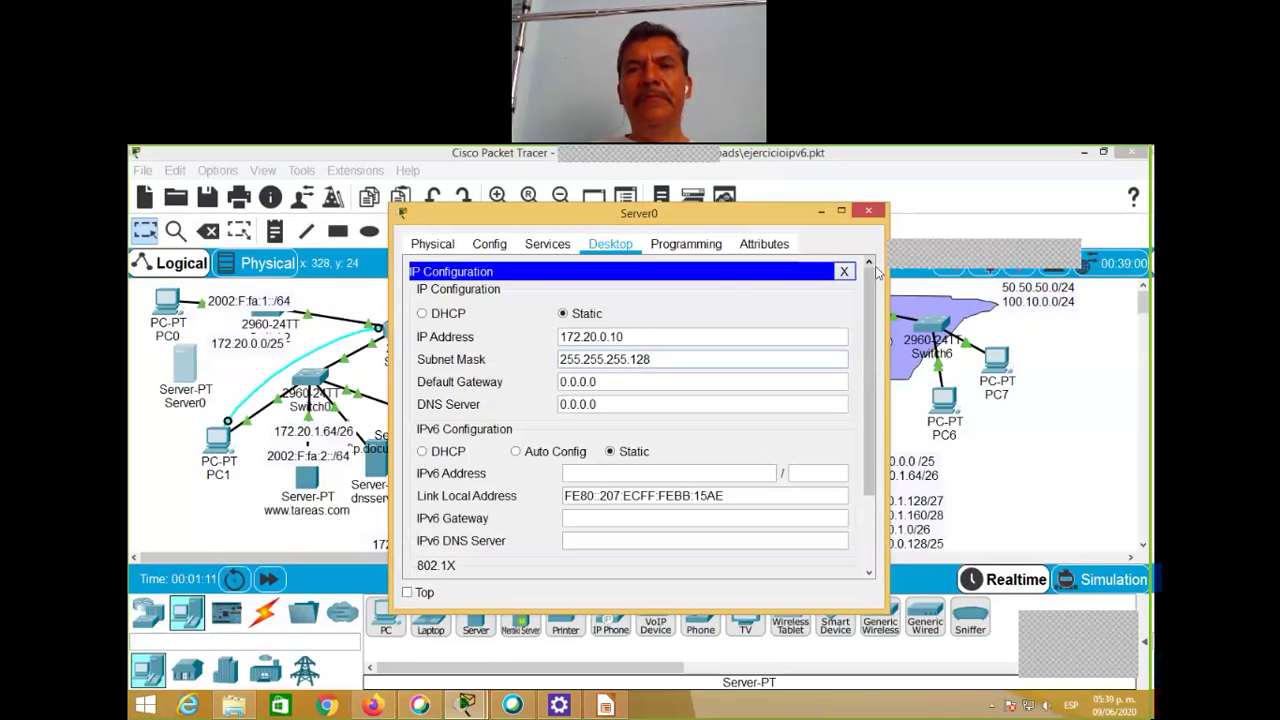
left_click(845, 272)
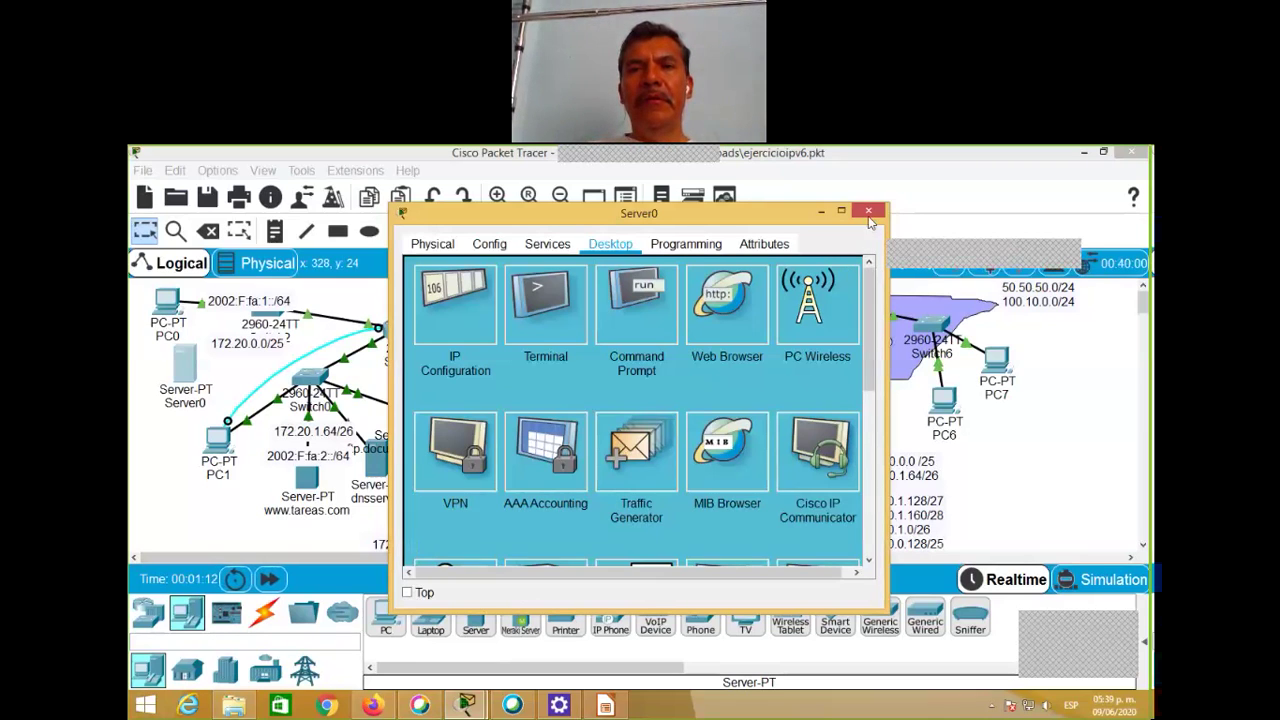
left_click(869, 212)
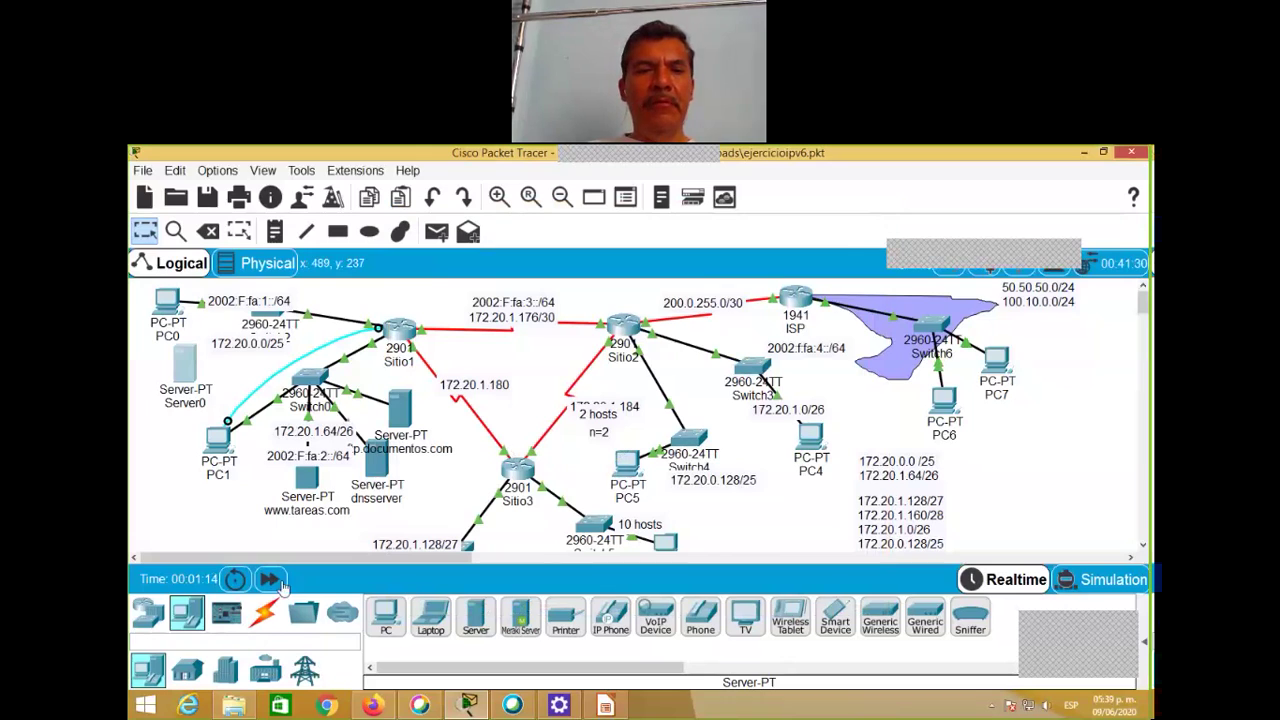
Step: Start a copper straight-through cable at Server0's FastEthernet0 port
left_click(265, 616)
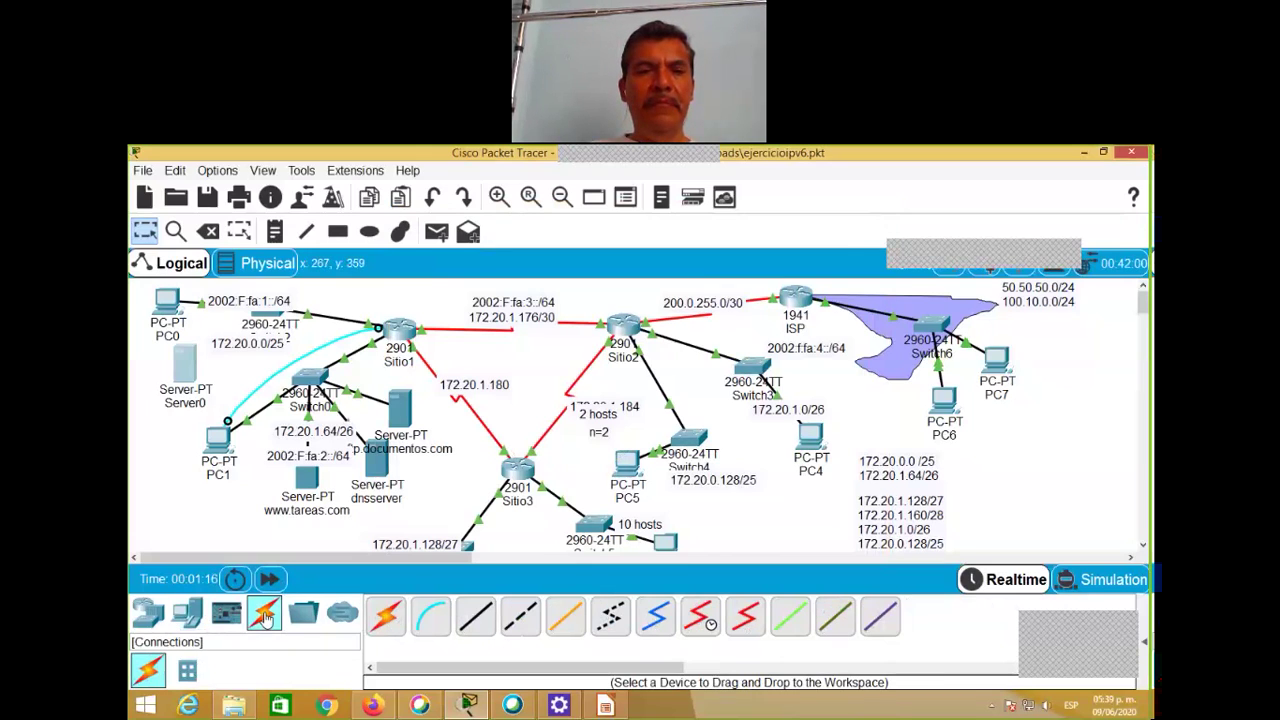
left_click(478, 617)
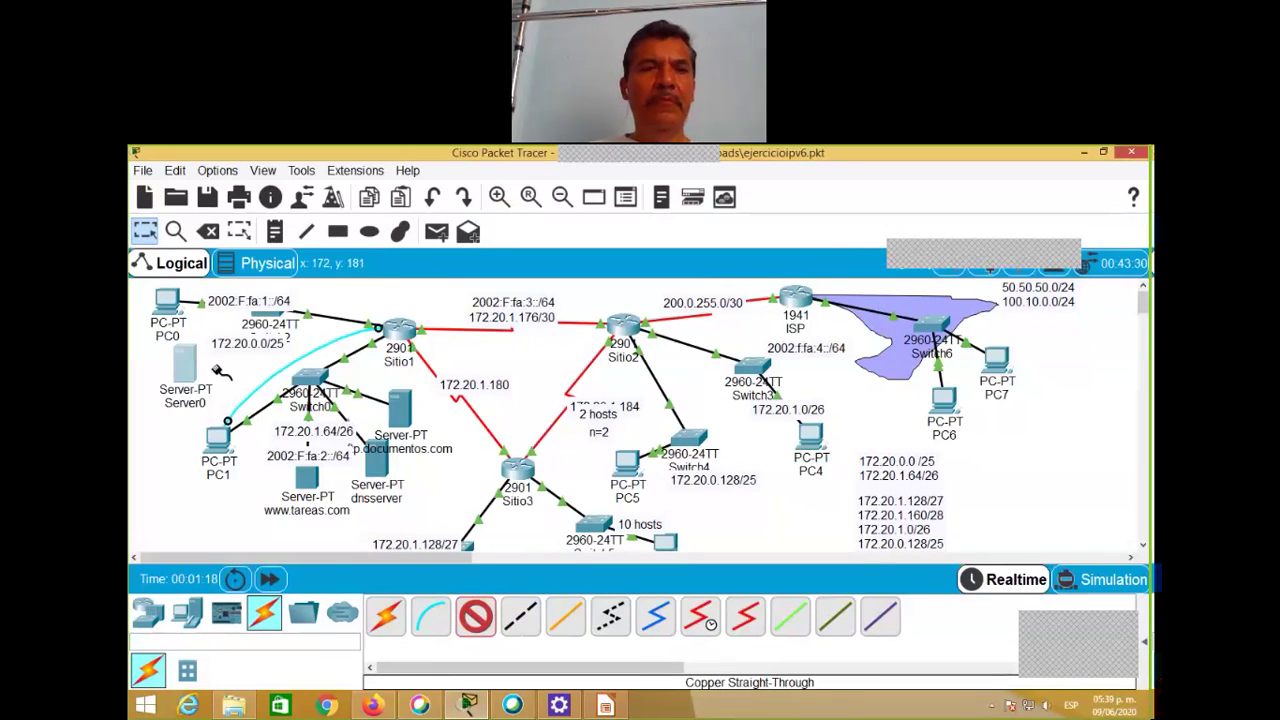
left_click(190, 364)
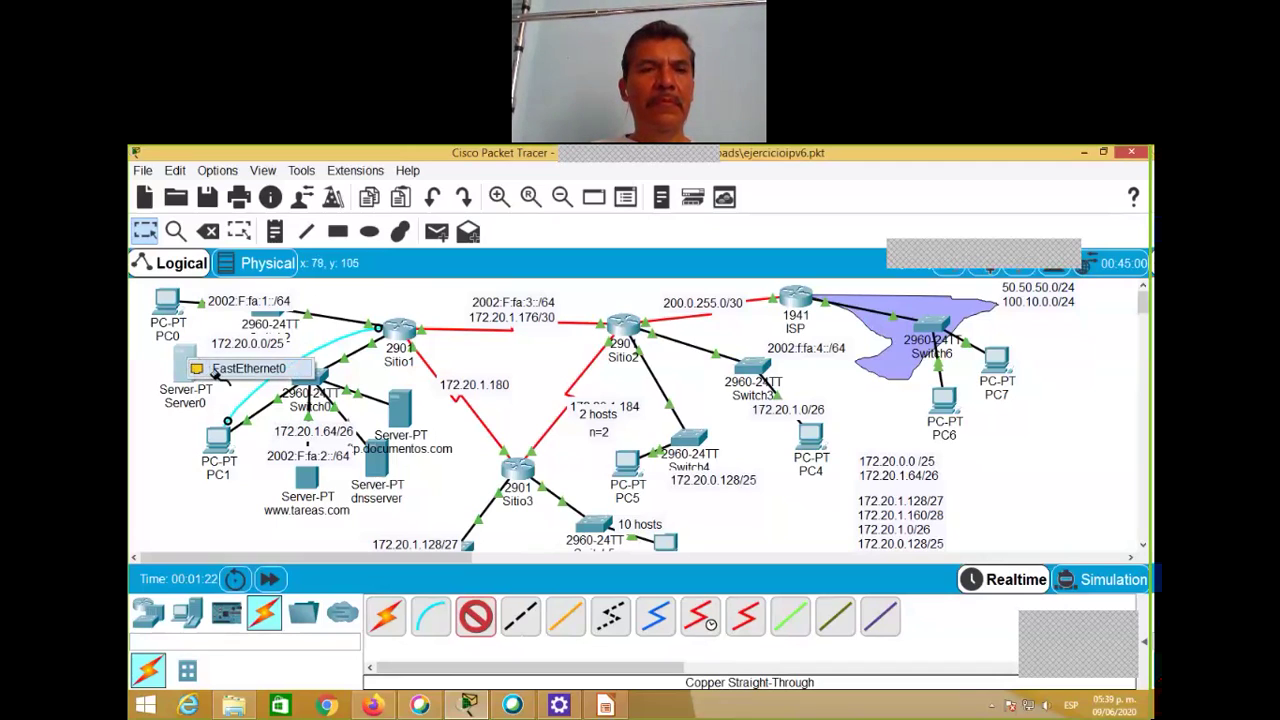
left_click(216, 372)
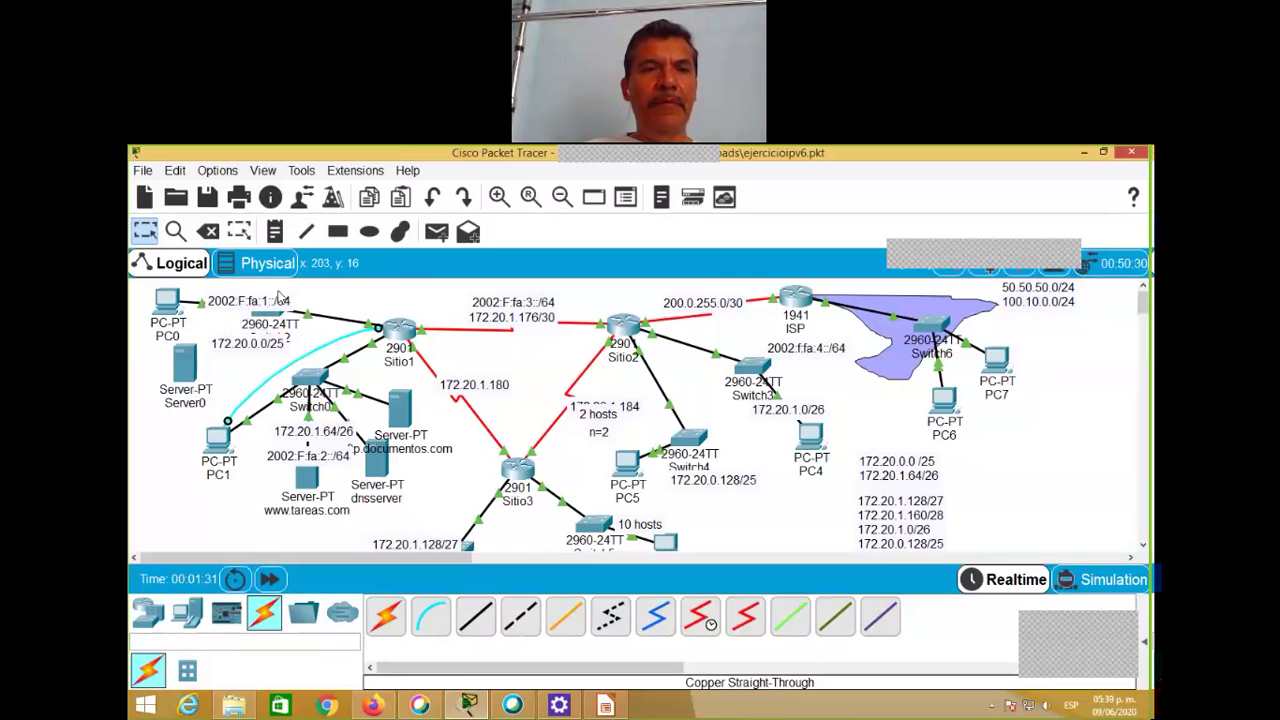
Step: Move the 2002:F:fa:1::/64 label above the switch and cable that switch to Server0
left_click_drag(280, 298, 265, 303)
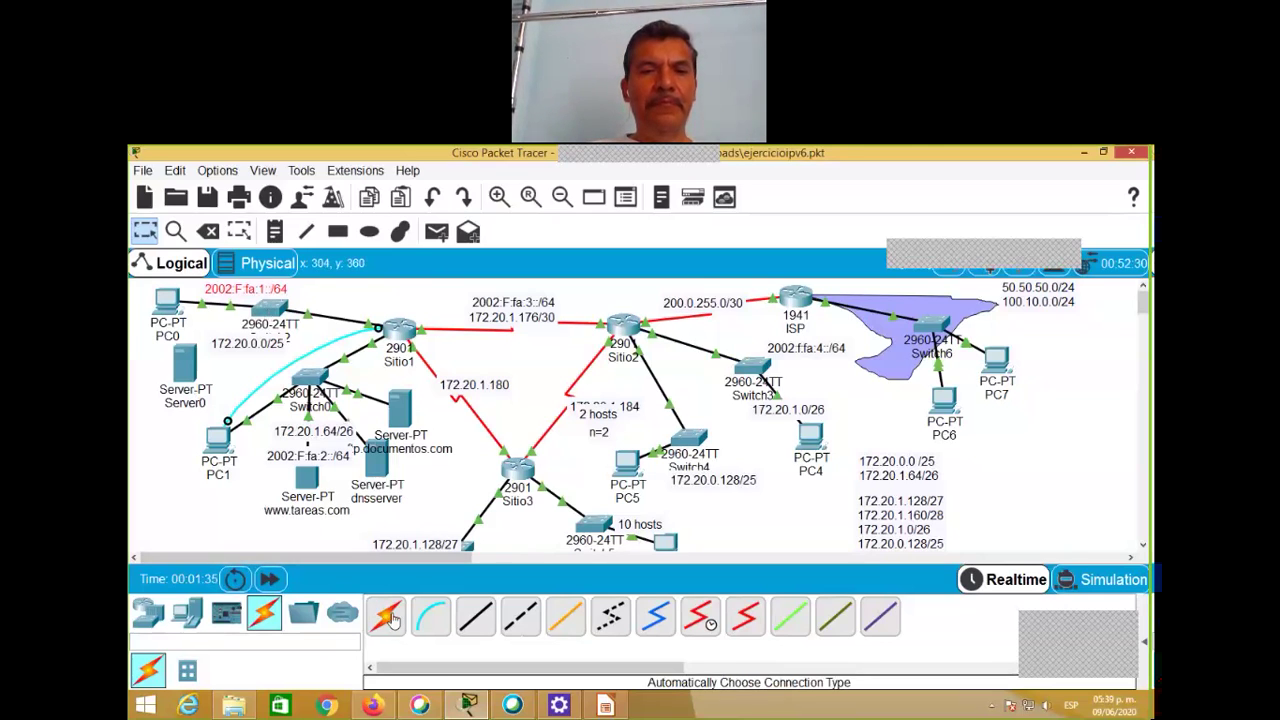
left_click(476, 616)
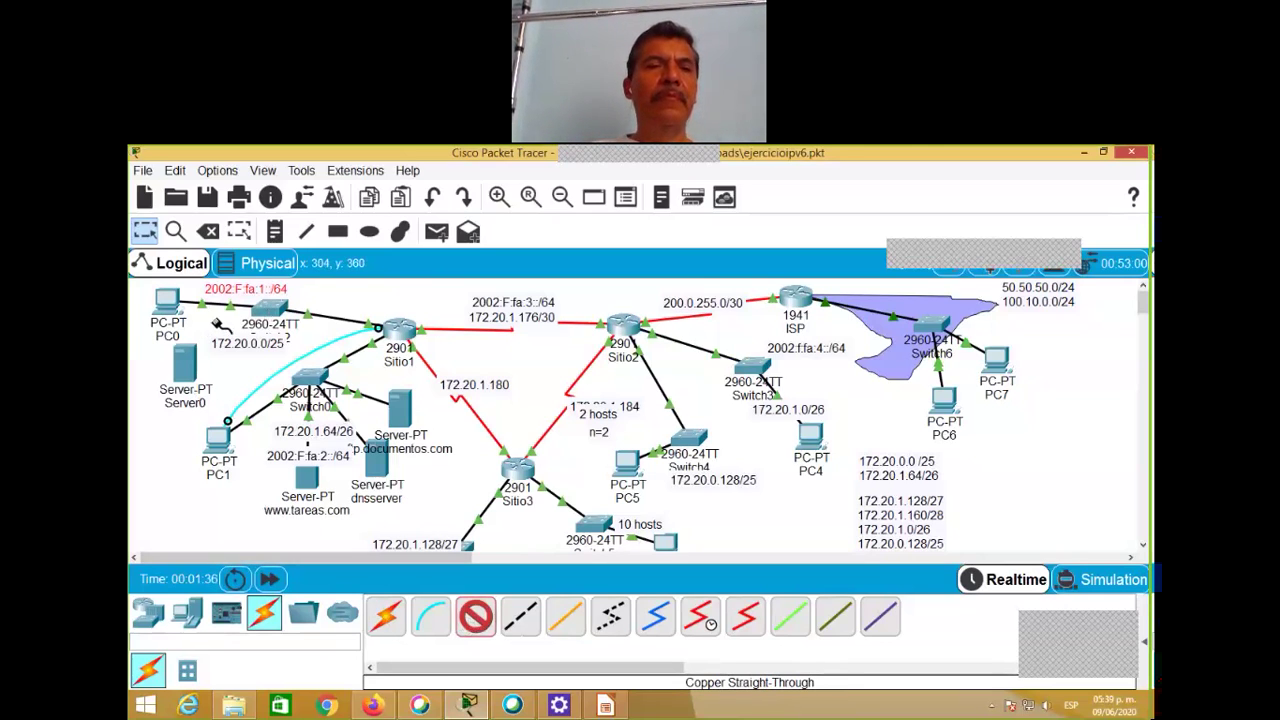
left_click(262, 312)
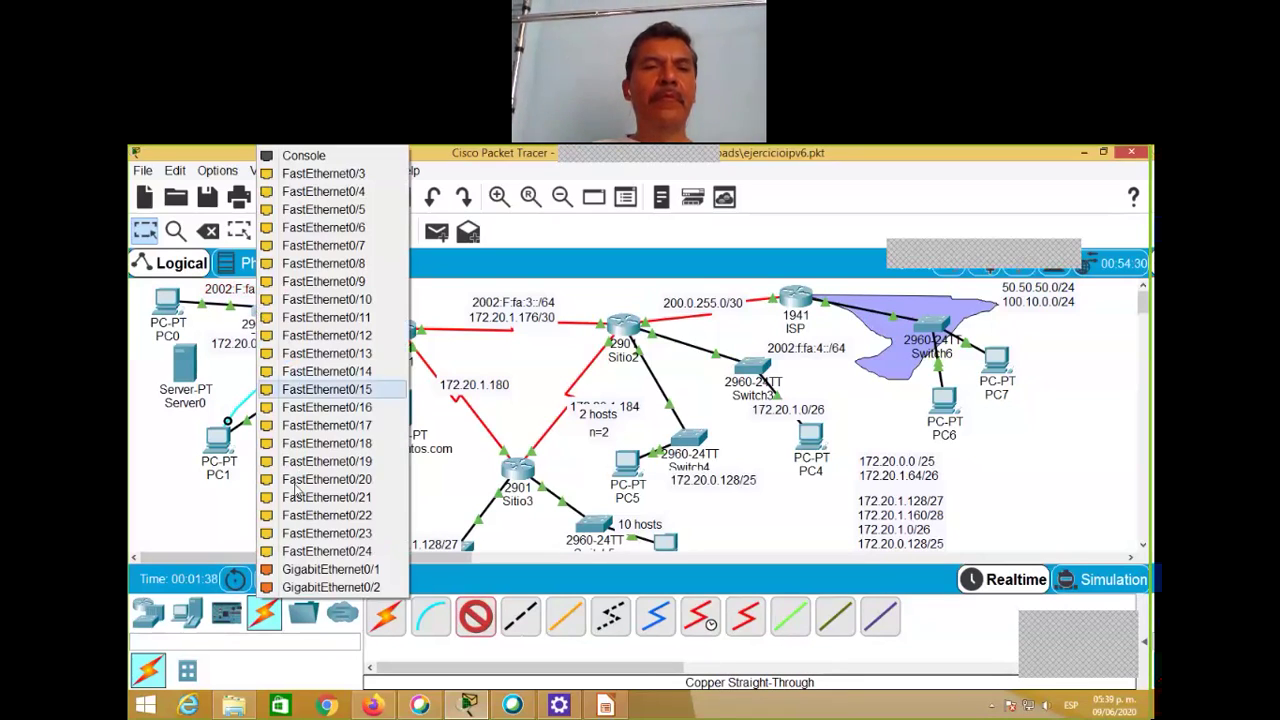
left_click(296, 490)
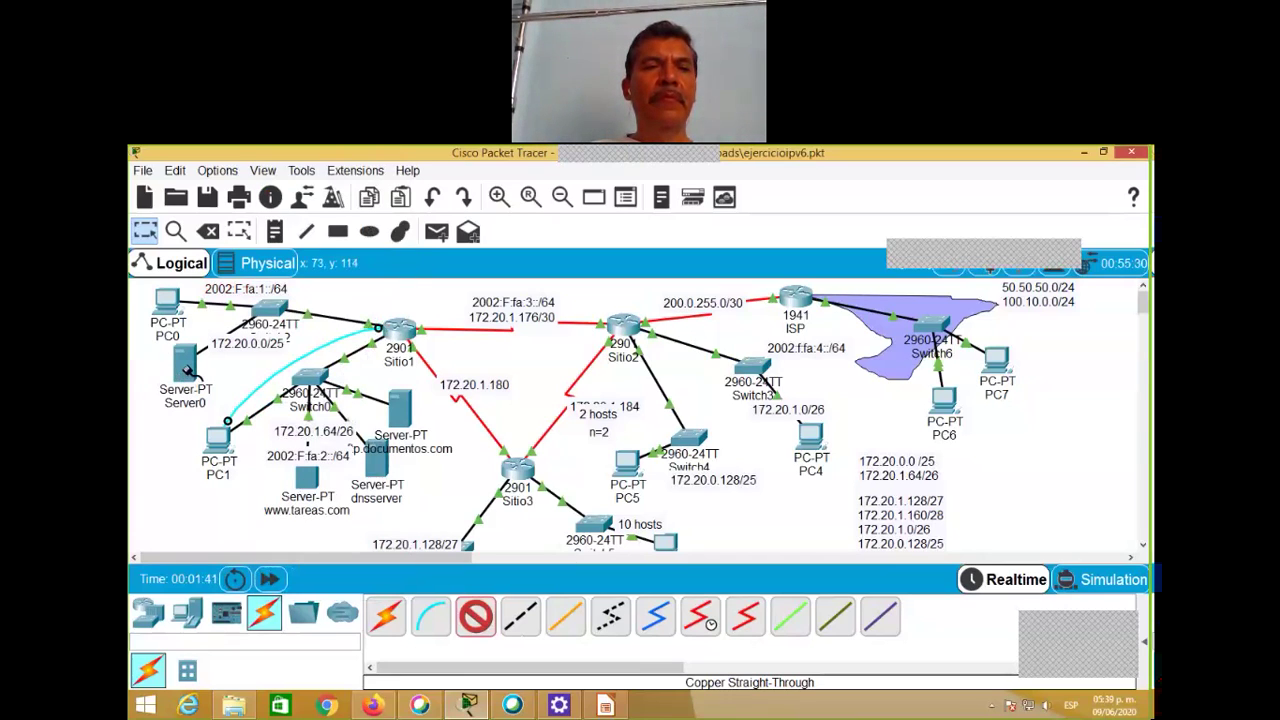
left_click(185, 366)
Step: Attach the cable to Server0's FastEthernet0, linking it to the 2960 switch beside PC0
left_click(205, 374)
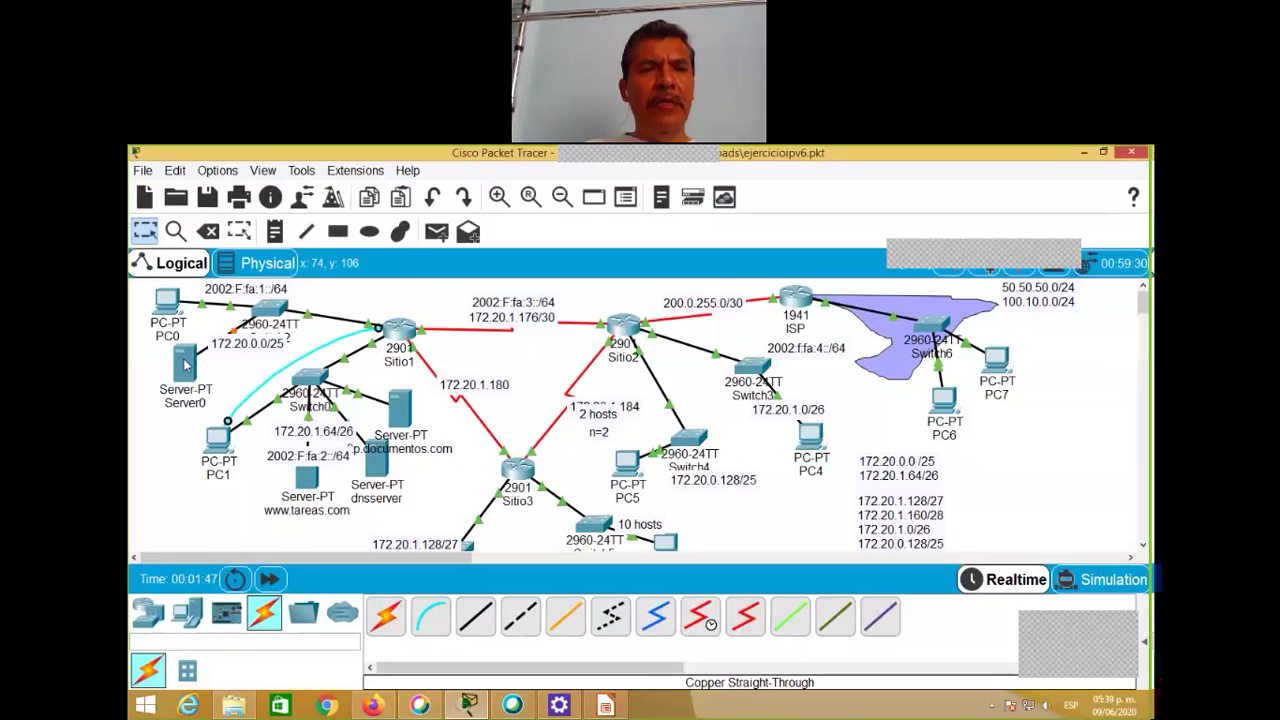
mouse_move(186, 365)
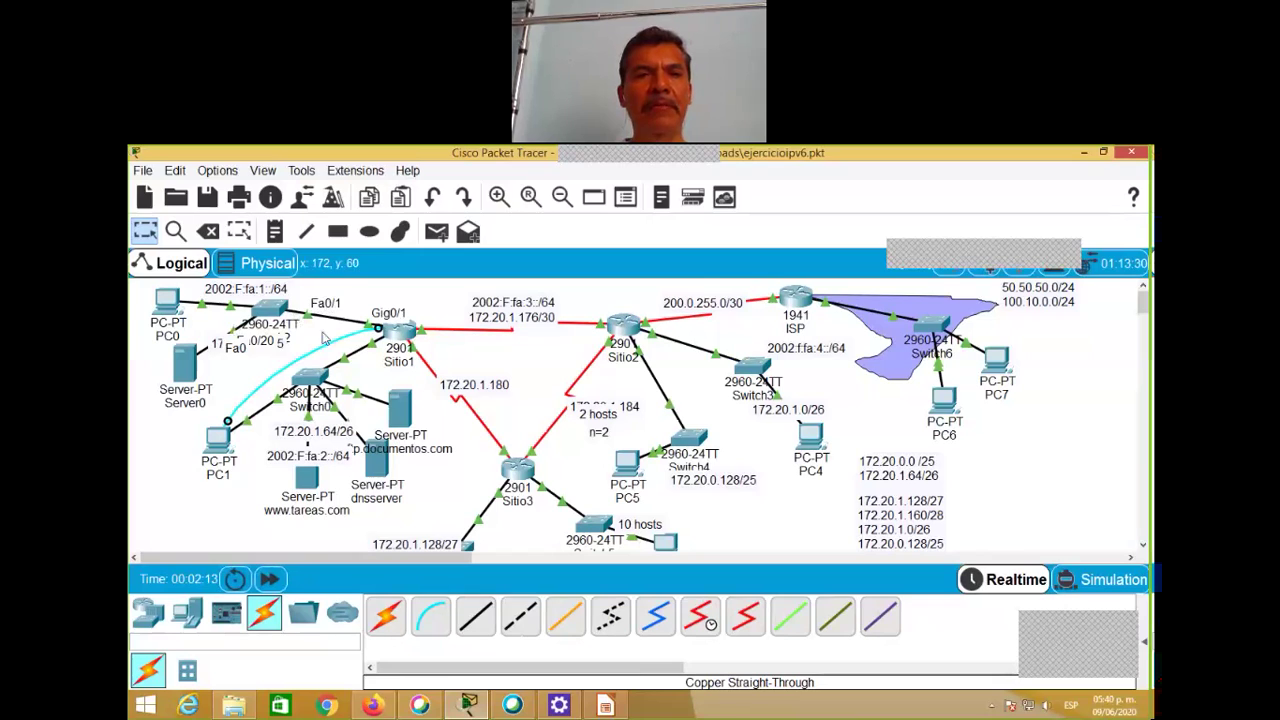
Step: Open a console Terminal session from PC1 to Sitio1 with default serial settings
left_click(220, 438)
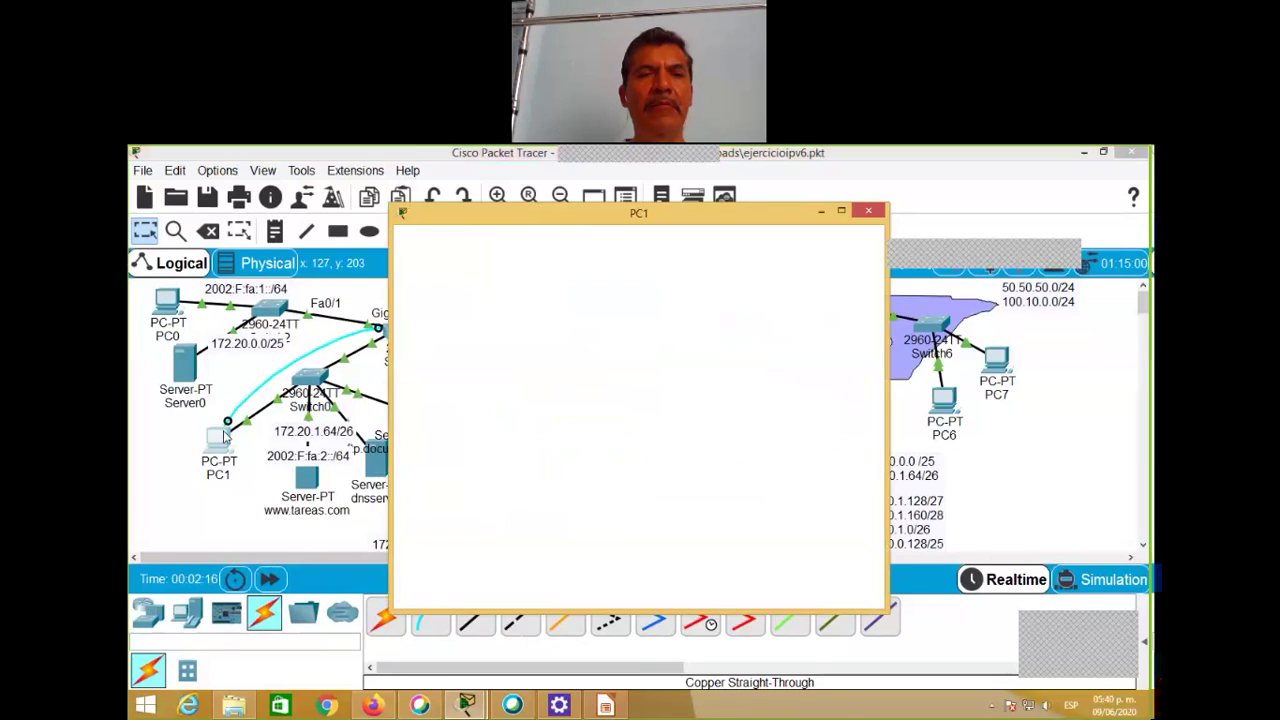
left_click(560, 244)
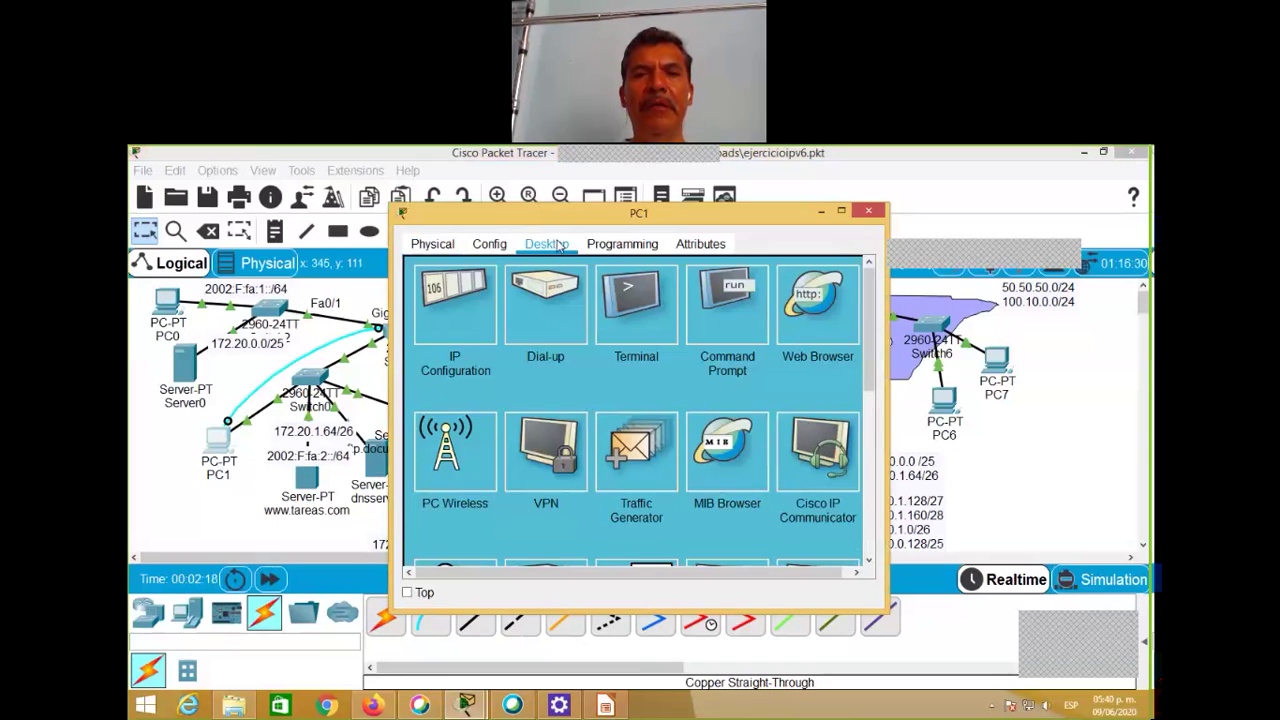
left_click(734, 320)
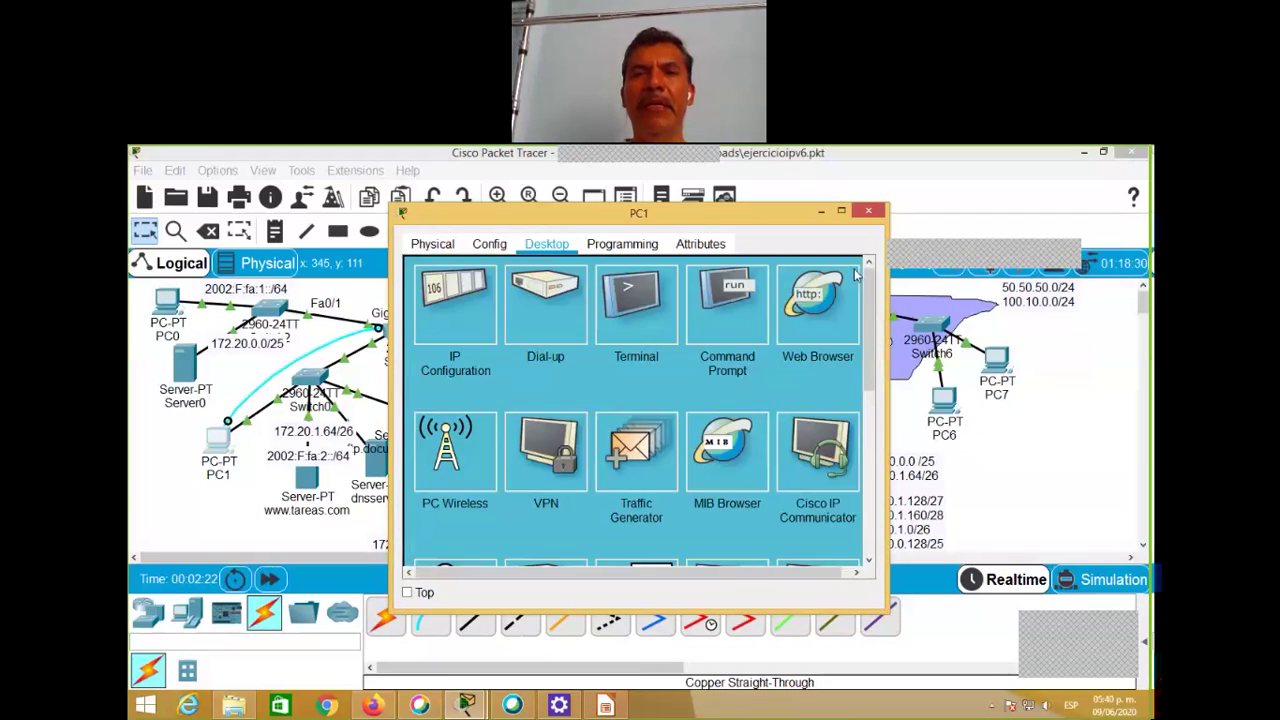
left_click(855, 273)
left_click(642, 318)
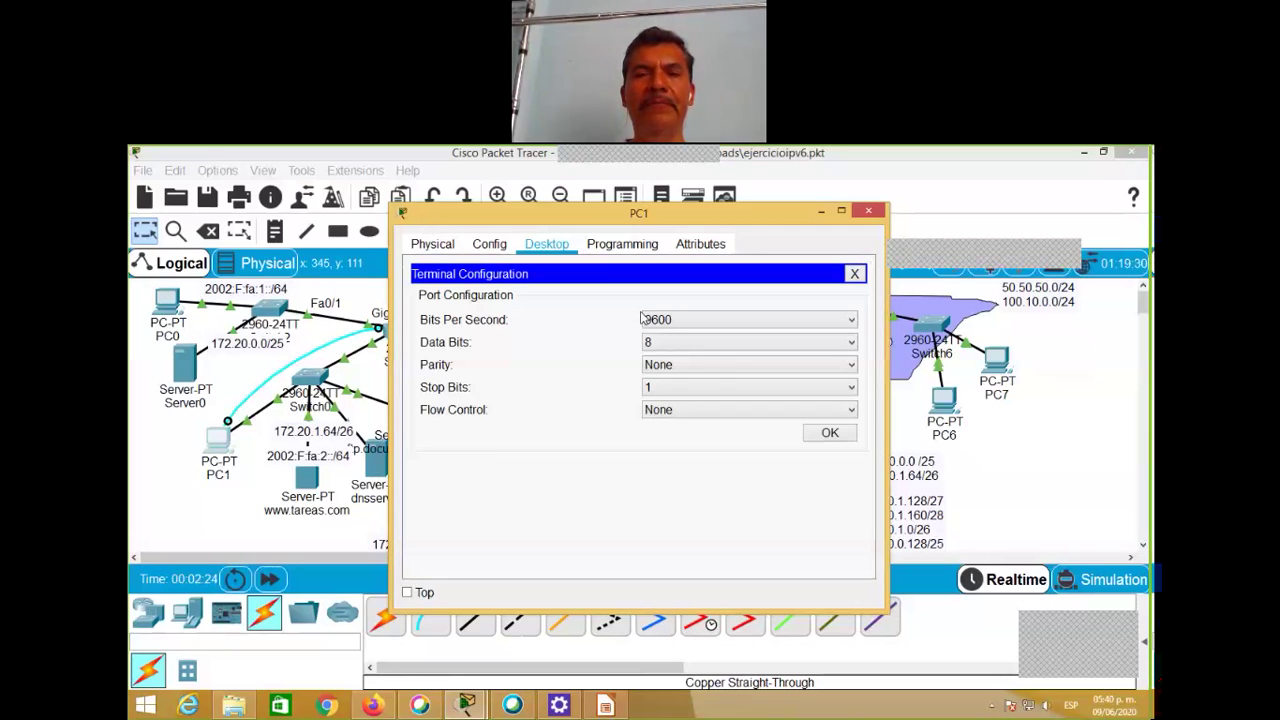
left_click(829, 433)
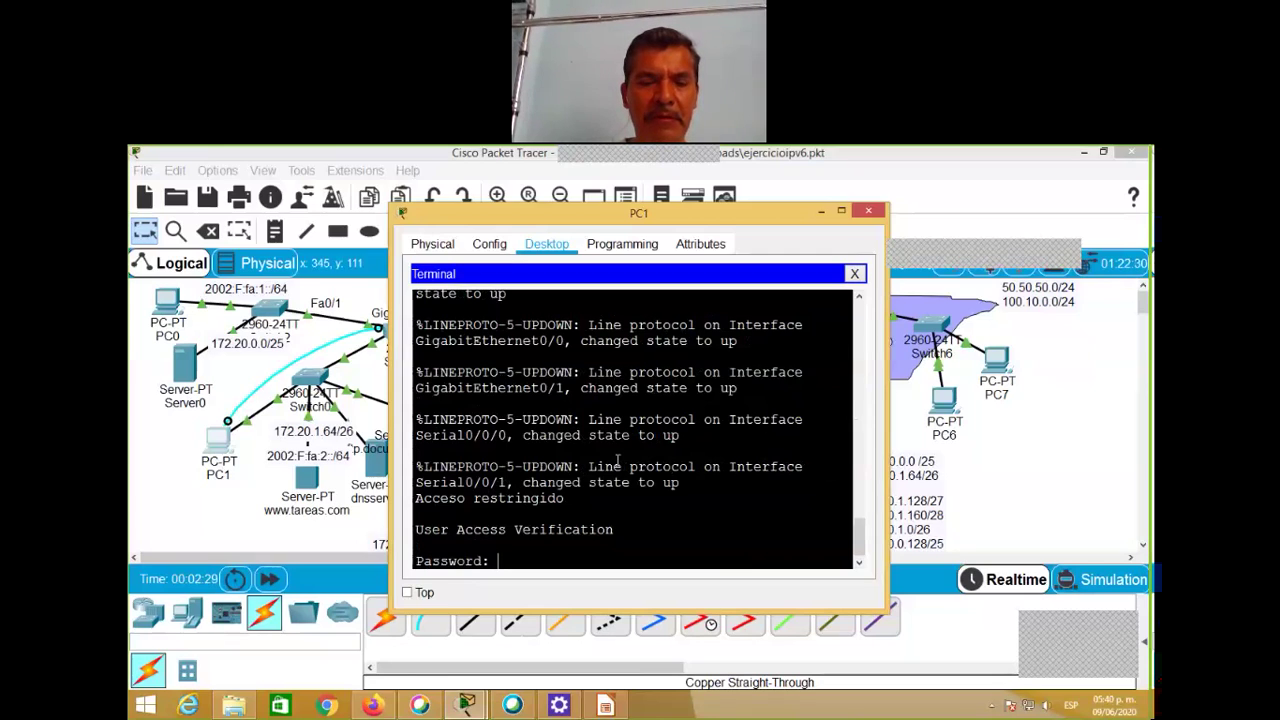
Step: Submit failing passwords across two console sessions, then close the Terminal and PC1 window
key("Return")
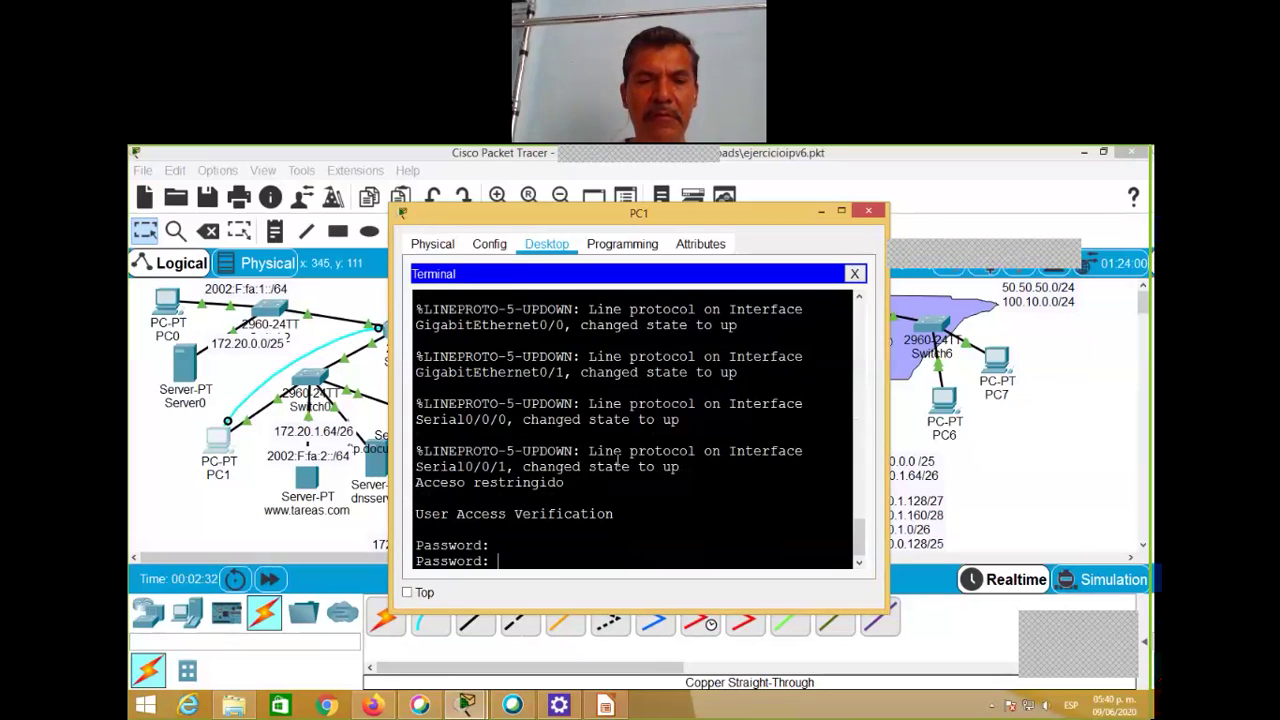
key("Return")
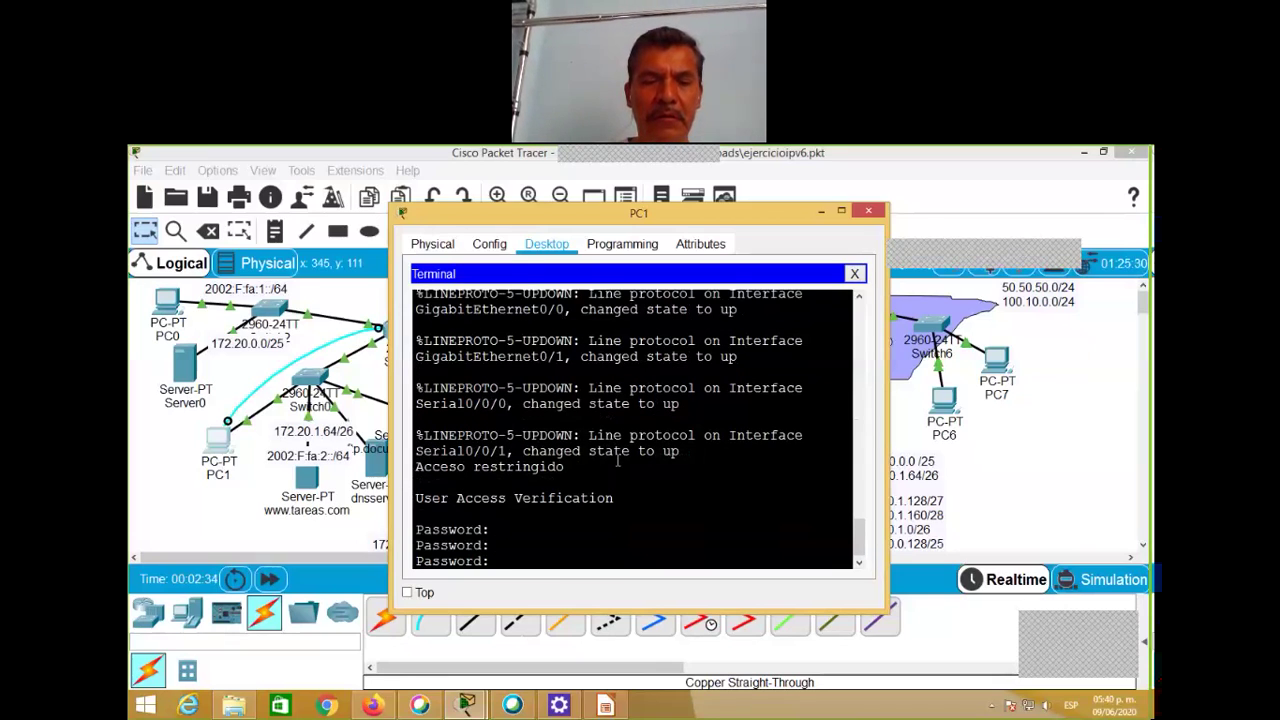
key("Return")
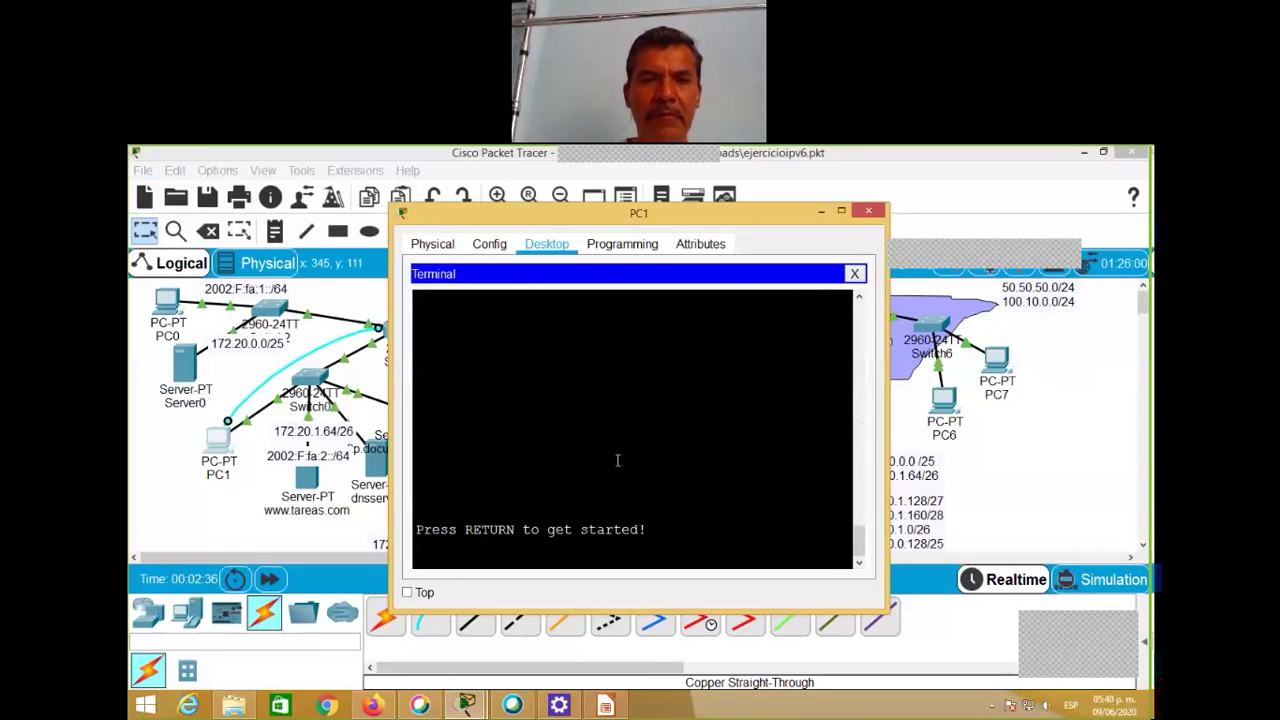
key("Return")
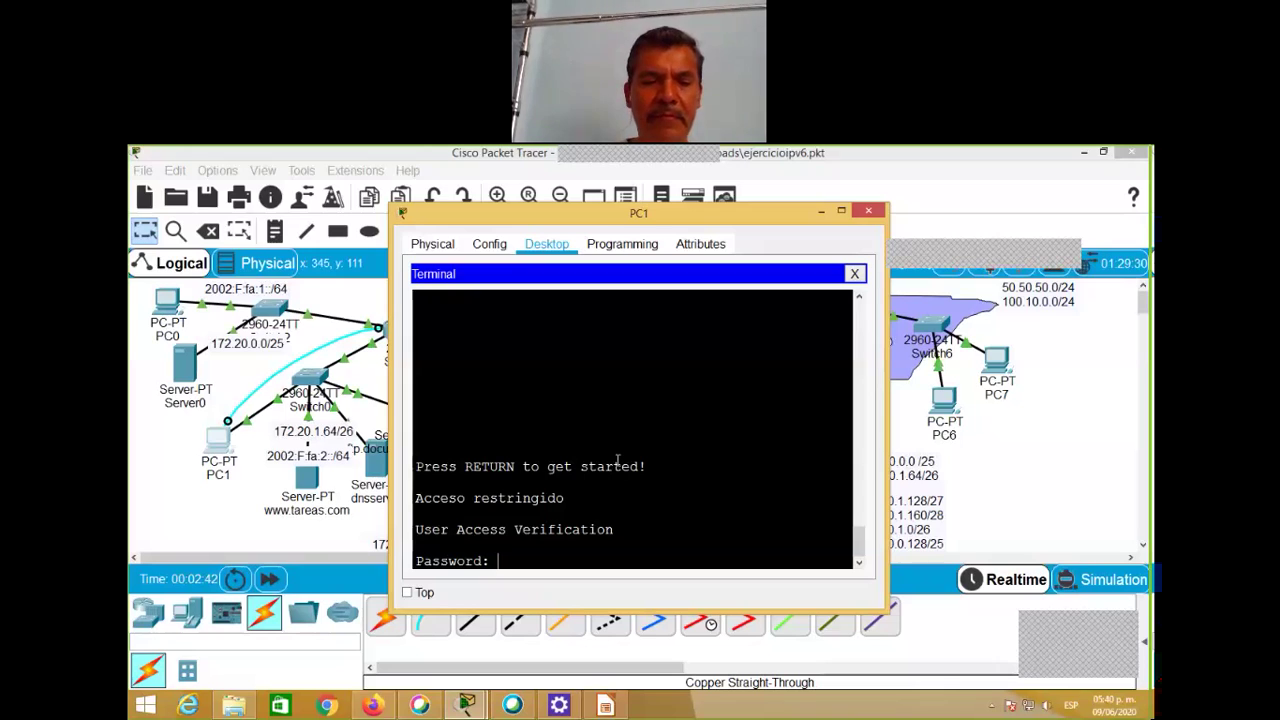
key("Return")
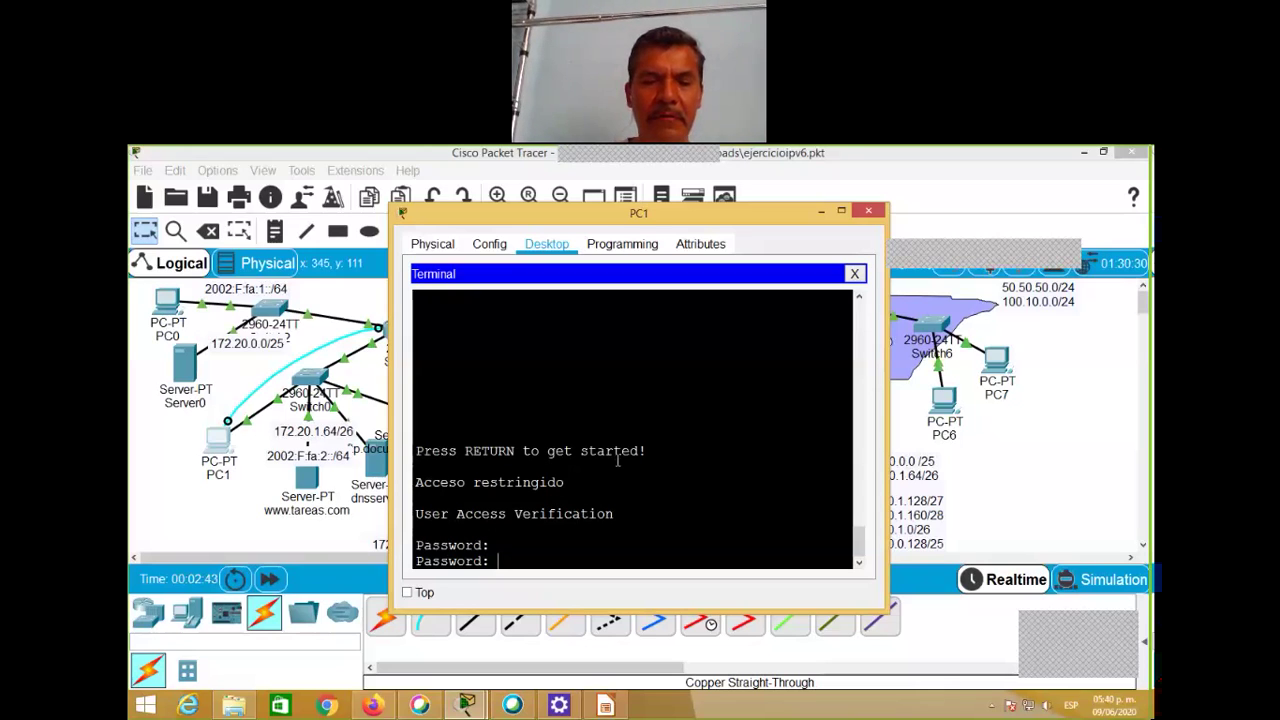
key("Return")
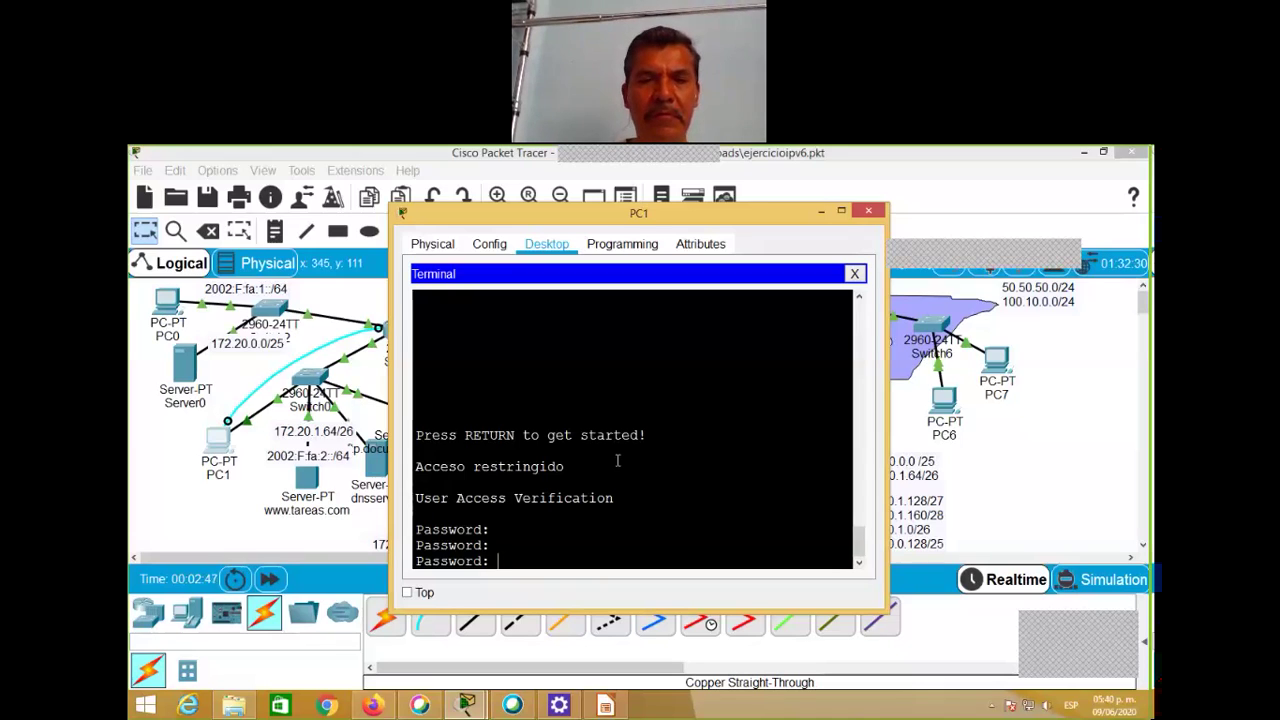
key("Return")
key("Return")
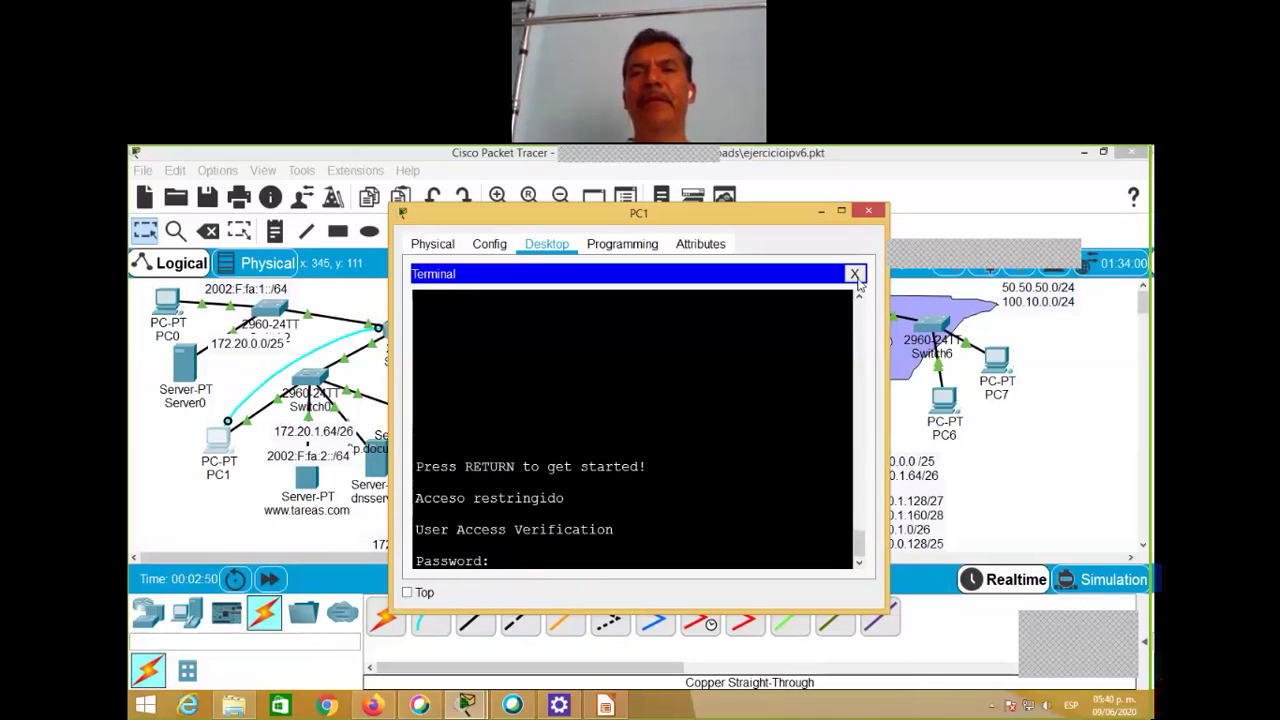
left_click(855, 274)
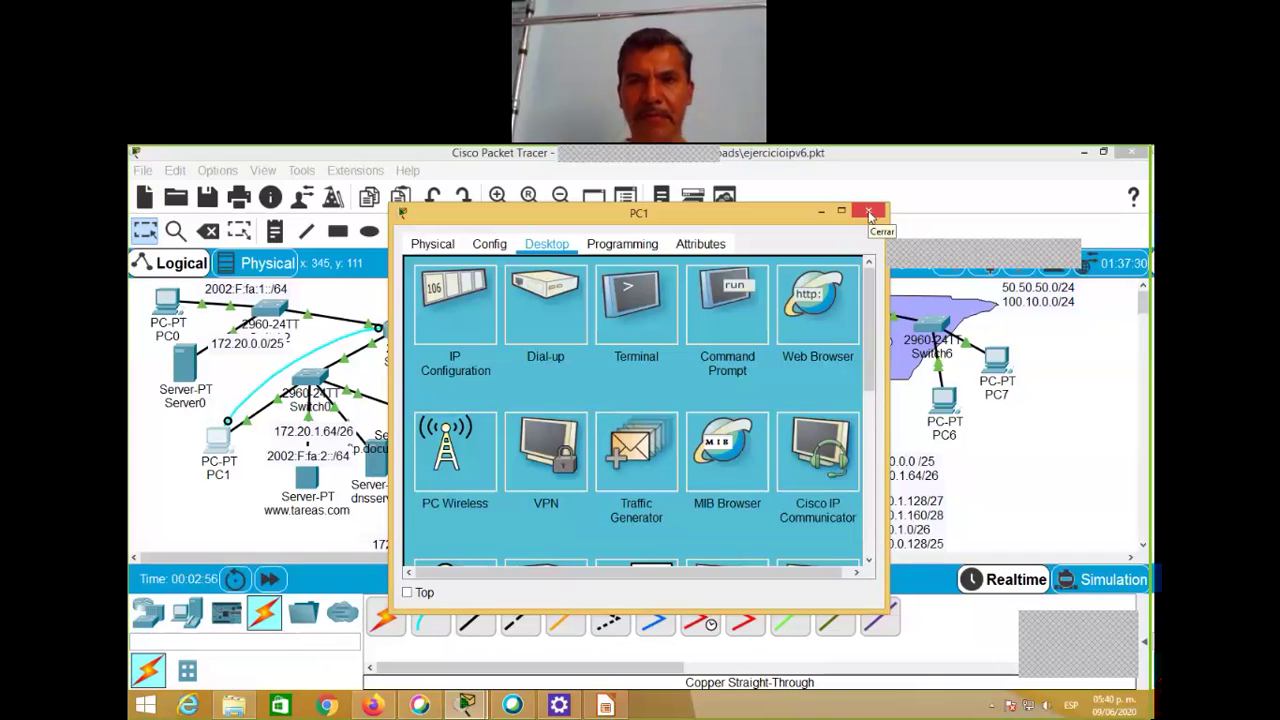
left_click(869, 213)
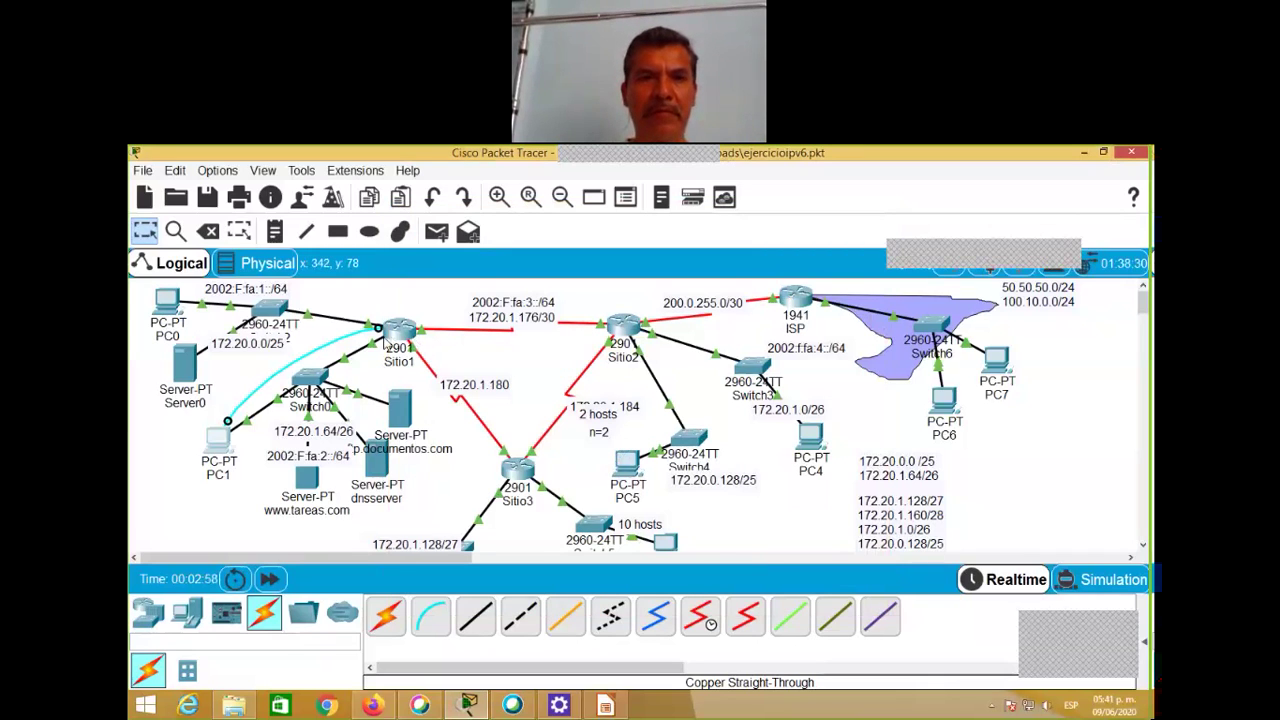
mouse_move(397, 340)
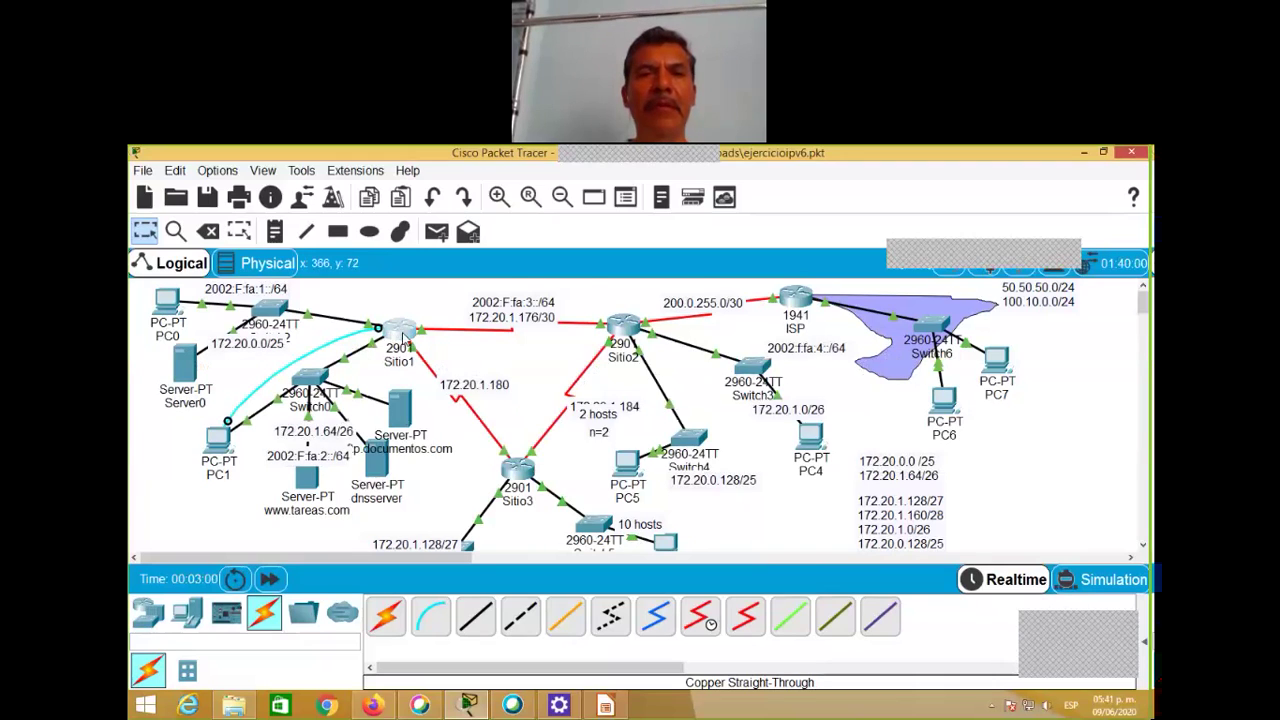
Step: Open Sitio1's Config tab showing Global Settings with hostname sitio1
left_click(402, 337)
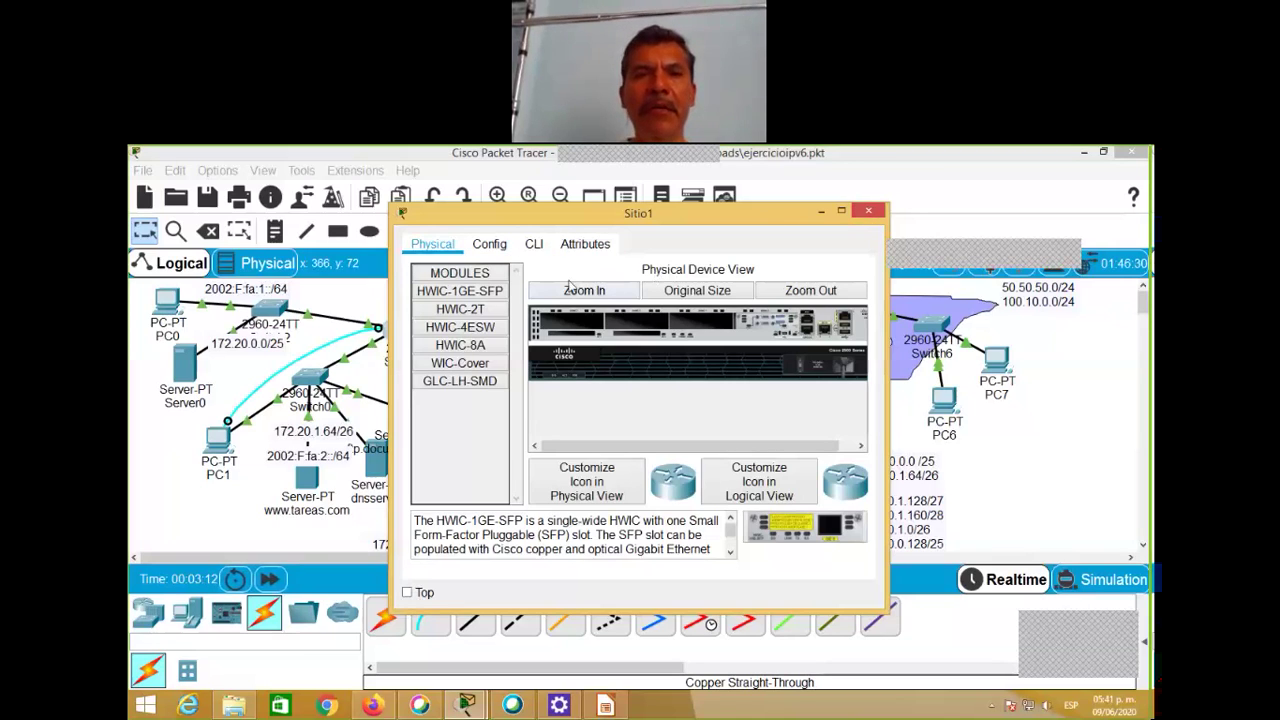
left_click(490, 250)
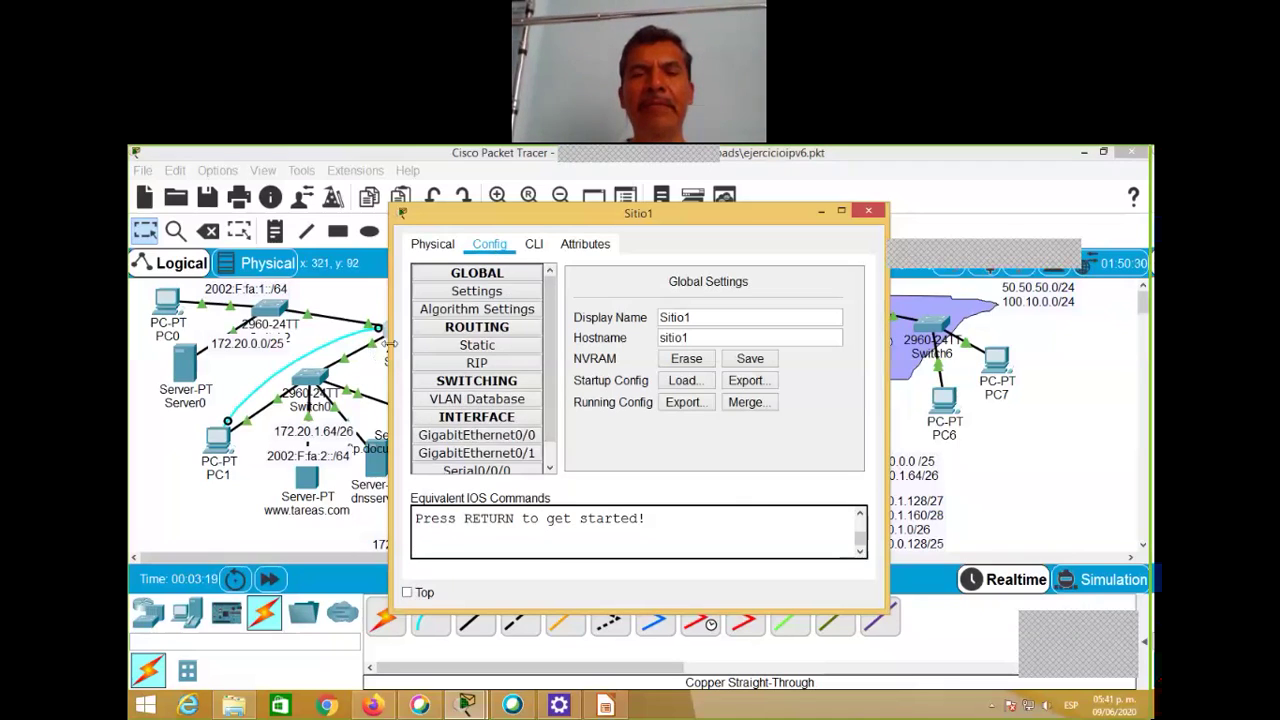
left_click(485, 416)
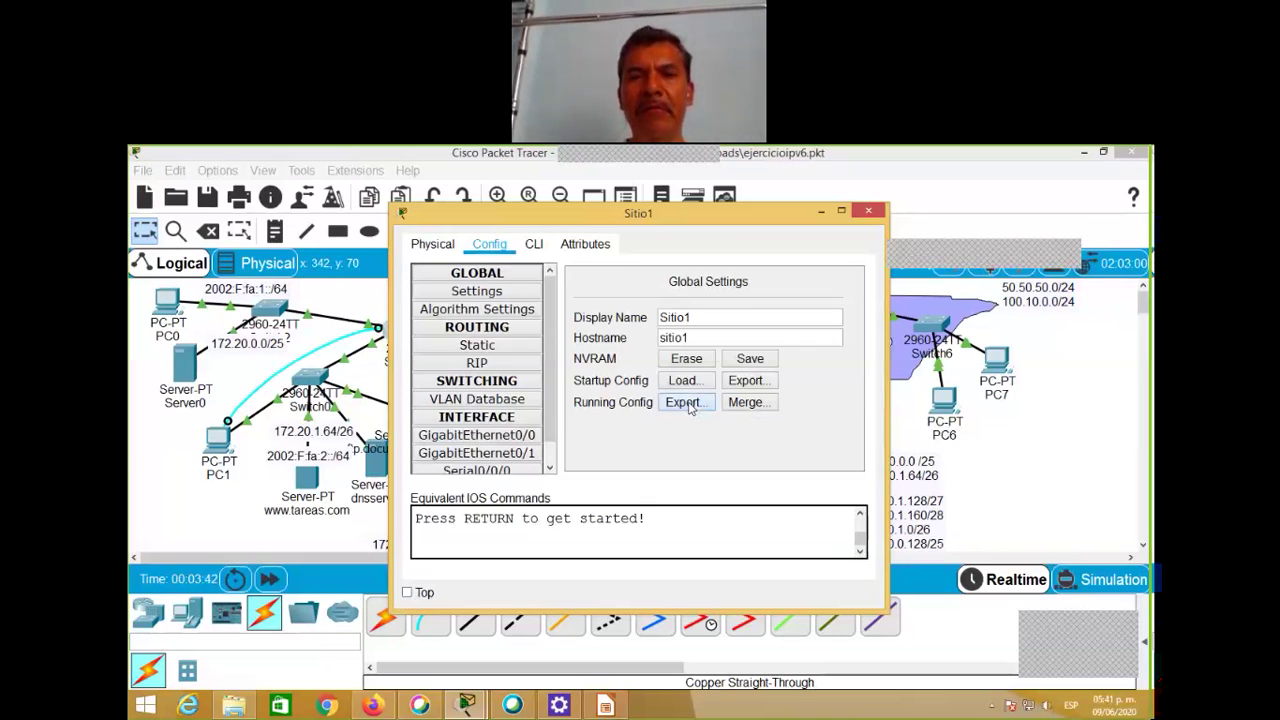
Step: Export Sitio1's running config as Sitio1_running-config into Descargas and close the window
left_click(686, 403)
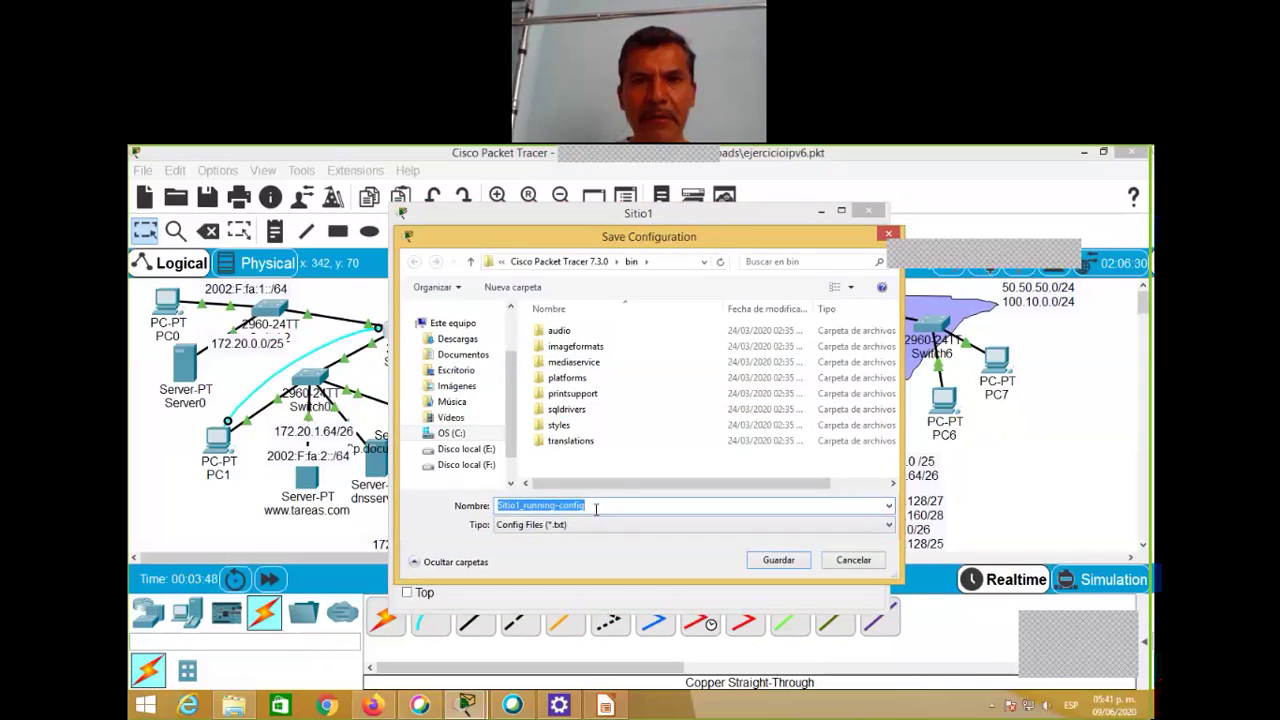
left_click(465, 340)
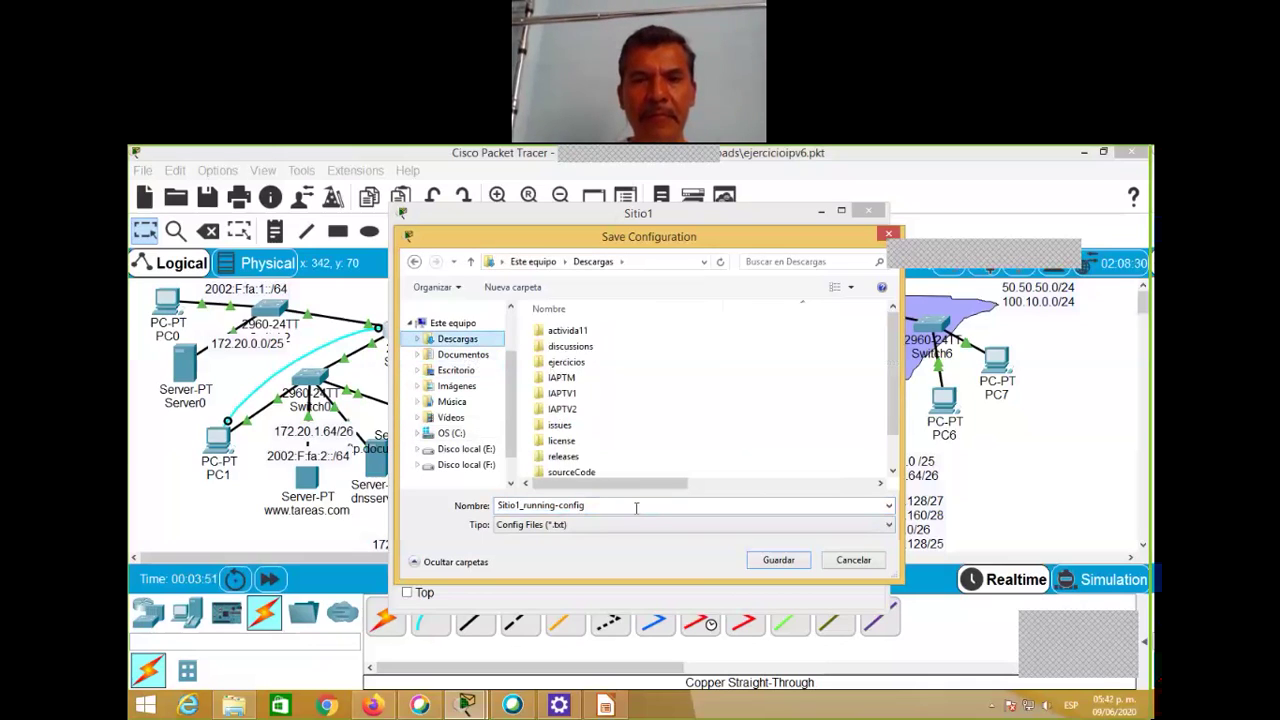
left_click(789, 562)
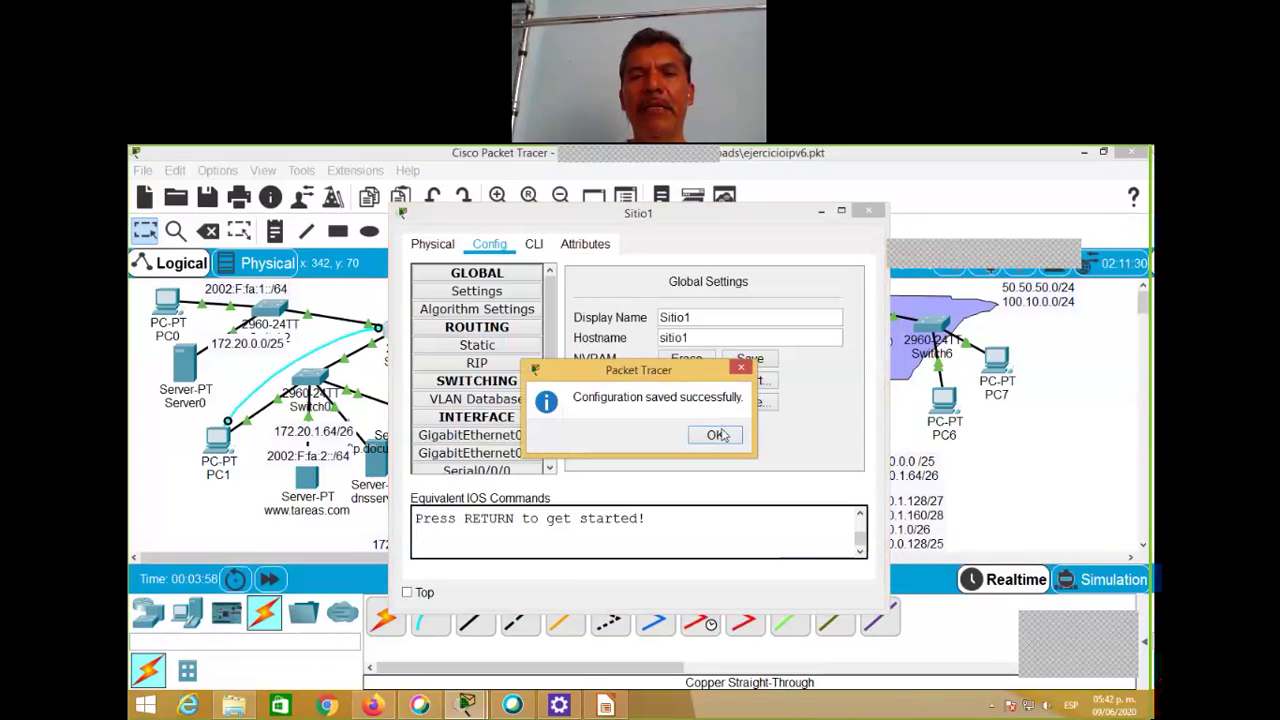
left_click(716, 435)
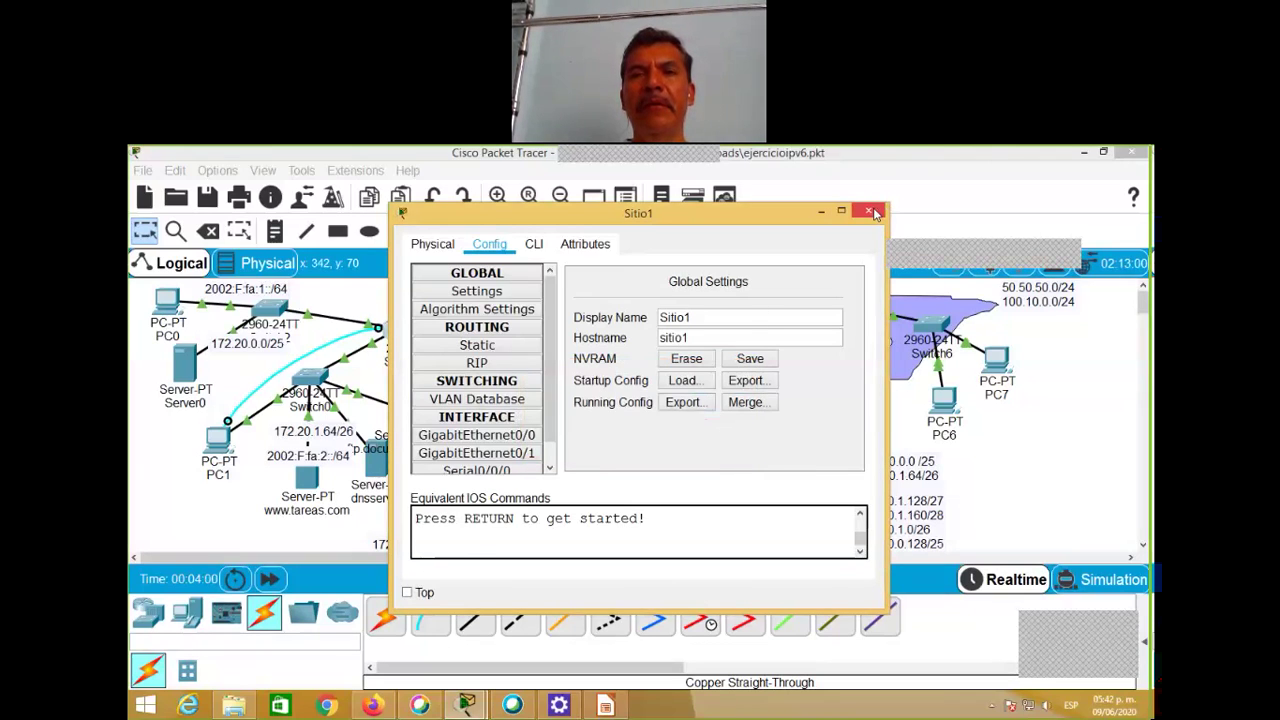
left_click(874, 214)
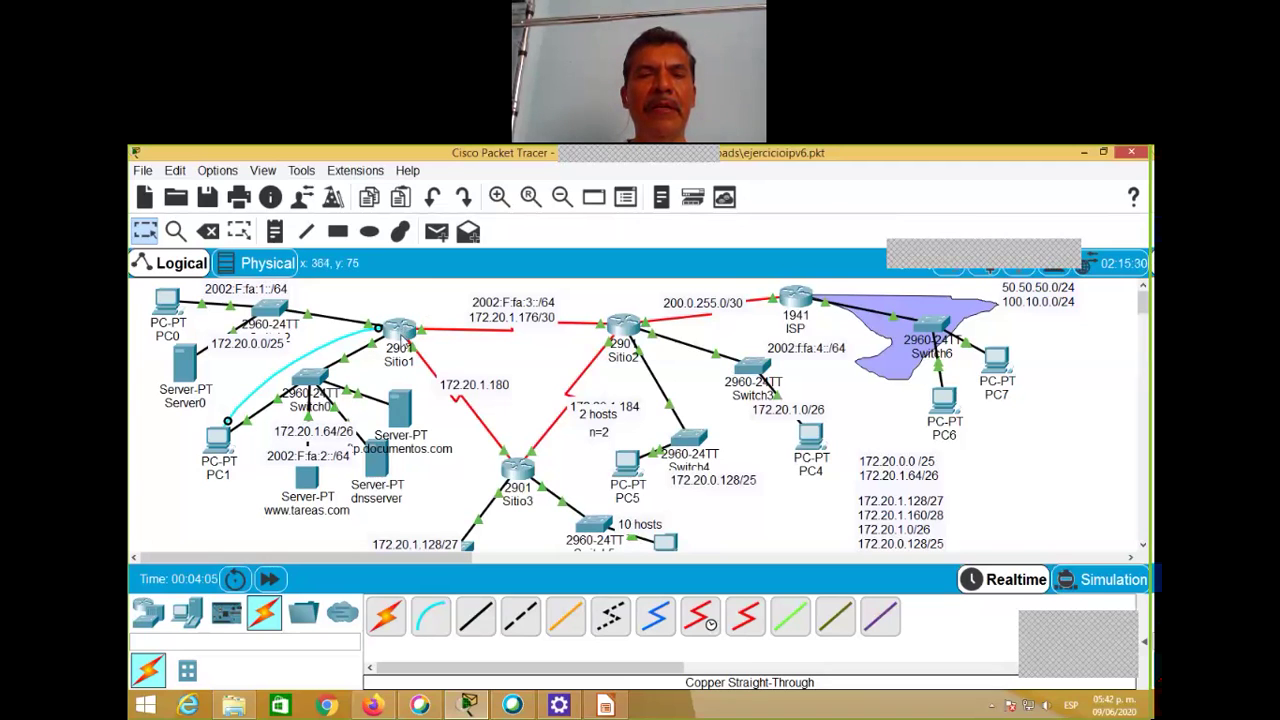
Step: Power-cycle Sitio1 from its Physical view and watch it boot in the CLI
mouse_move(380, 322)
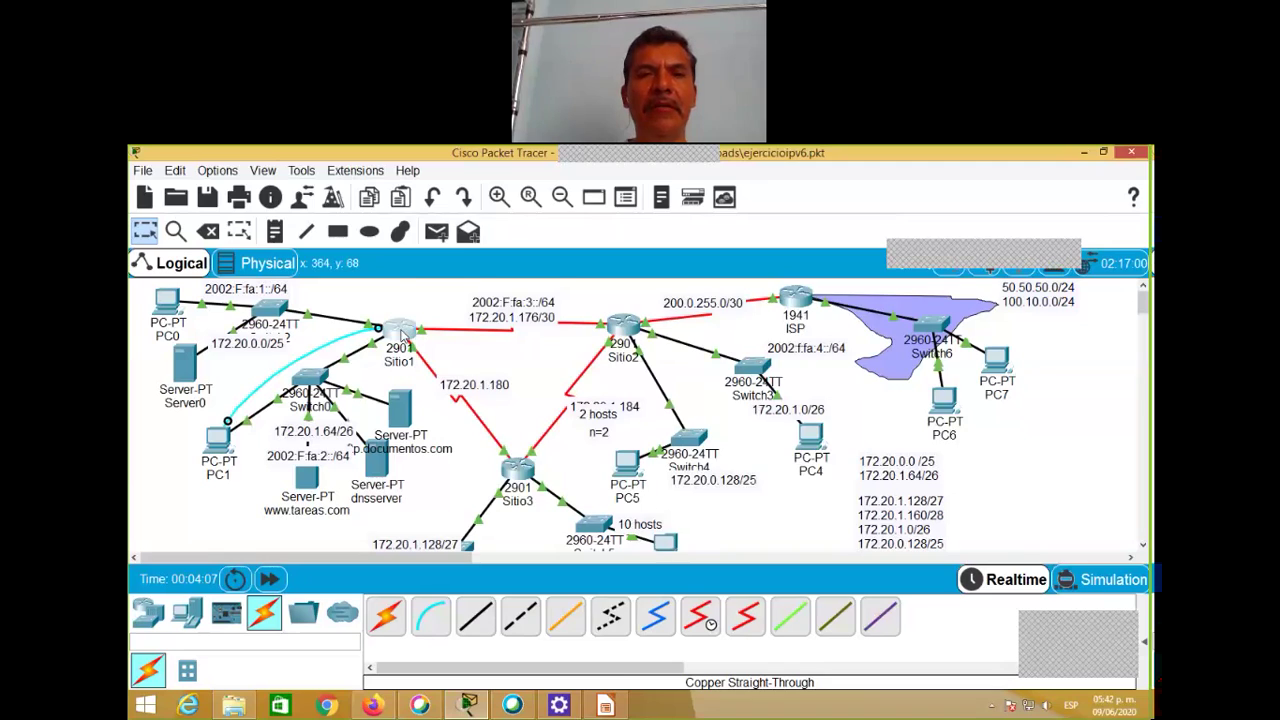
left_click(401, 334)
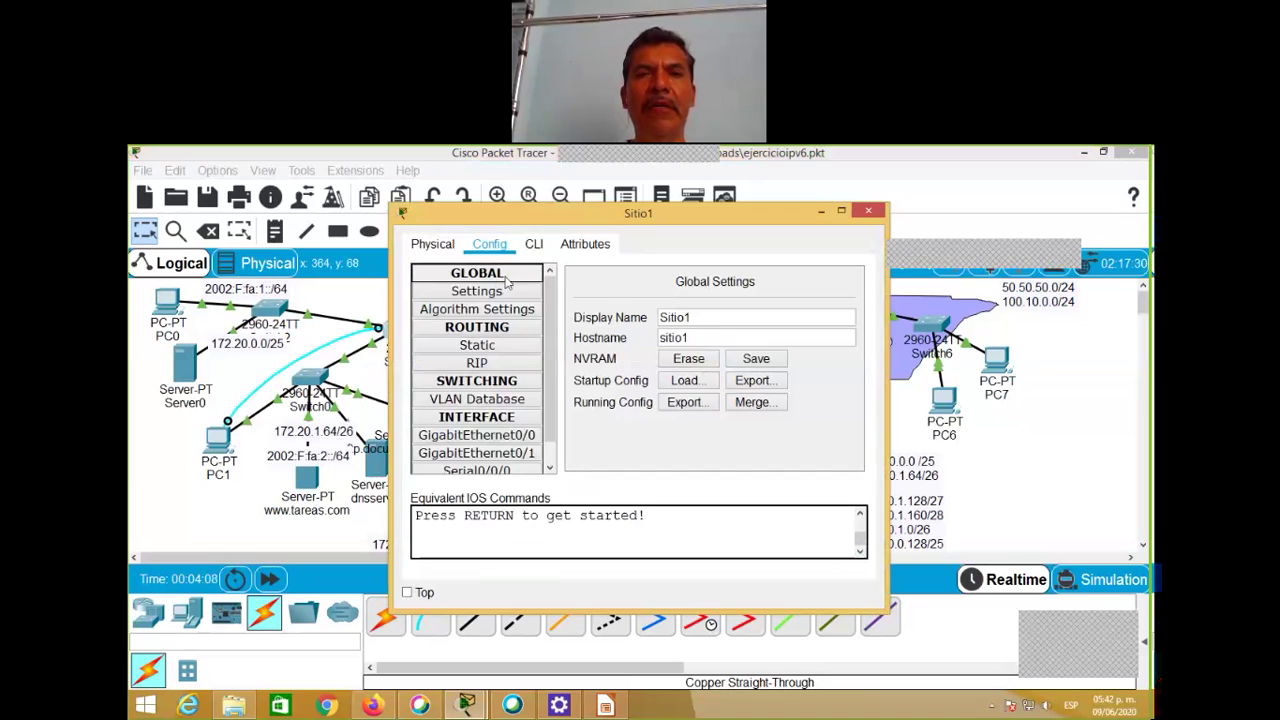
left_click(446, 248)
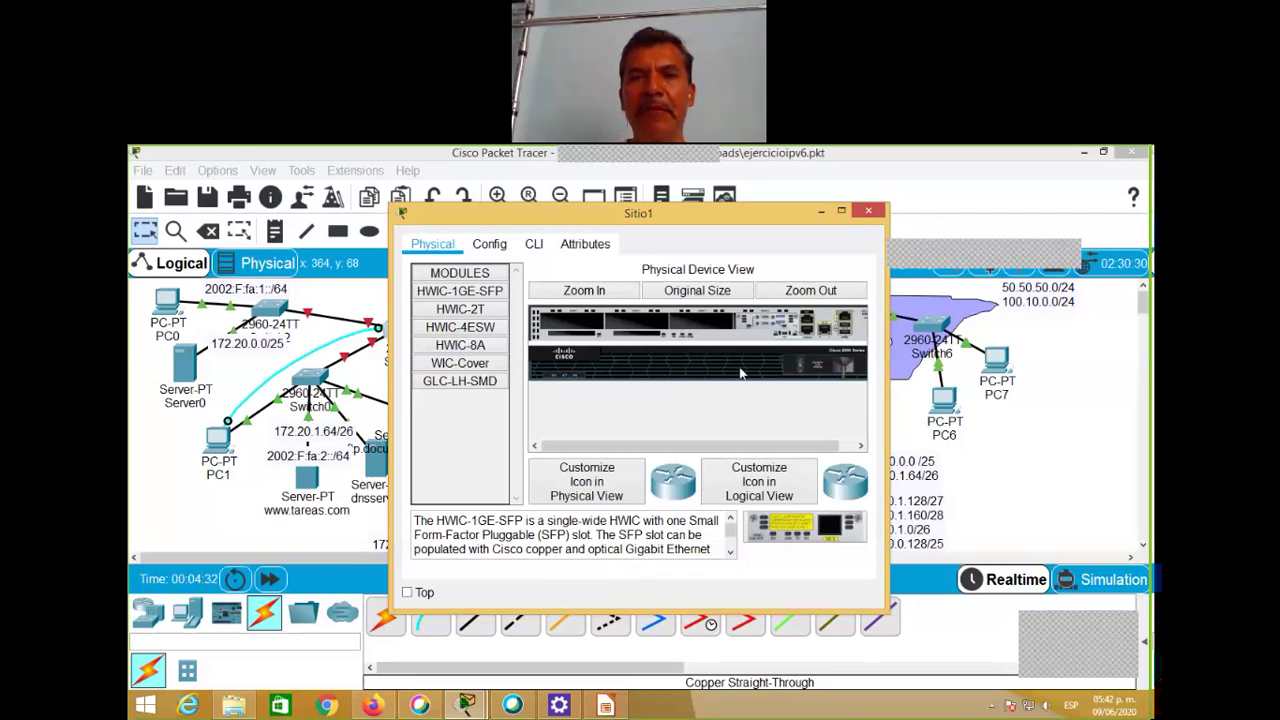
left_click(534, 244)
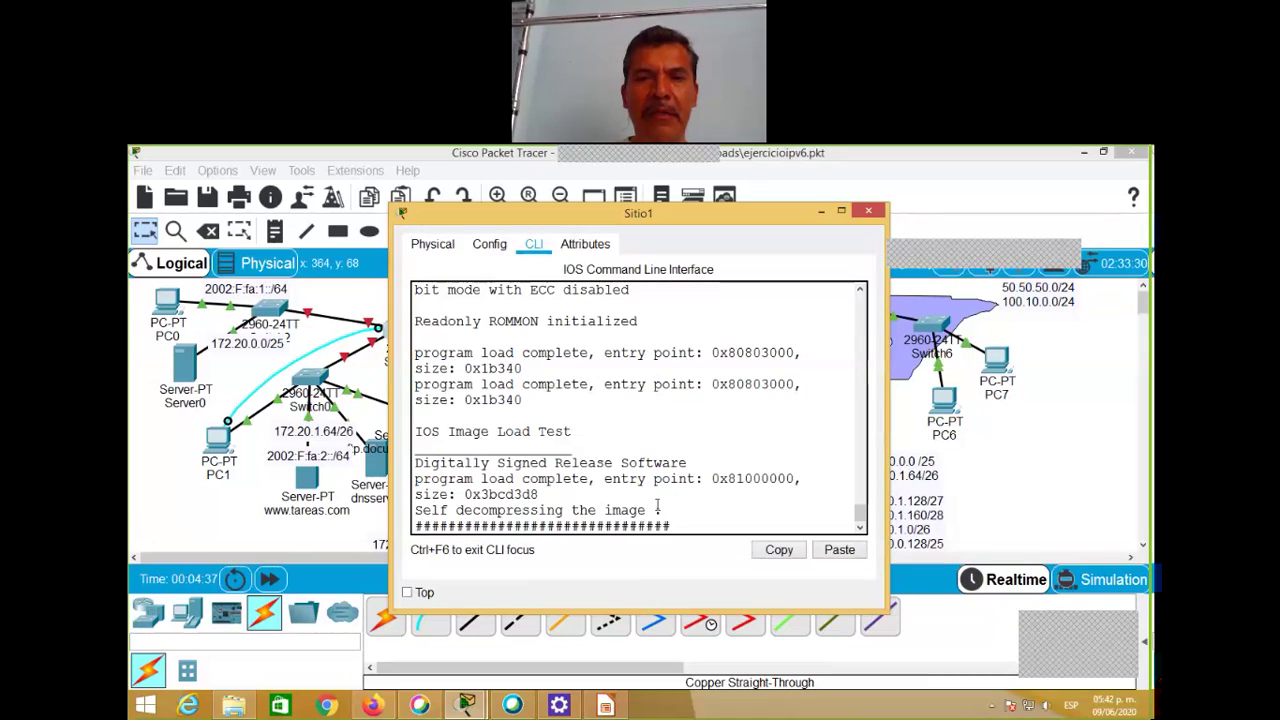
Step: Break into ROMMON, set confreg 0x2142, and boot Sitio1
key("ctrl+Break")
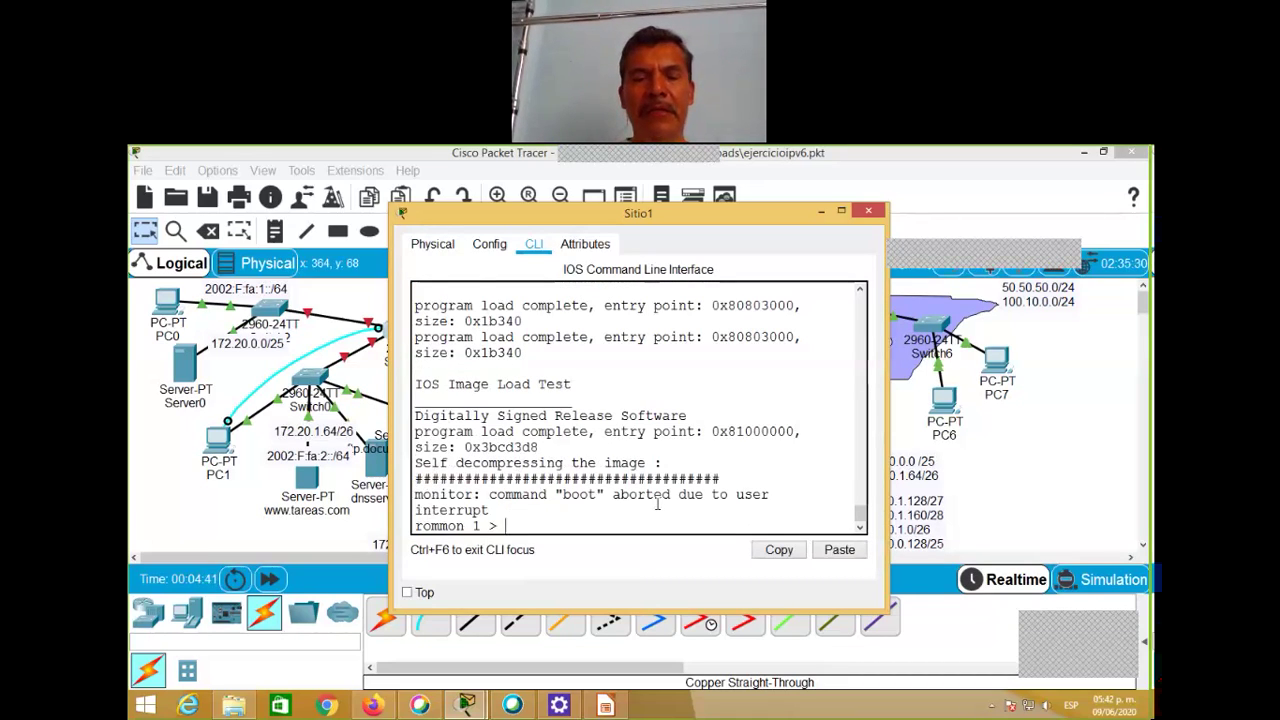
type("config")
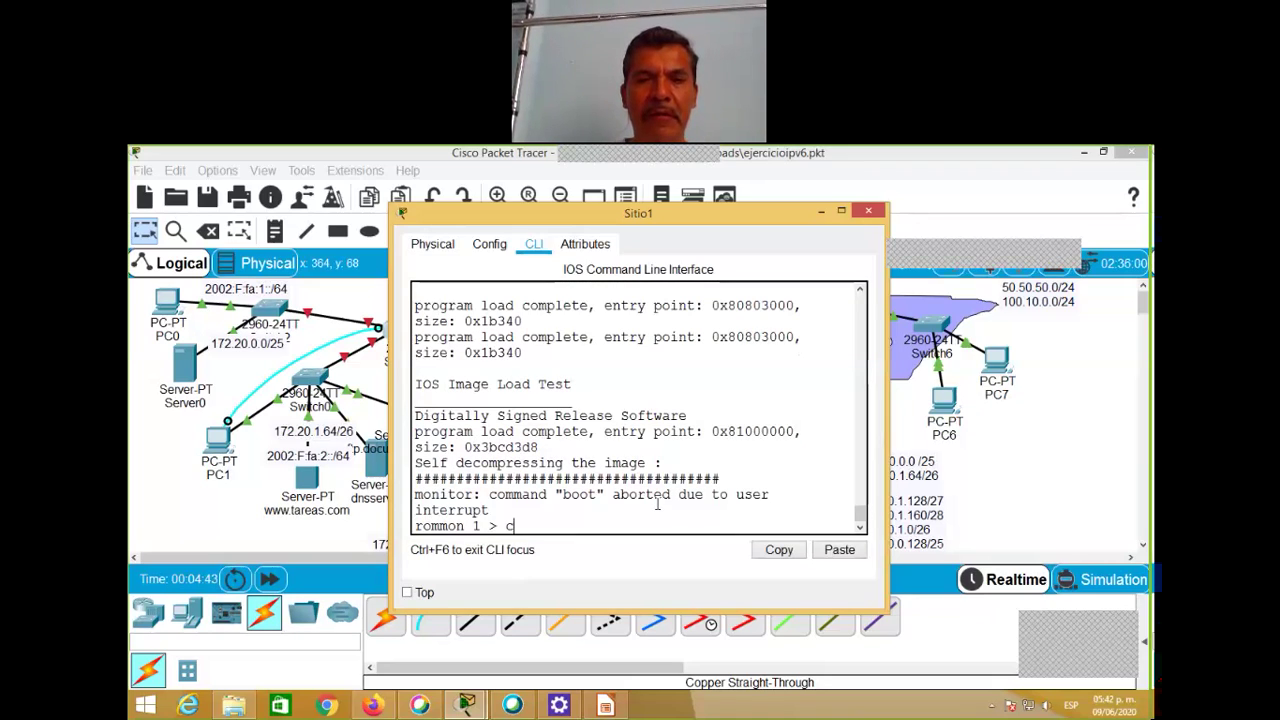
key("BackSpace")
key("BackSpace")
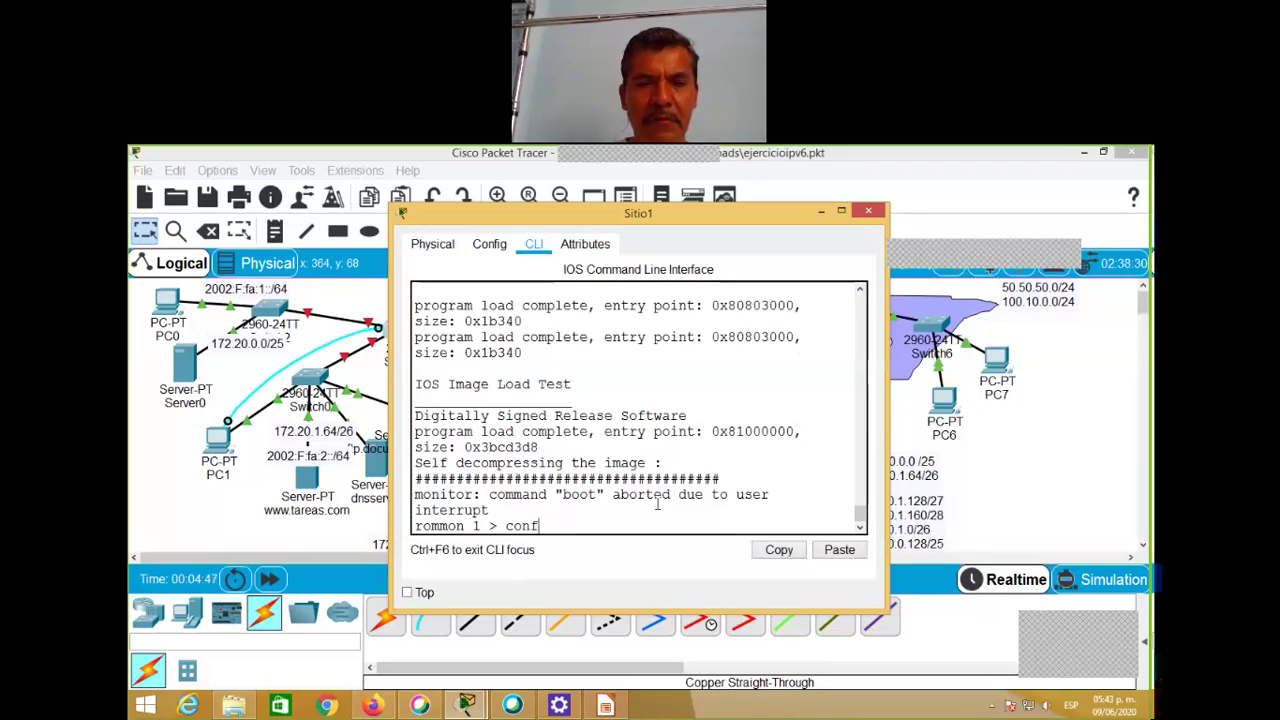
type("reg")
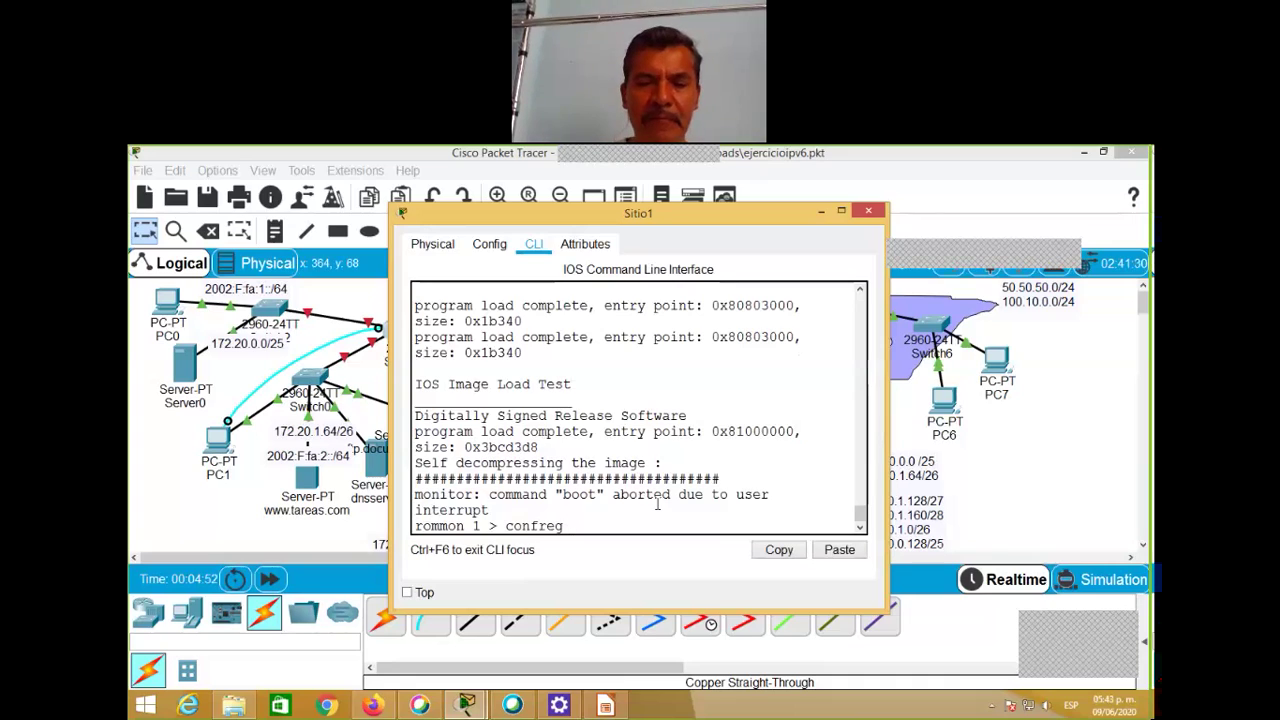
type(" 0x2142")
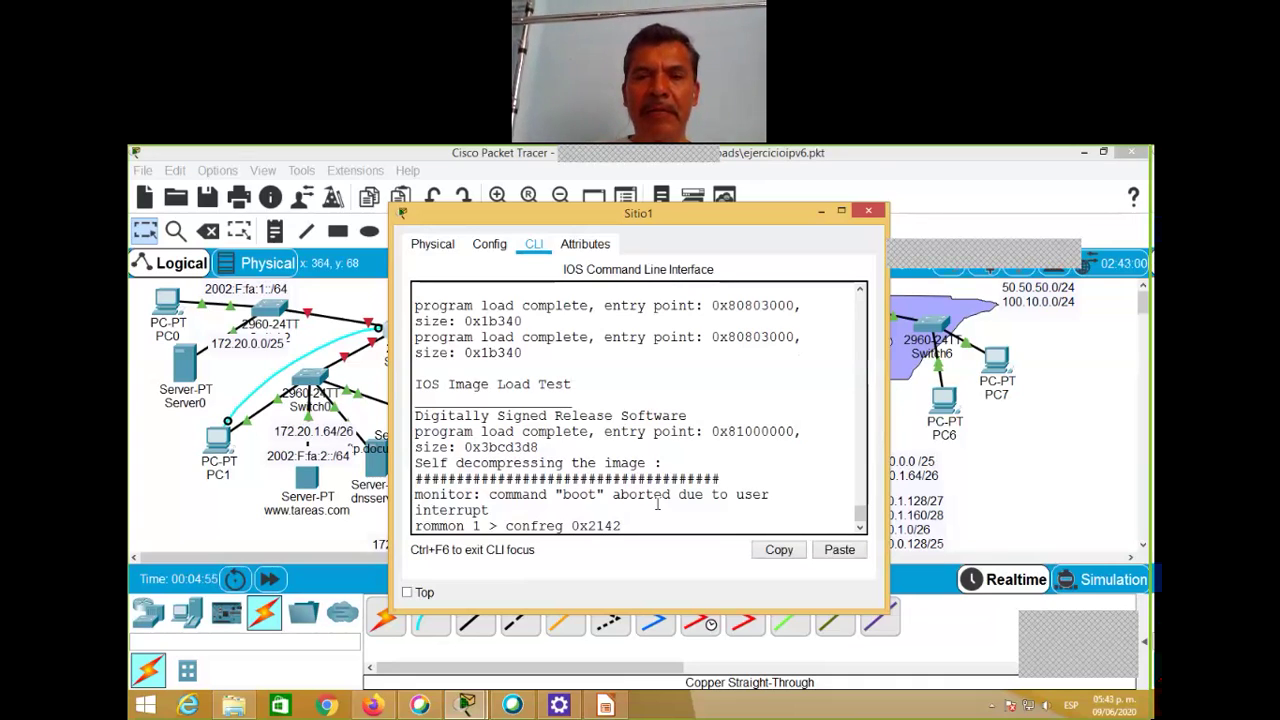
key("Return")
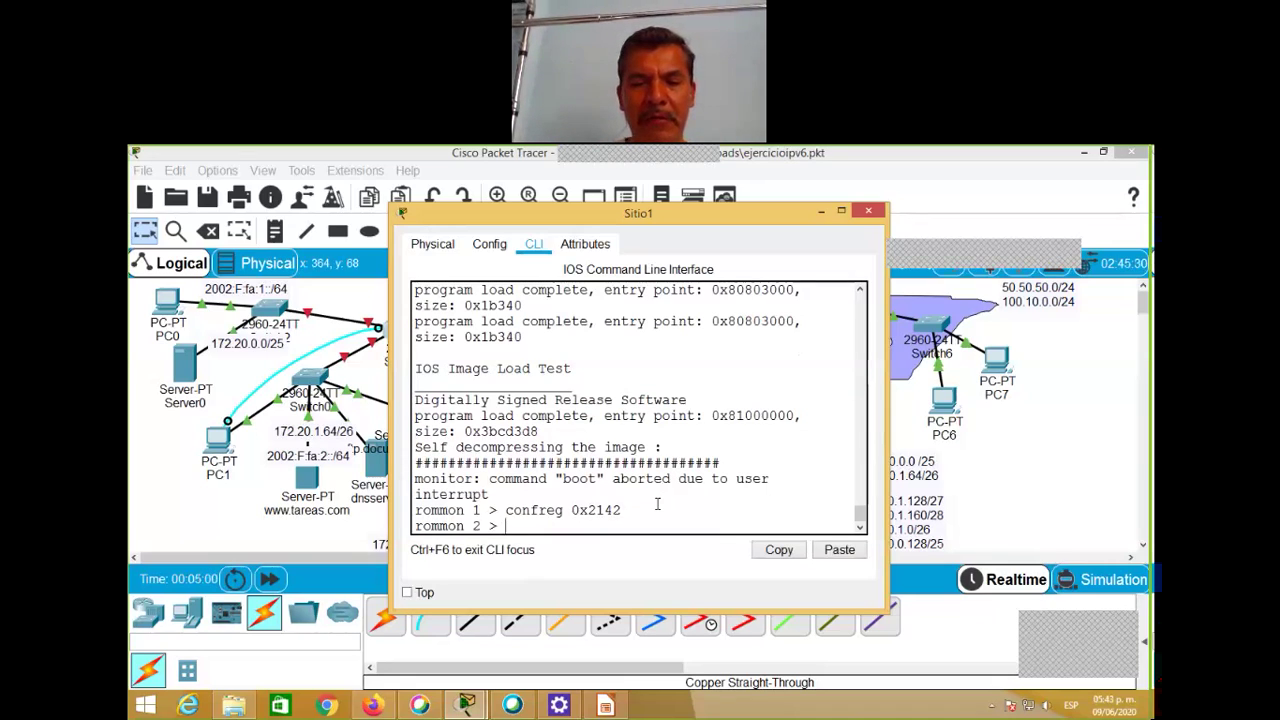
type("boot")
key("Return")
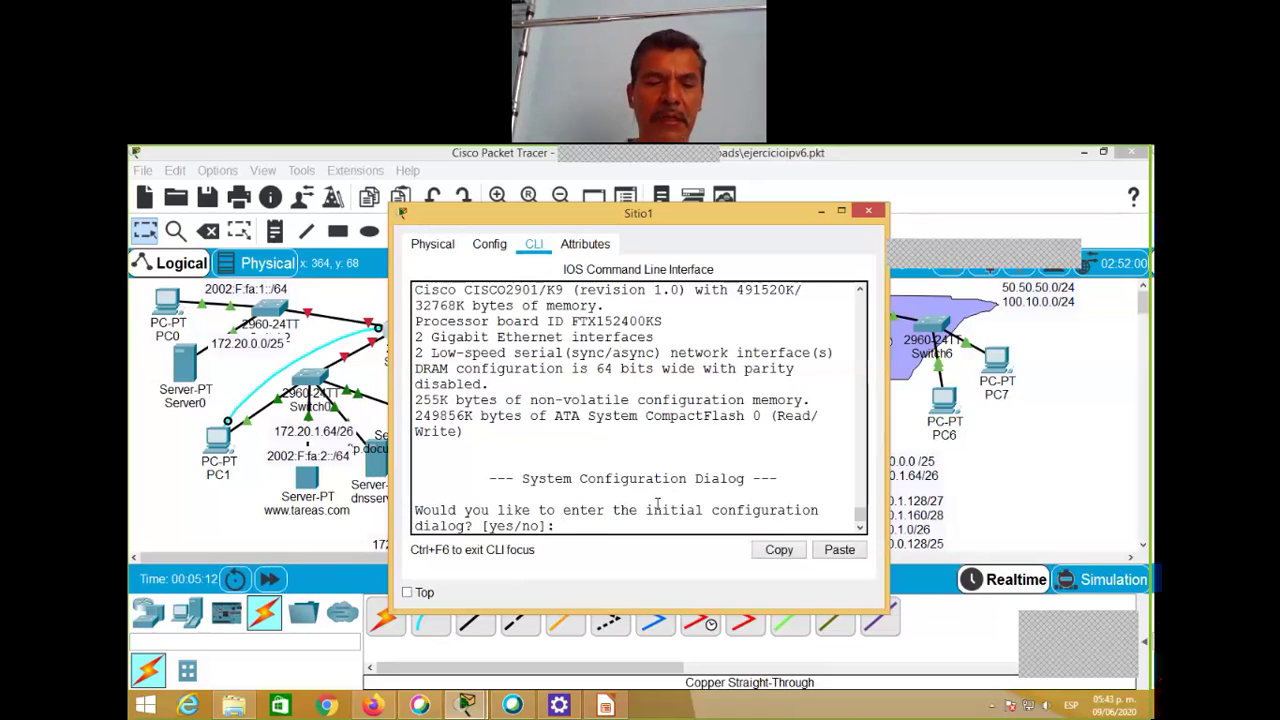
Step: Enter privileged mode and page through the startup-config with show startup-config
key("Return")
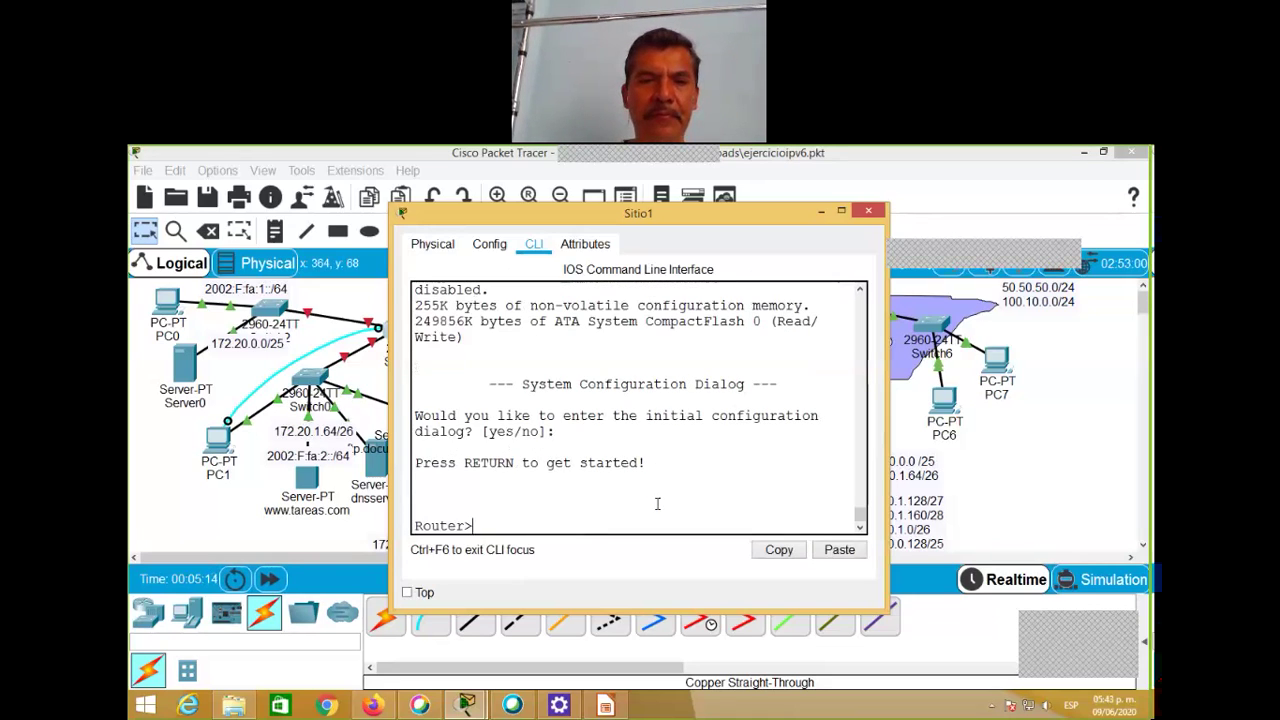
type("ena")
key("Return")
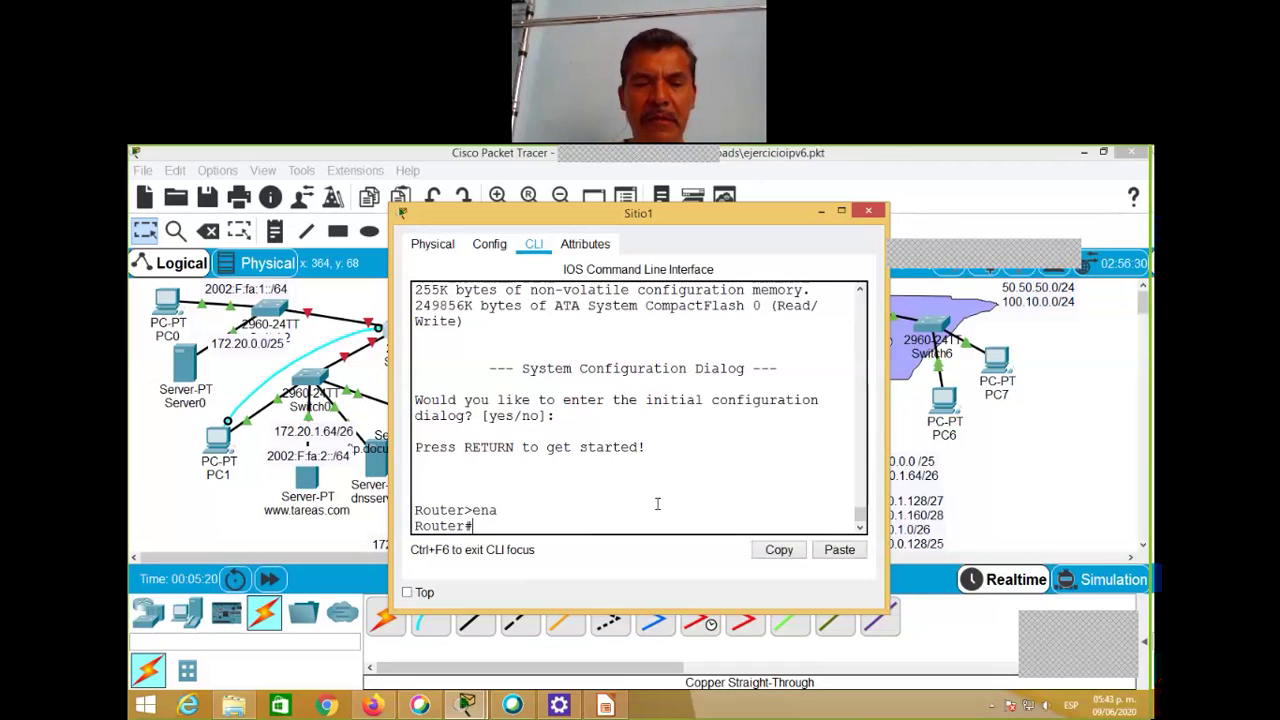
type("sh ")
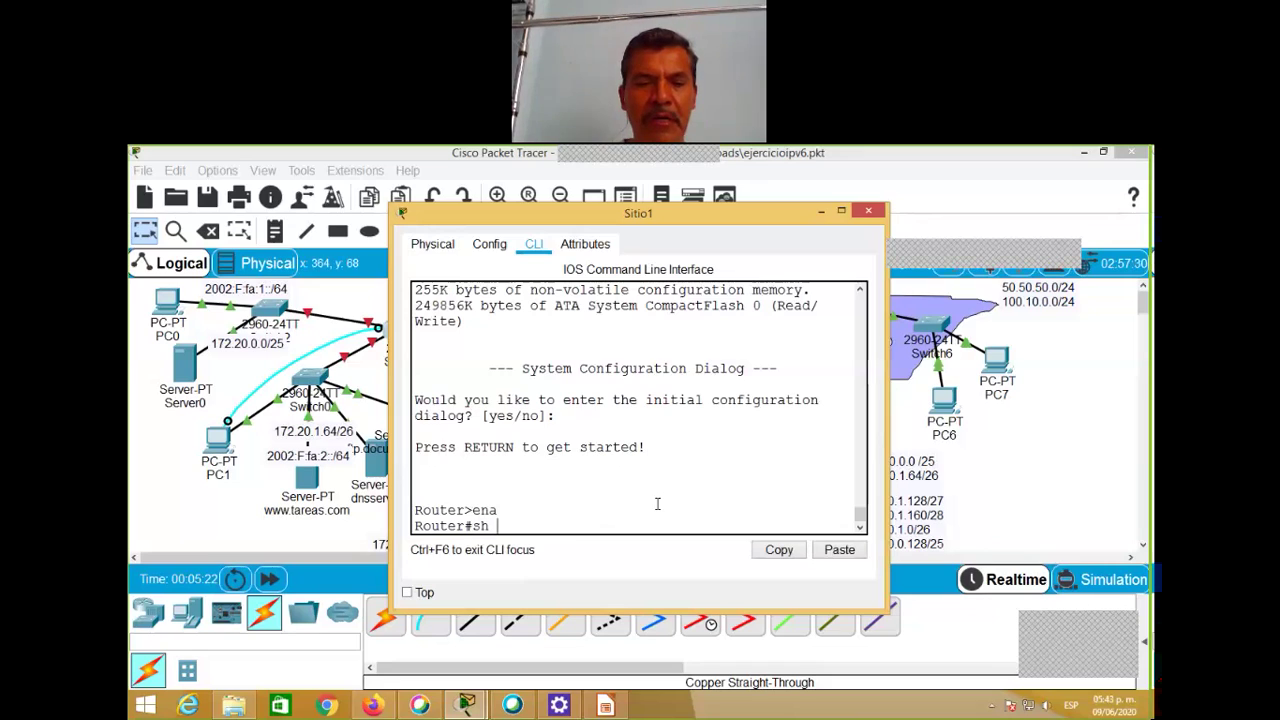
type("sta")
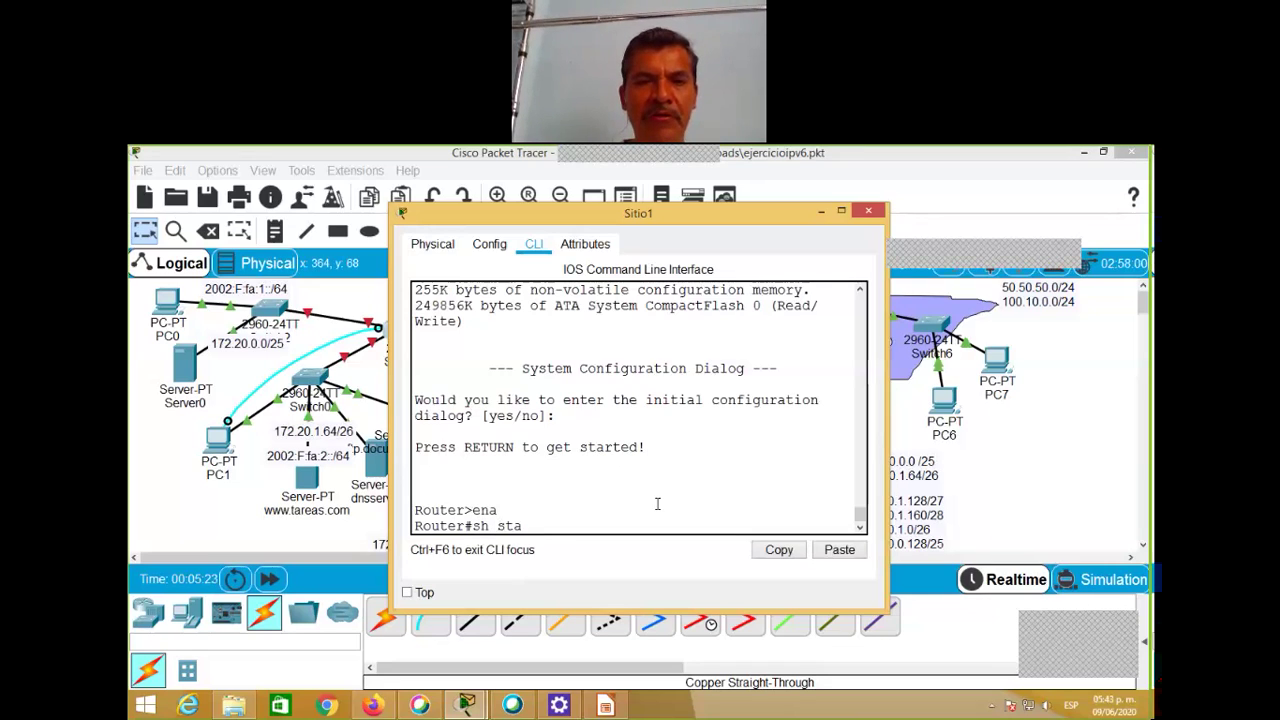
type("rt")
key("Tab")
key("Return")
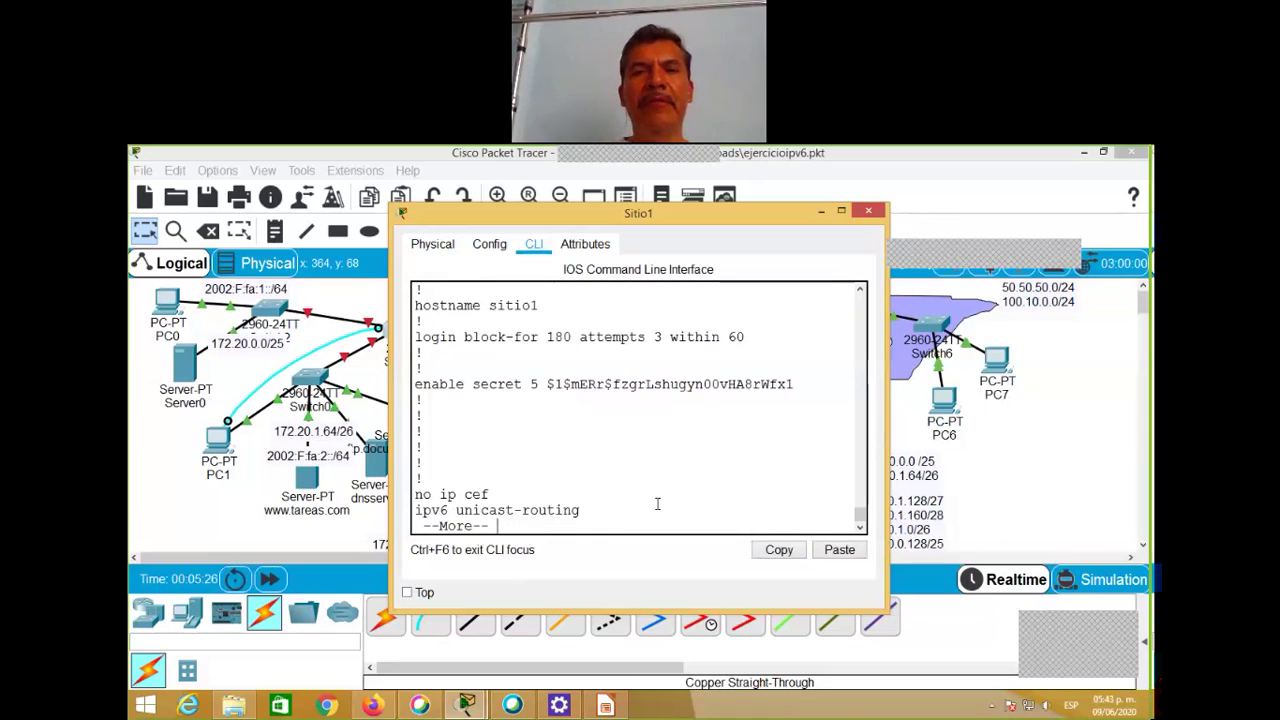
key("space")
key("space")
key("space")
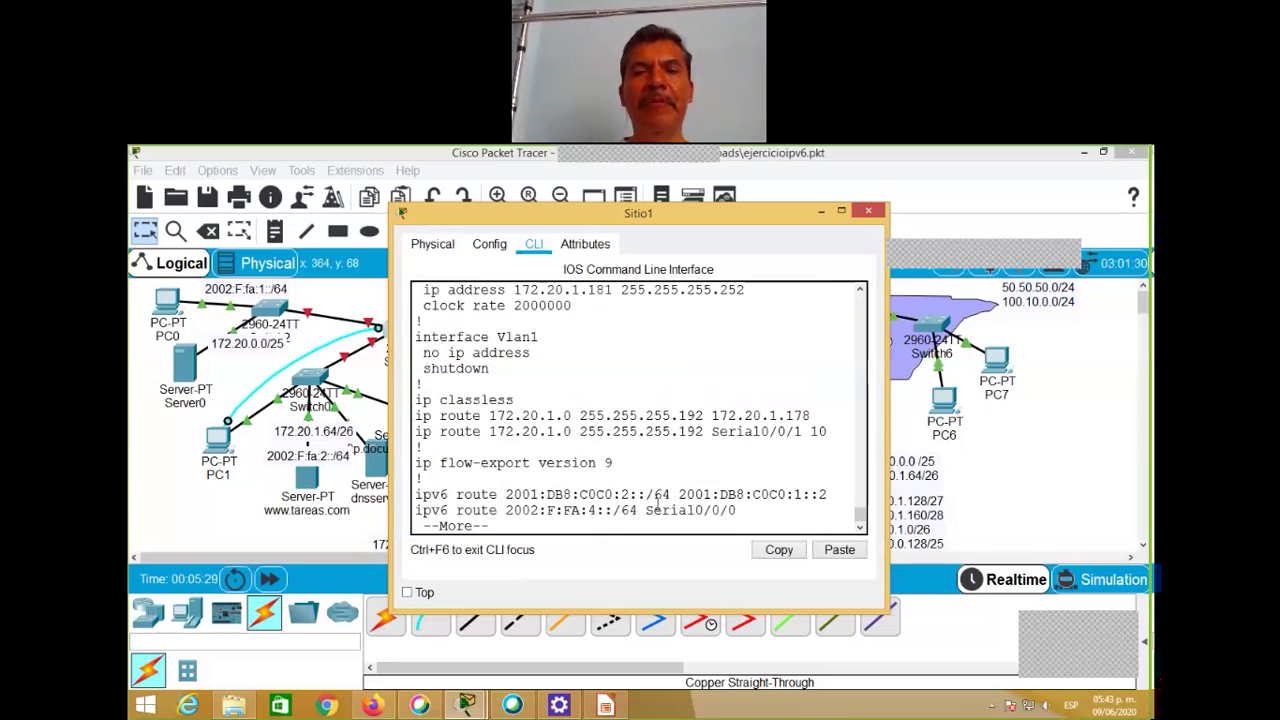
key("space")
key("space")
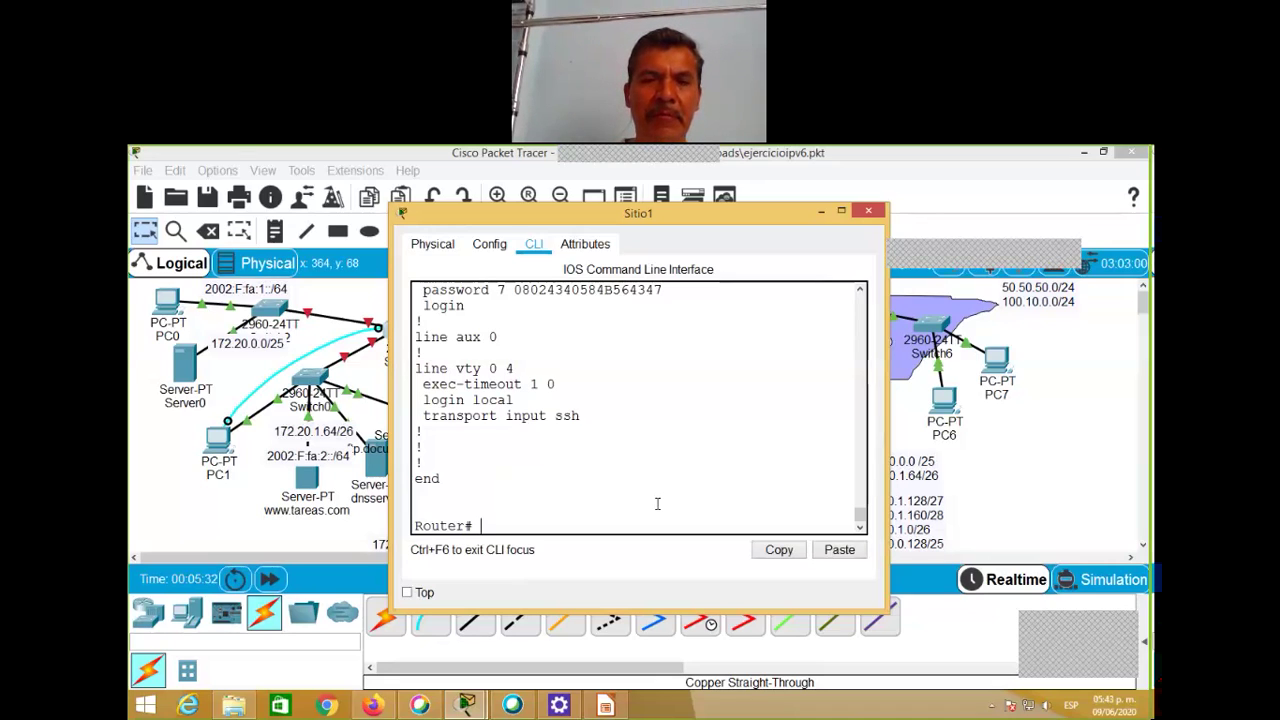
Step: Run copy startup-config running-config
type("cop")
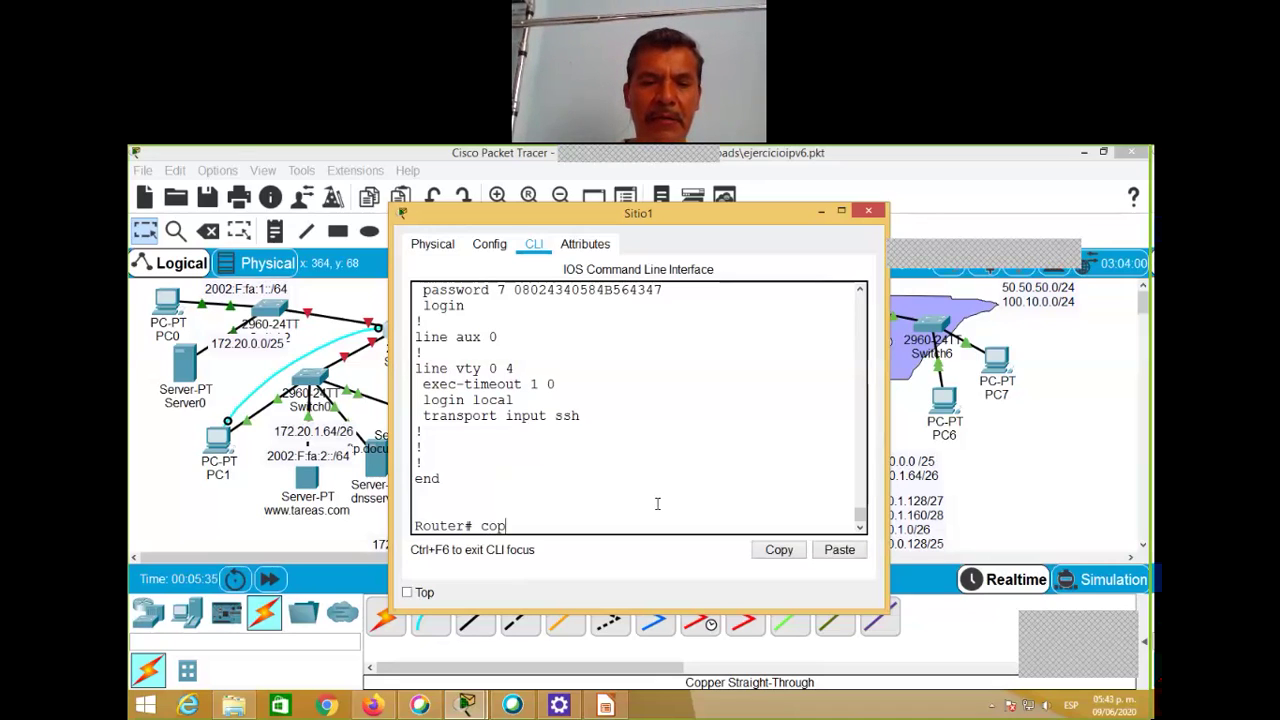
type("y start")
key("Tab")
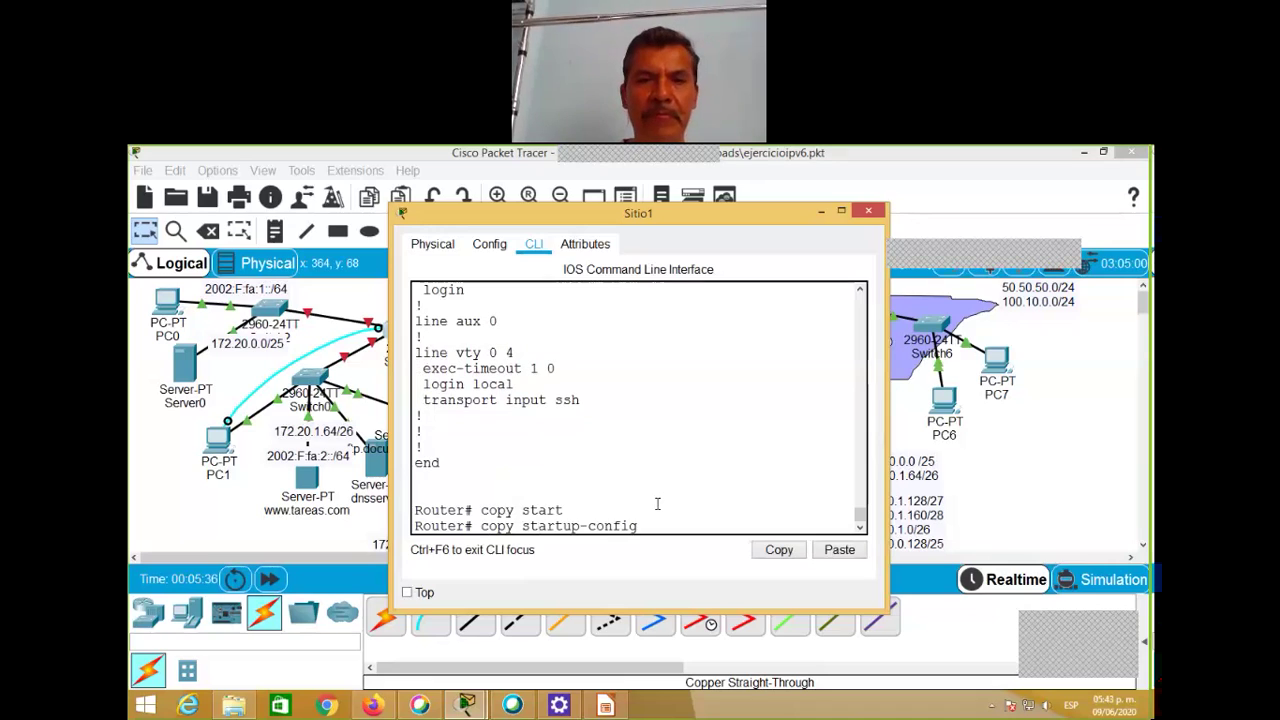
type("run")
key("Tab")
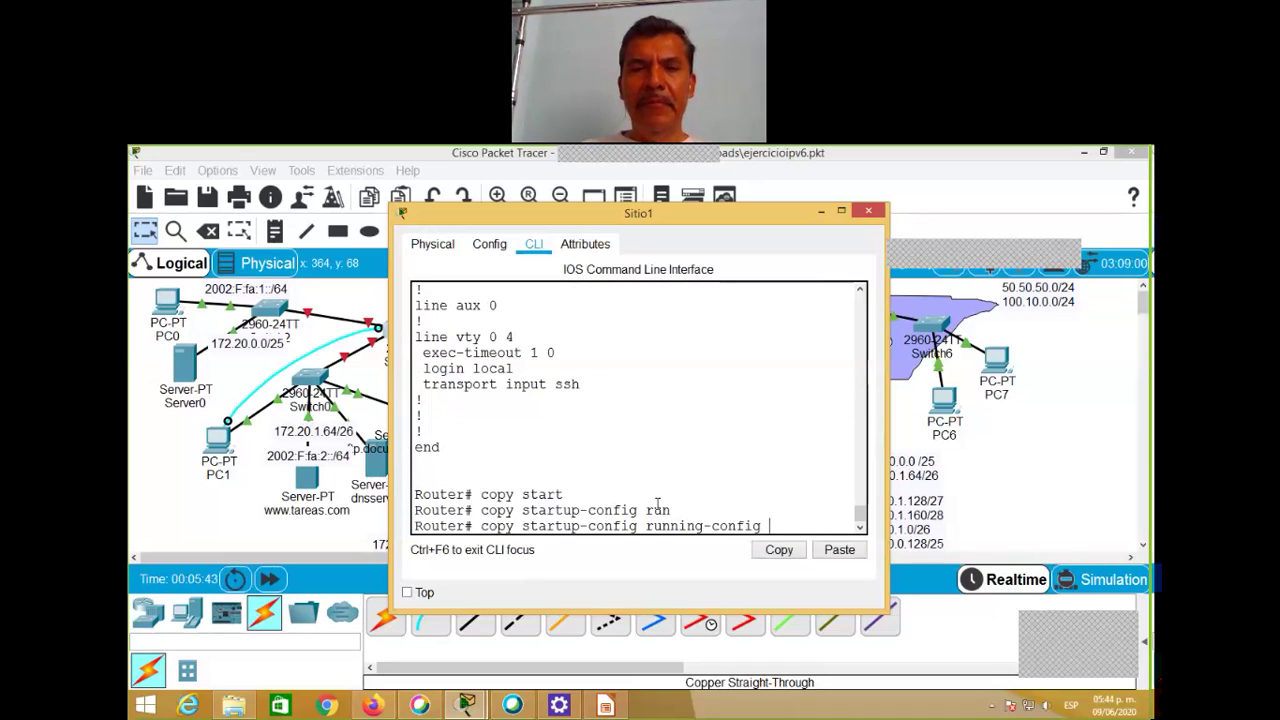
key("Return")
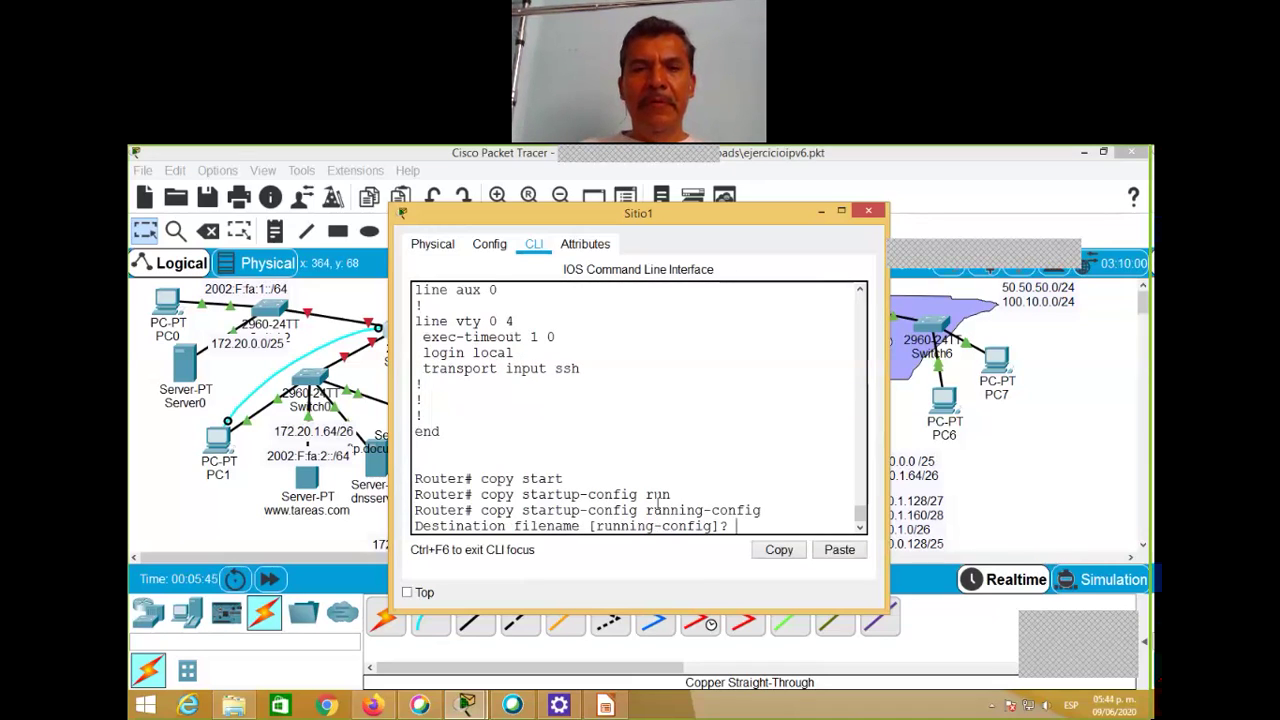
Step: Accept running-config as the destination so the startup-config copy into running-config completes
key("Return")
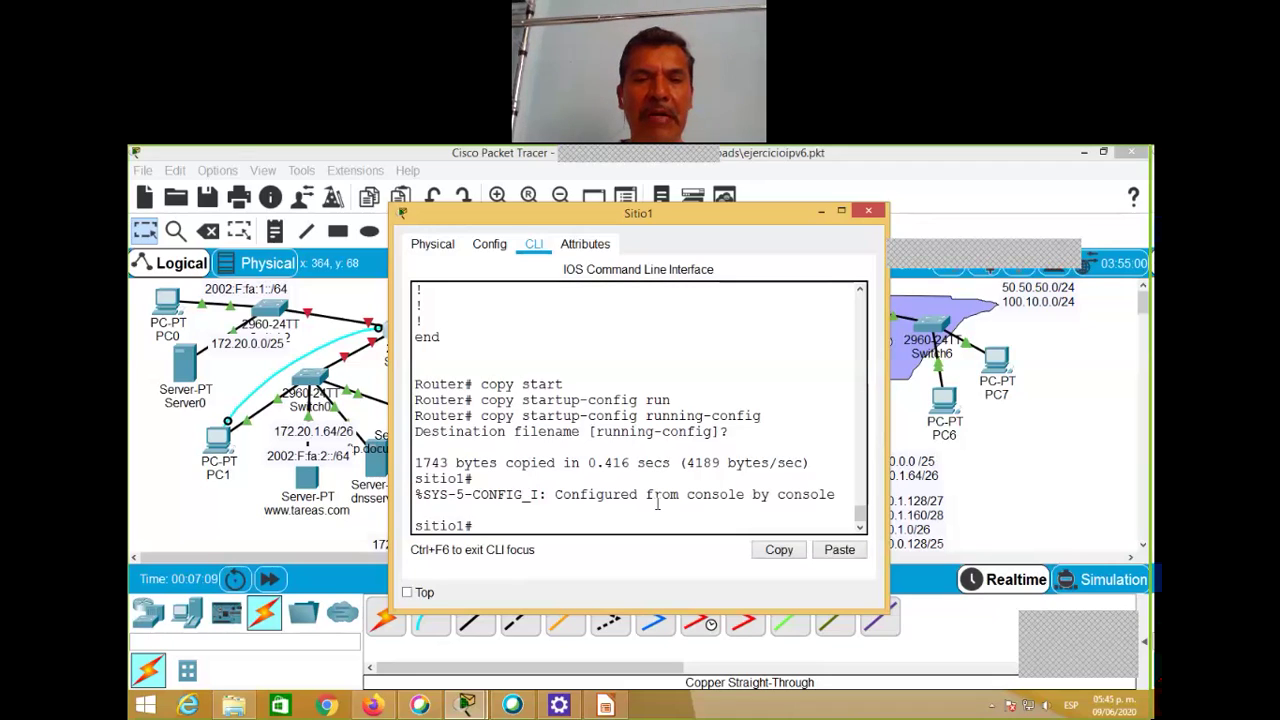
Step: Run show version on Sitio1 and inspect the flash system image file name
type("show ver")
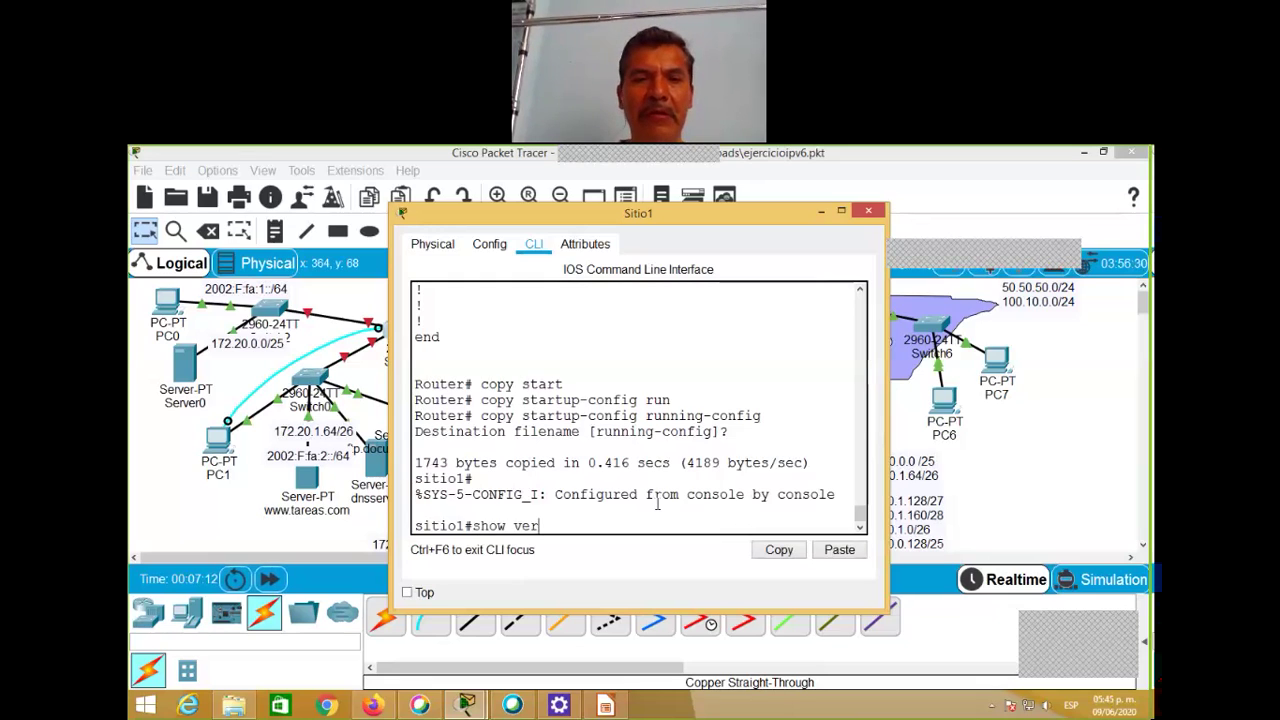
key("Tab")
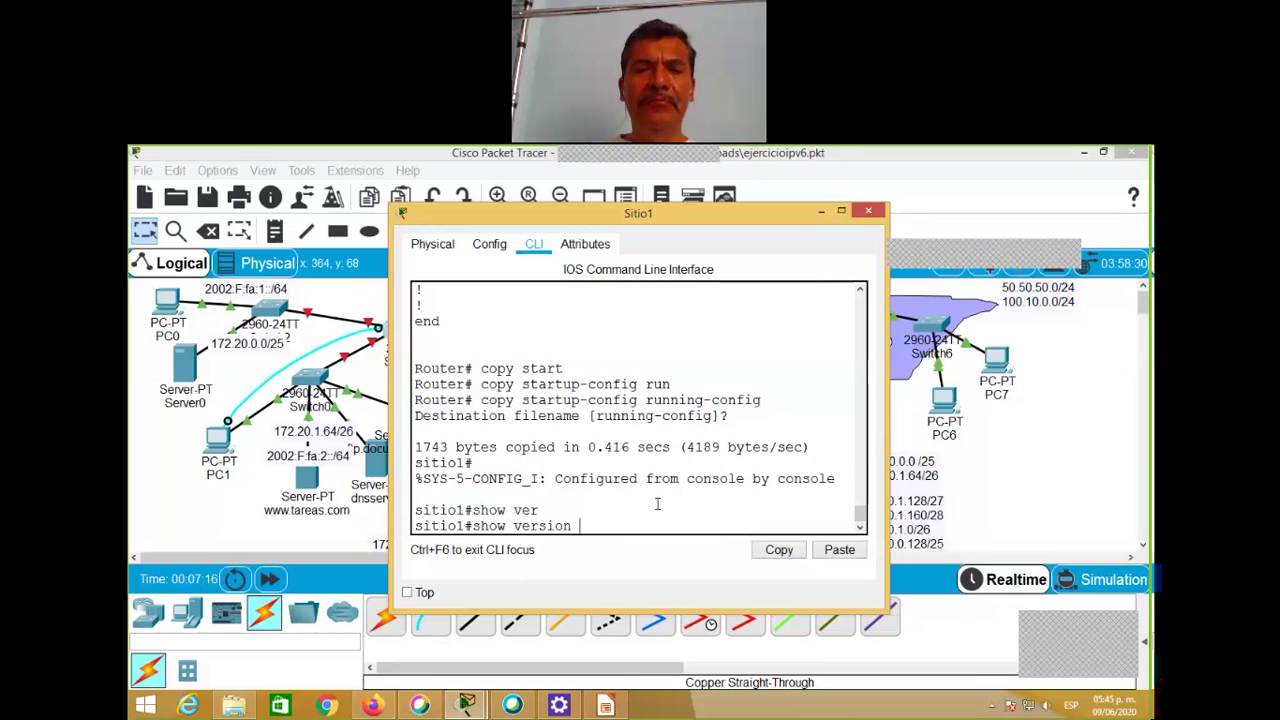
key("Return")
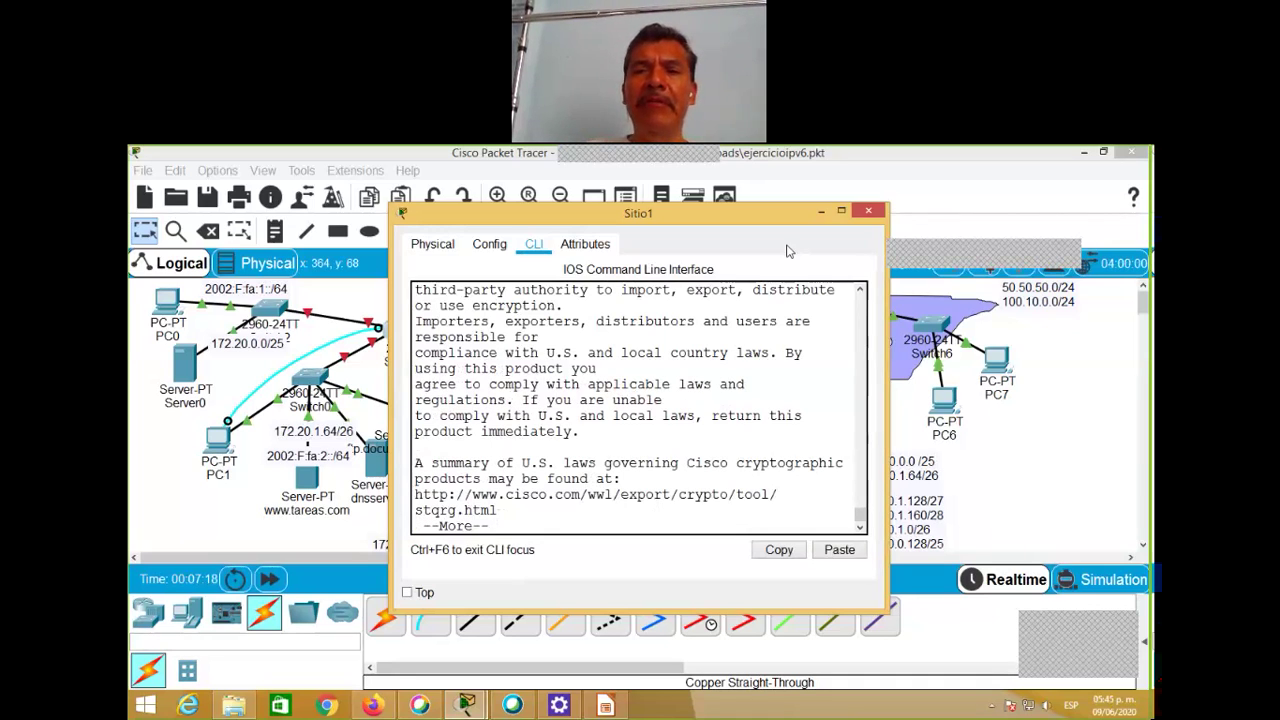
left_click(861, 289)
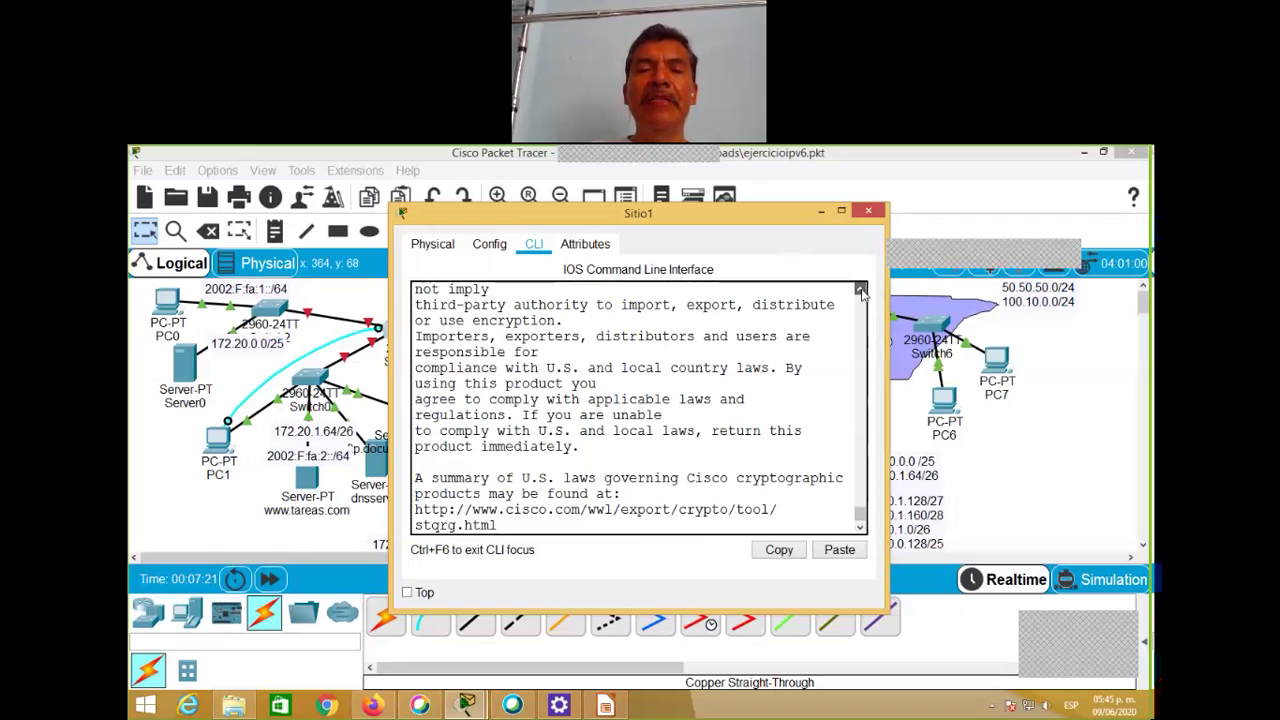
left_click_drag(861, 289, 861, 289)
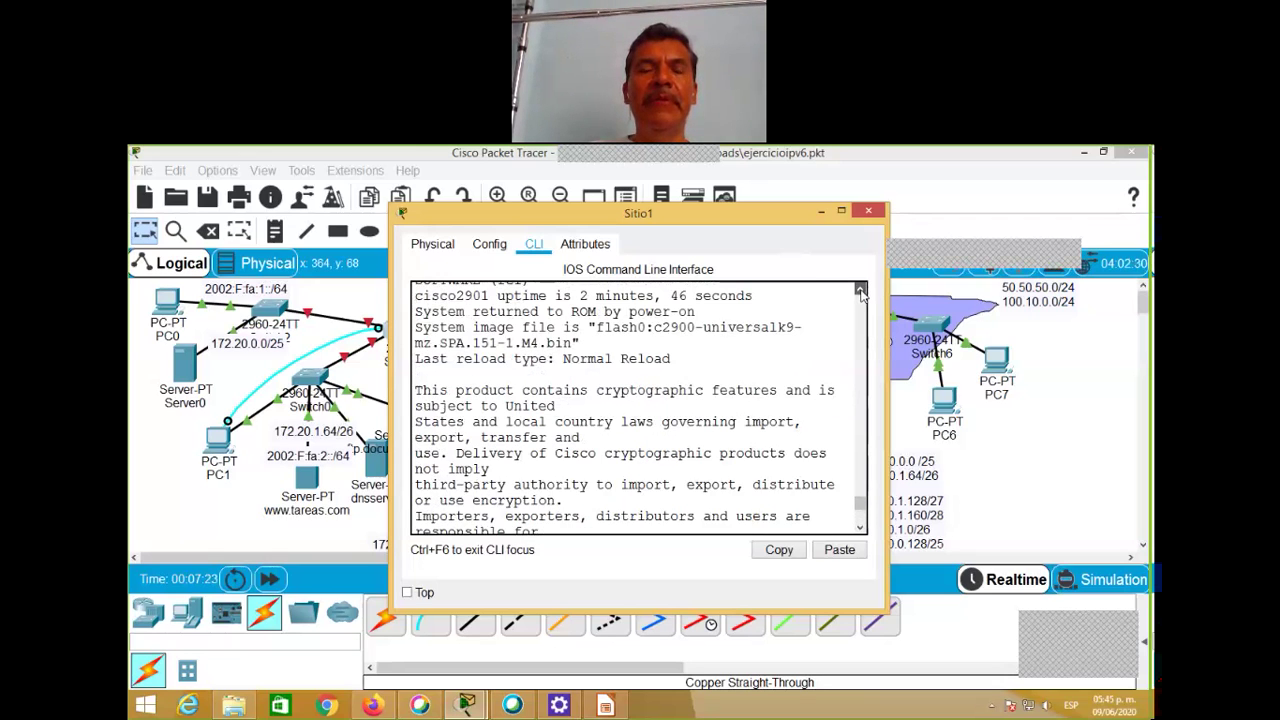
left_click(861, 289)
left_click(861, 289)
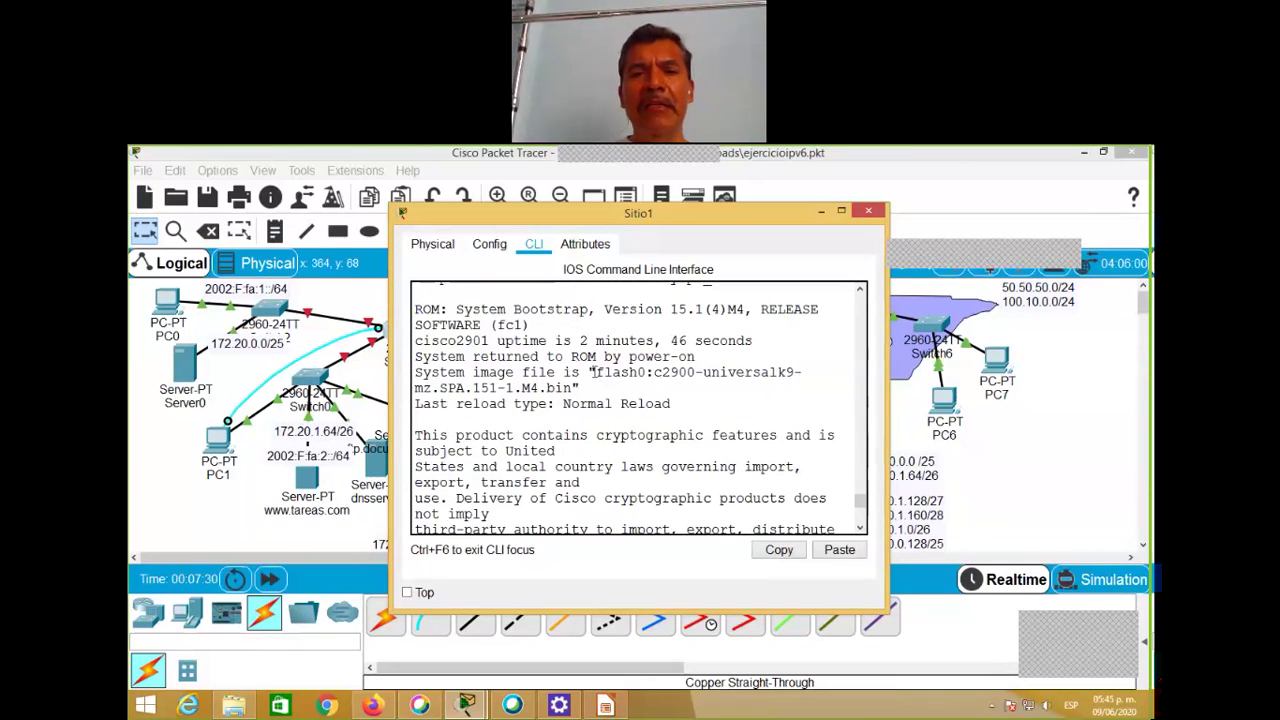
left_click_drag(596, 372, 642, 374)
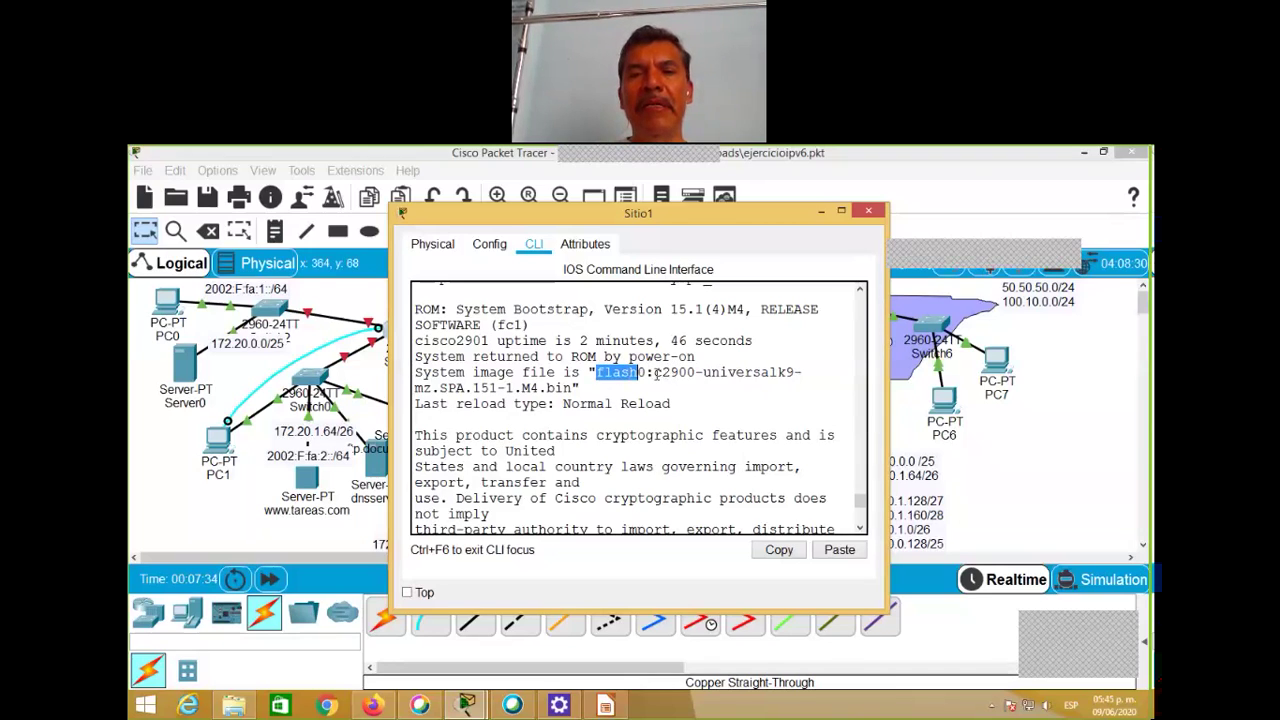
left_click(656, 372)
double_click(656, 372)
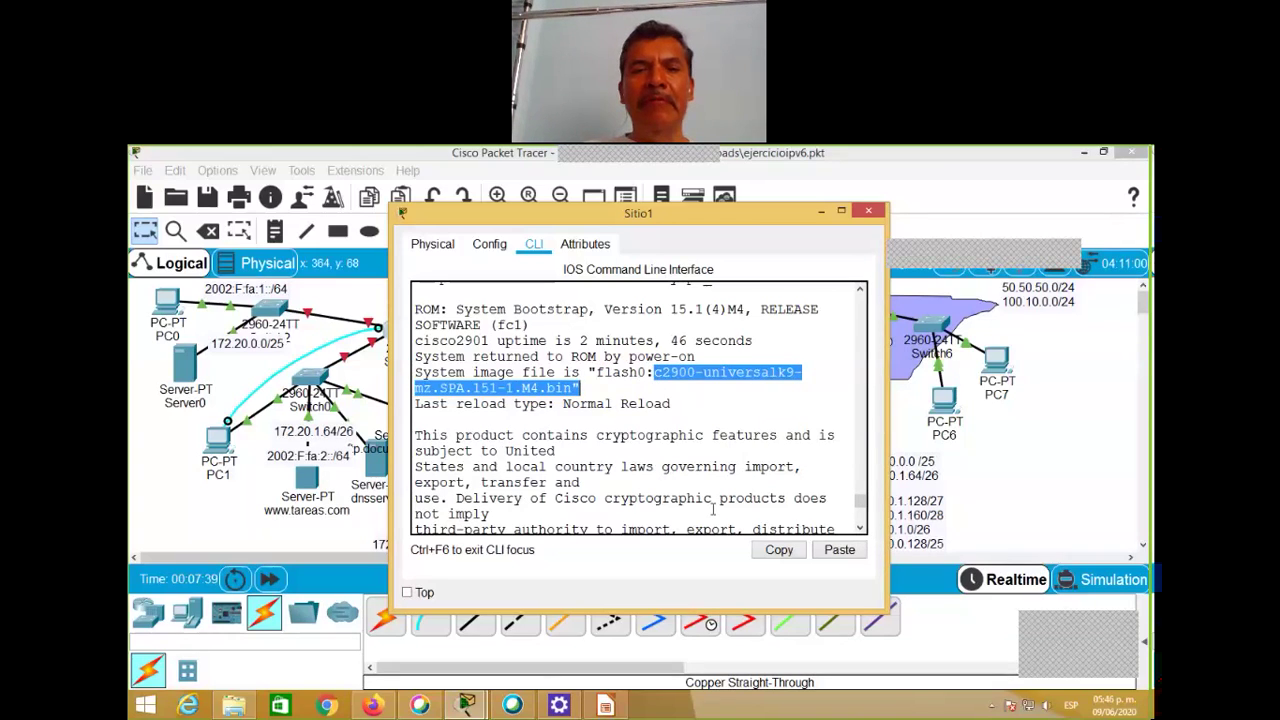
Step: Page to the end of the version output and check configuration register 0x2142
key("space")
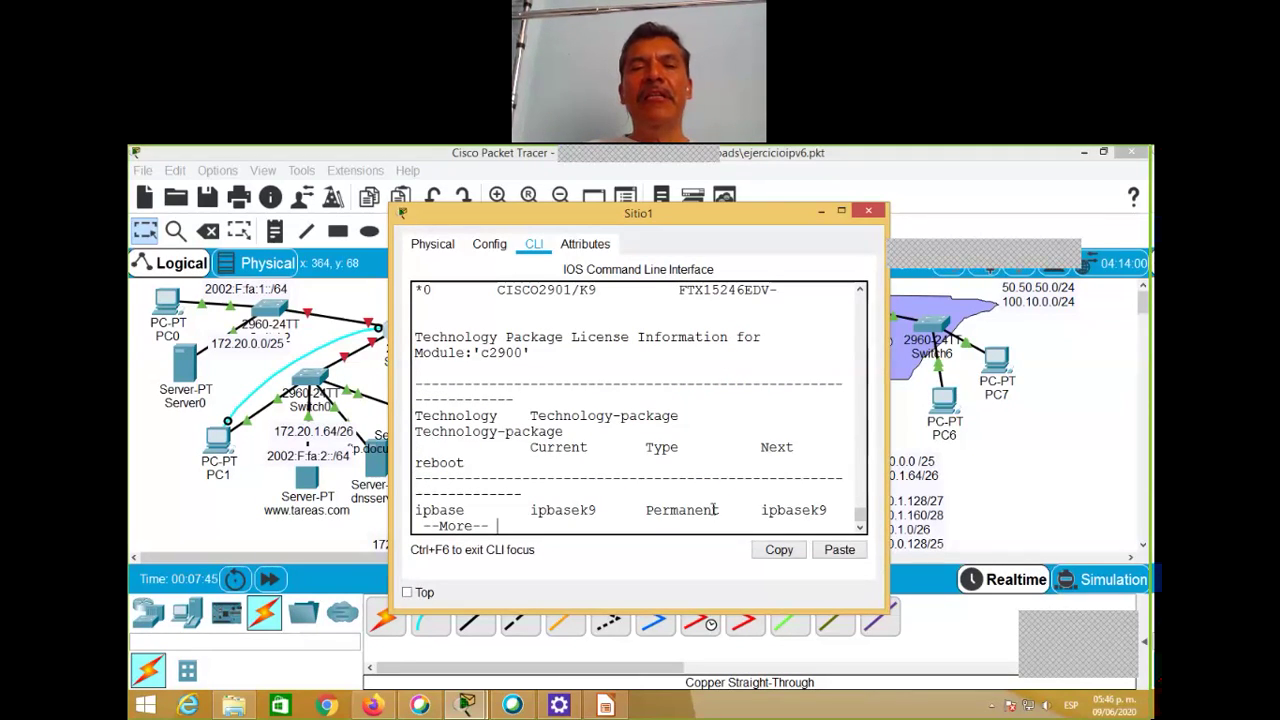
key("space")
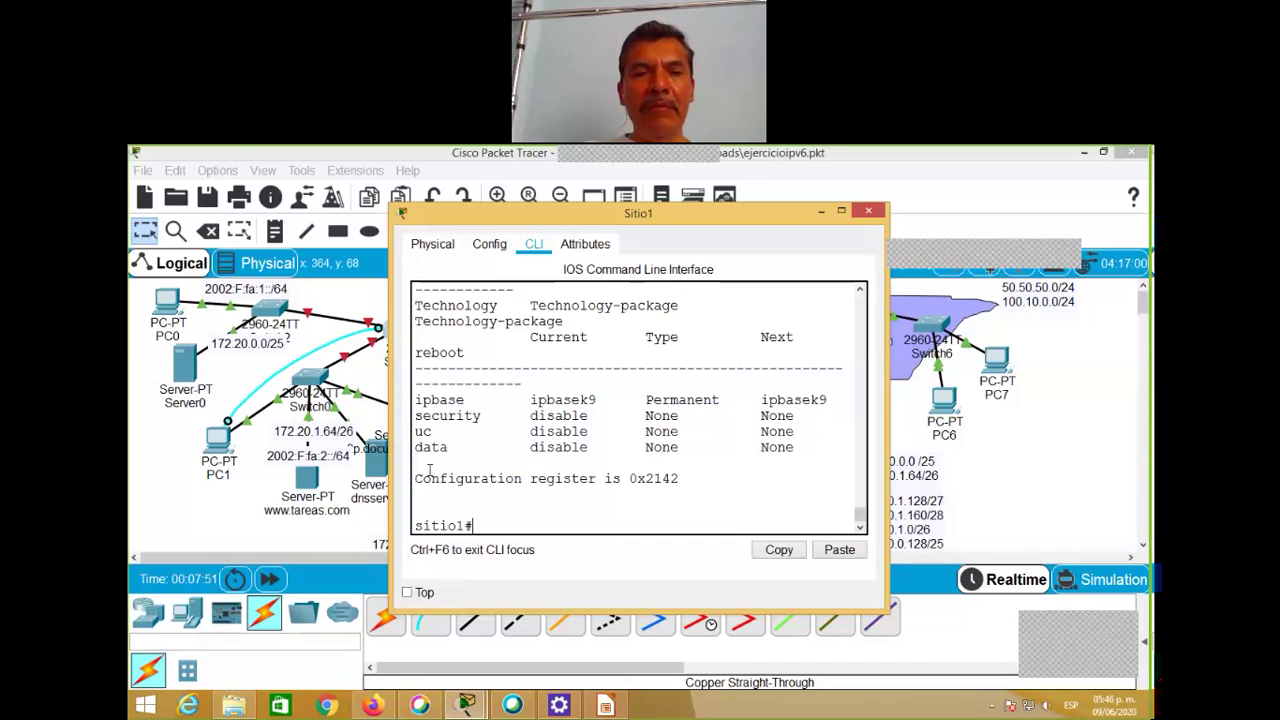
left_click_drag(416, 470, 686, 479)
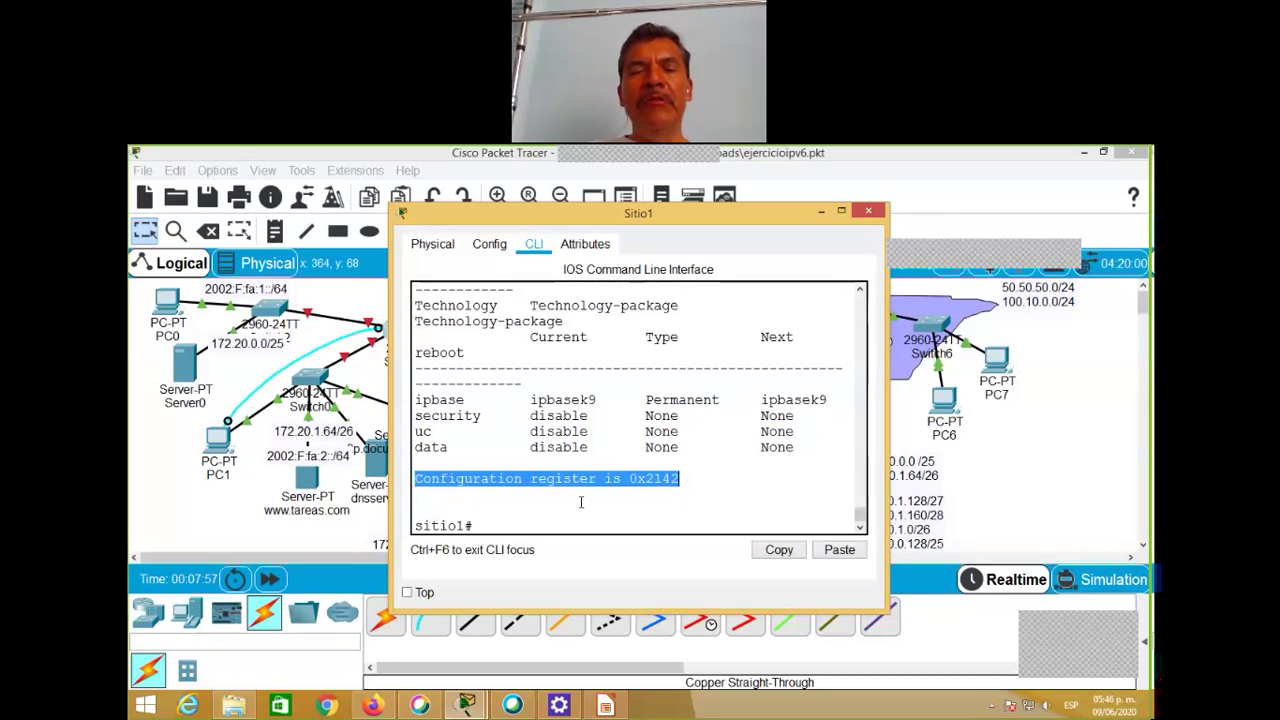
left_click(650, 508)
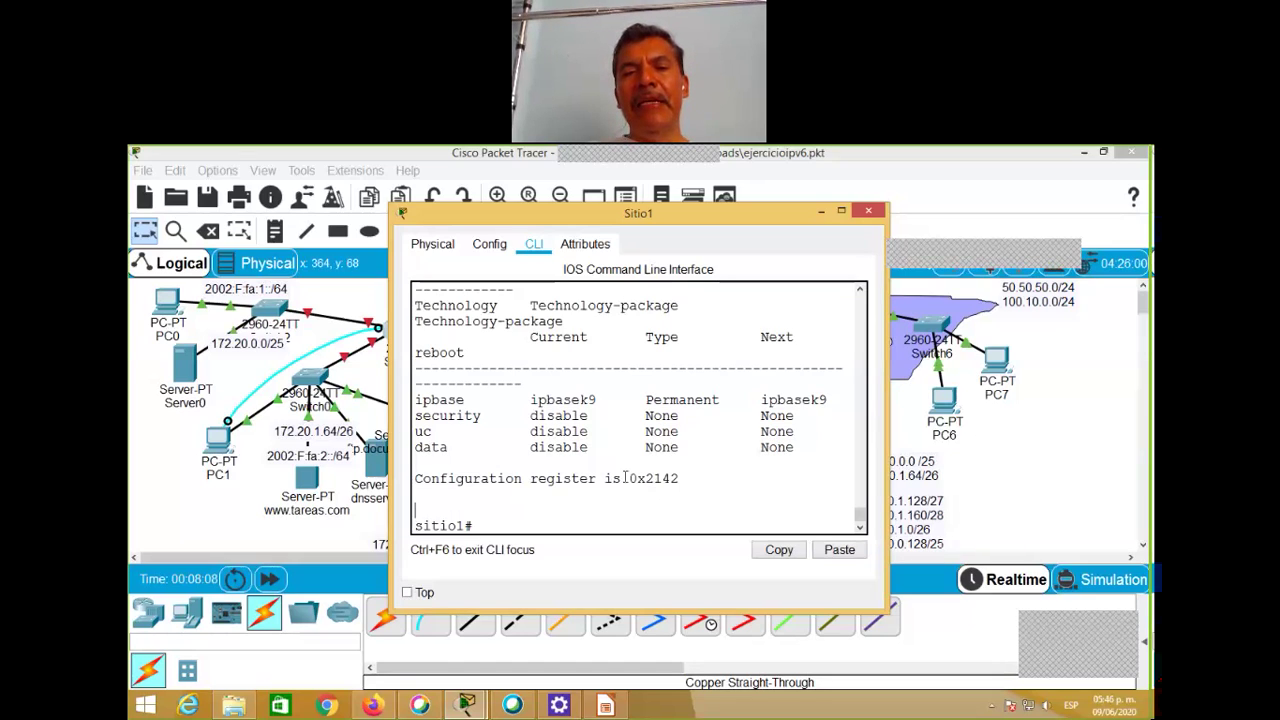
double_click(668, 477)
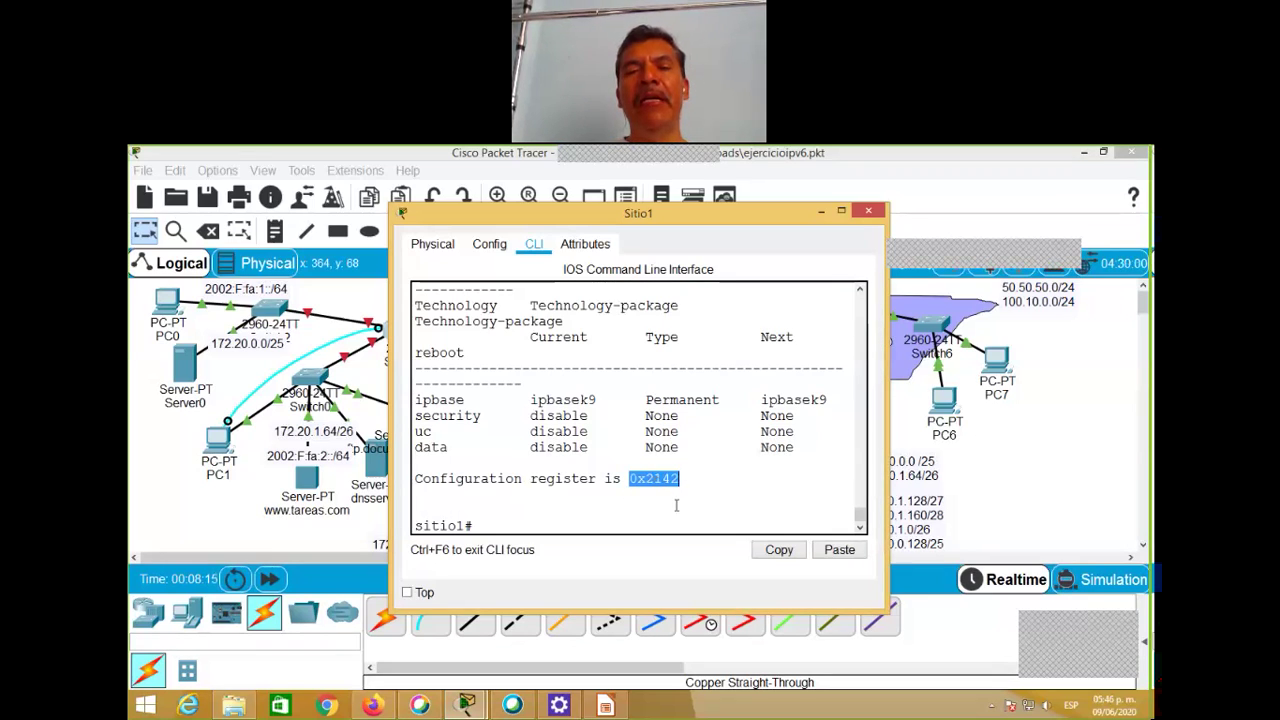
left_click(530, 509)
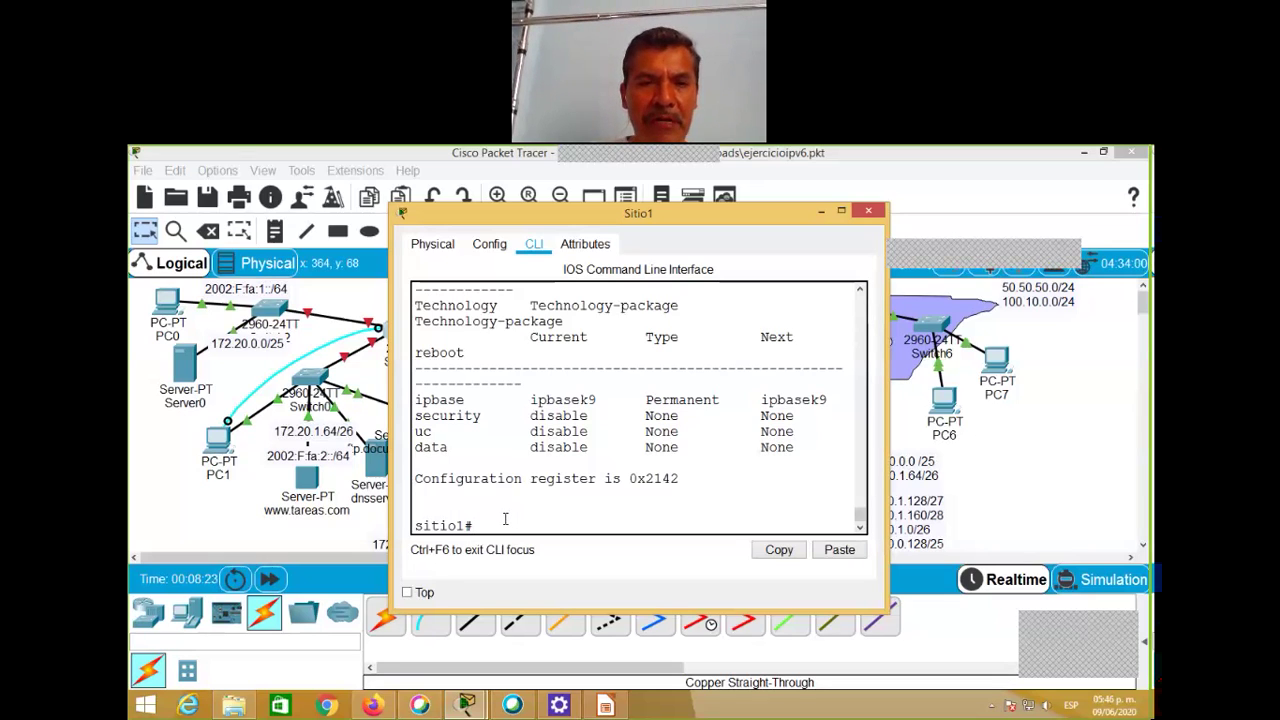
Step: Review Sitio1's full running configuration with sh ru
type("sh run")
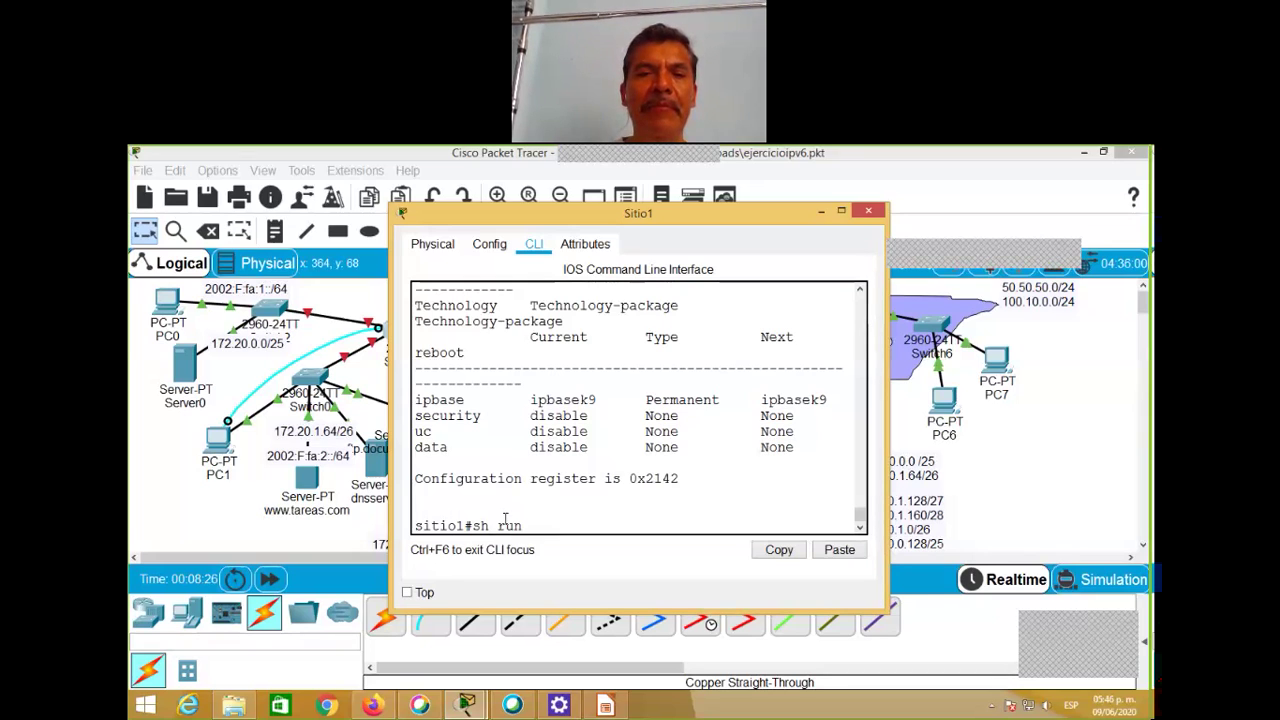
key("Return")
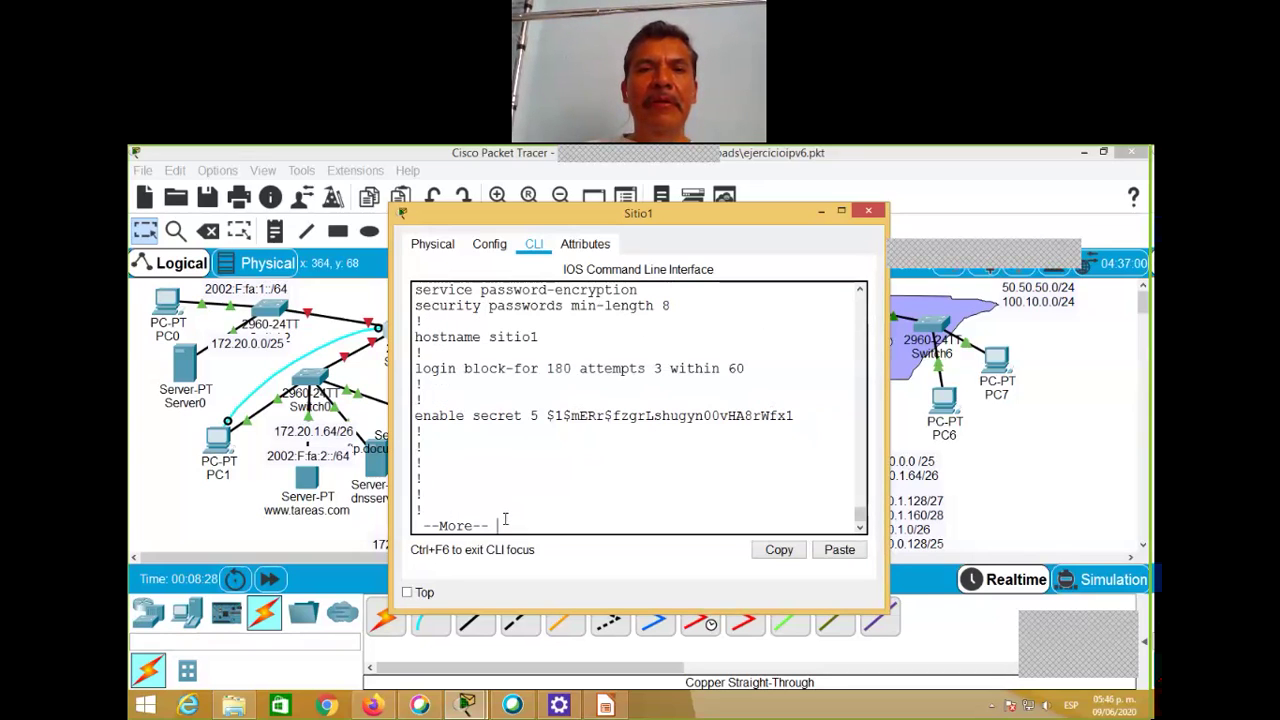
key("space")
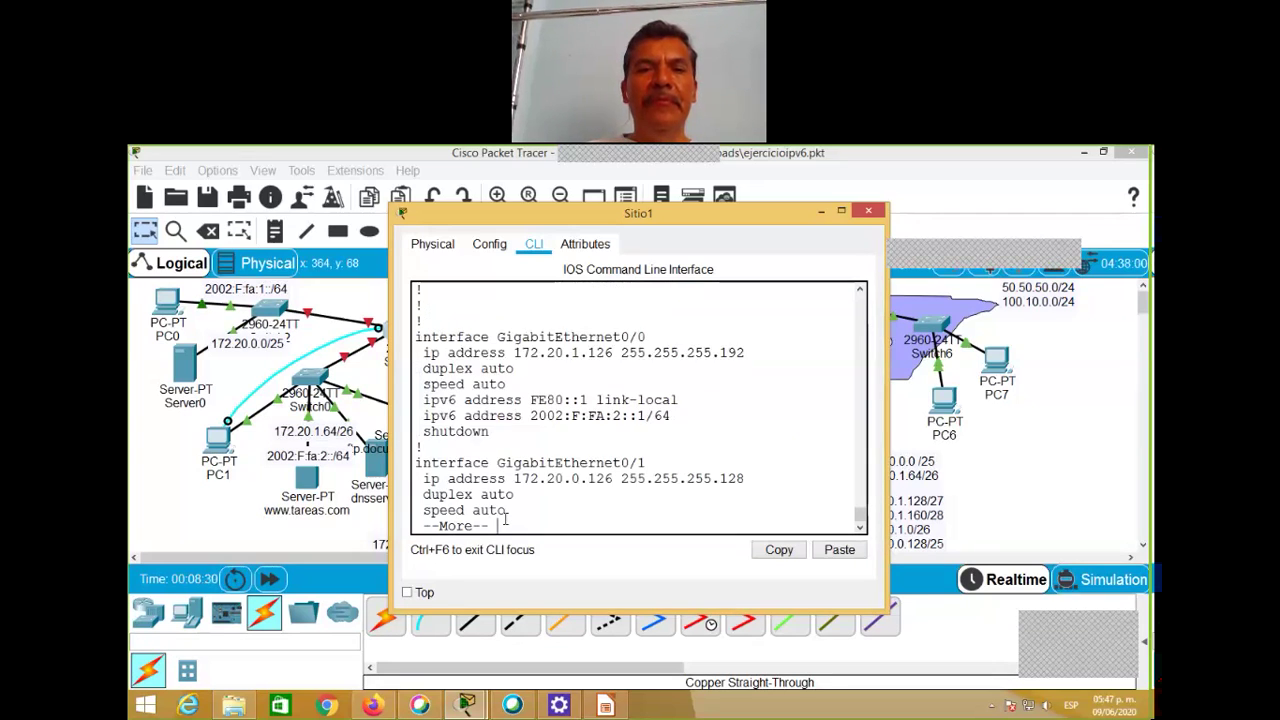
key("space")
key("space")
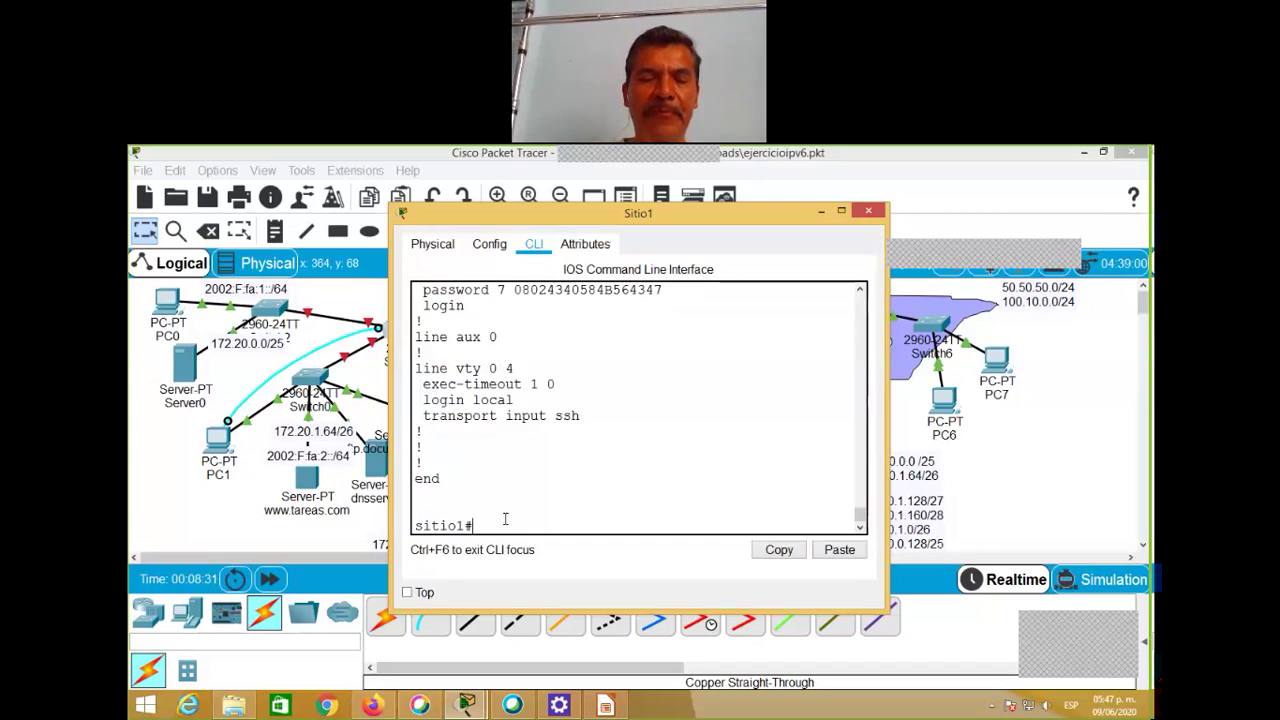
Step: Enter global configuration mode and set a new enable secret password
type("con")
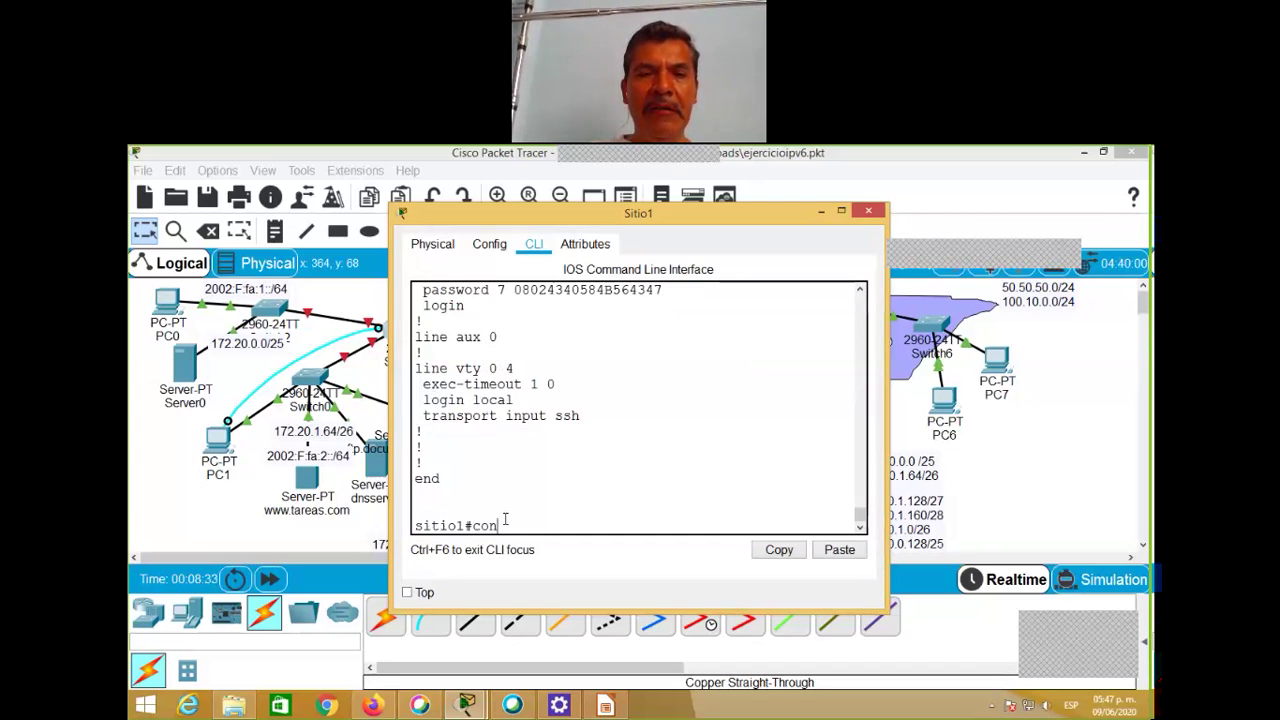
type("f t")
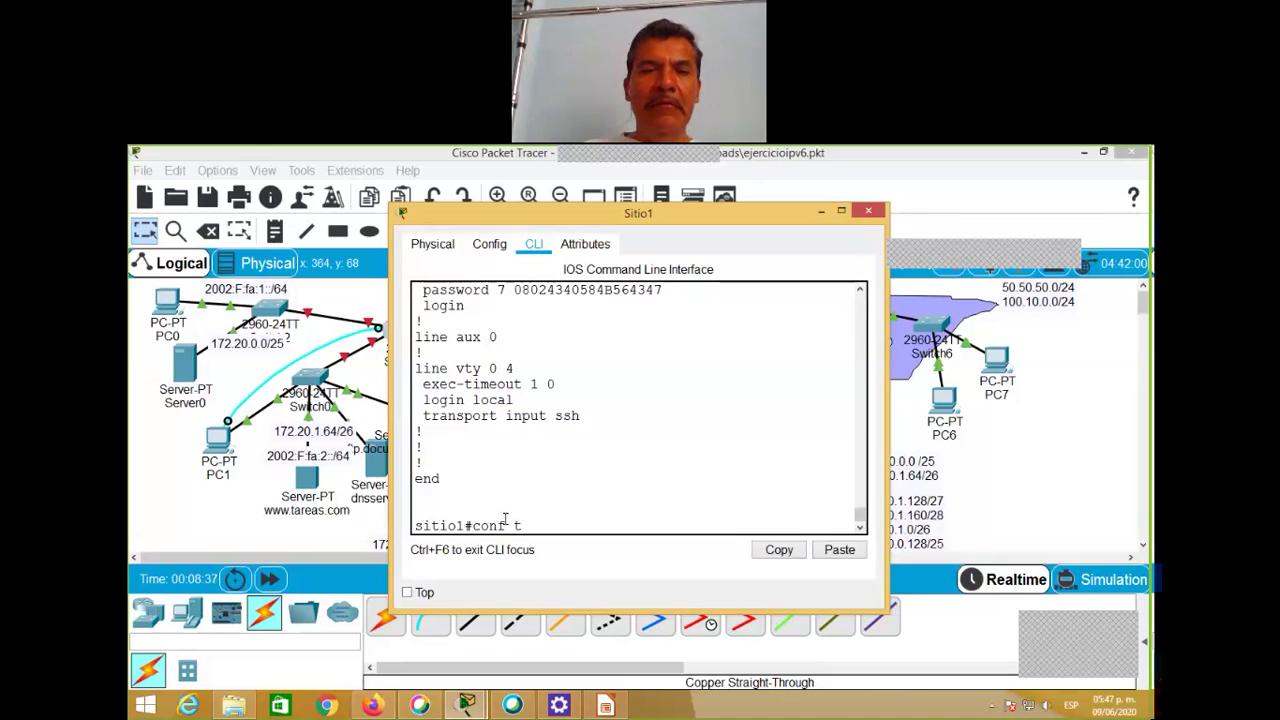
key("Return")
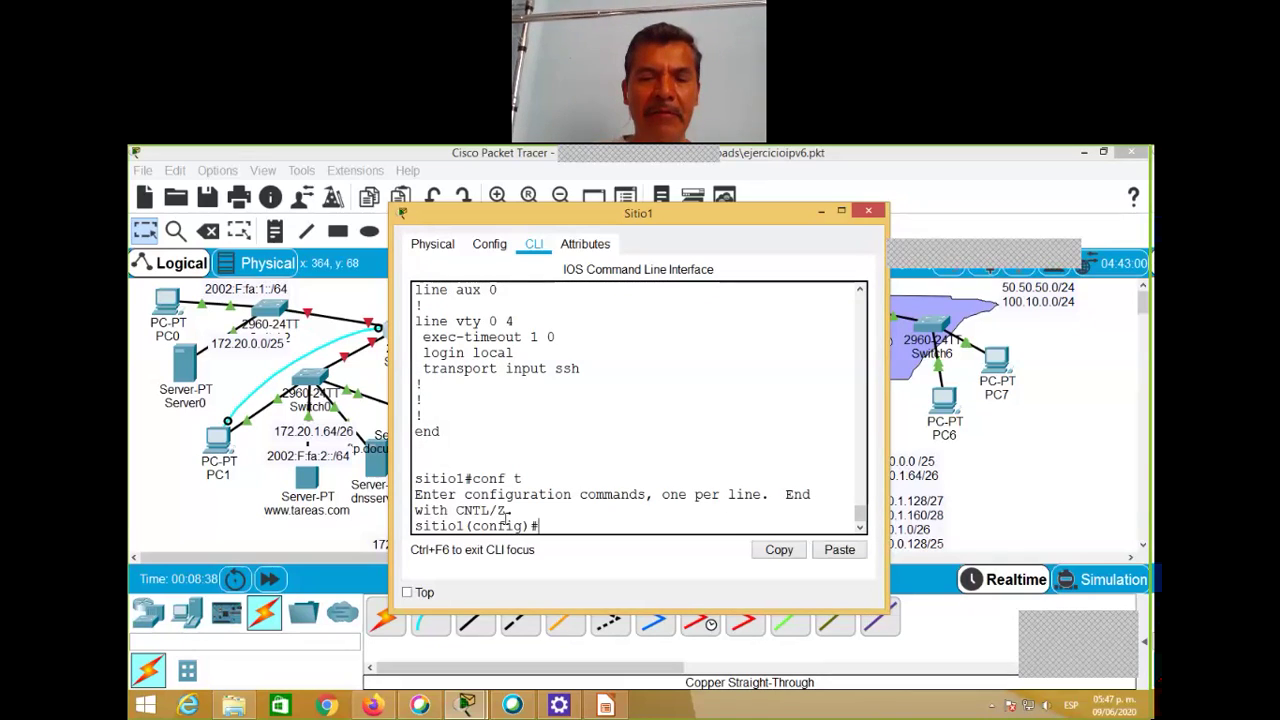
type("conf")
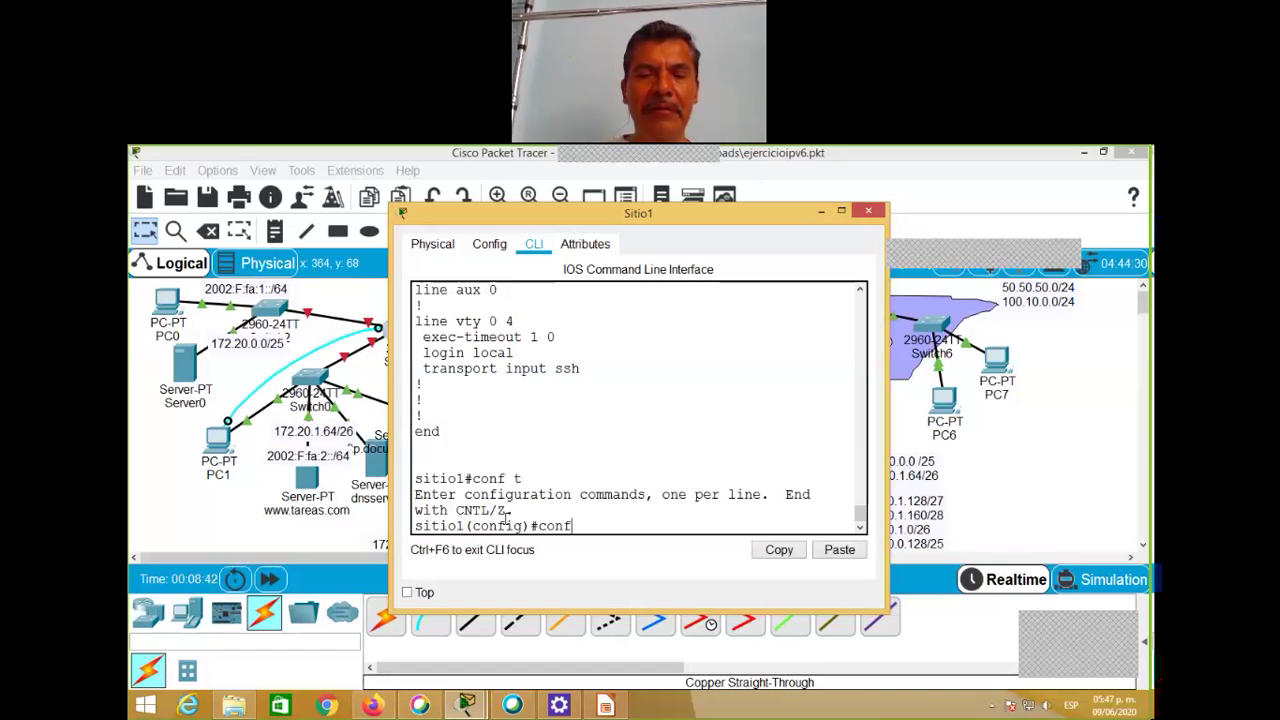
key("BackSpace")
key("BackSpace")
key("BackSpace")
key("BackSpace")
key("BackSpace")
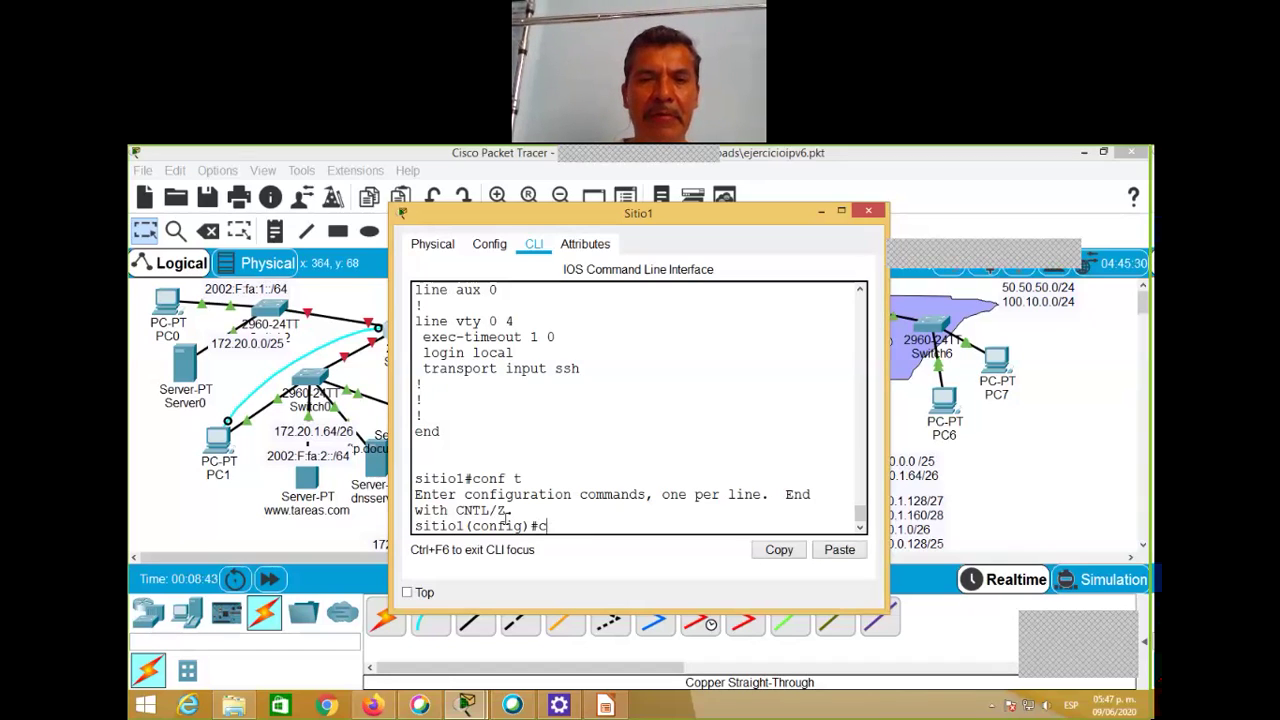
type("en")
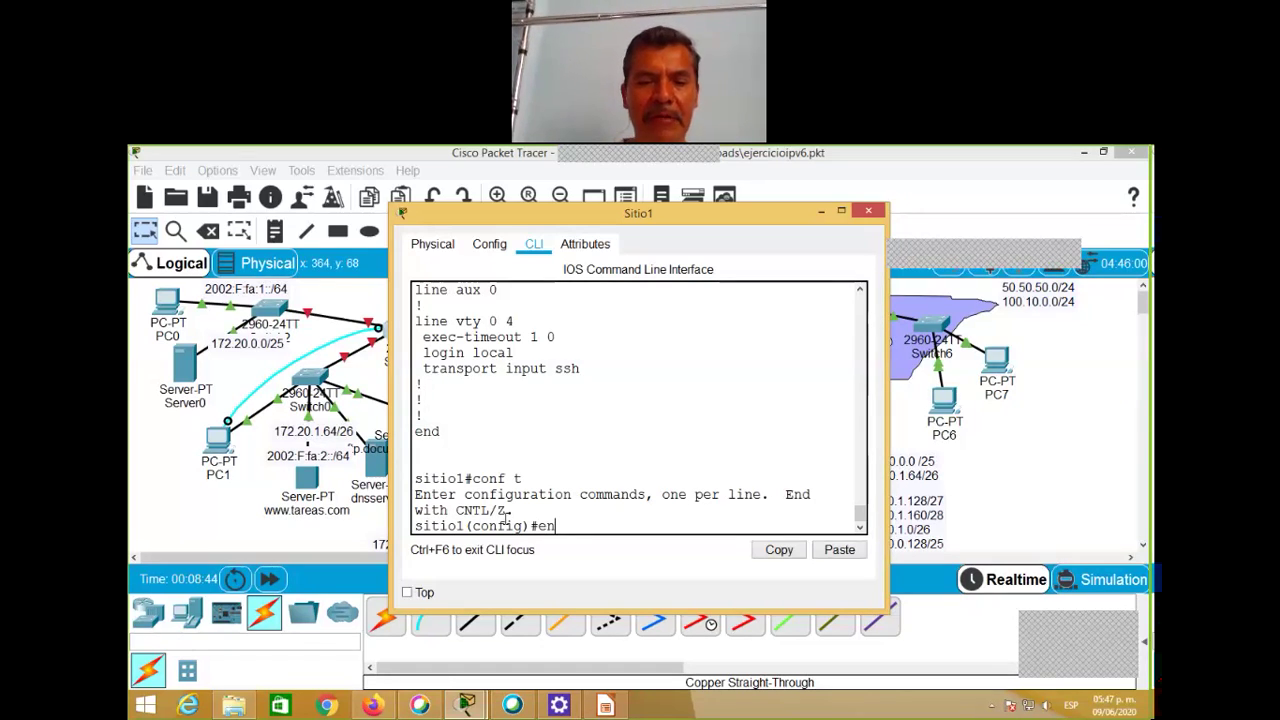
type("a secre")
key("Tab")
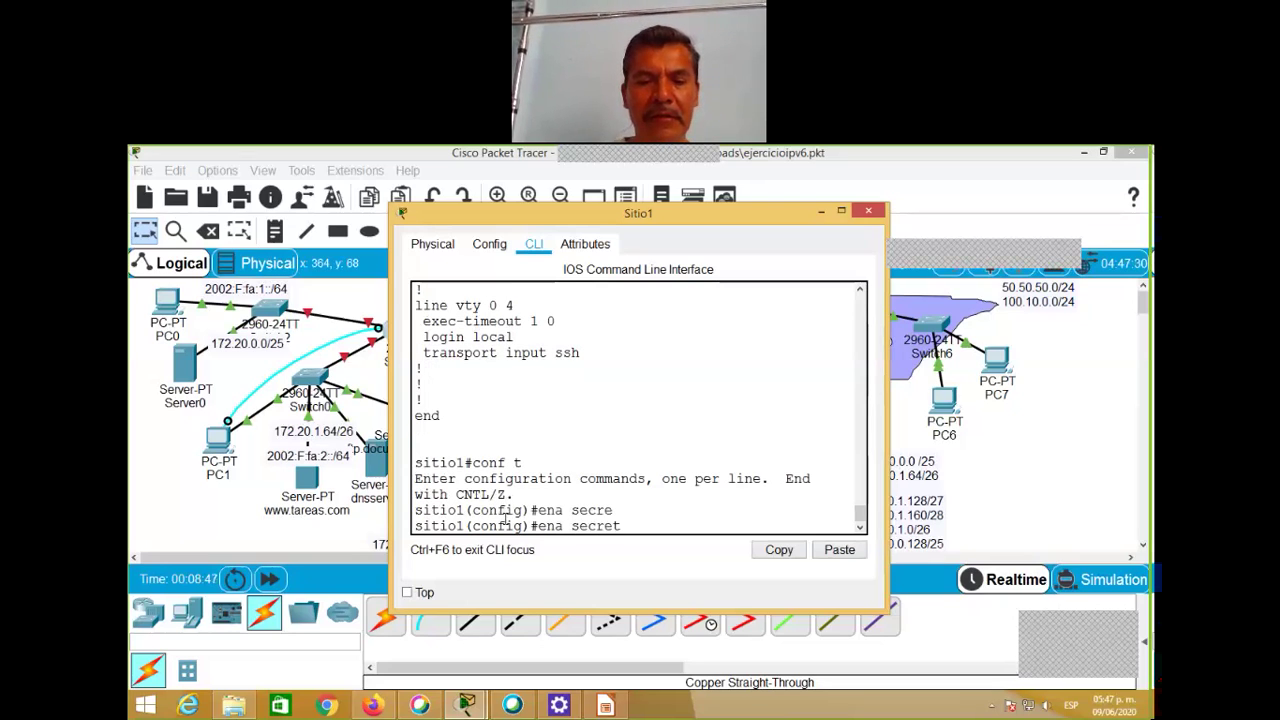
type("Cisco321")
key("Return")
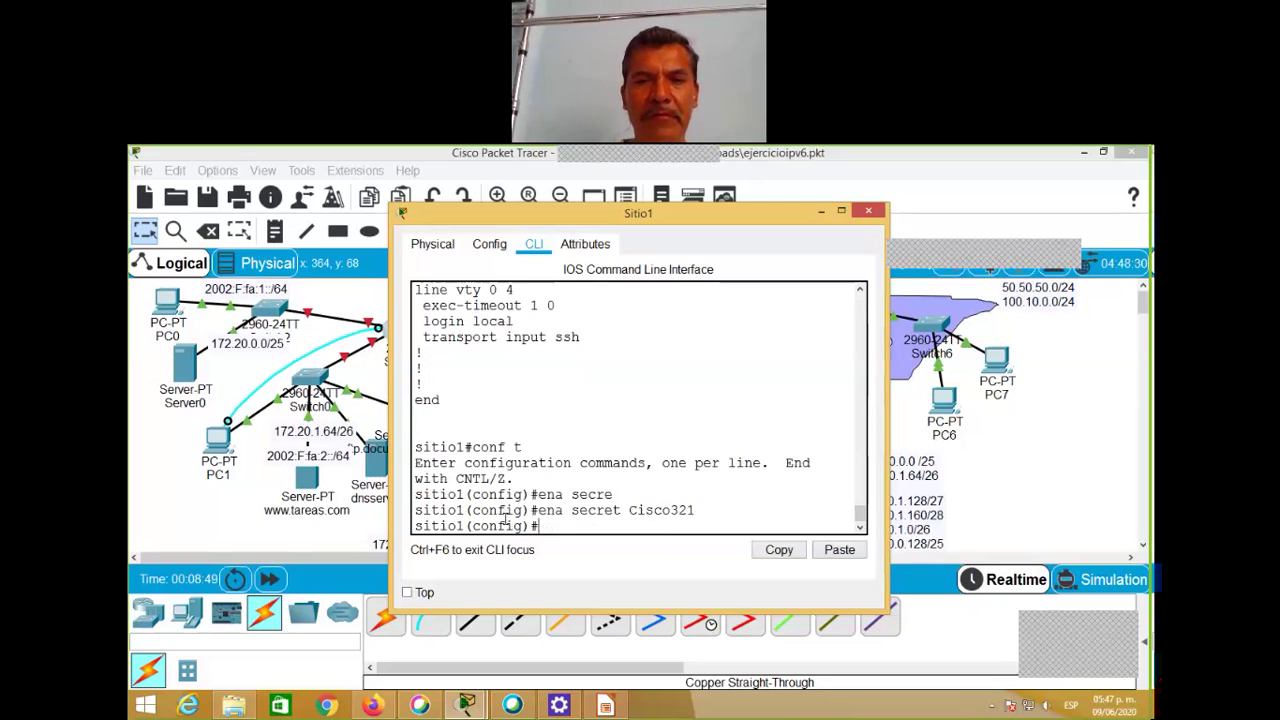
Step: Give console line 0 a login password long enough to be accepted
type("li")
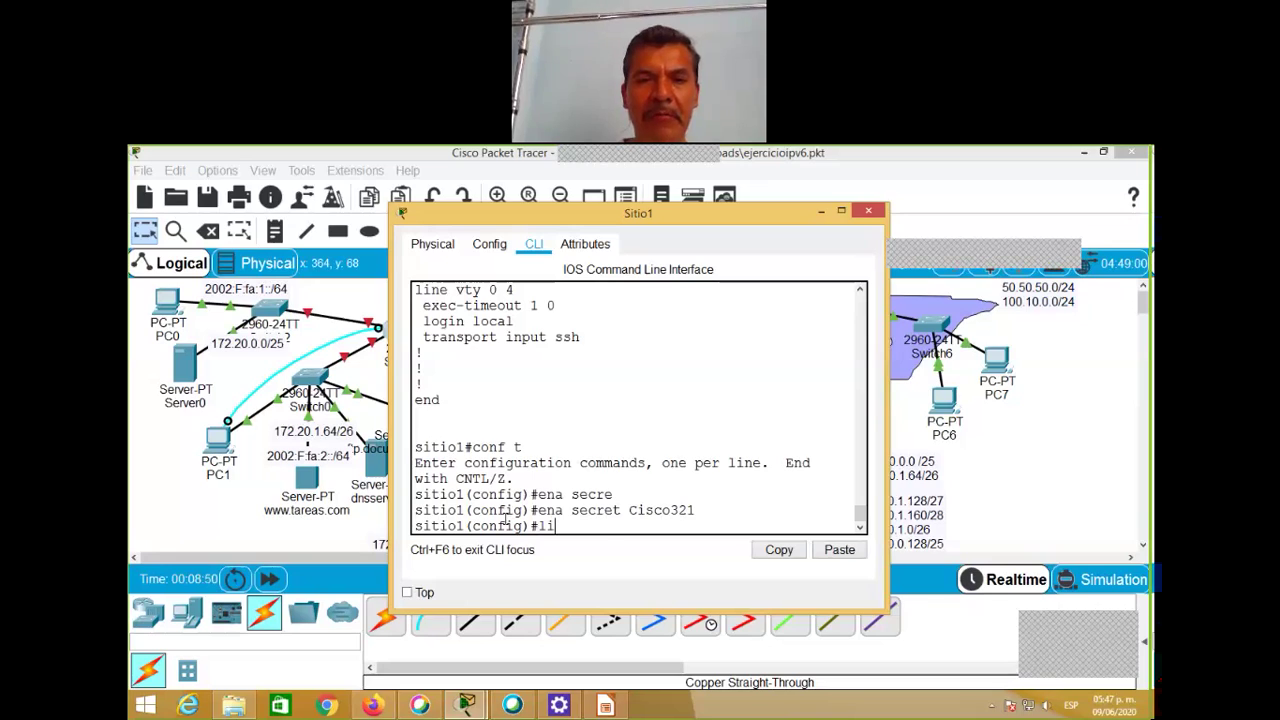
type("ne con 0")
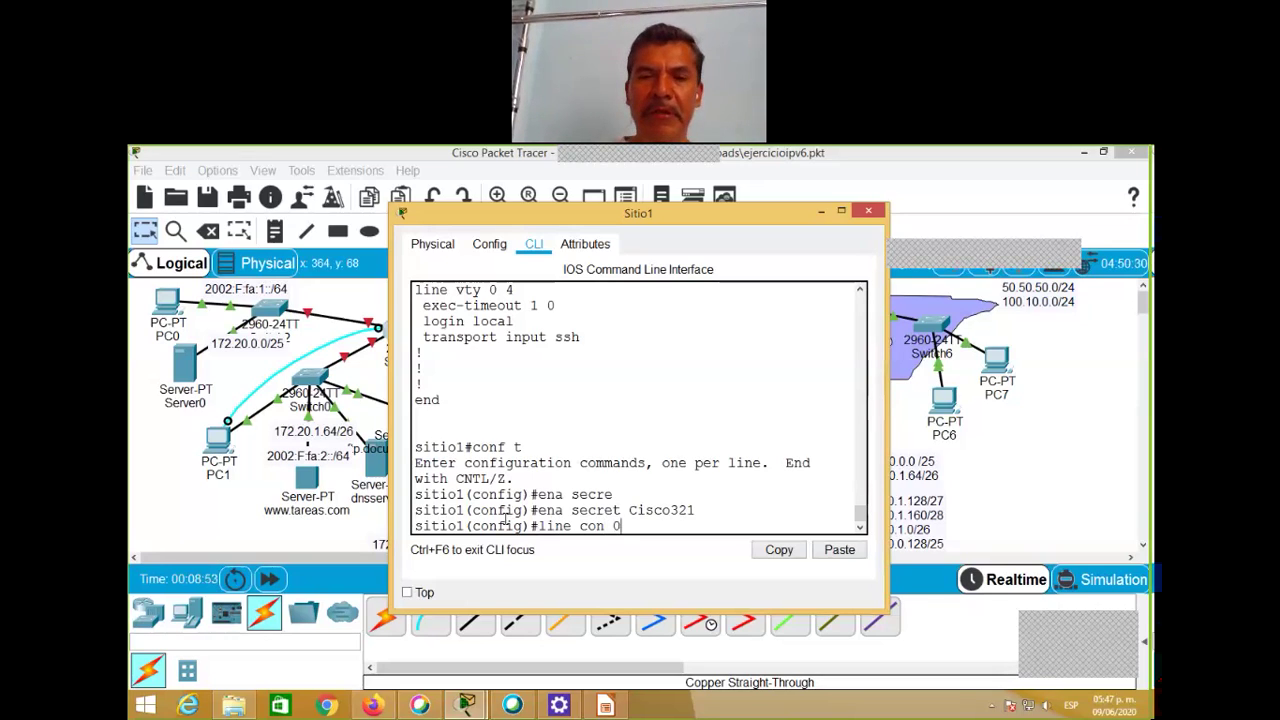
key("Return")
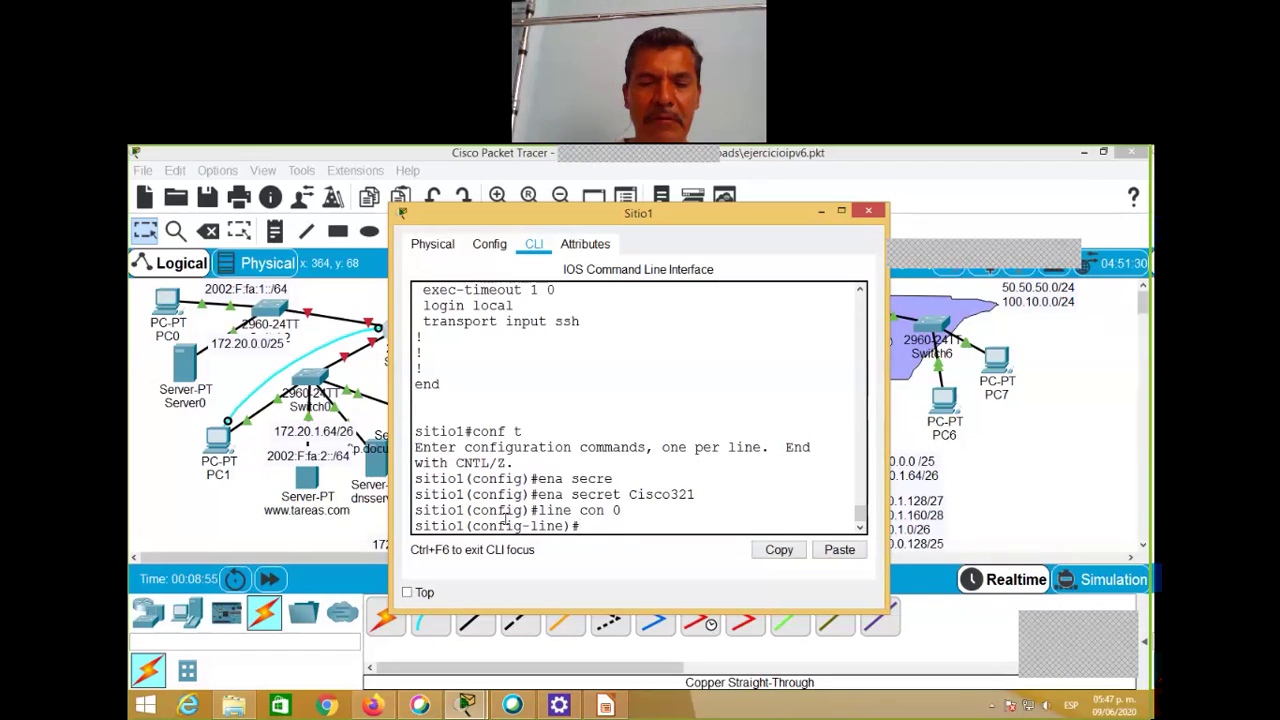
type("pas")
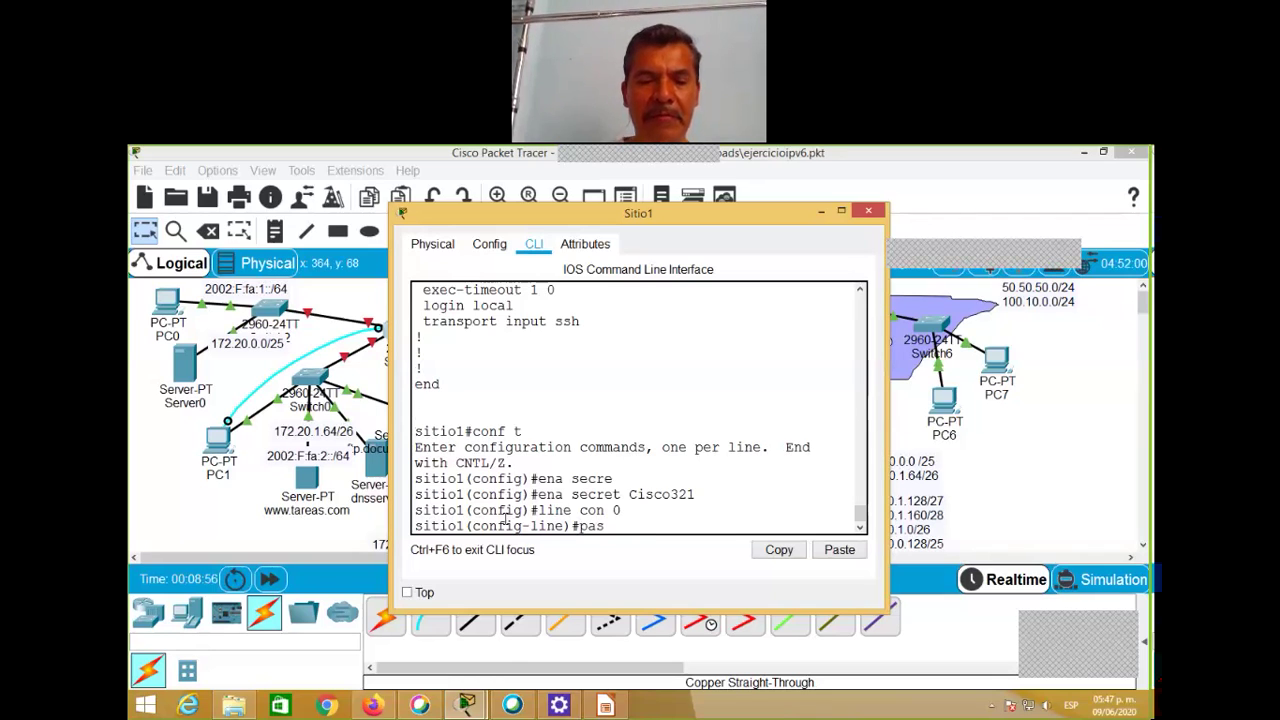
type("s")
key("Tab")
type("Cisco")
key("Return")
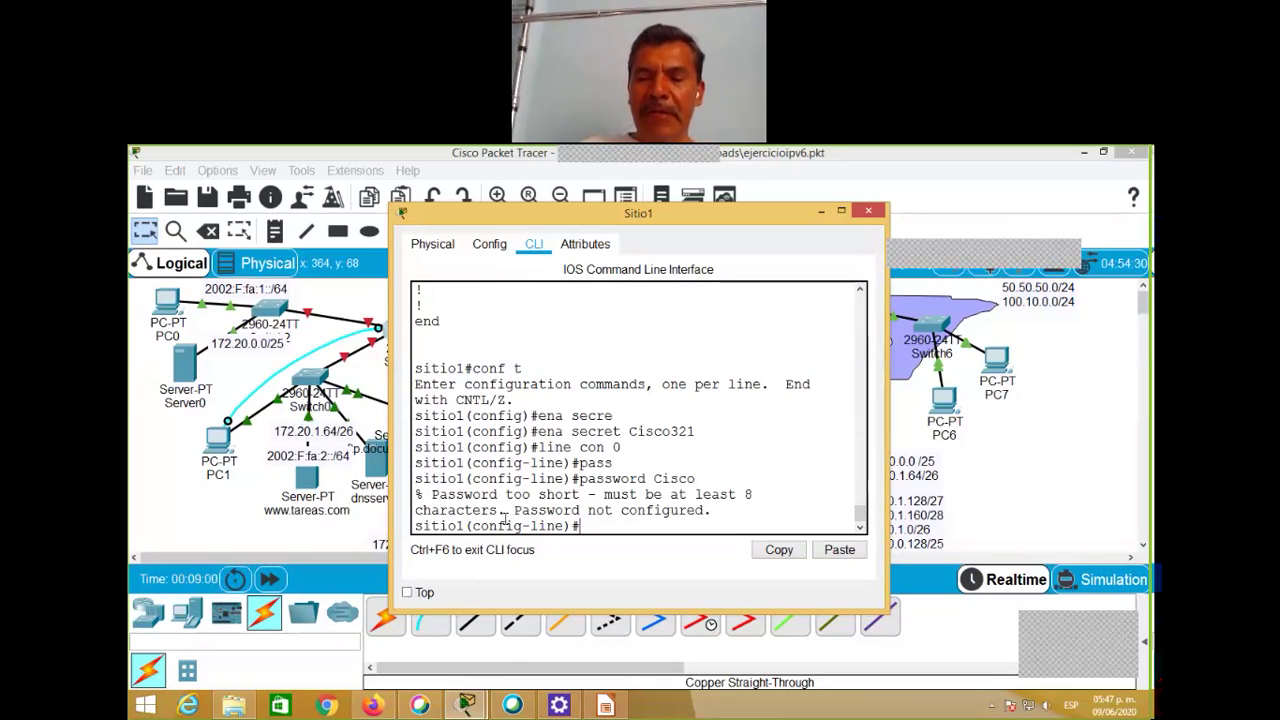
key("Up")
type("12")
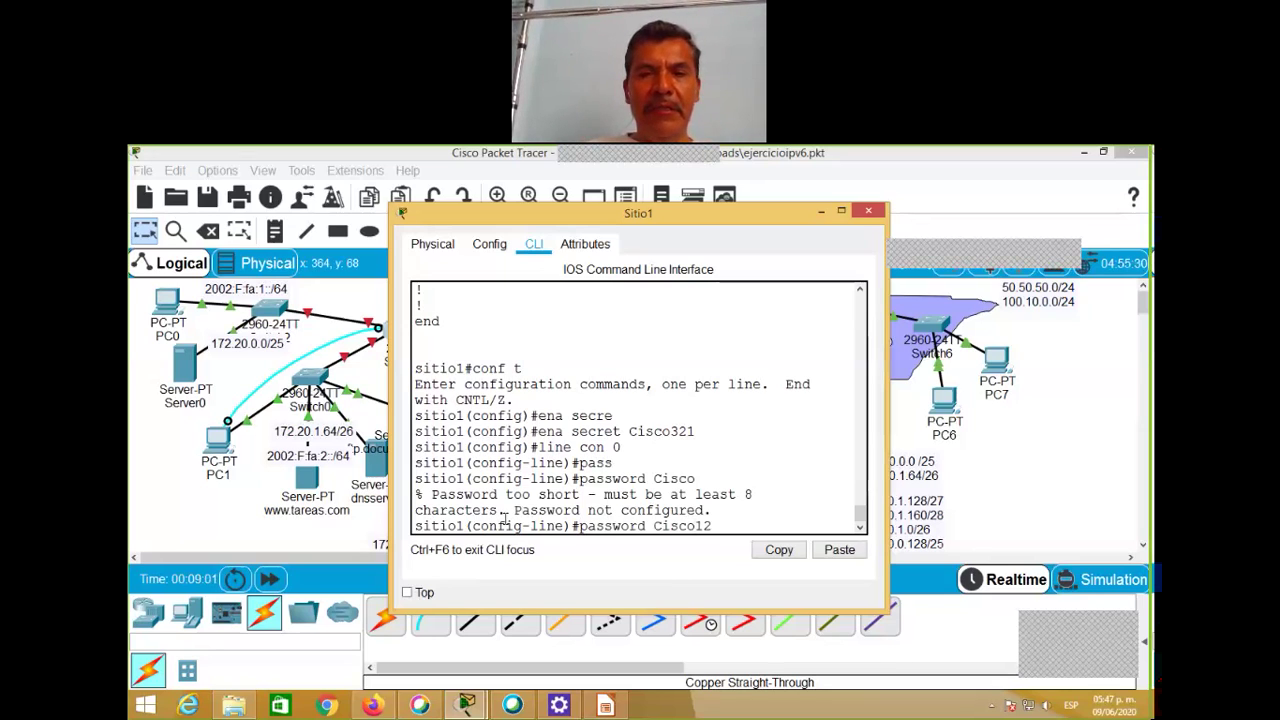
type("3")
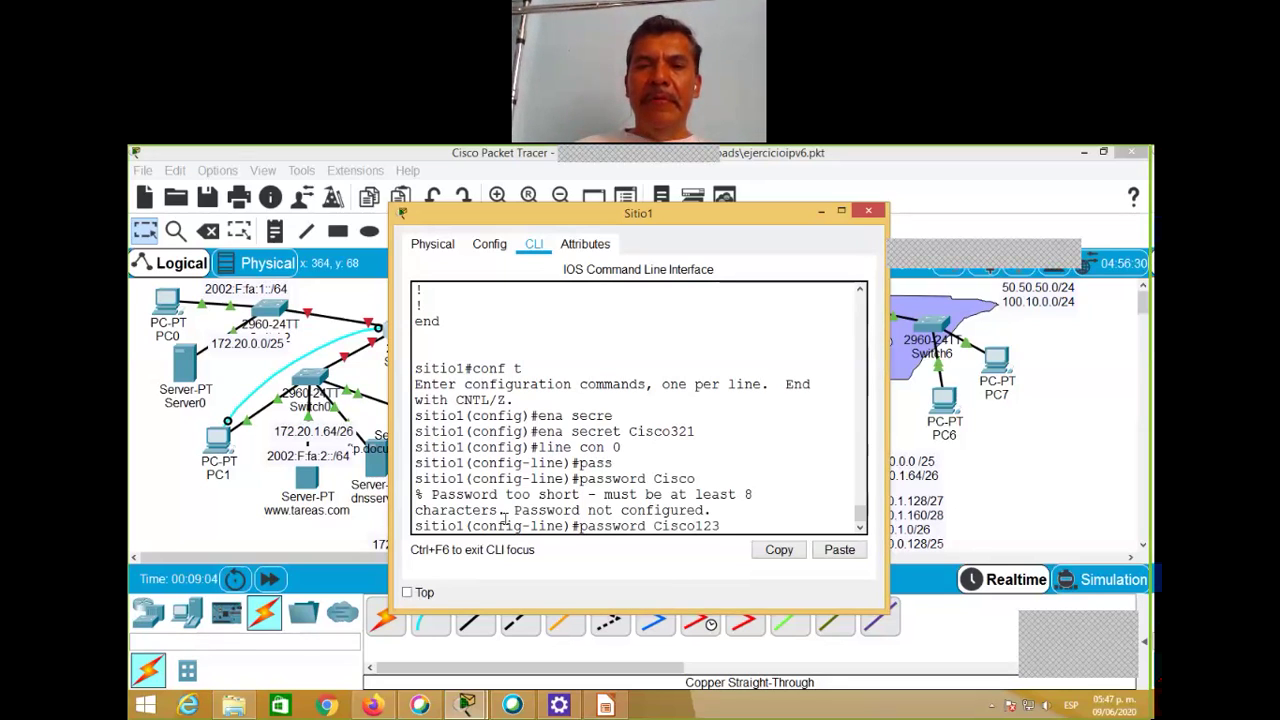
key("Return")
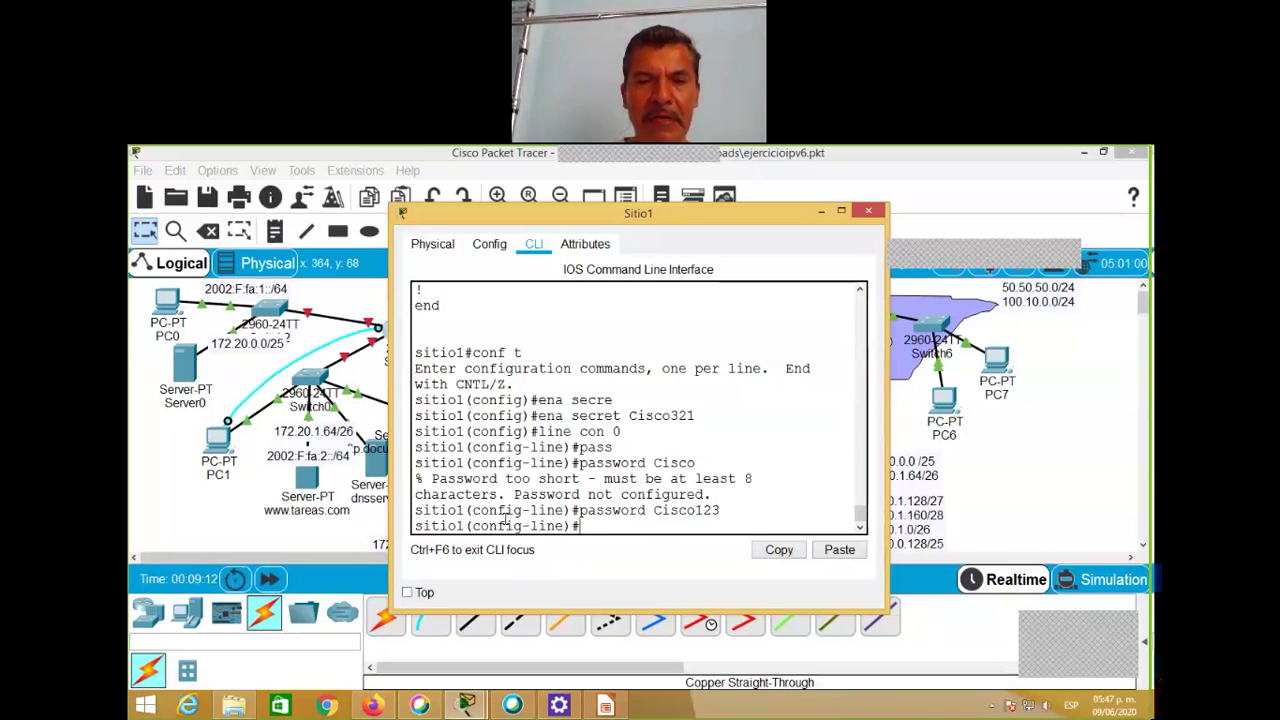
Step: Set the configuration register to 0x2102 with config-register
type("con")
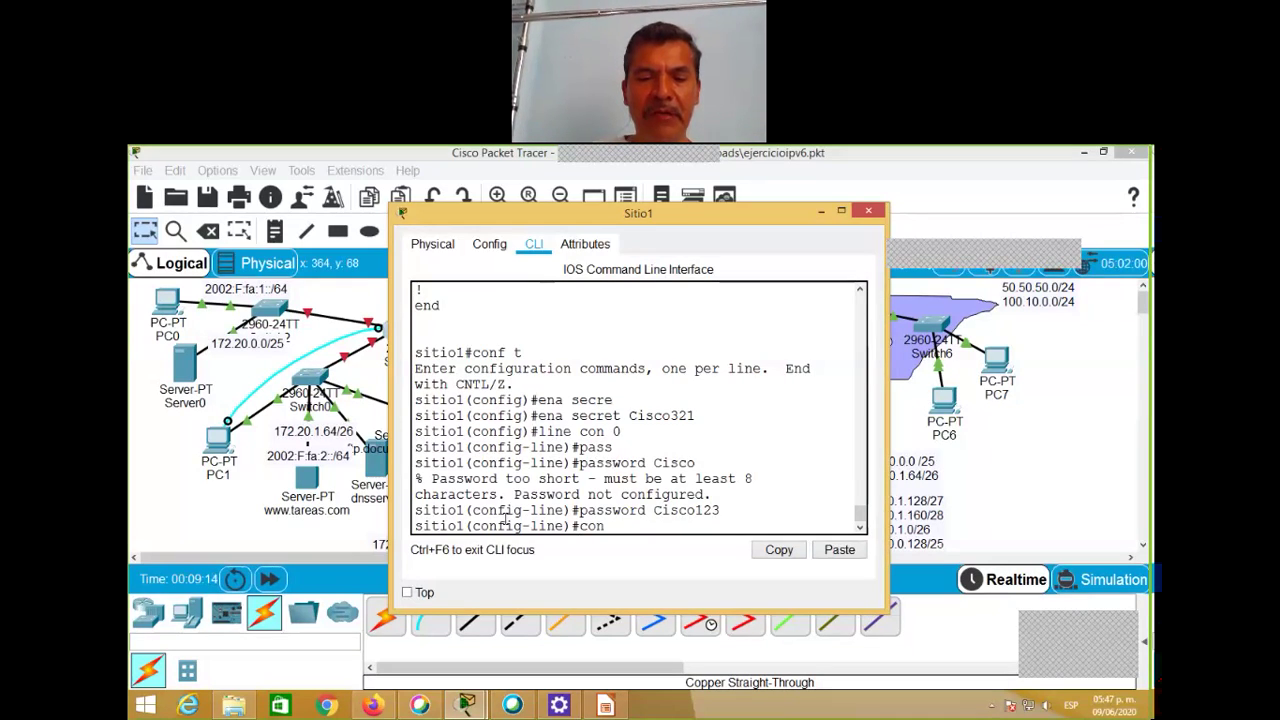
type("fi")
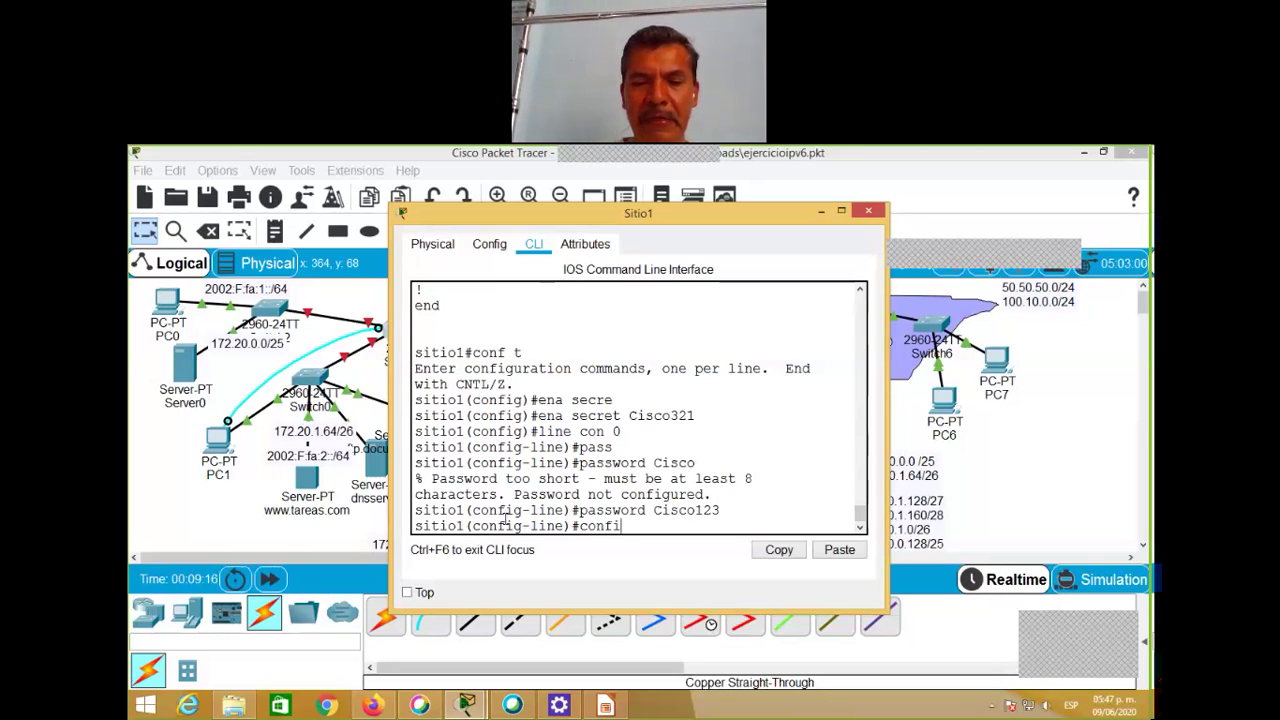
type("g")
type("-re")
key("Tab")
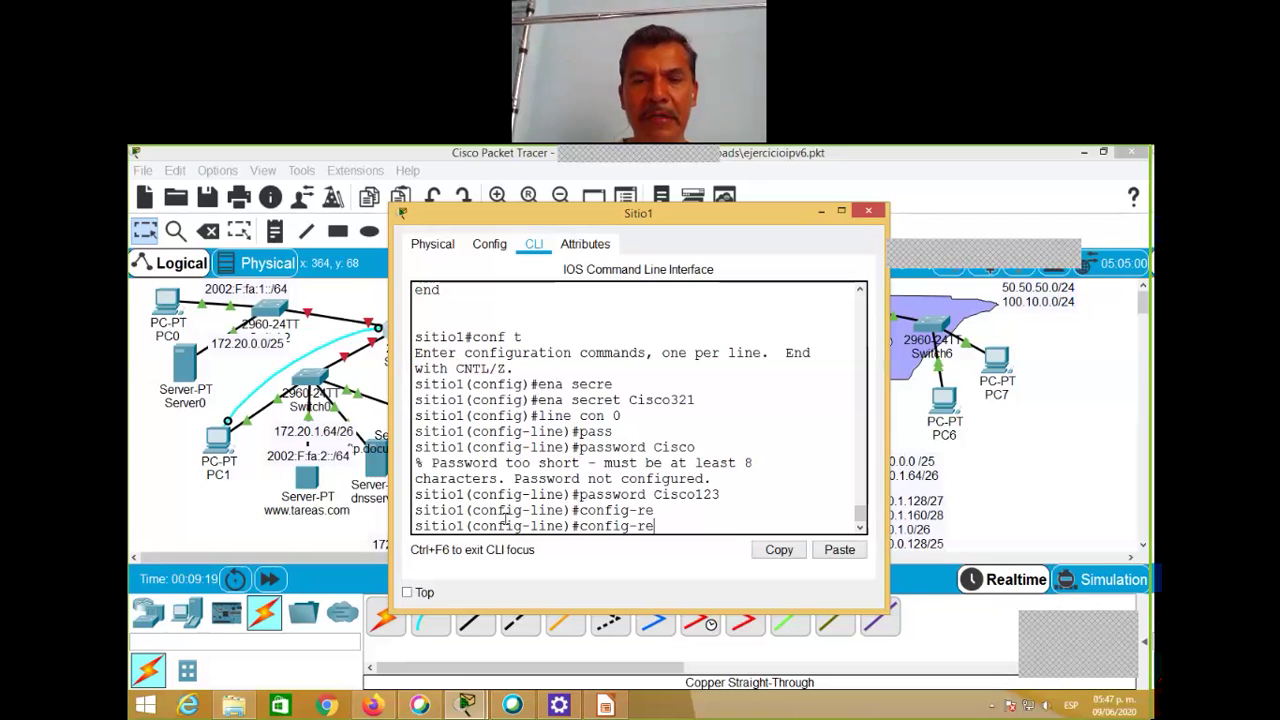
type("g")
key("Tab")
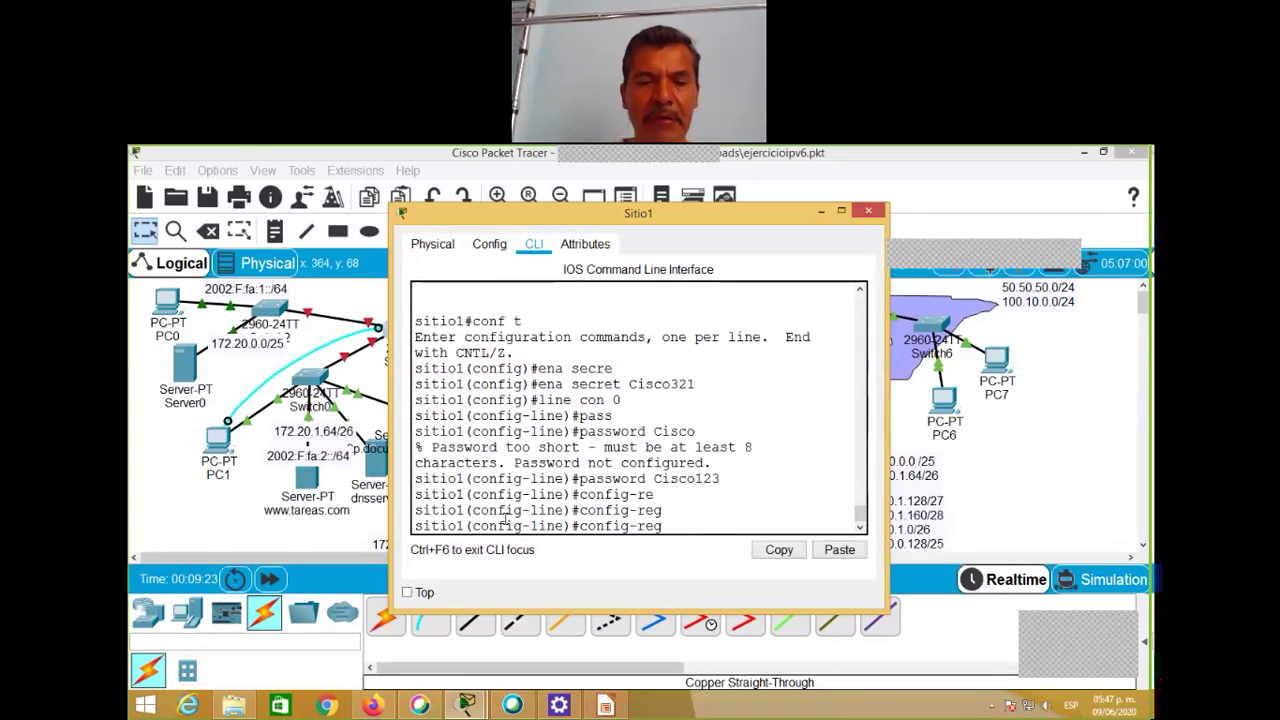
type("0x2102")
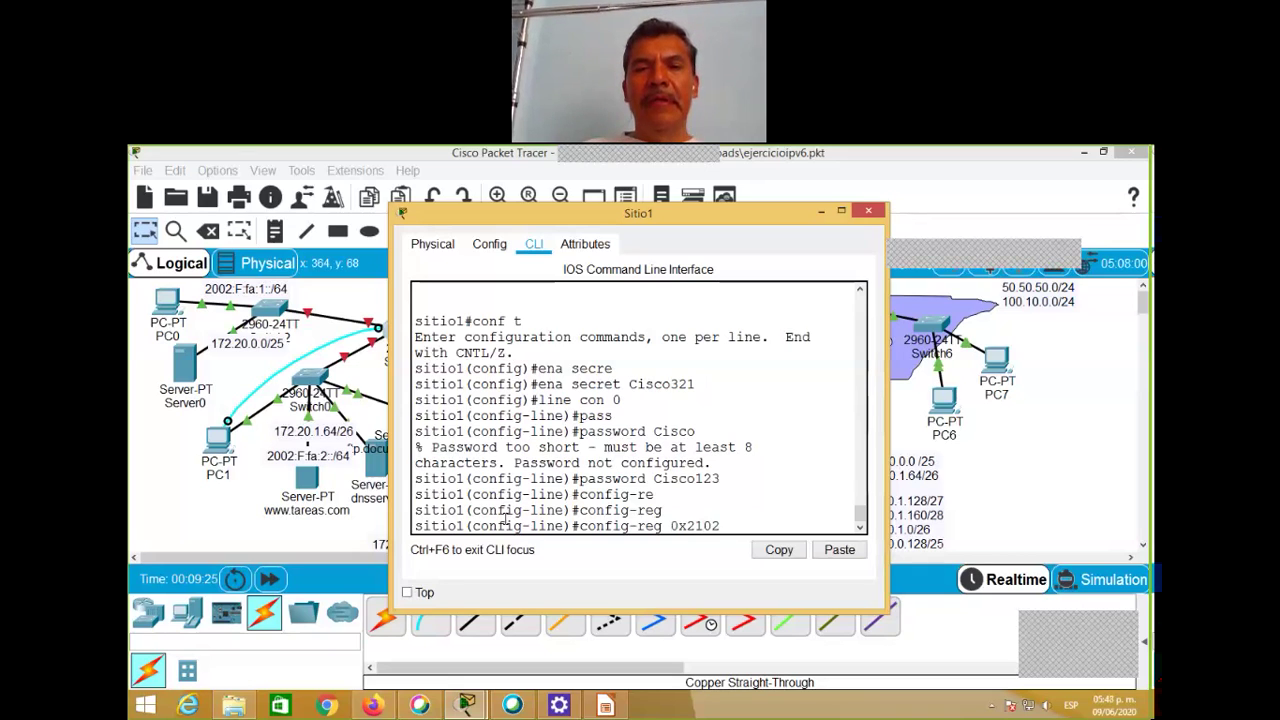
key("Return")
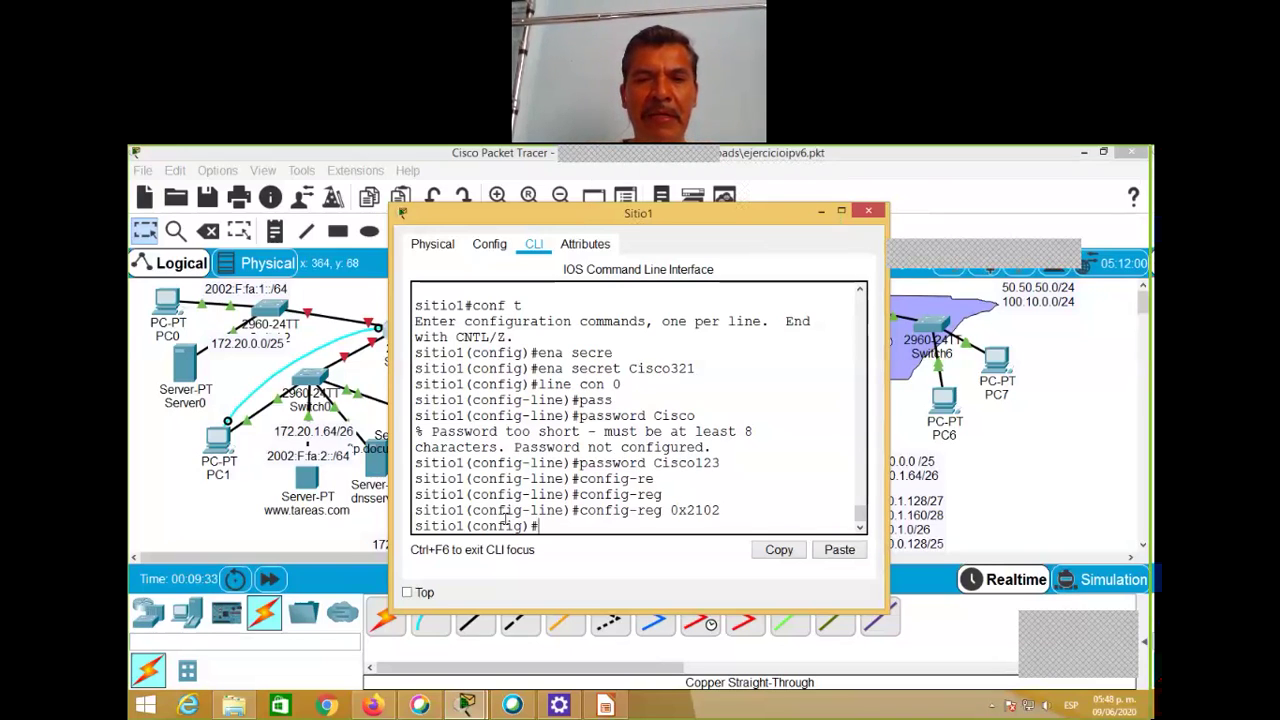
Step: Enable interfaces GigabitEthernet0/0 and GigabitEthernet0/1 with no shut
type("in")
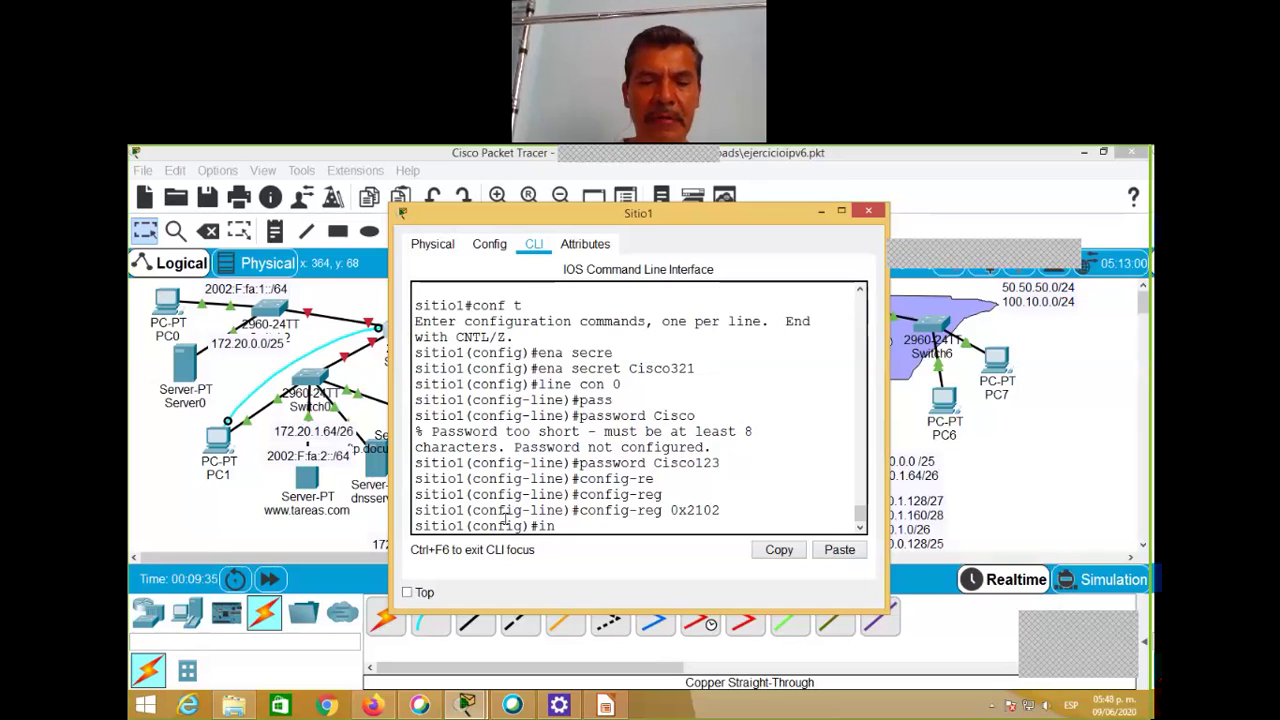
type("t f")
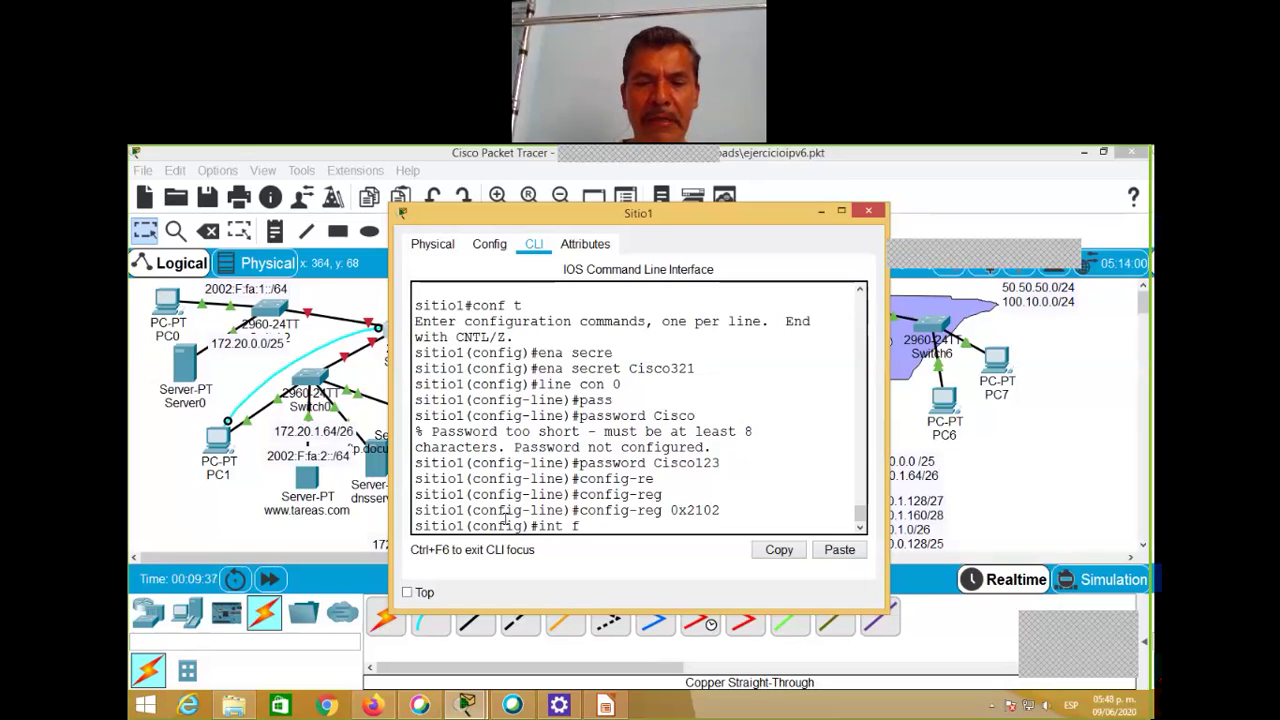
key("BackSpace")
type("gi0")
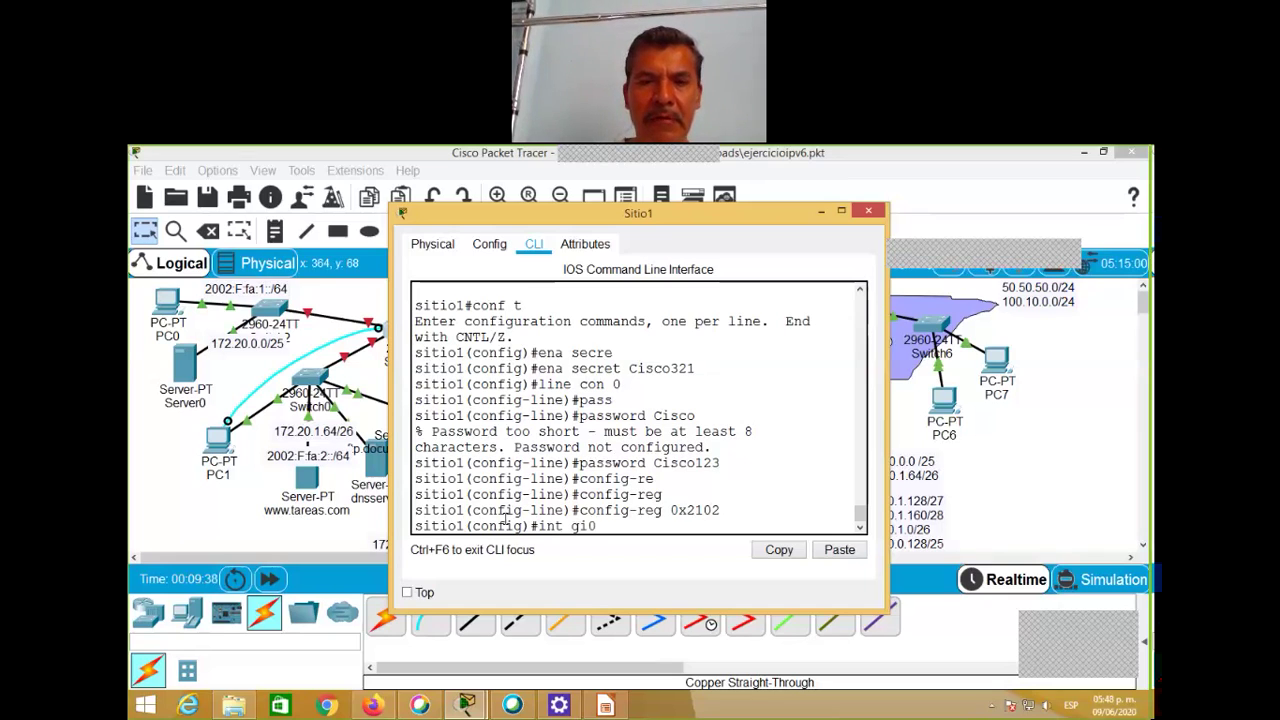
type("/0")
key("Return")
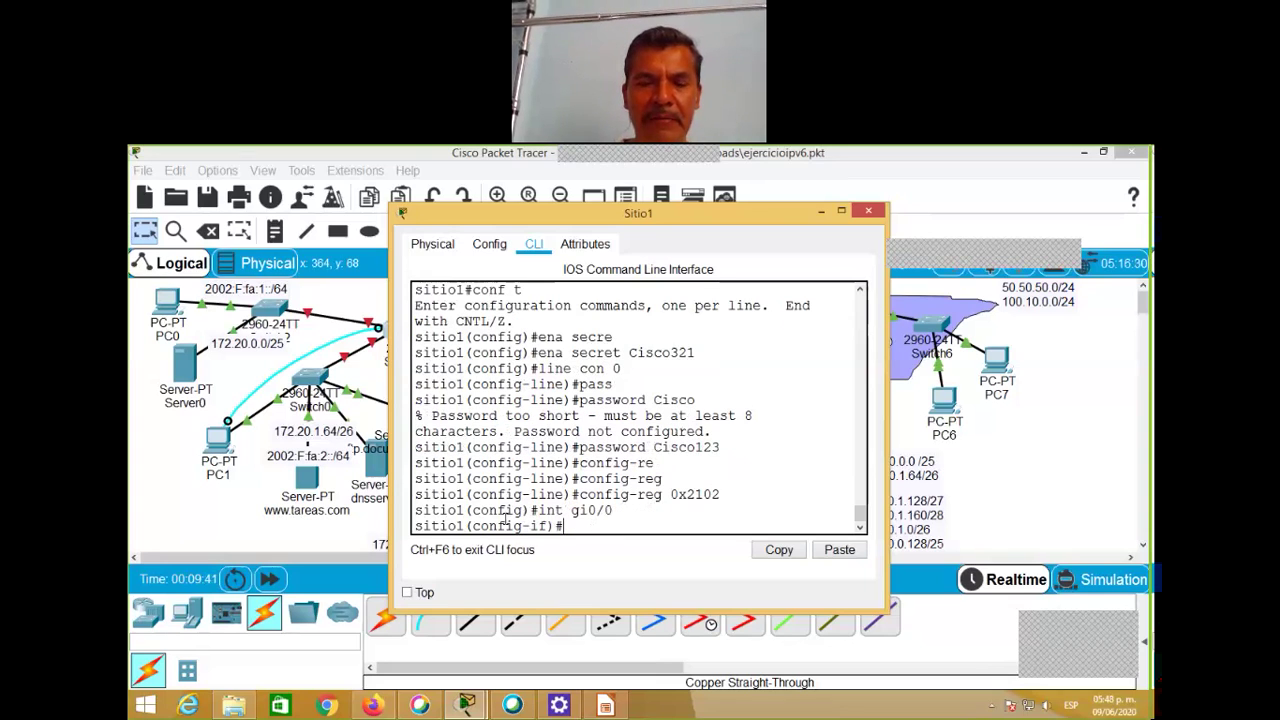
type("no s")
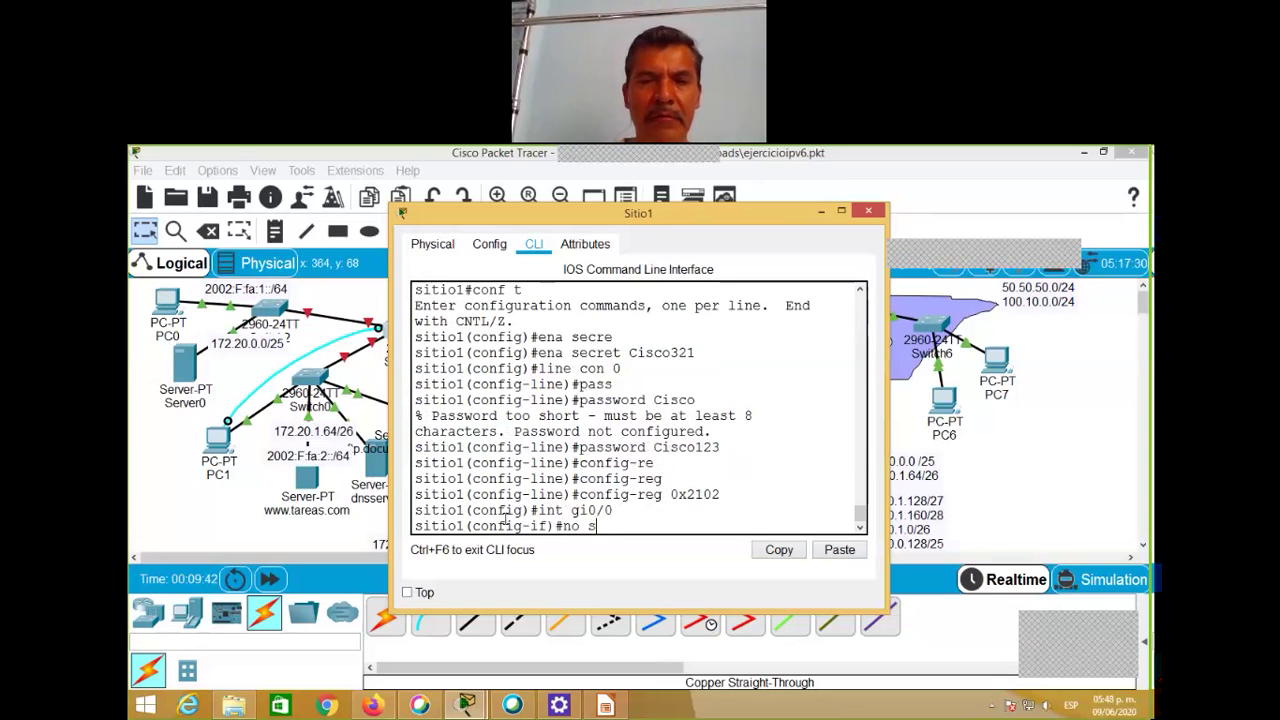
type("hut")
key("Return")
key("Return")
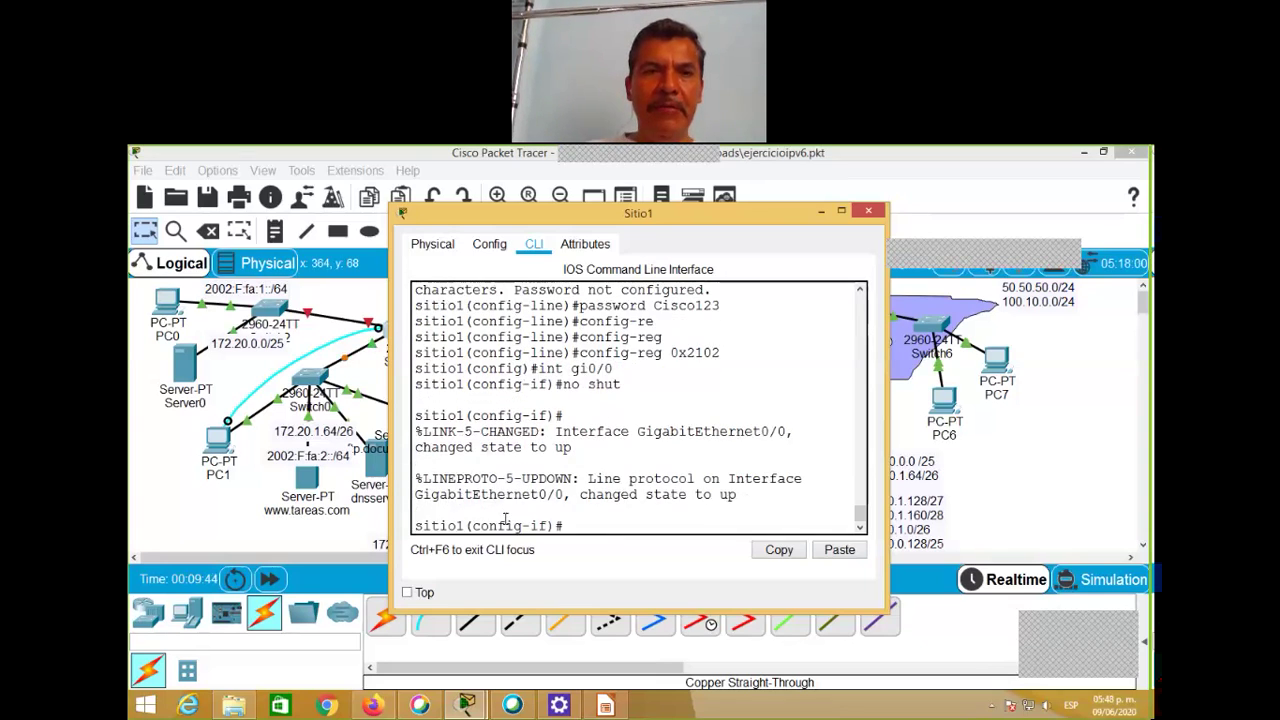
key("Up")
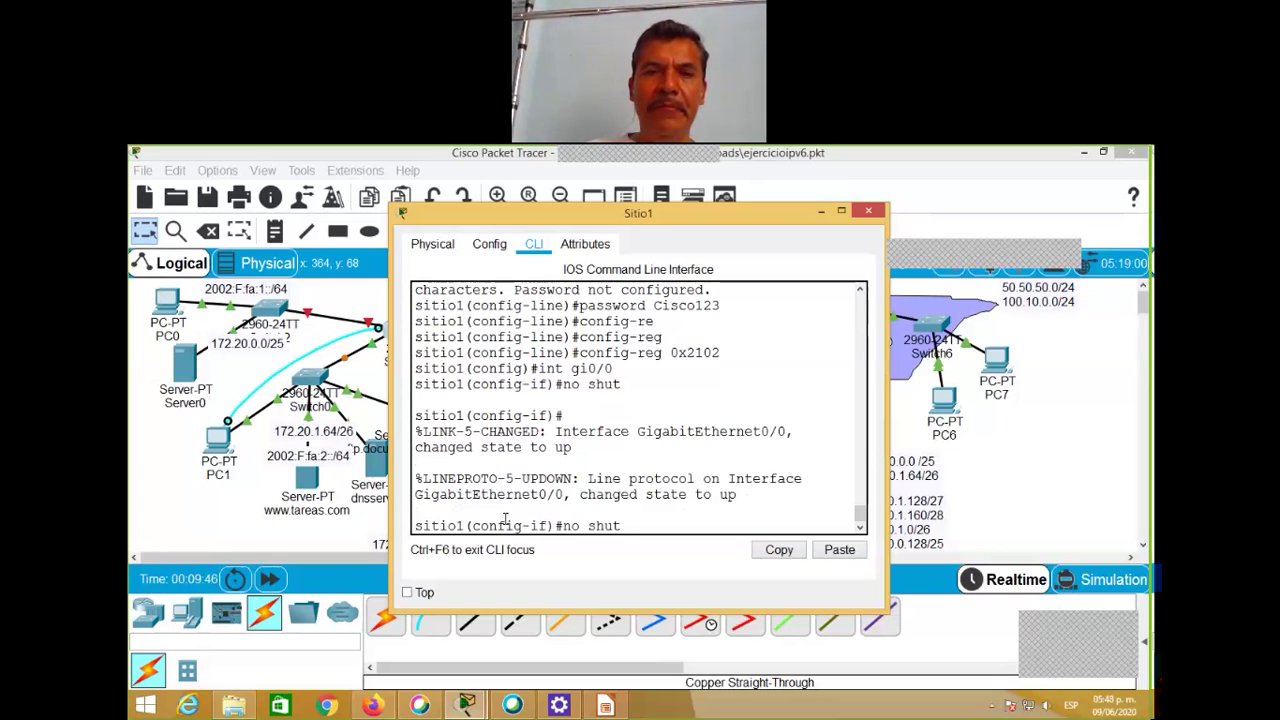
key("Up")
key("BackSpace")
type("1")
key("Return")
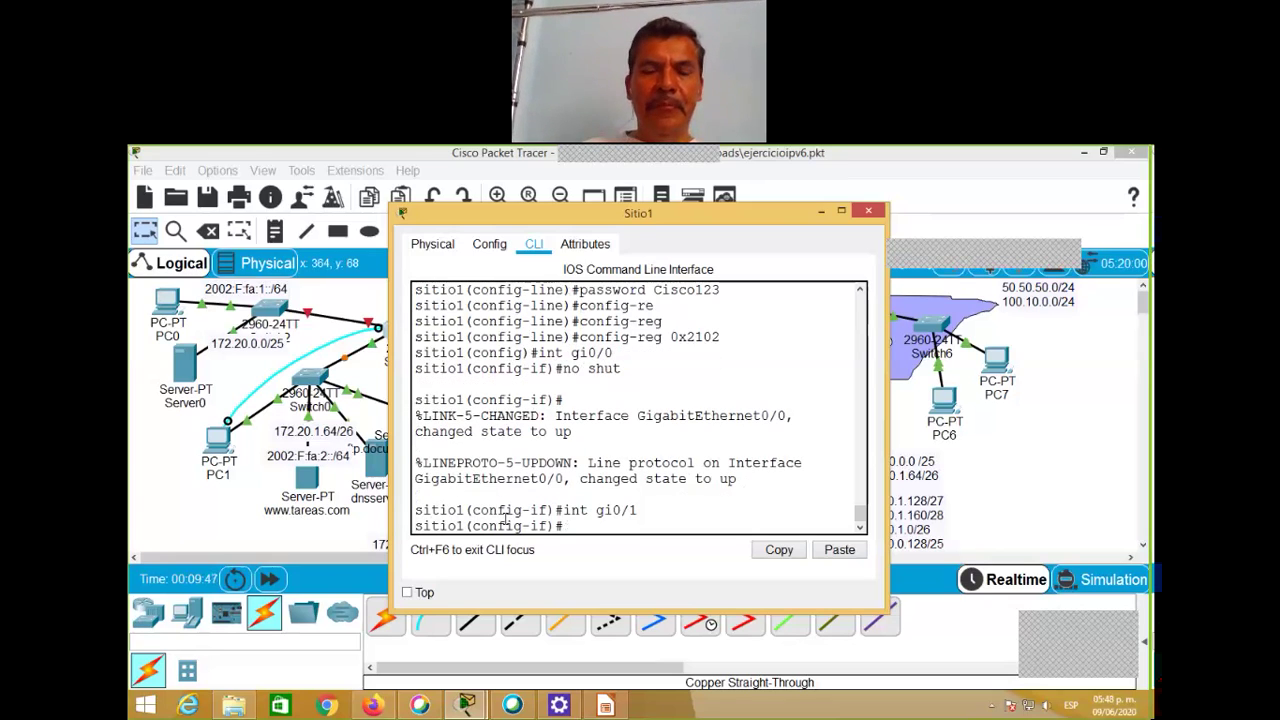
type("n")
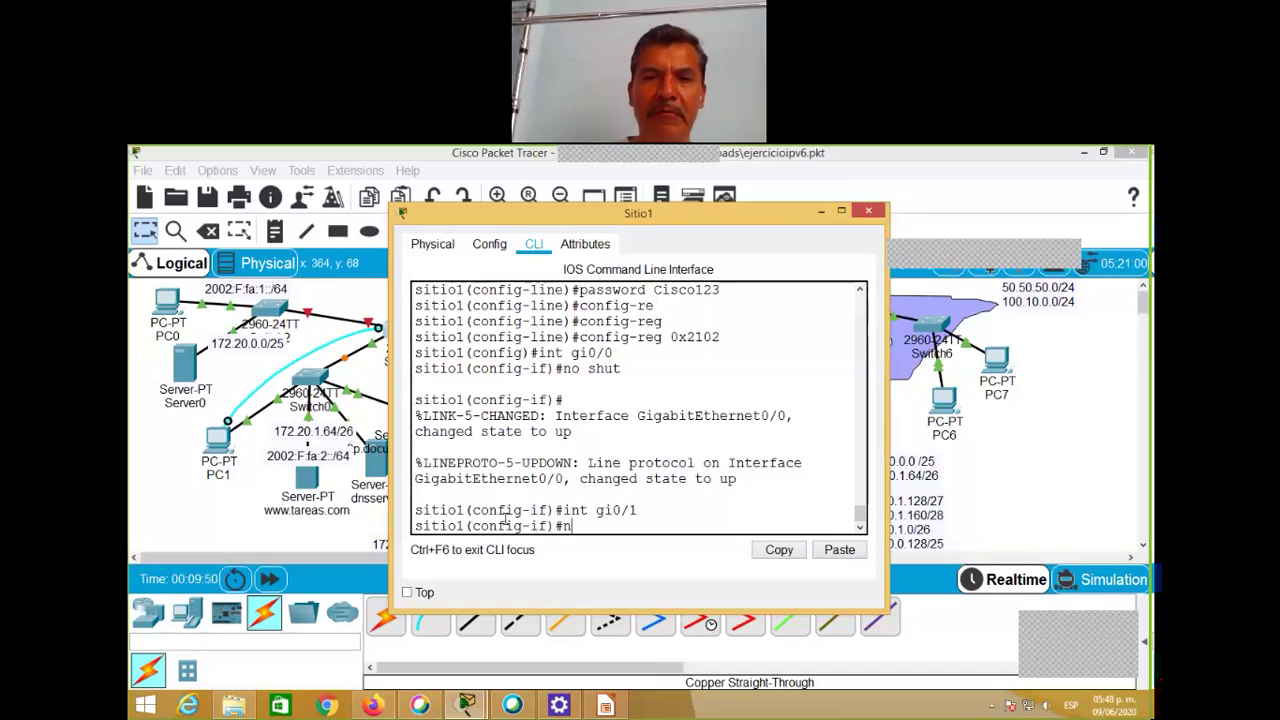
type("o shut")
key("Return")
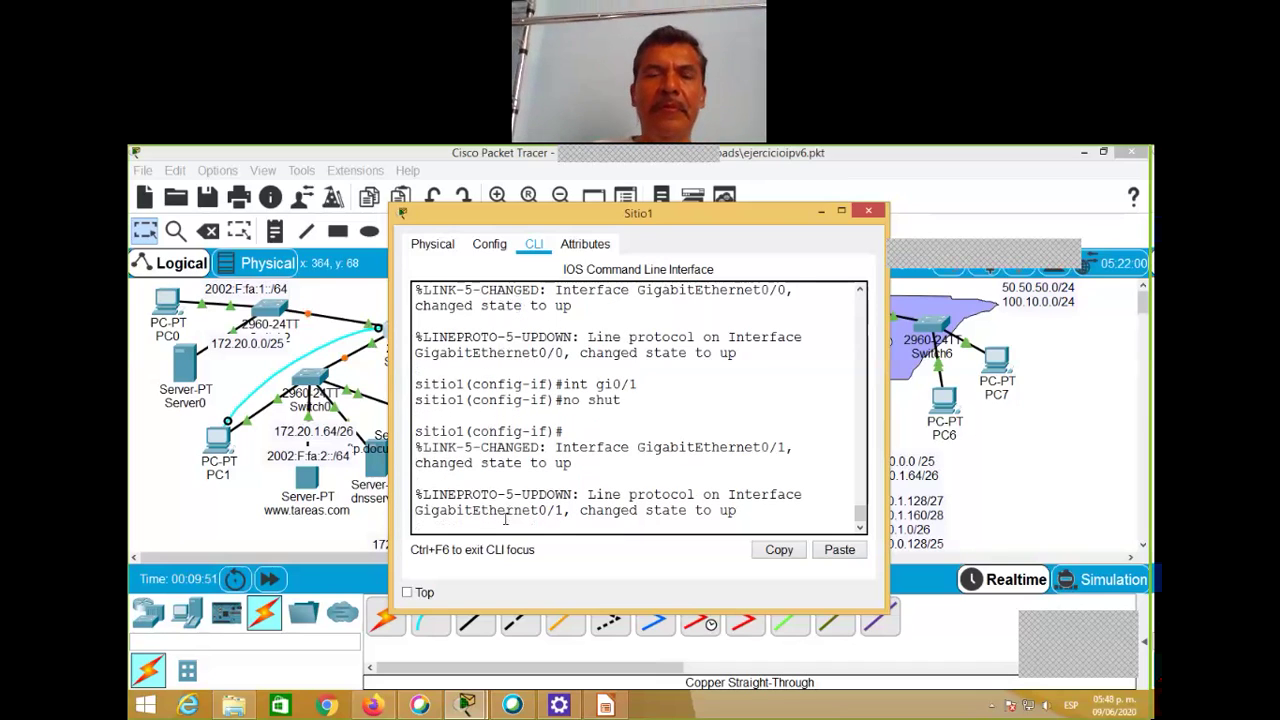
key("Return")
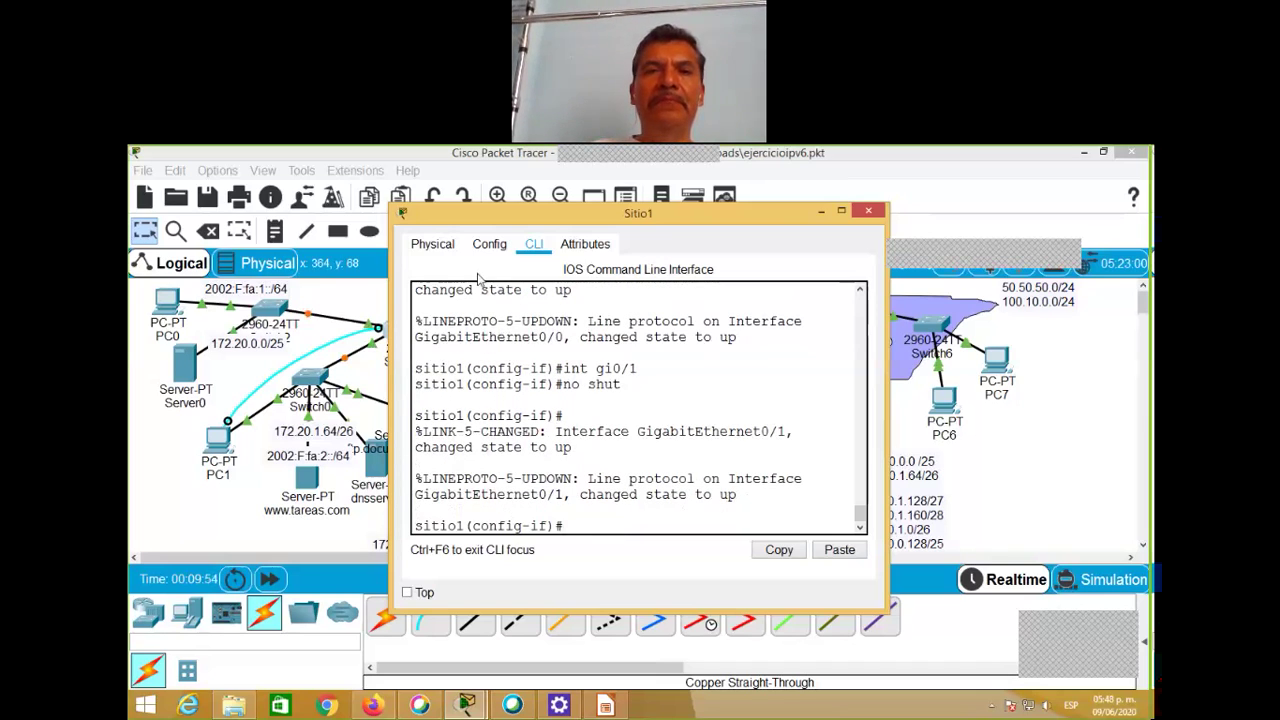
Step: Enable Serial0/0/0 and Serial0/0/1 with no shut, then exit configuration mode
left_click_drag(660, 220, 916, 217)
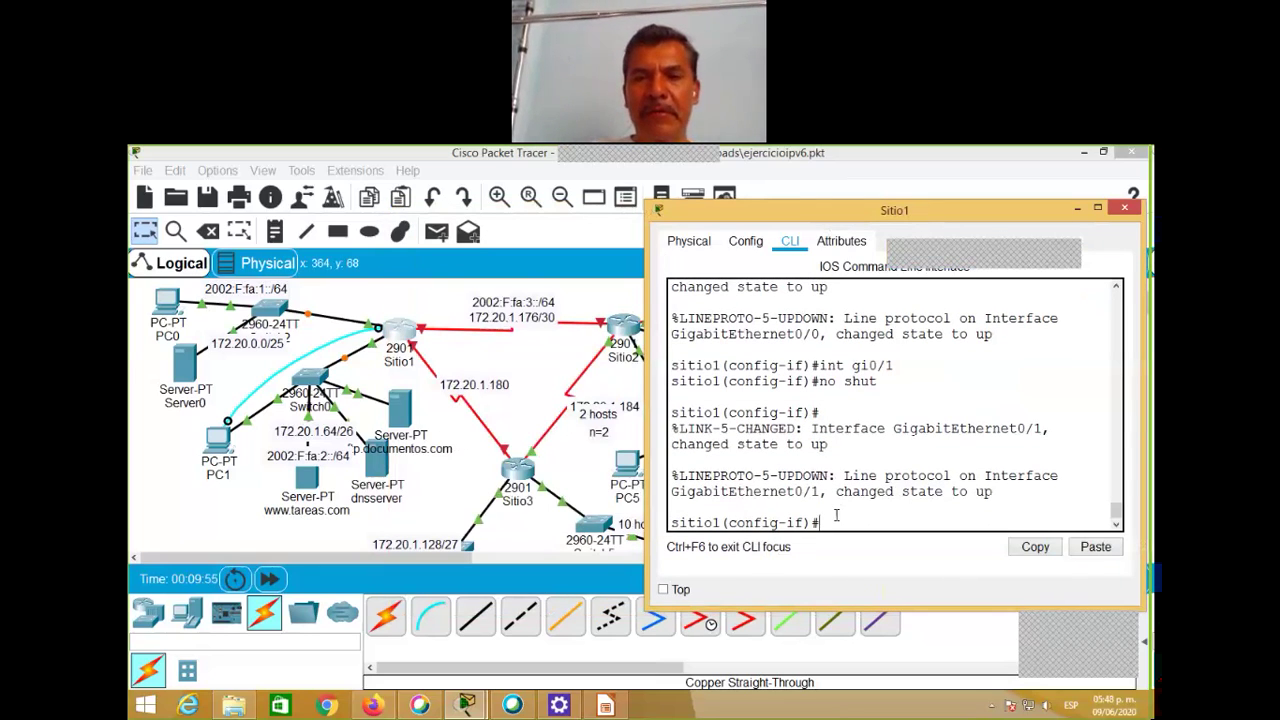
type("int")
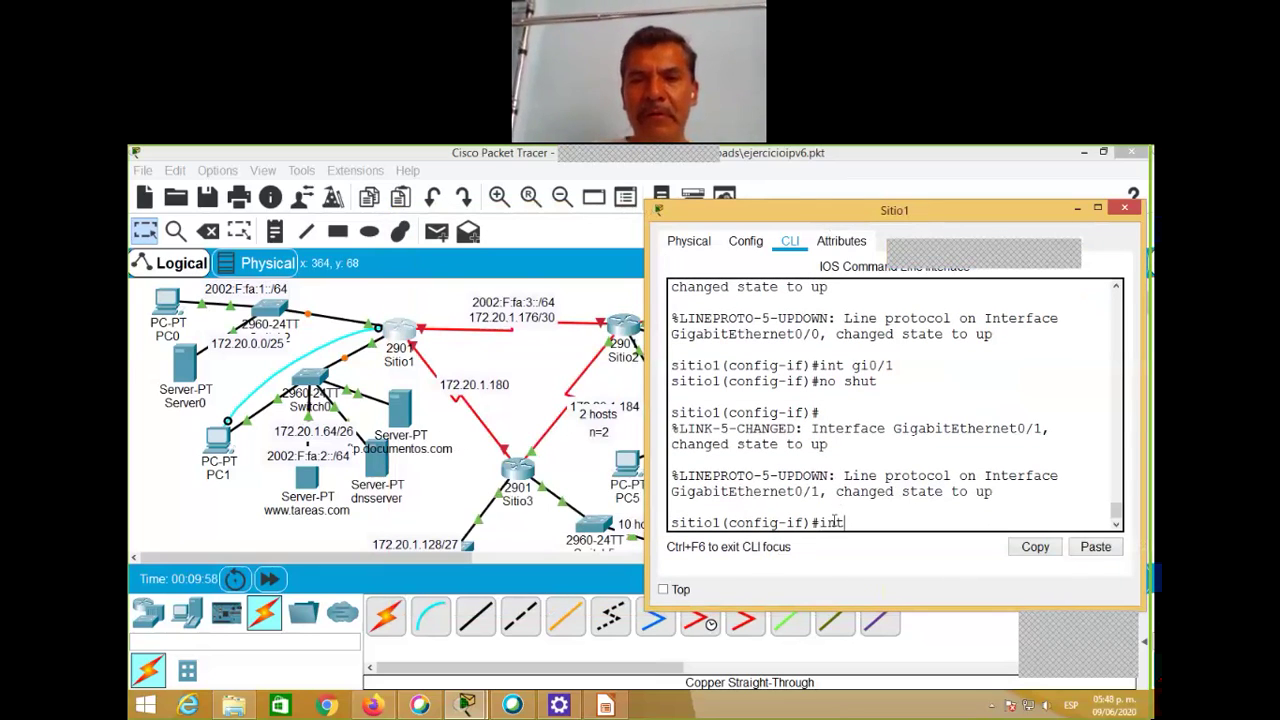
type(" s0/0/0")
key("Return")
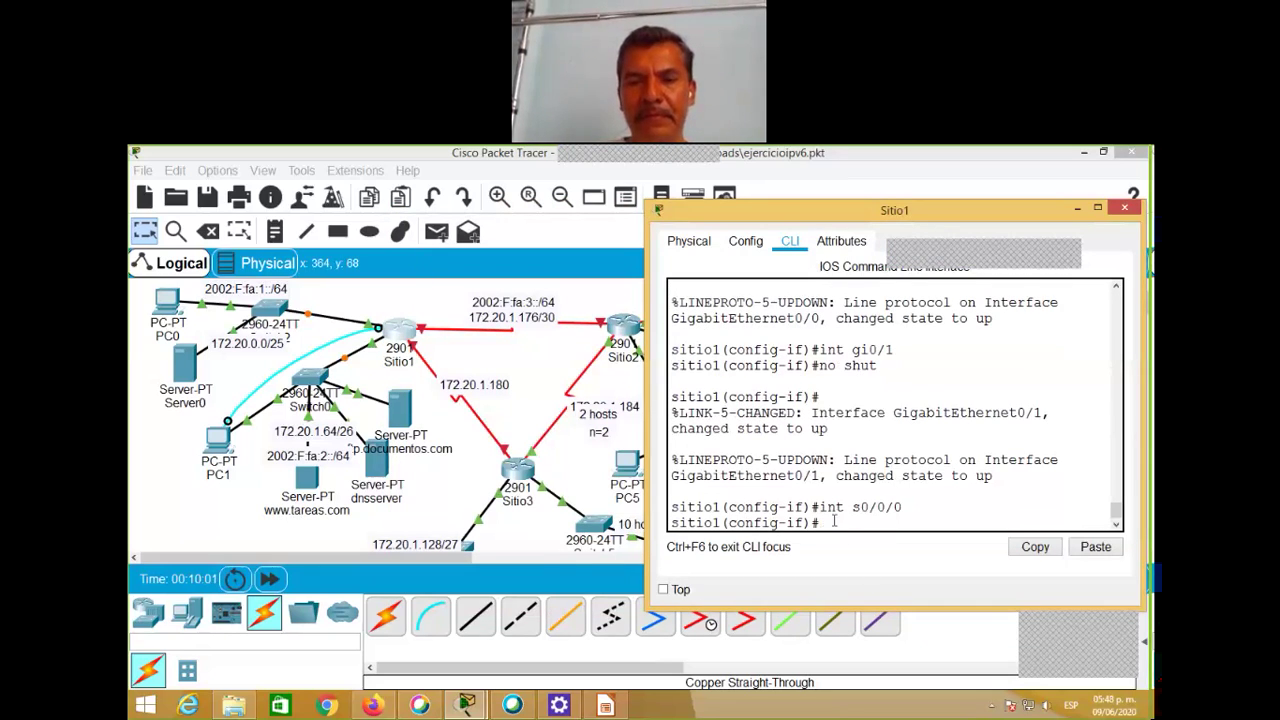
type("no shut")
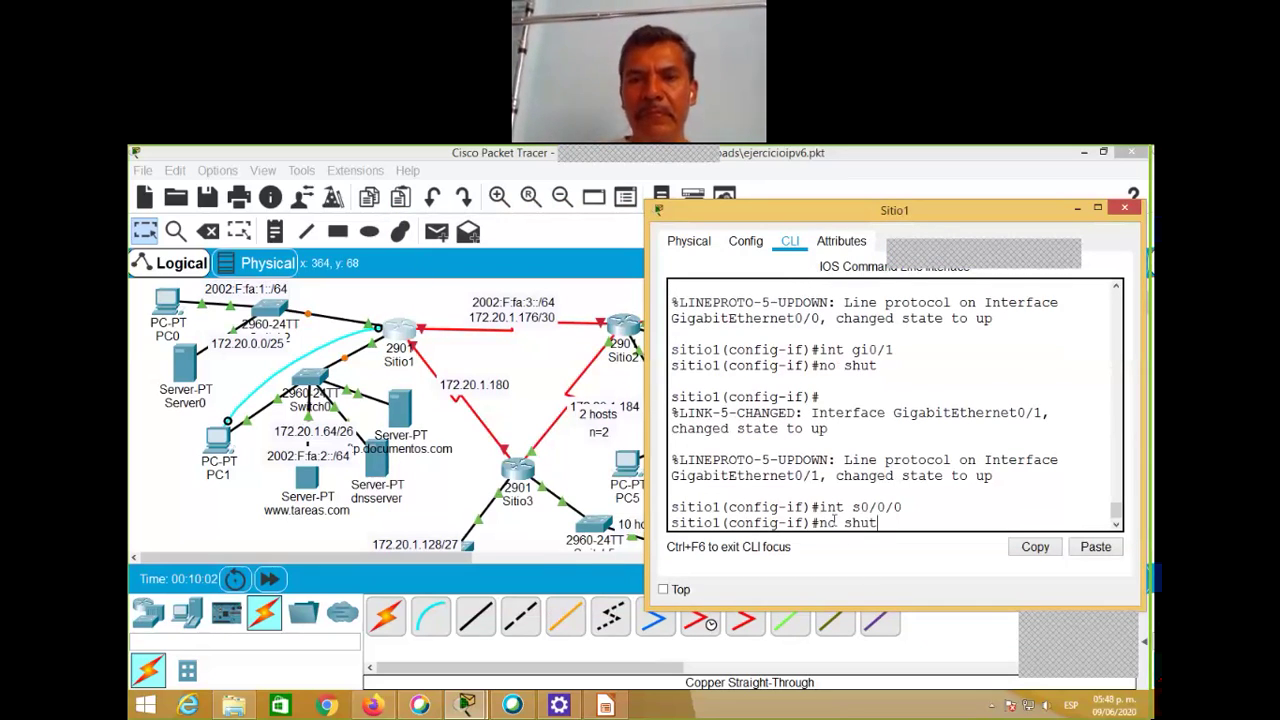
key("Return")
key("Up")
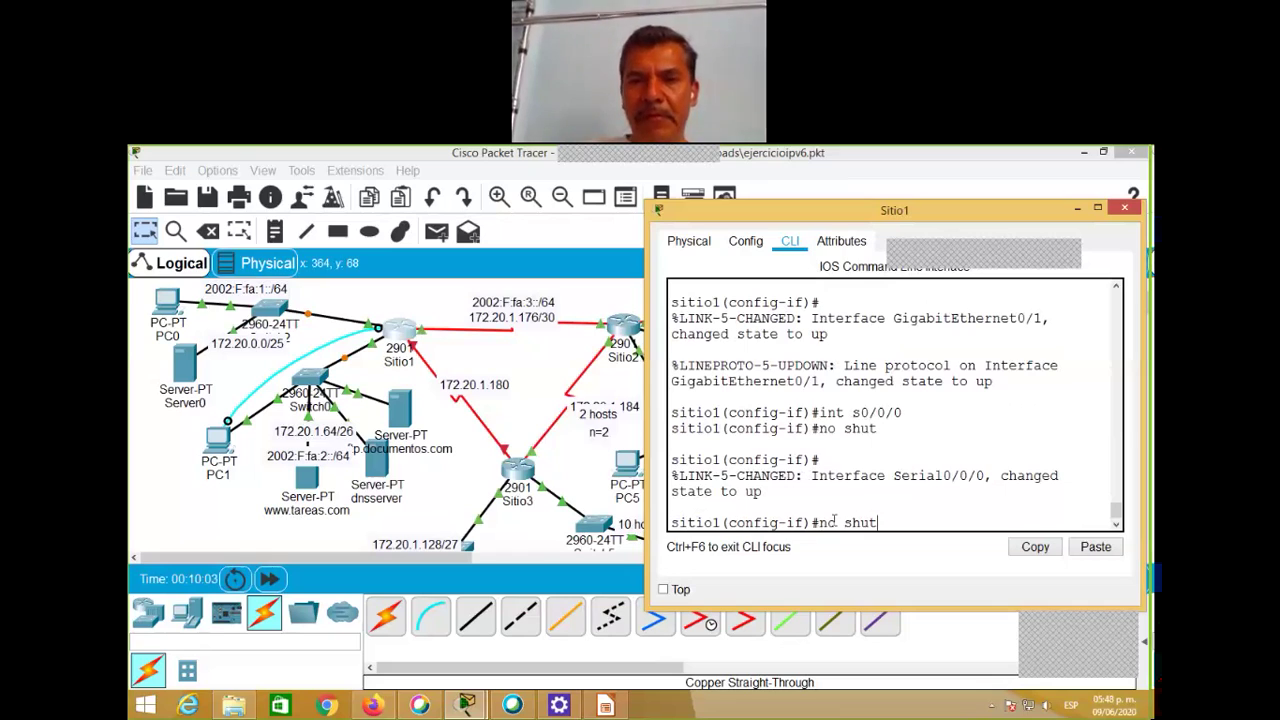
key("Up")
key("BackSpace")
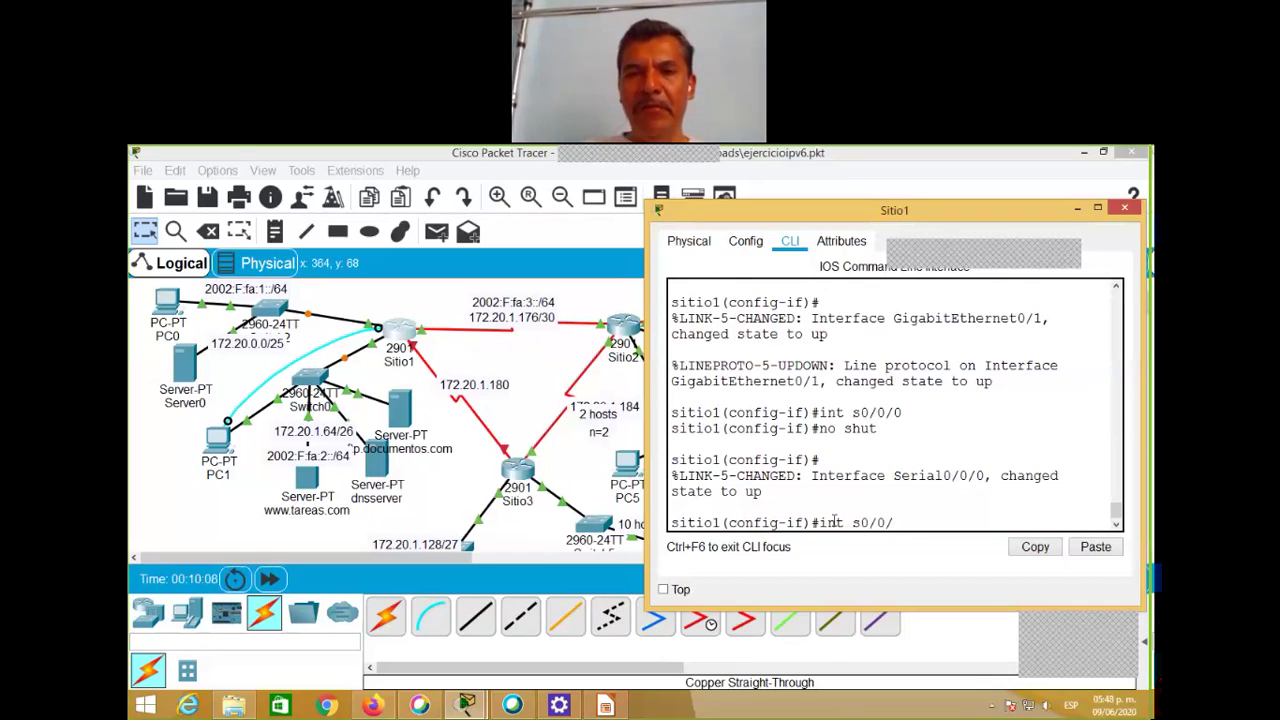
type("1")
key("Return")
type("no shut")
key("Return")
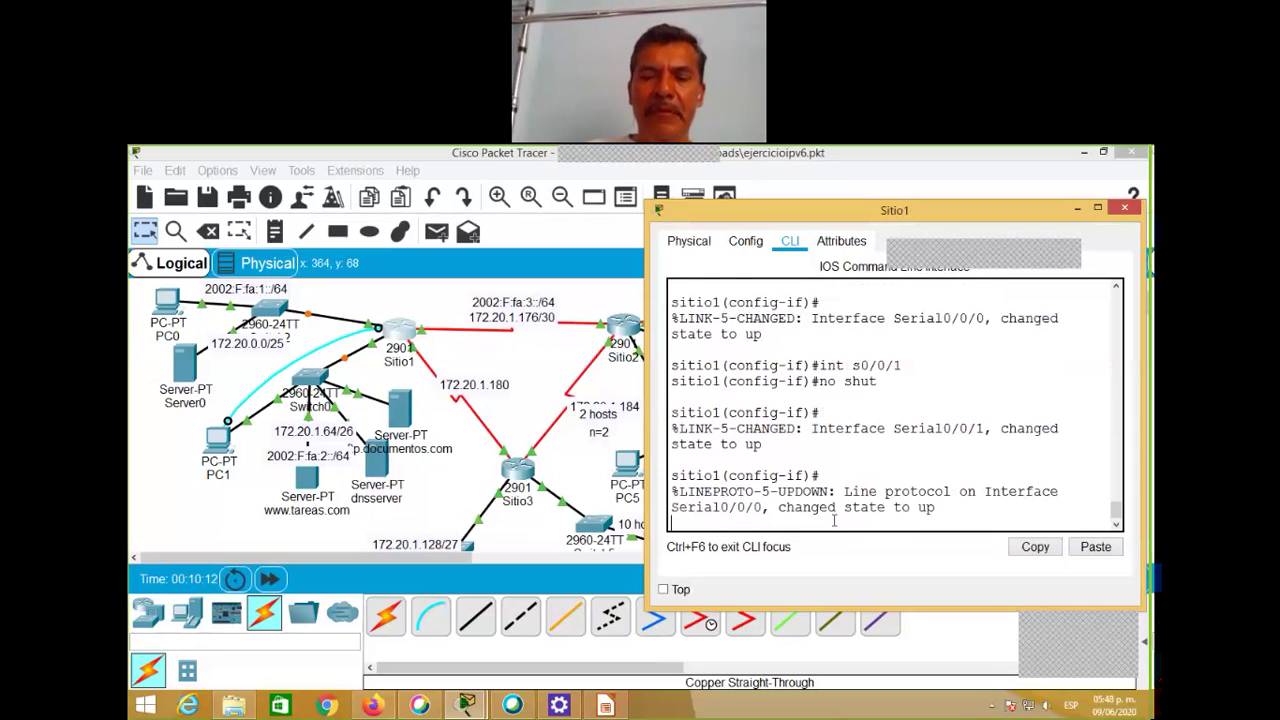
key("Return")
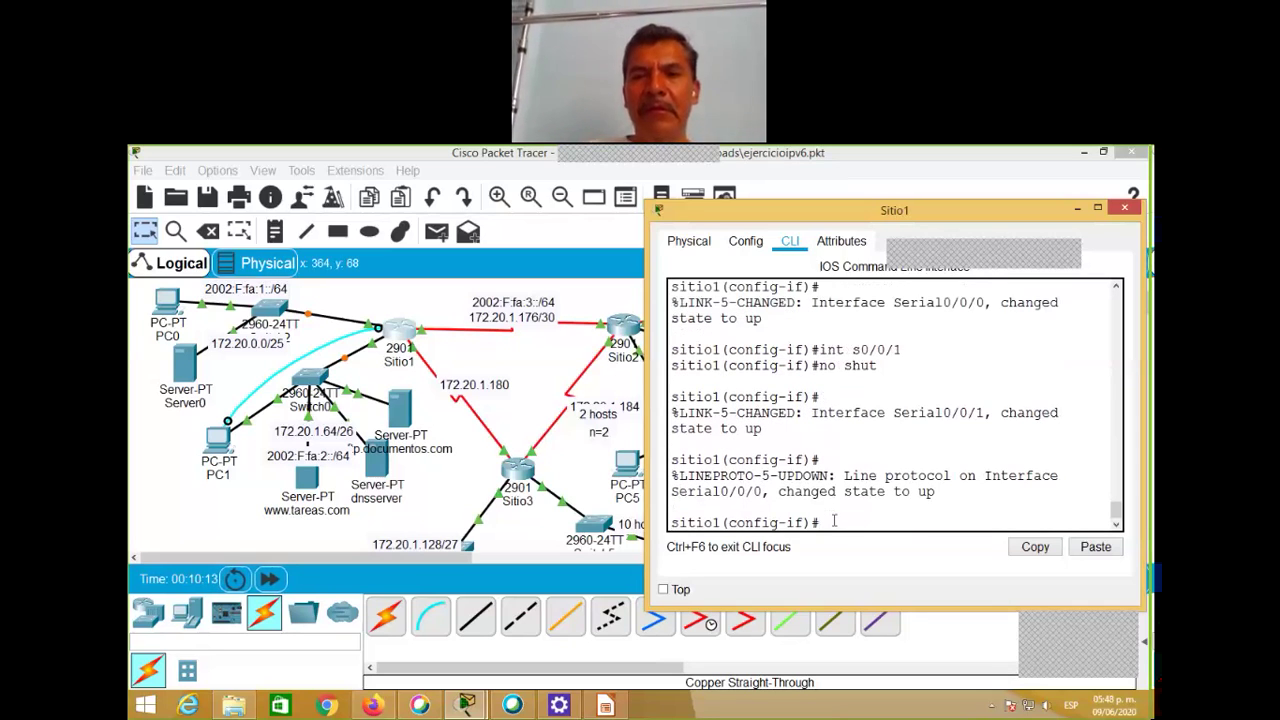
key("ctrl+z")
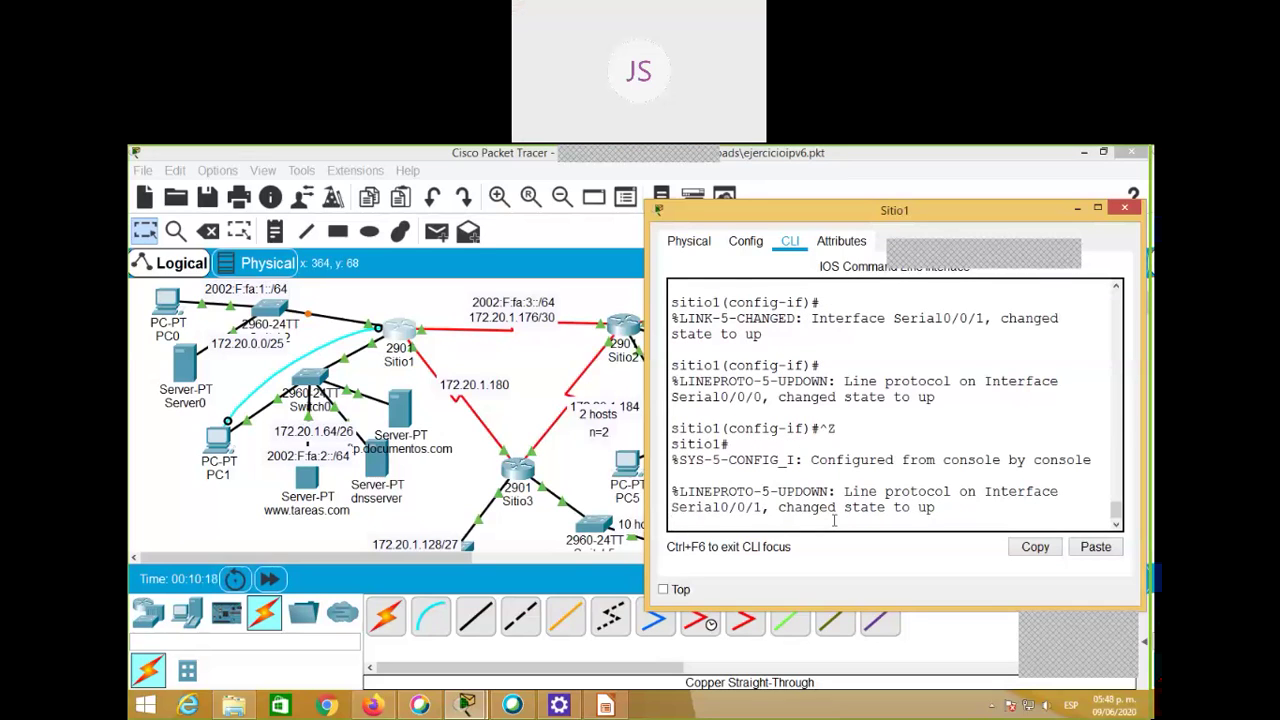
Step: Save with copy running-config startup-config, keeping the default destination filename
key("Return")
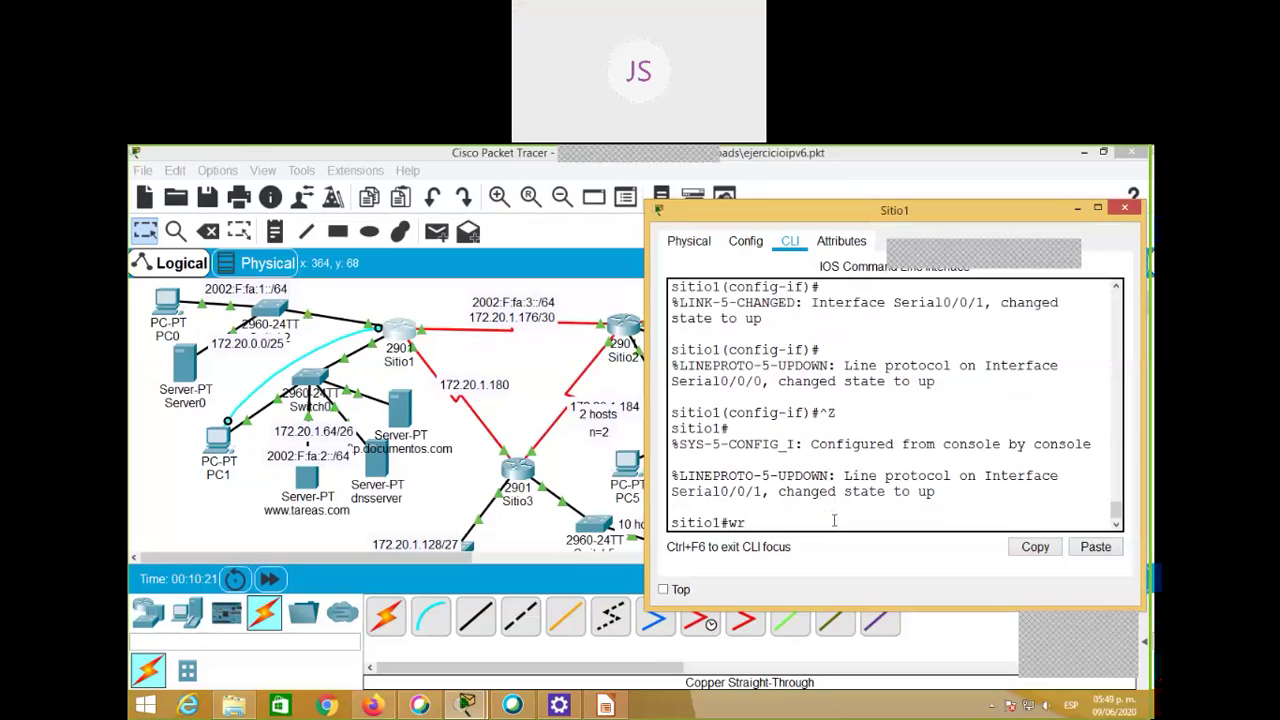
key("BackSpace")
key("BackSpace")
type("copy run")
key("Tab")
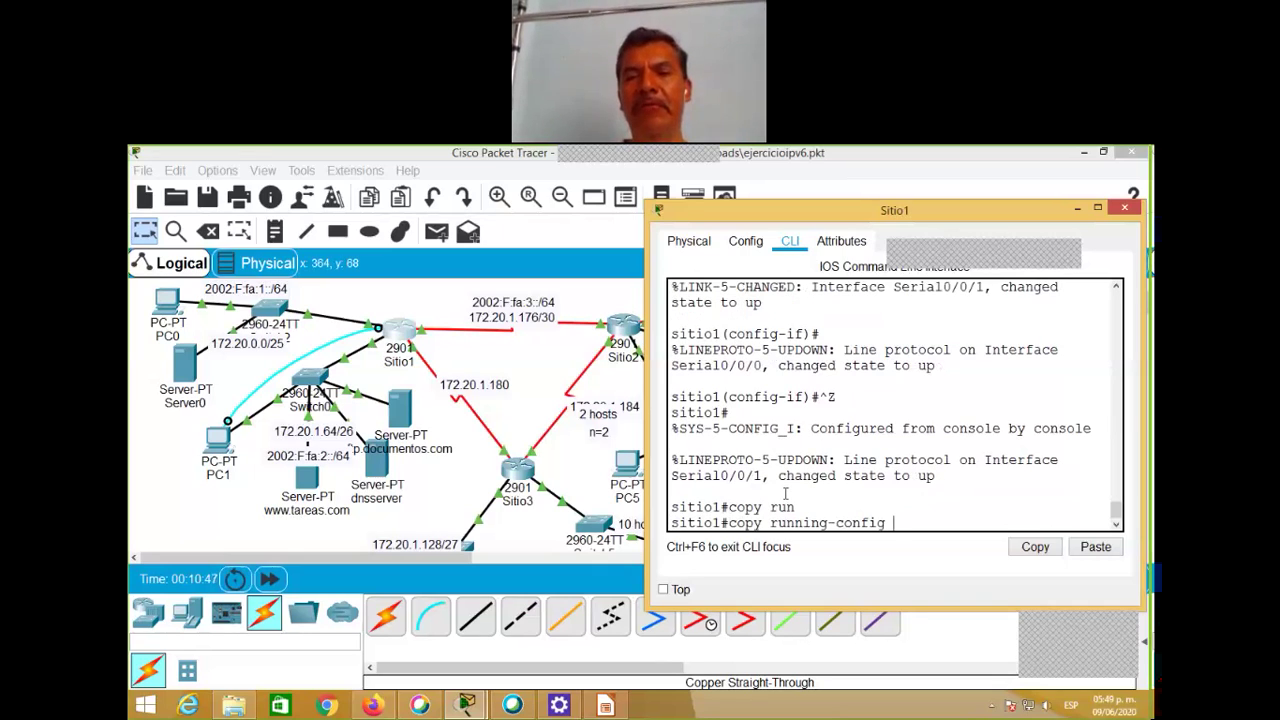
type("s")
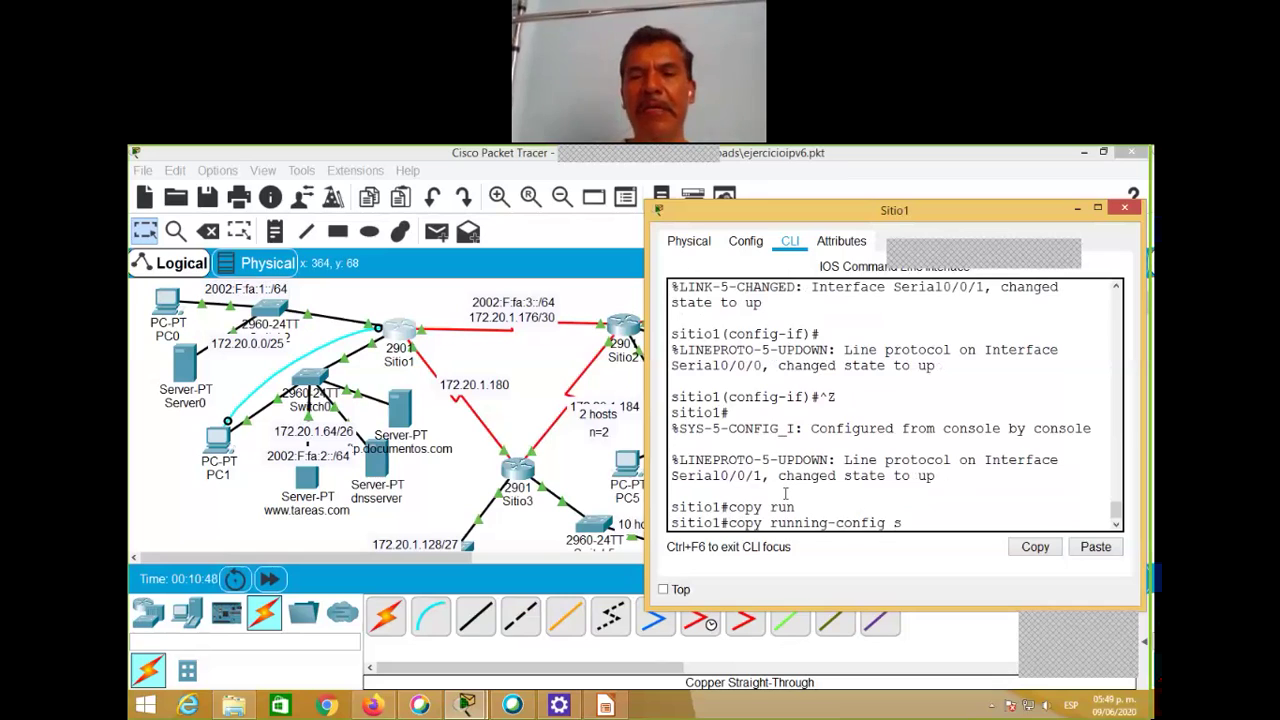
type("tar")
key("Tab")
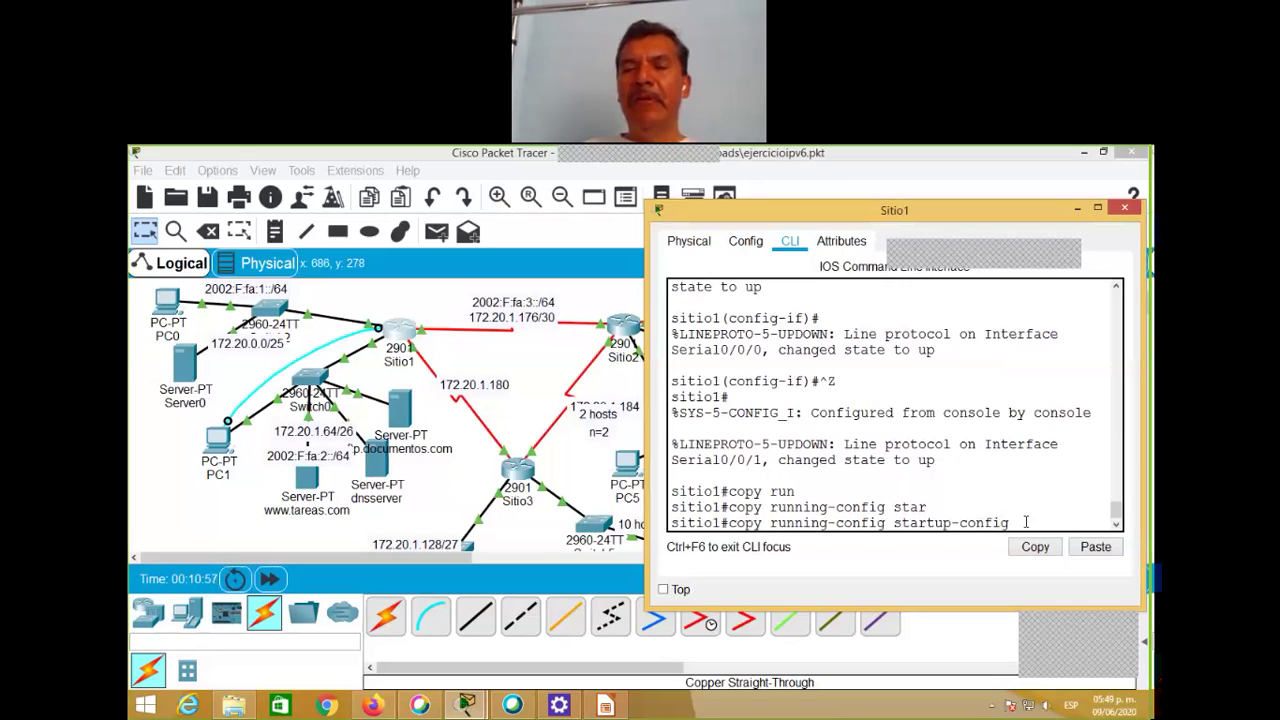
key("Return")
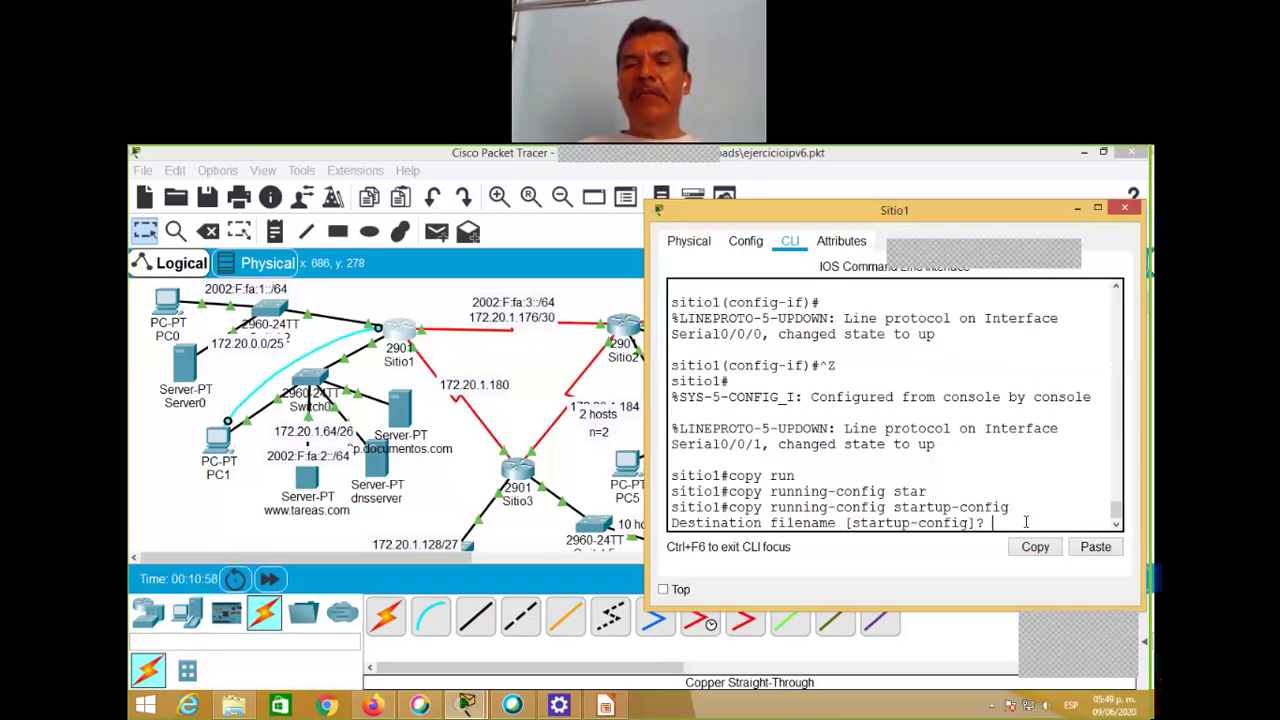
key("Return")
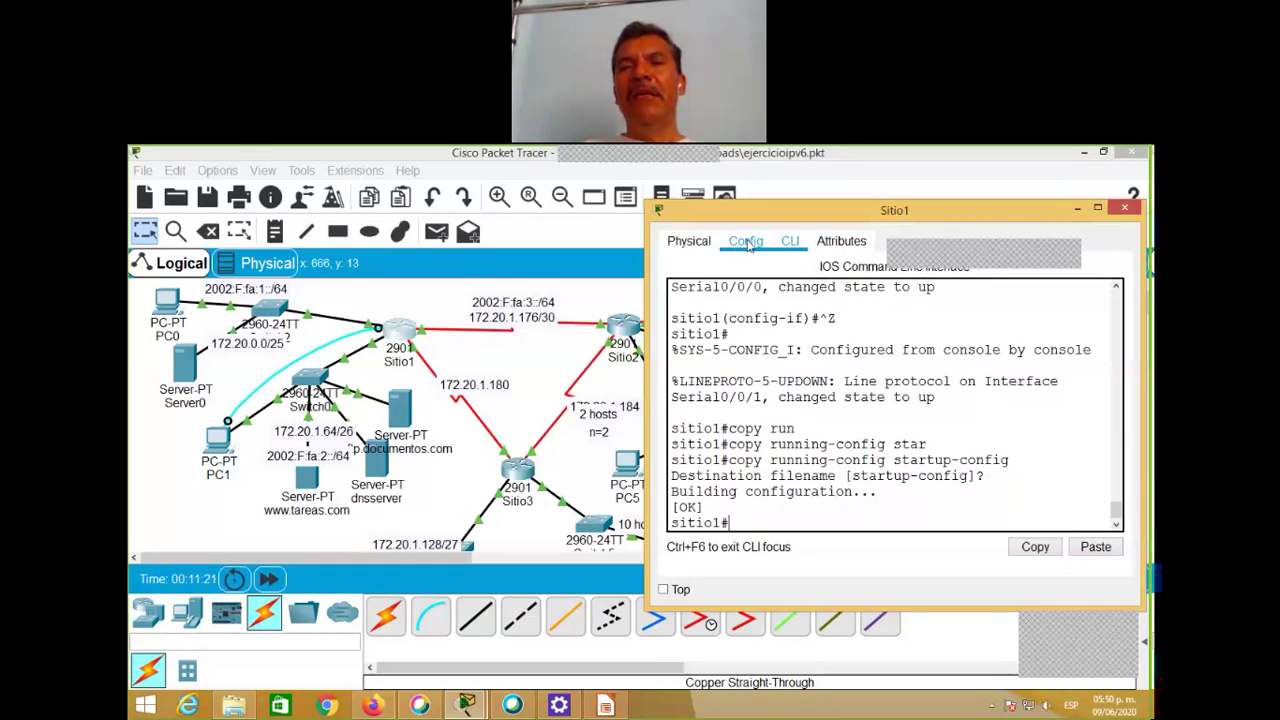
left_click(748, 246)
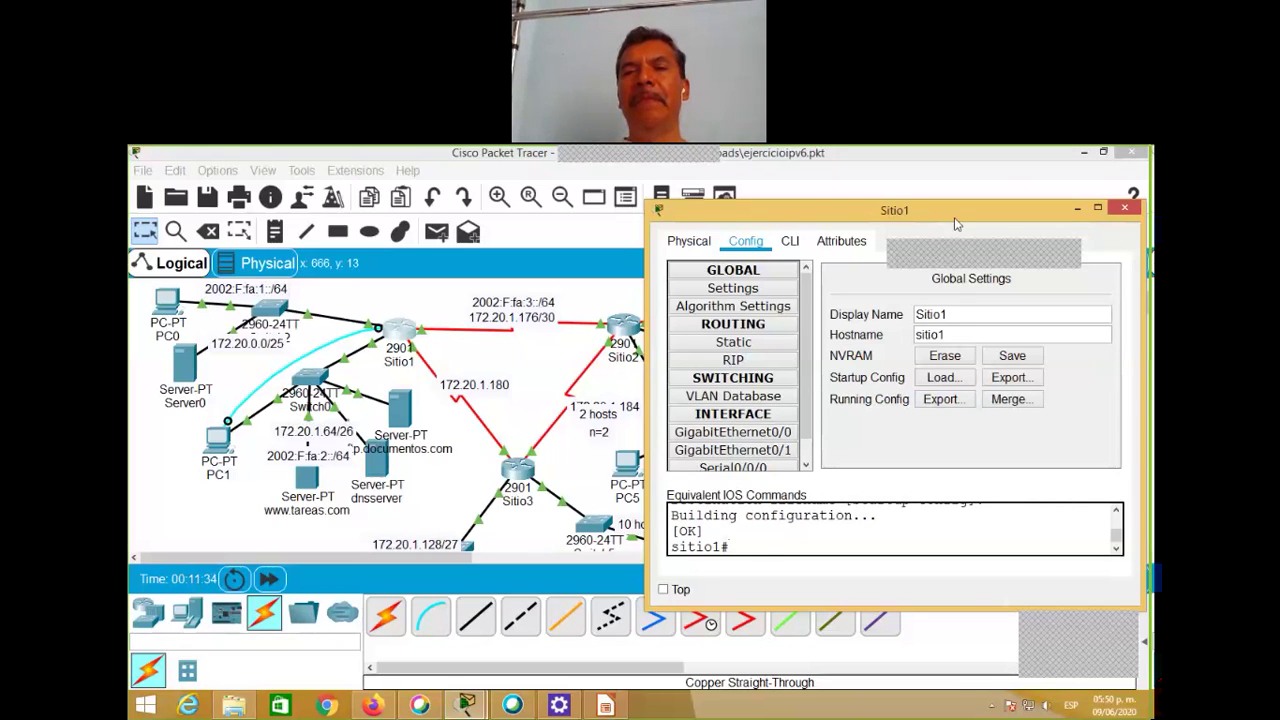
left_click_drag(962, 219, 861, 210)
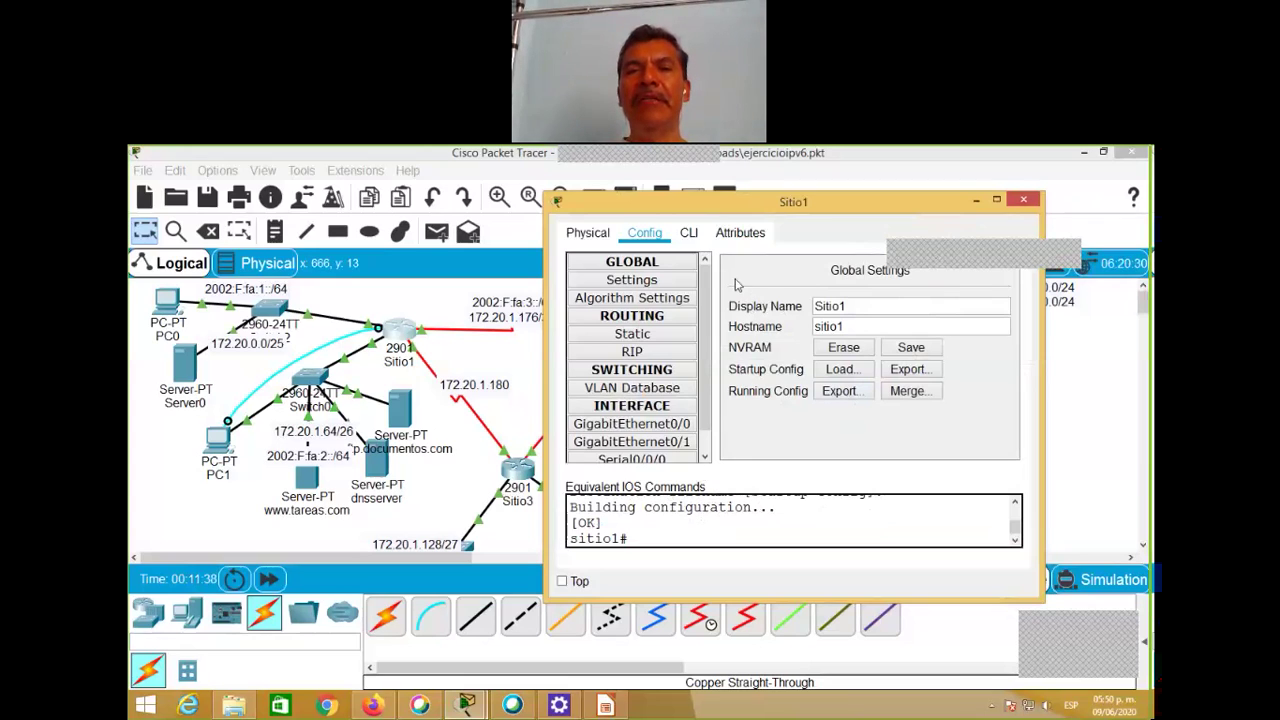
left_click(688, 236)
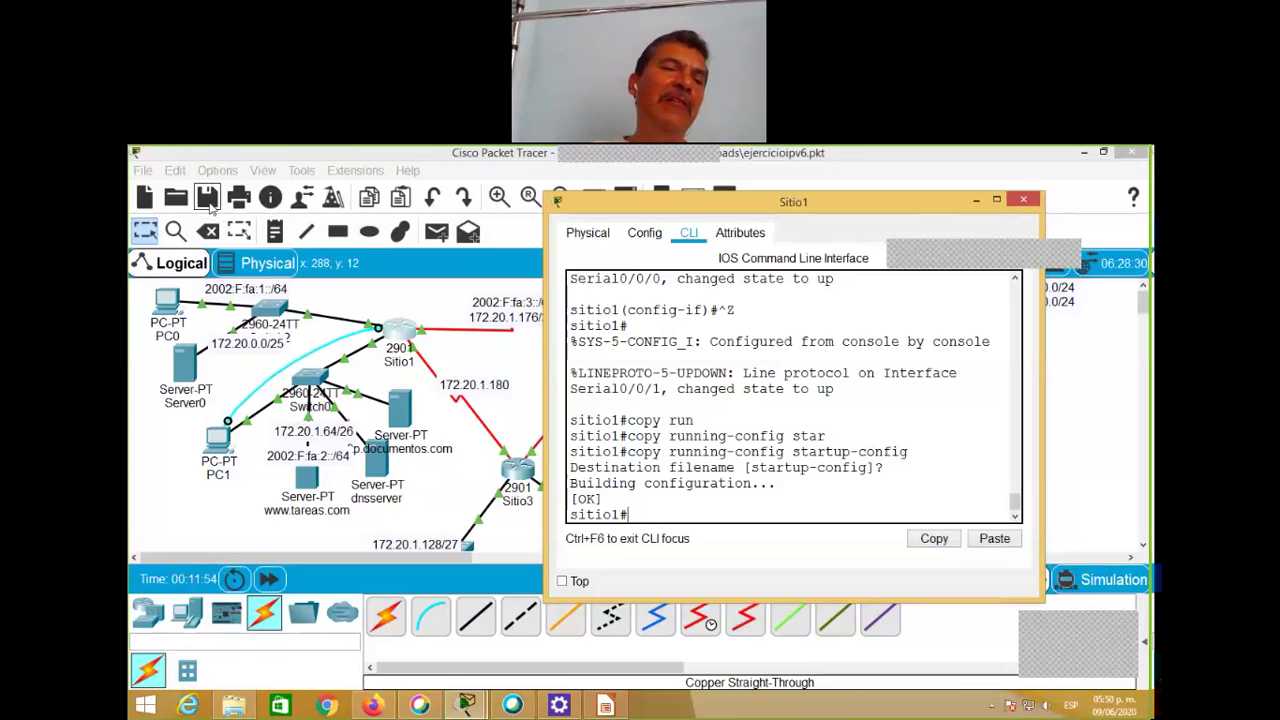
Step: Bring the main workspace in front of the Sitio1 window to show the full topology
left_click(208, 200)
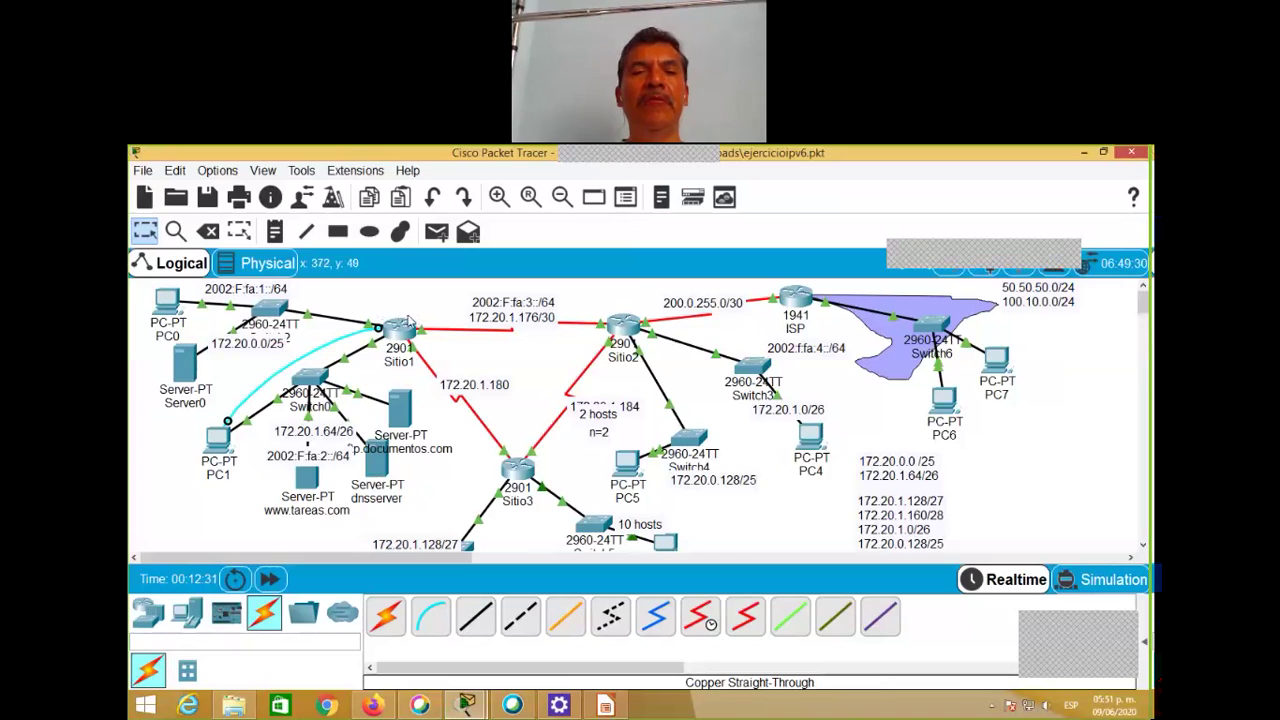
mouse_move(401, 333)
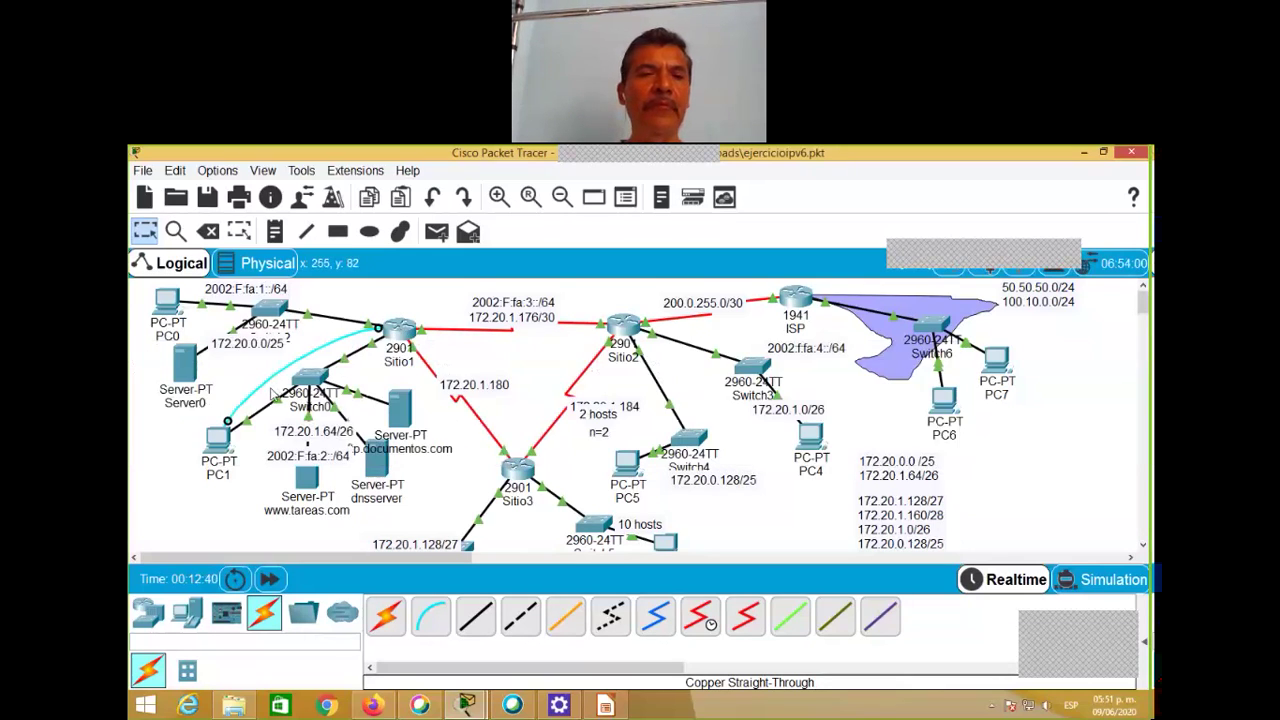
Step: Connect PC1's Terminal to Sitio1's console with default port settings, then return to the topology
left_click(226, 444)
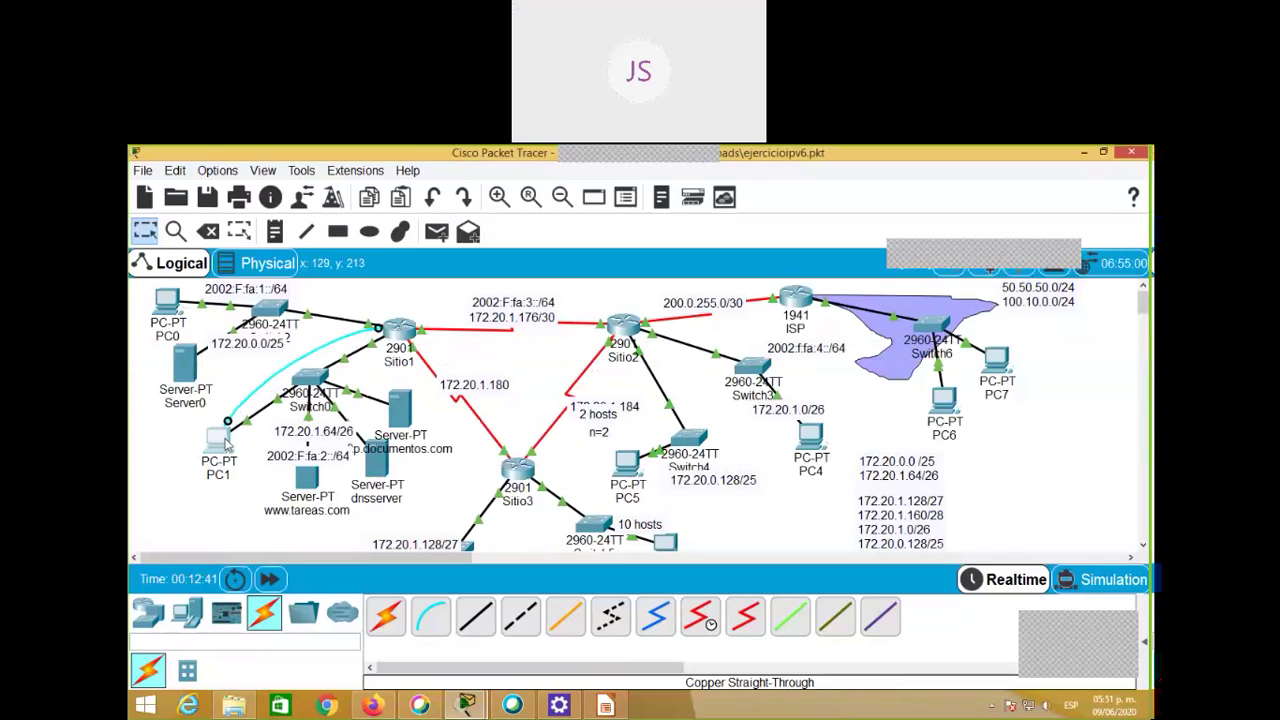
left_click(720, 312)
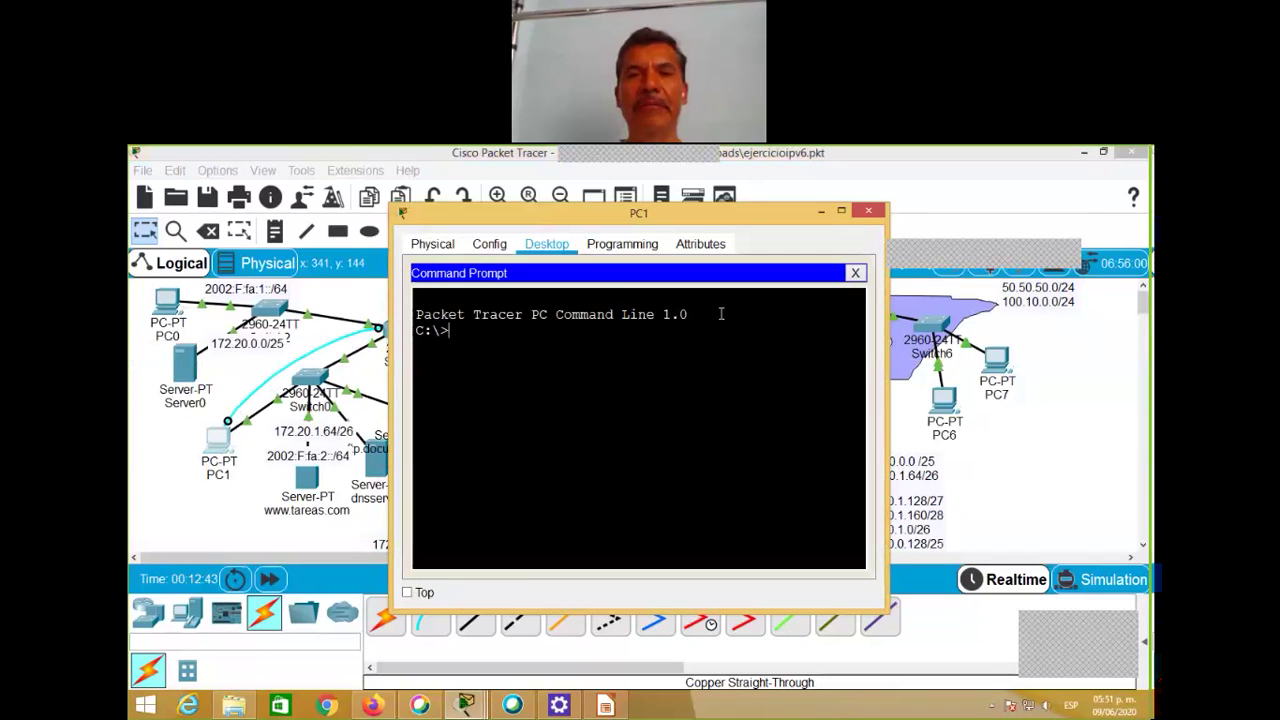
left_click(855, 274)
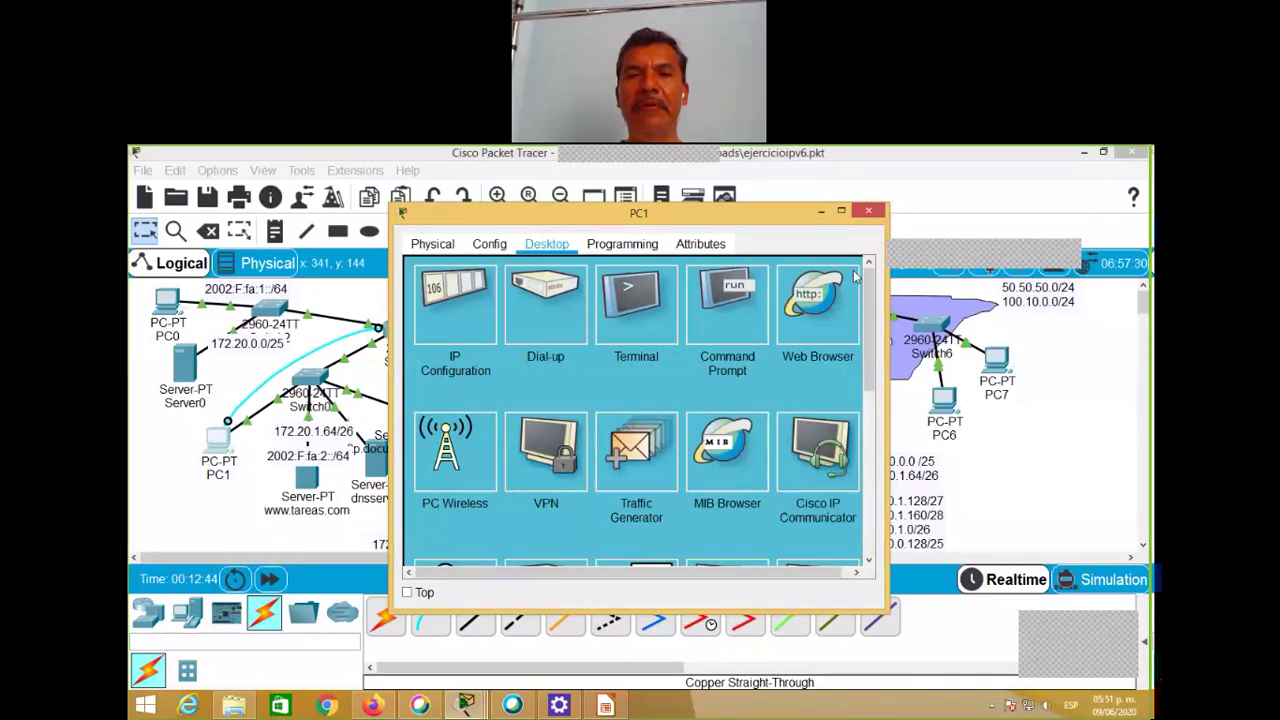
left_click(643, 313)
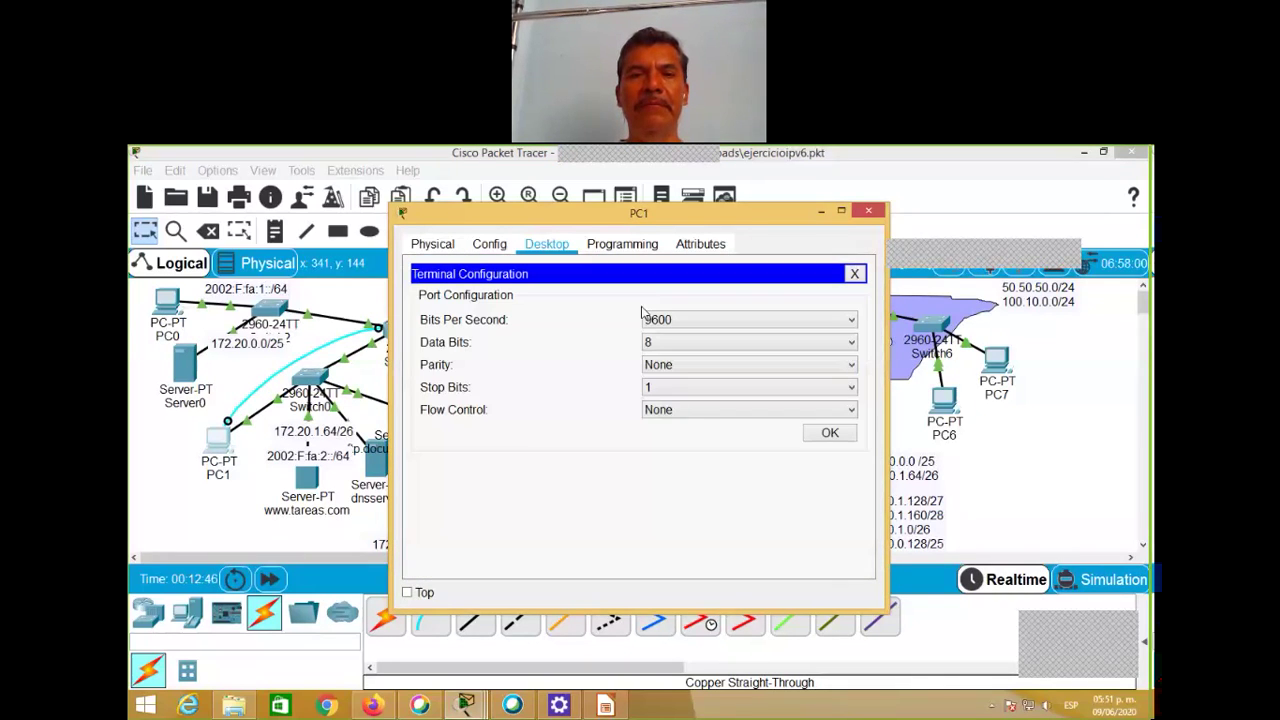
left_click(830, 433)
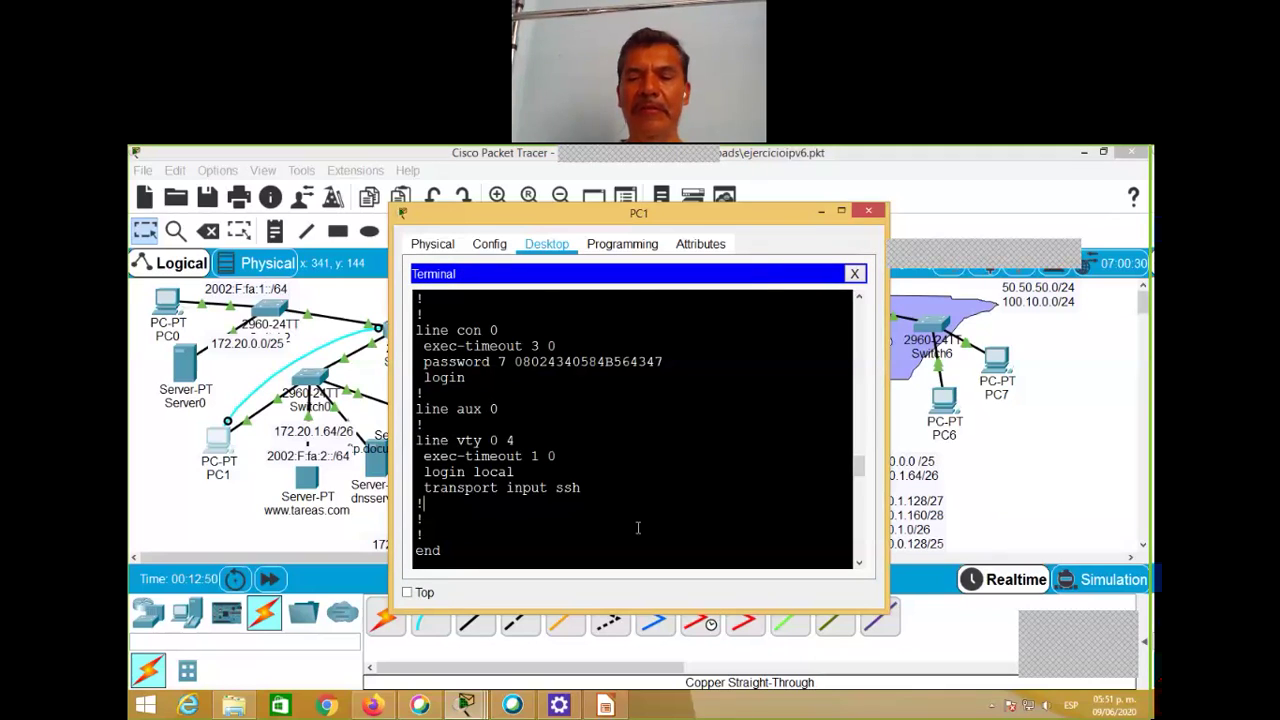
key("Return")
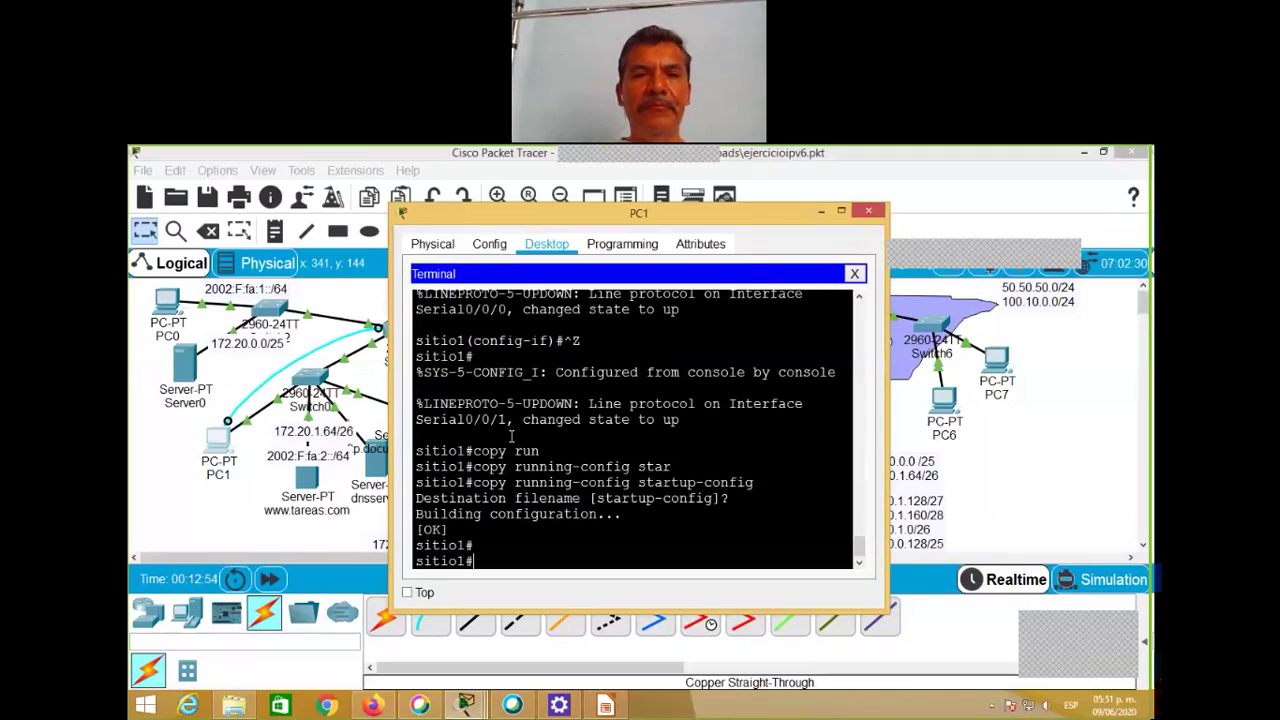
left_click(230, 380)
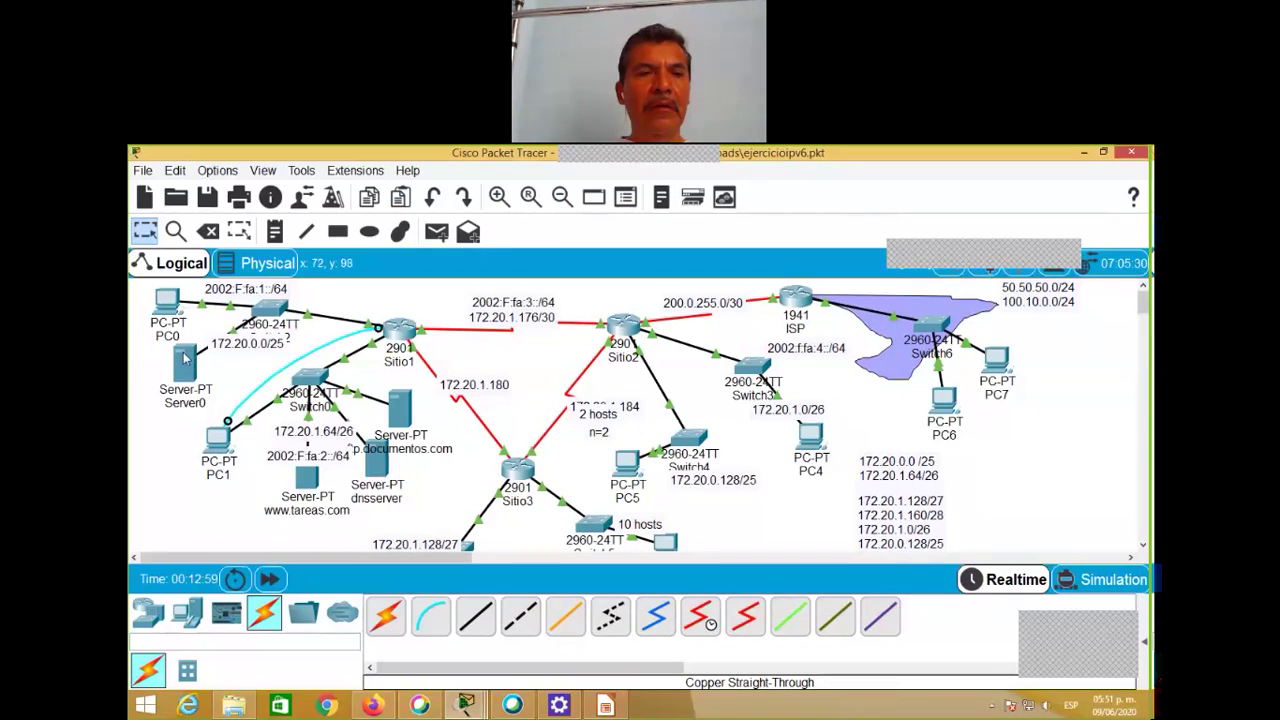
Step: Change Server0's default gateway to 172.20.0.126 in its IP Configuration and close the window
mouse_move(185, 362)
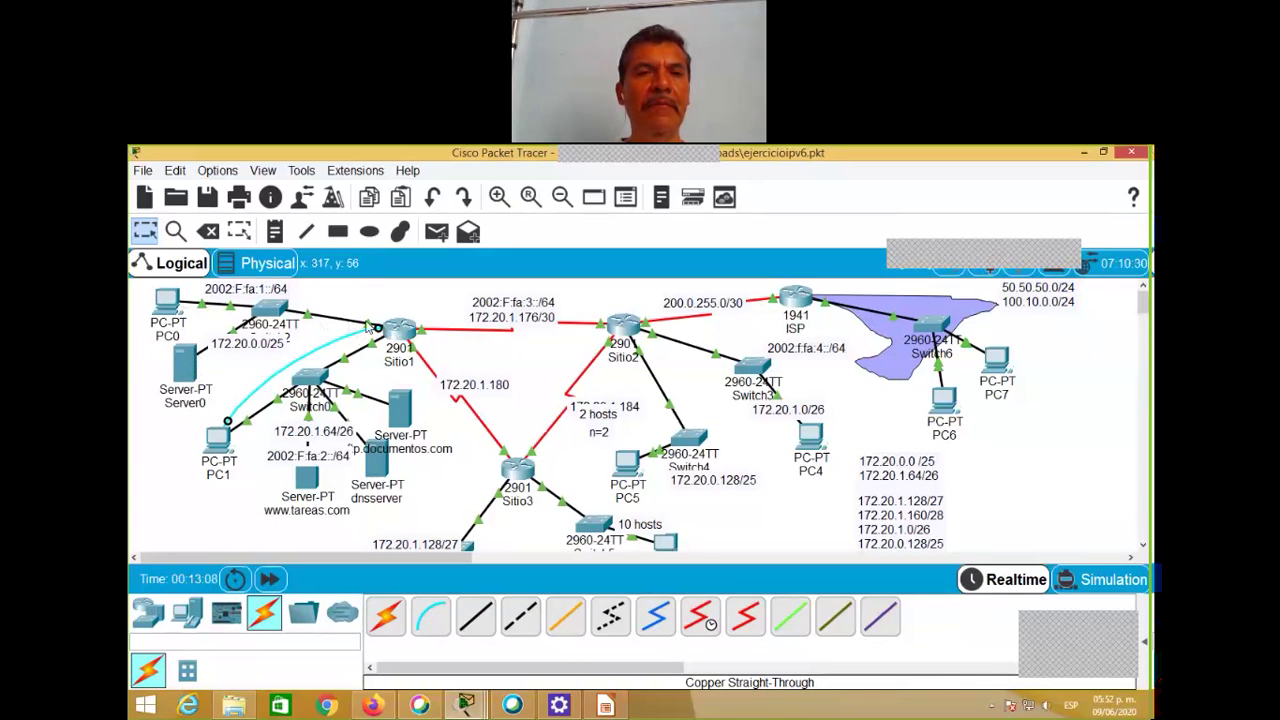
mouse_move(372, 326)
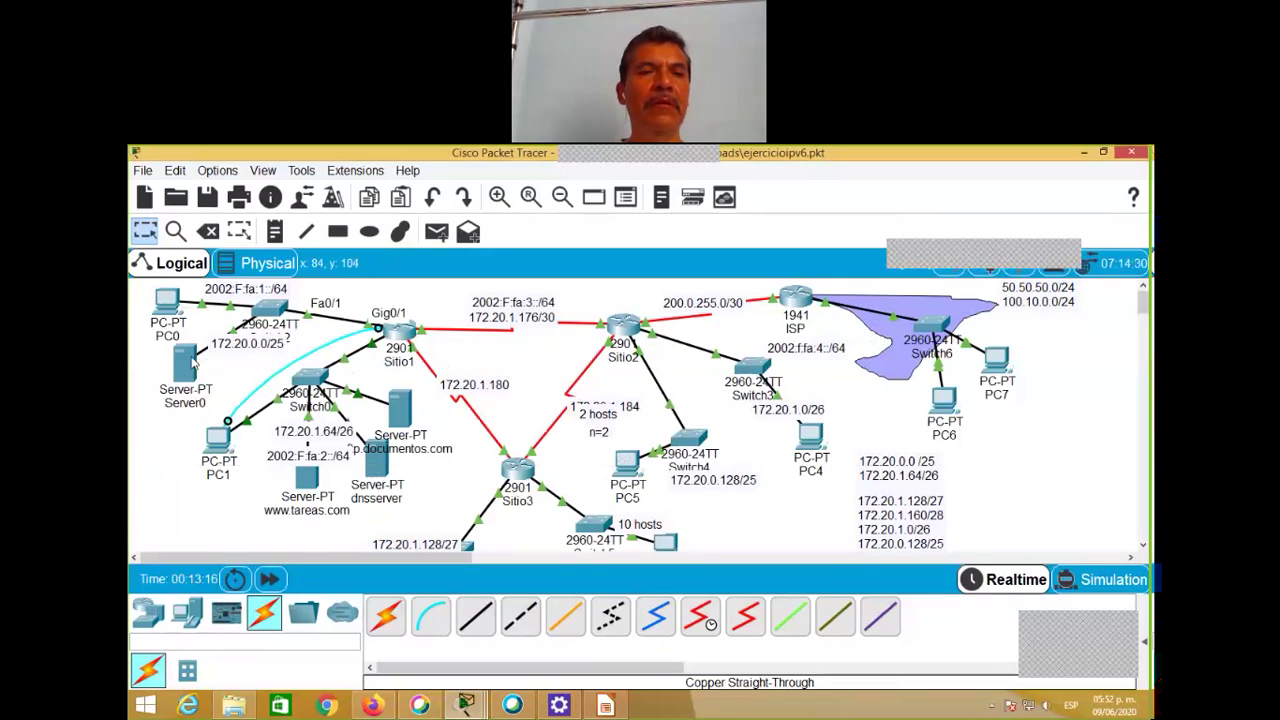
left_click(188, 360)
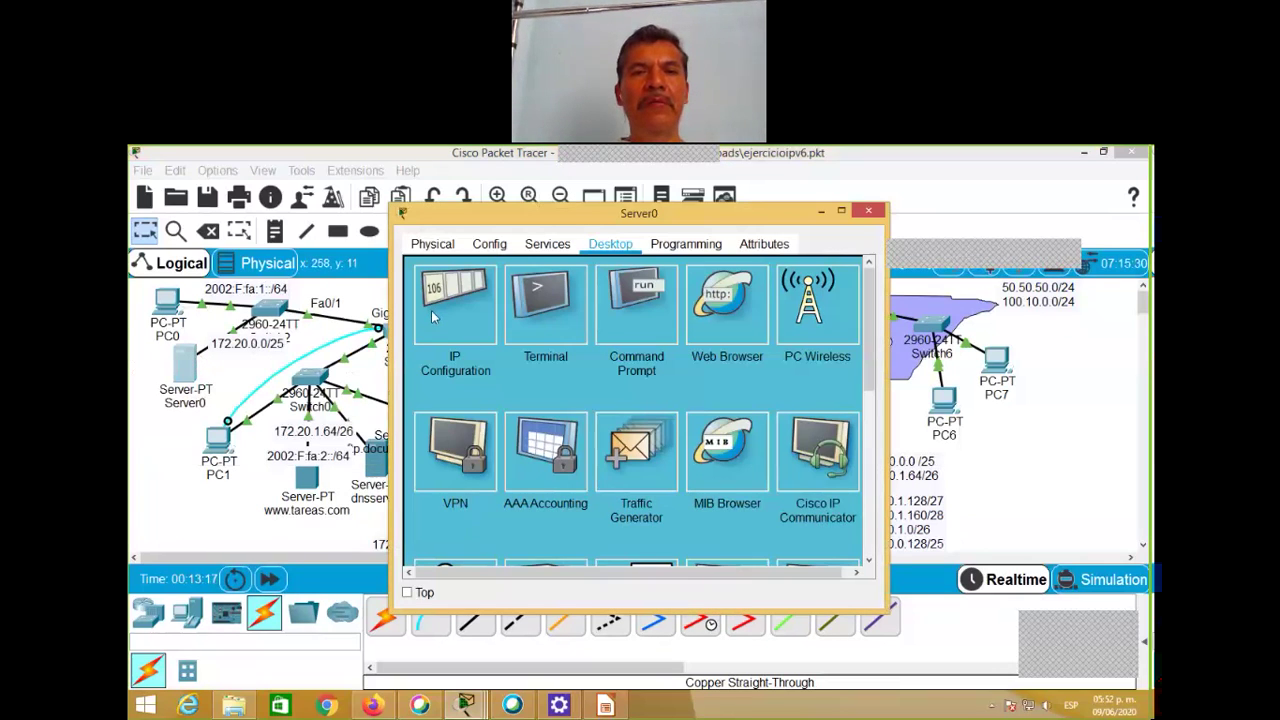
left_click(433, 316)
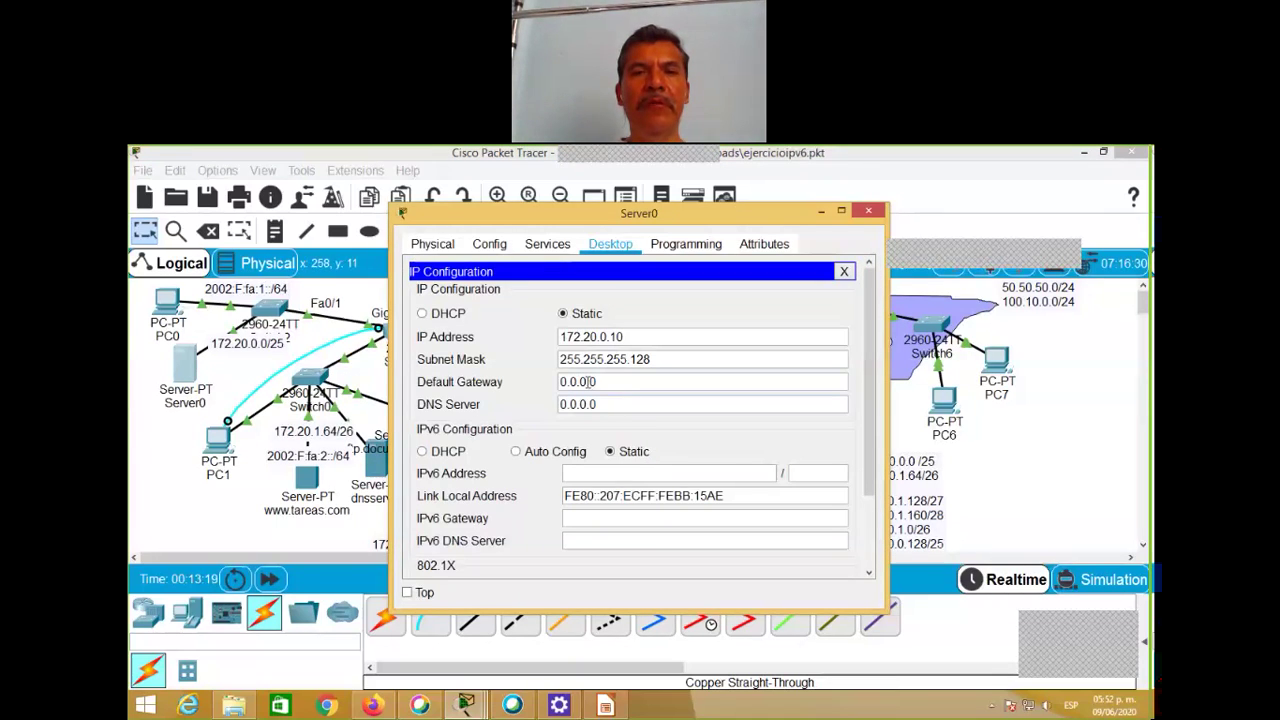
triple_click(589, 381)
type("1")
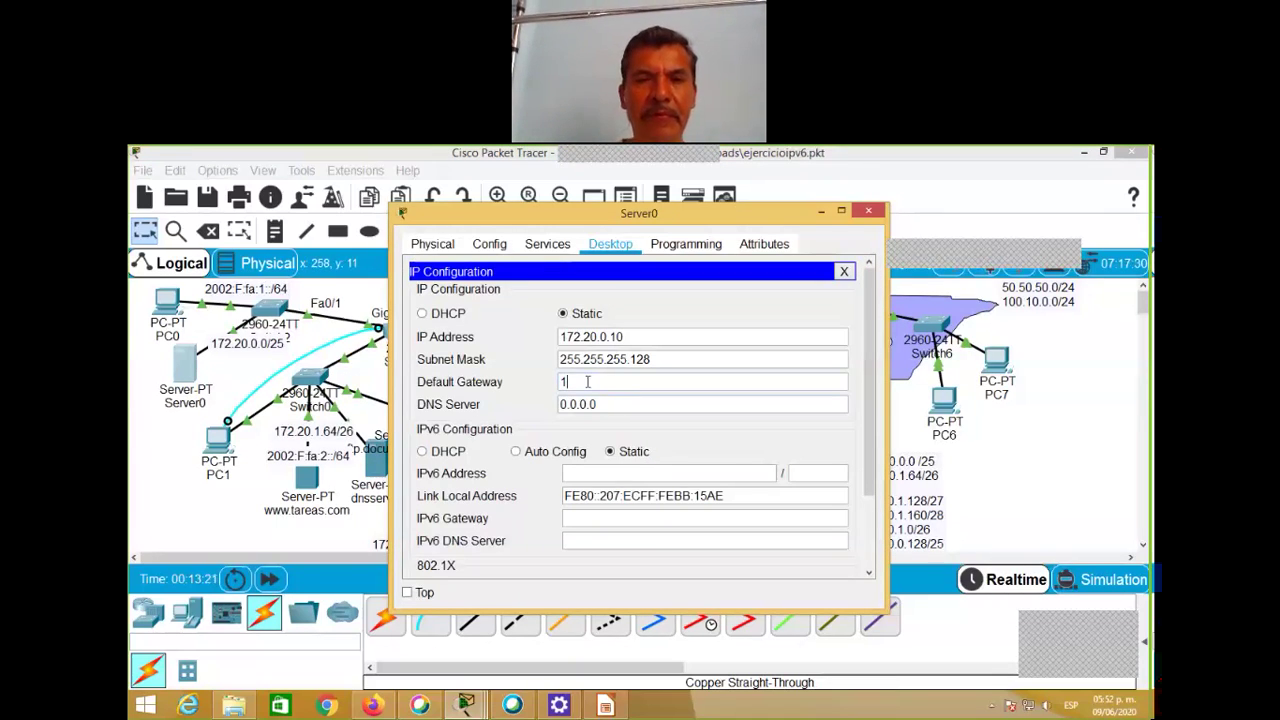
type("72.20.0.126")
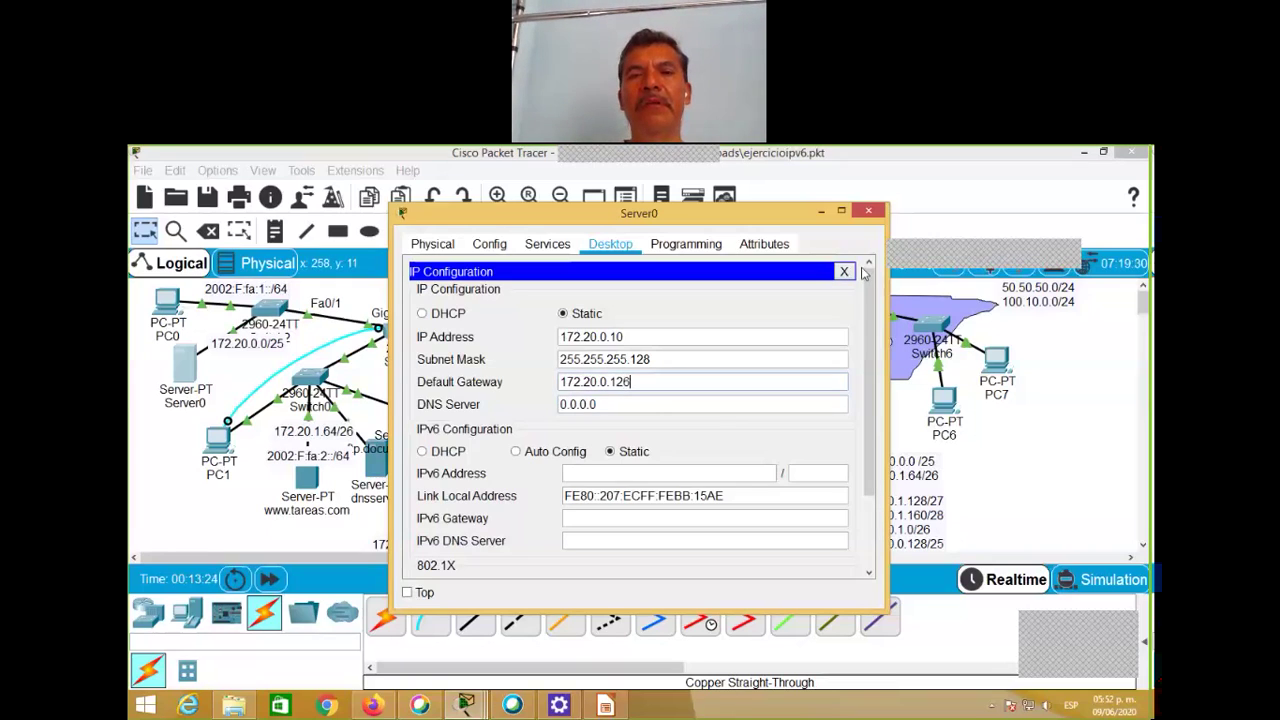
left_click(845, 272)
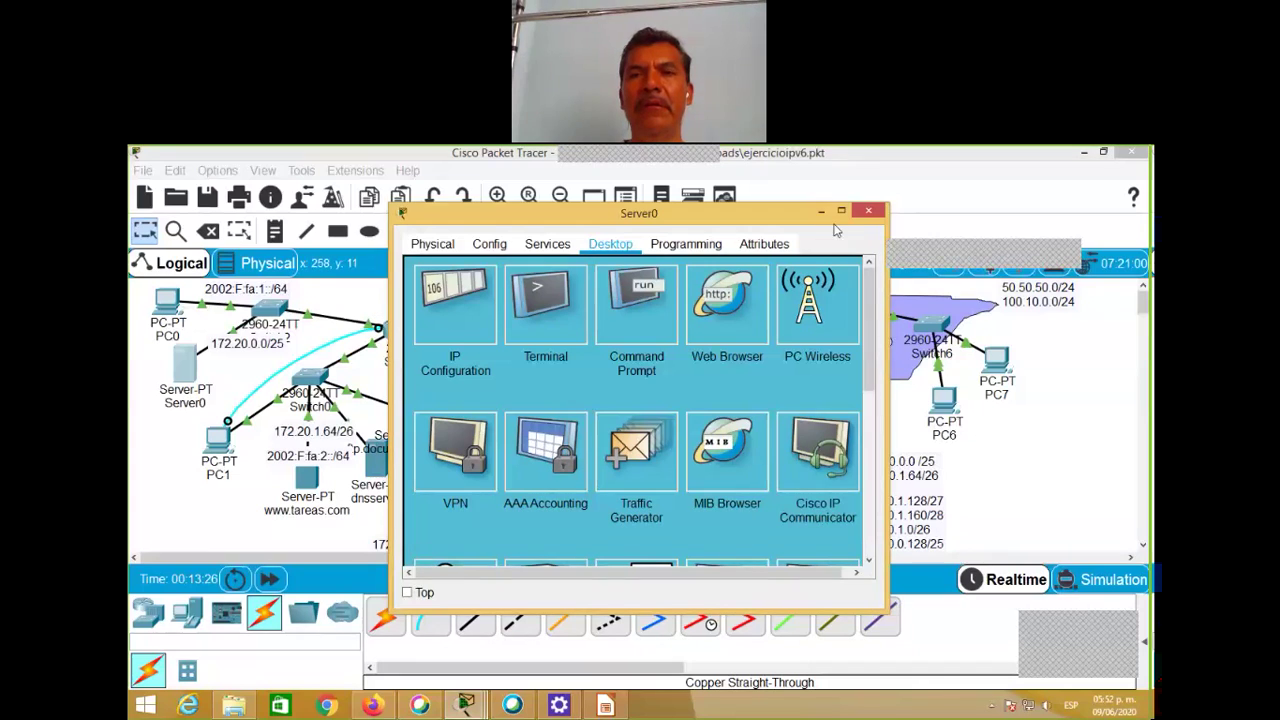
left_click(867, 212)
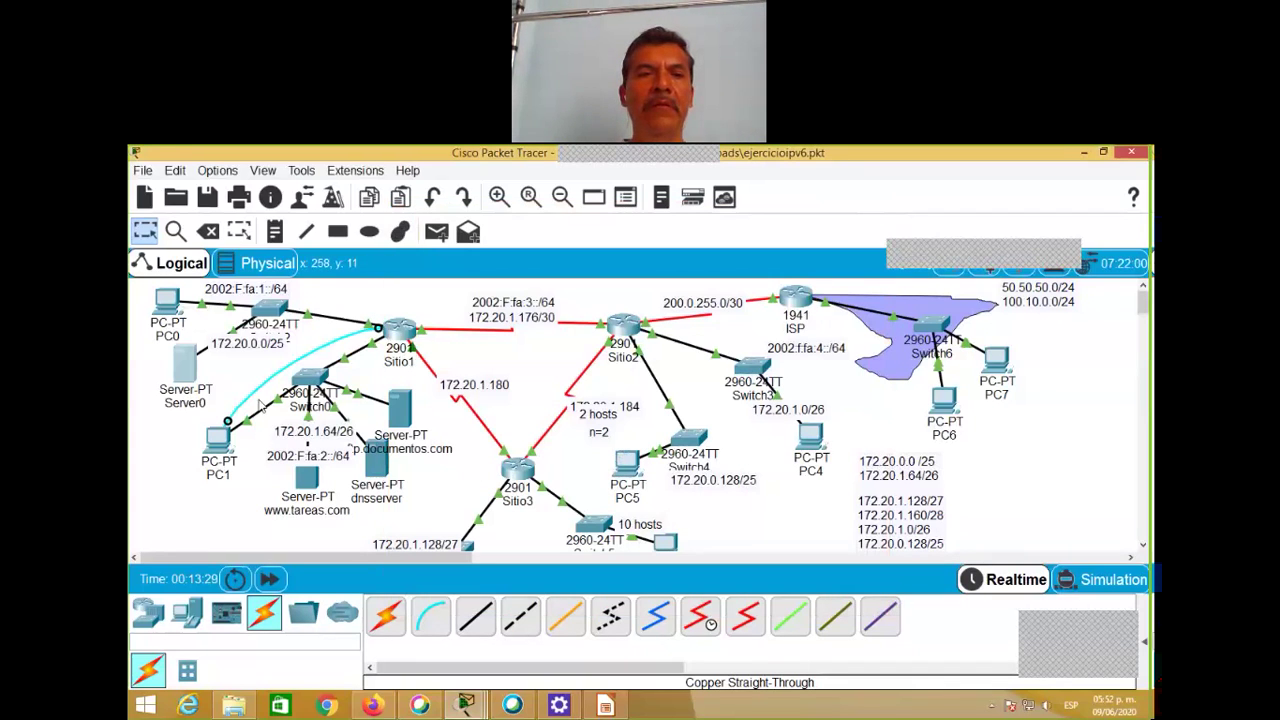
Step: Ping 172.20.0.10 twice from Sitio1's console via PC1, then close the terminal
left_click(226, 438)
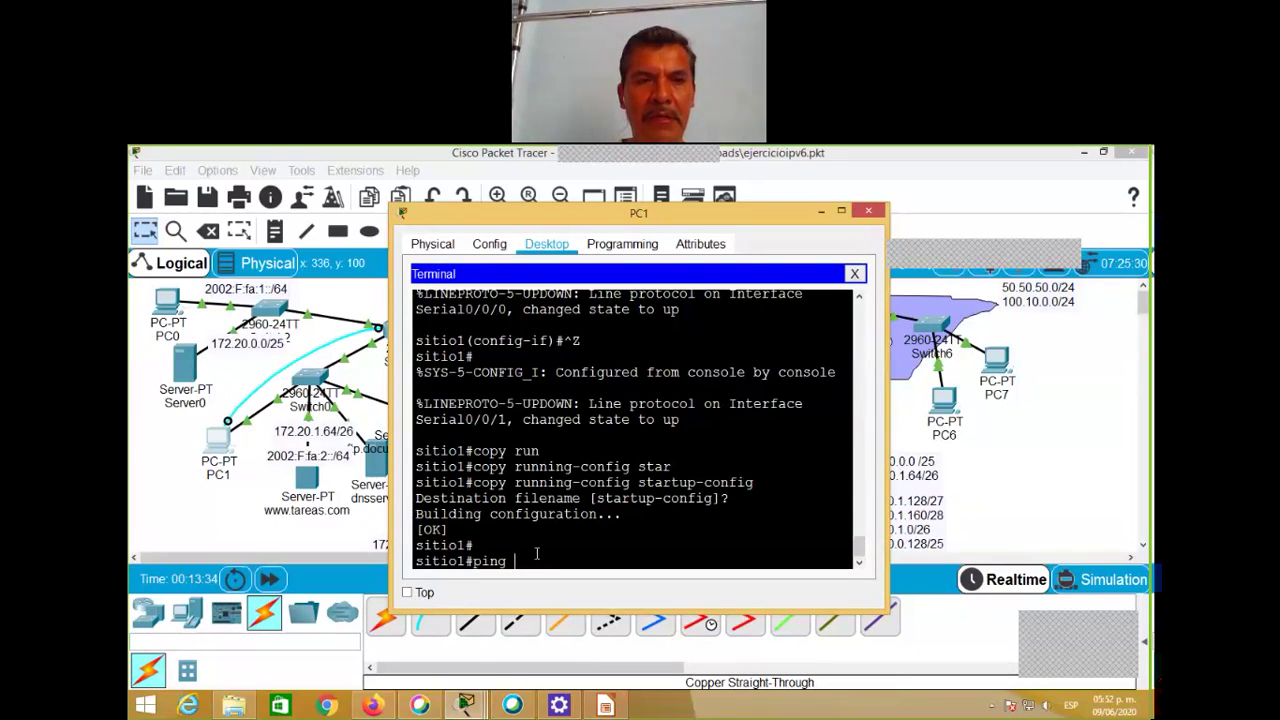
type("172.2")
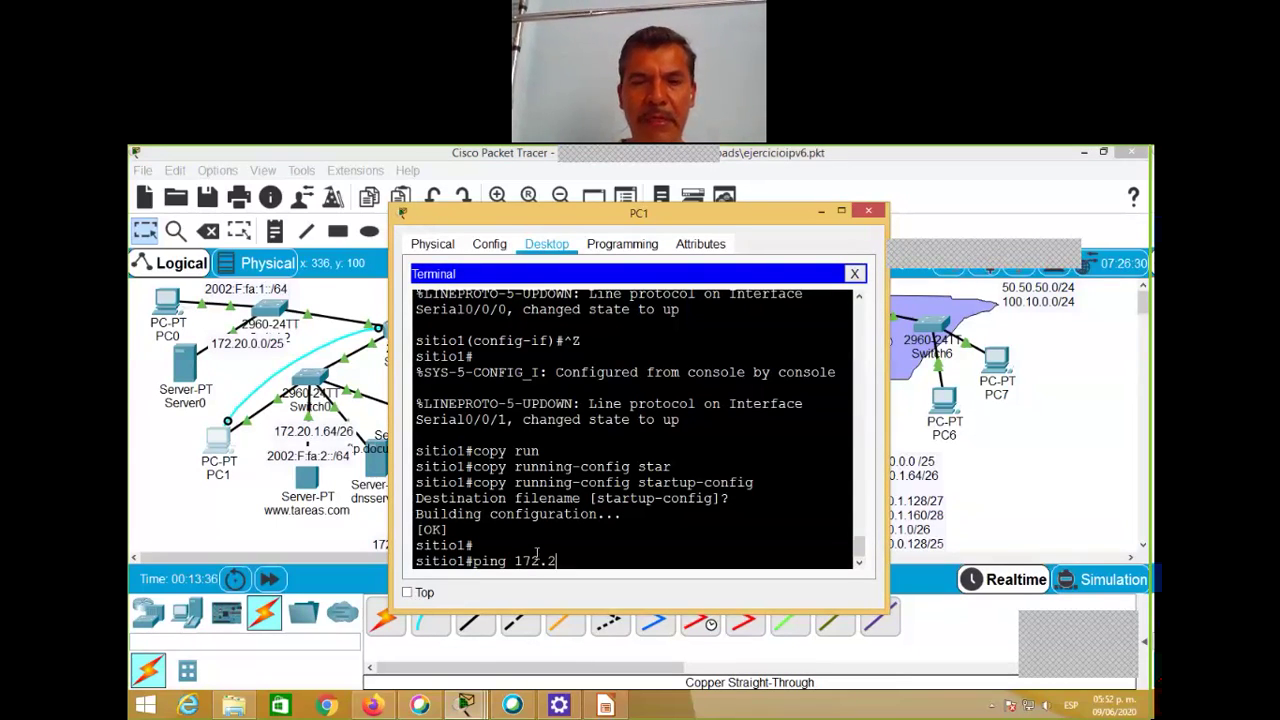
type("0.0.")
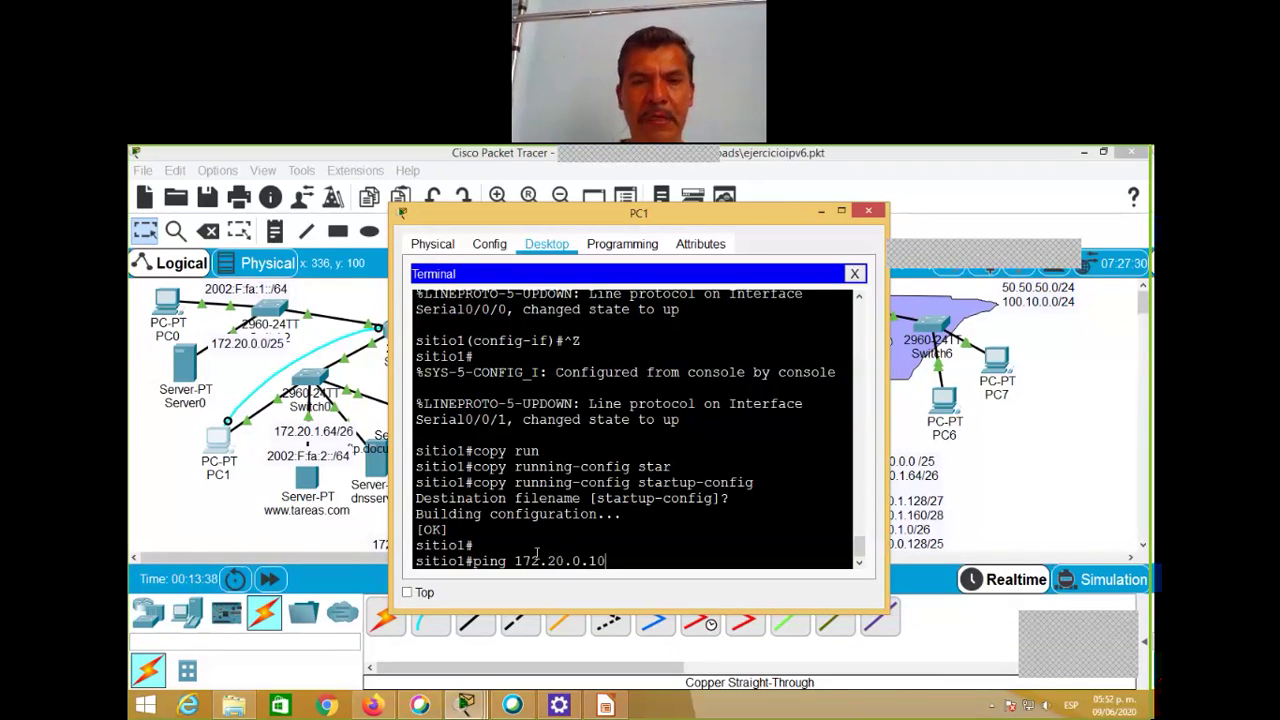
type("10")
key("Return")
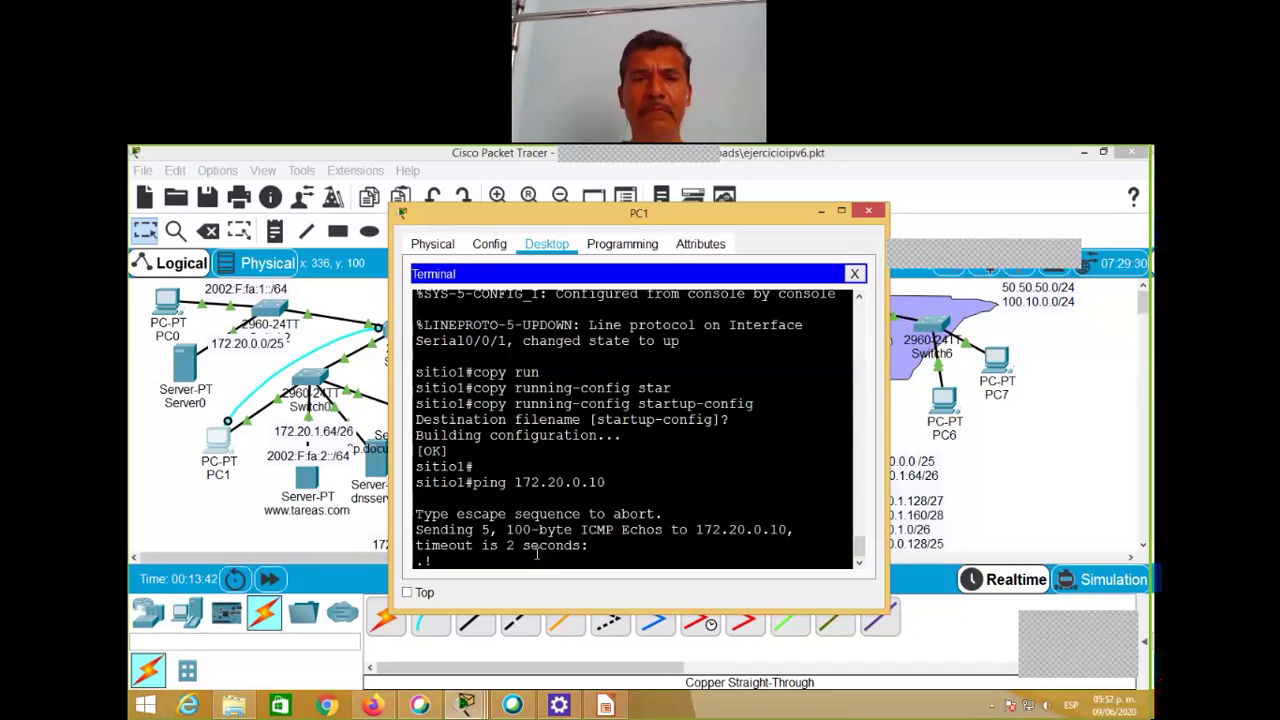
key("Up")
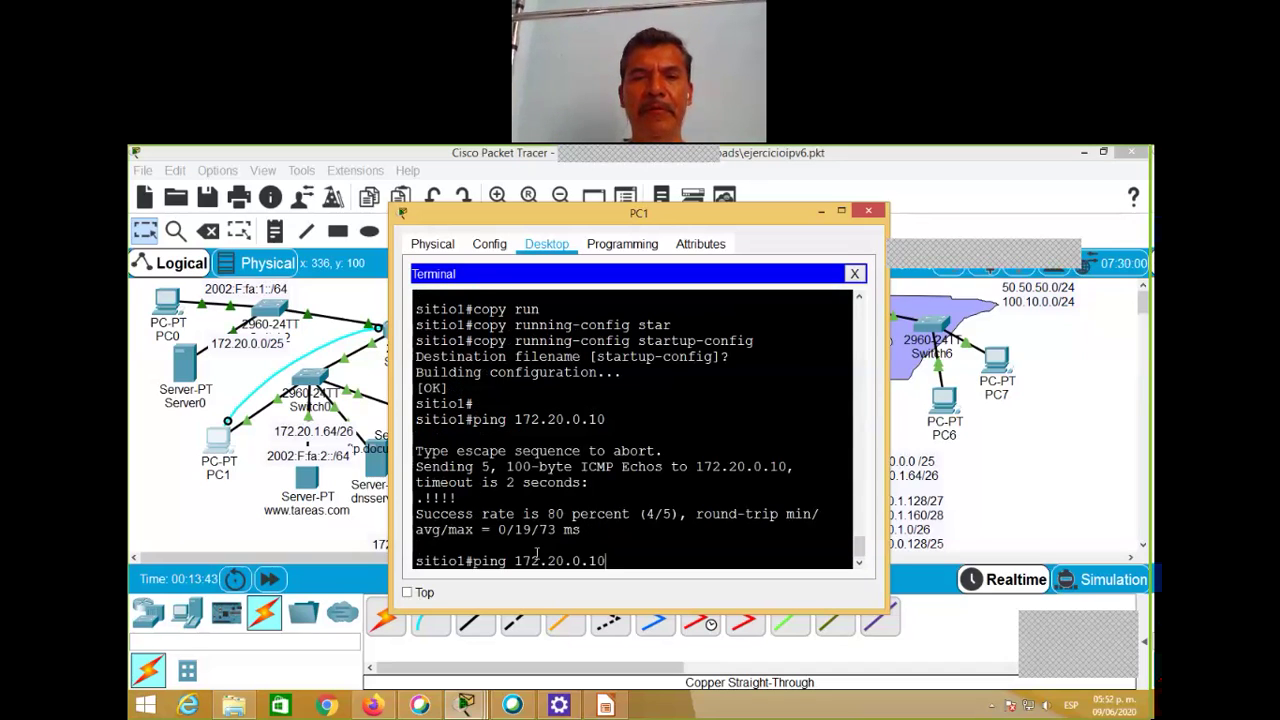
key("Return")
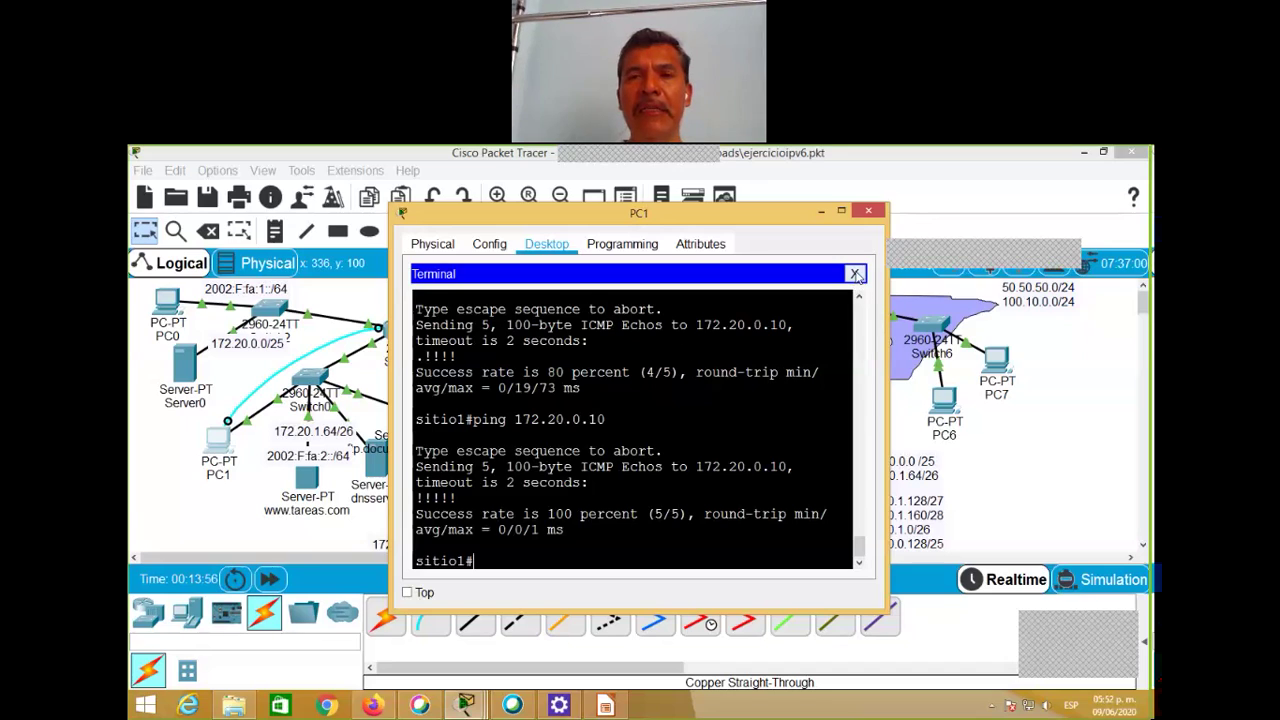
left_click(856, 274)
Step: Close PC1's device window and open Server0's device window
left_click(868, 211)
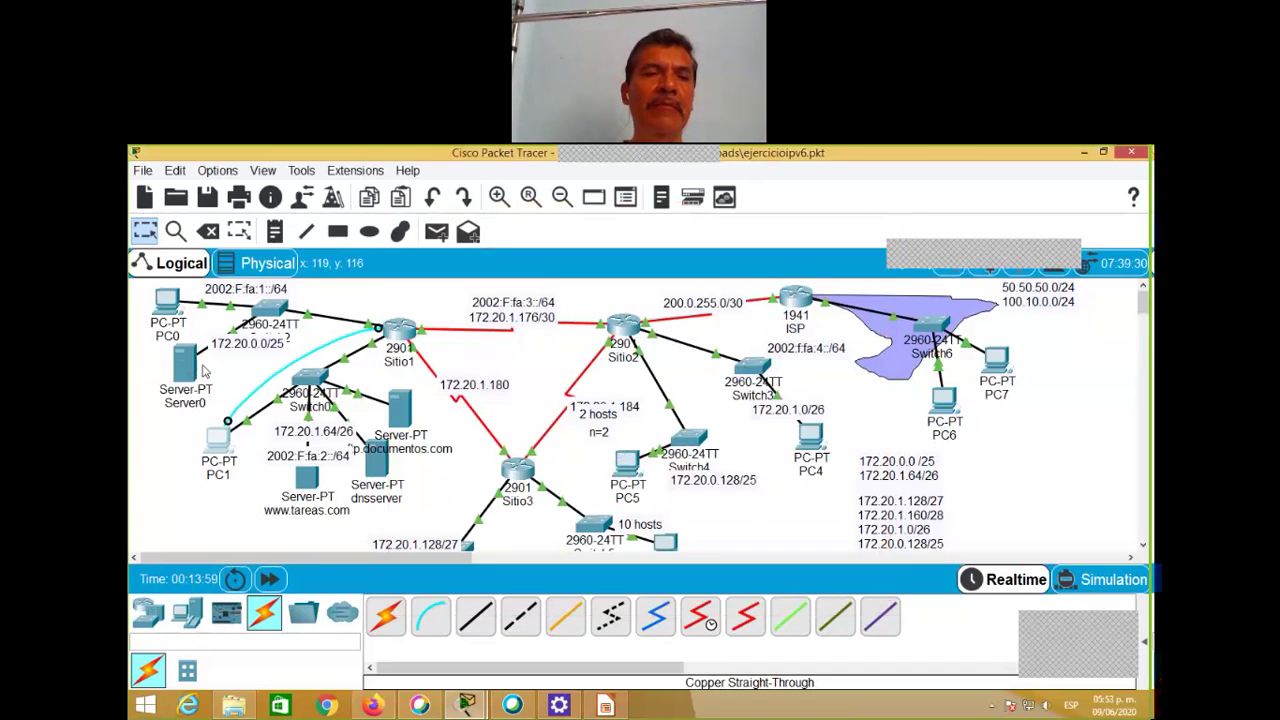
mouse_move(187, 368)
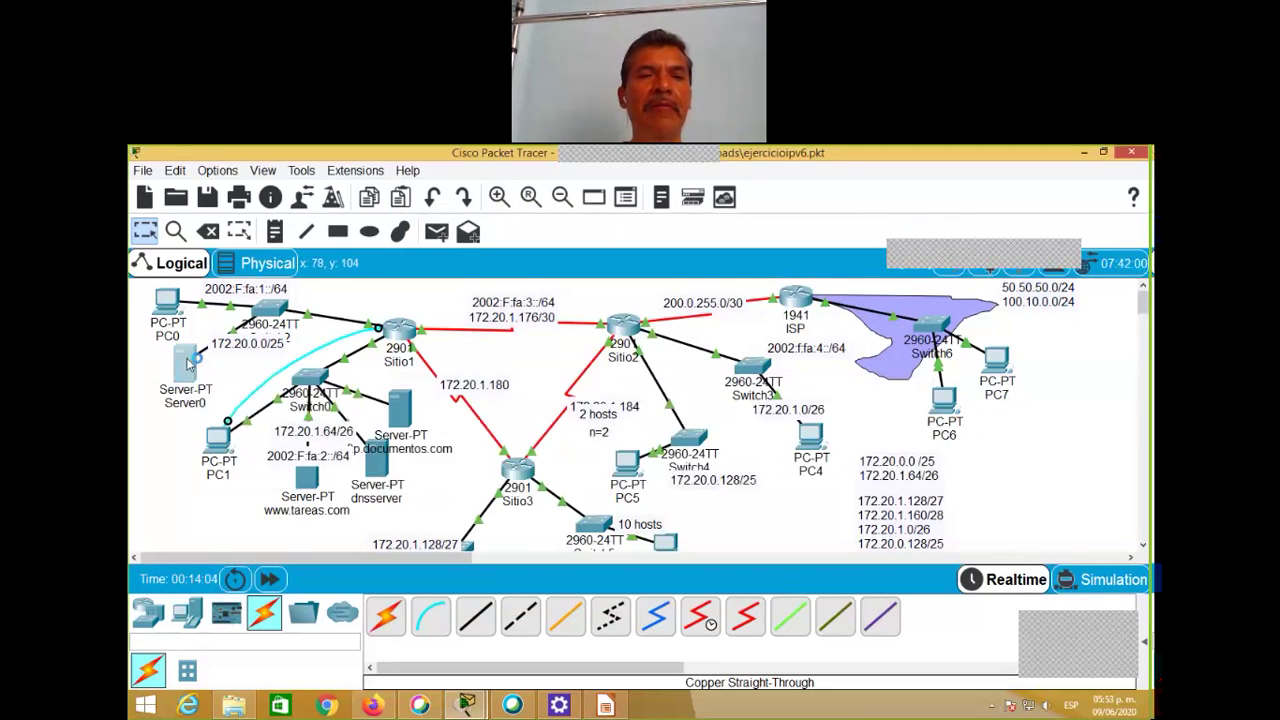
left_click(187, 365)
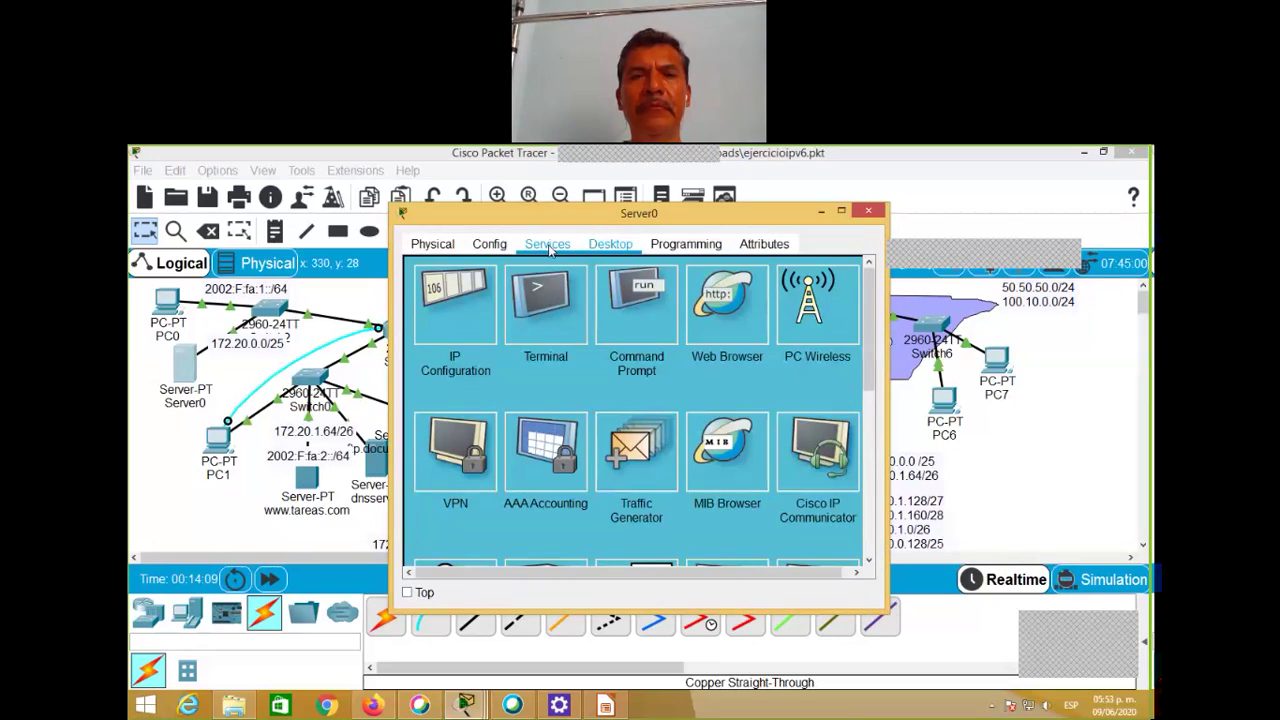
Step: Review Server0's DNS, TFTP and FTP service pages, end on TFTP, then close Server0's window
left_click(550, 249)
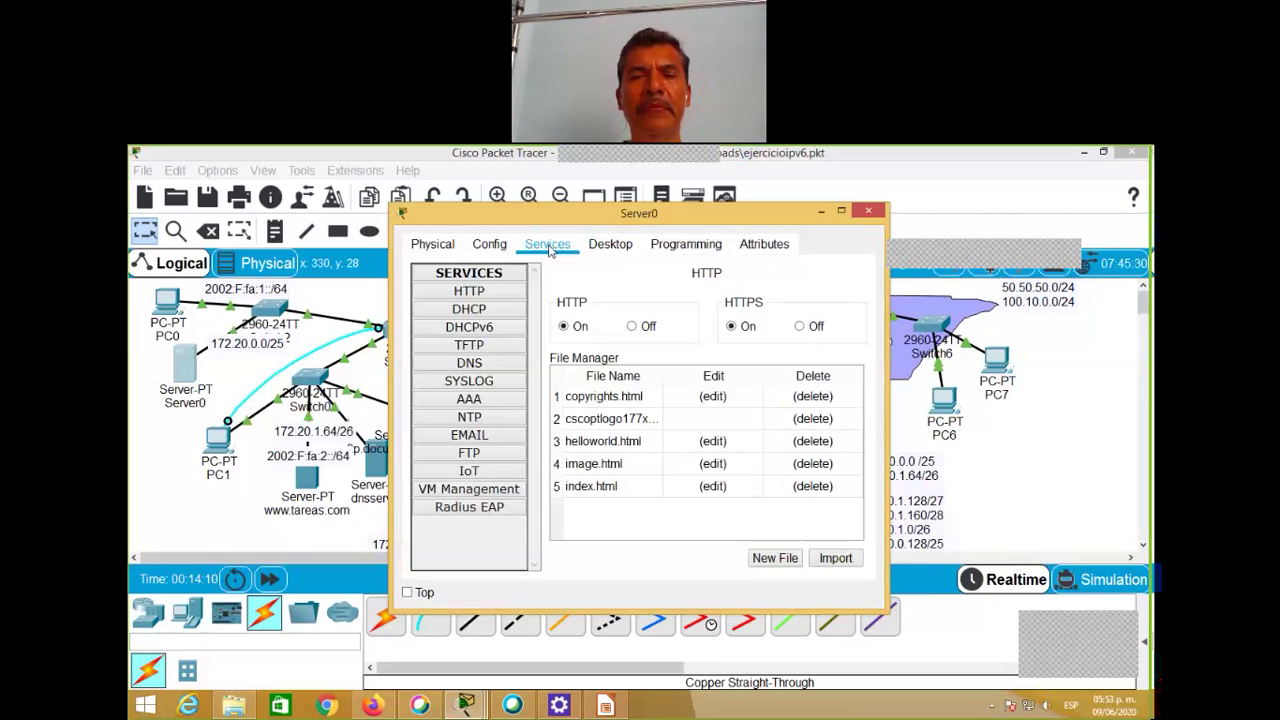
left_click(509, 368)
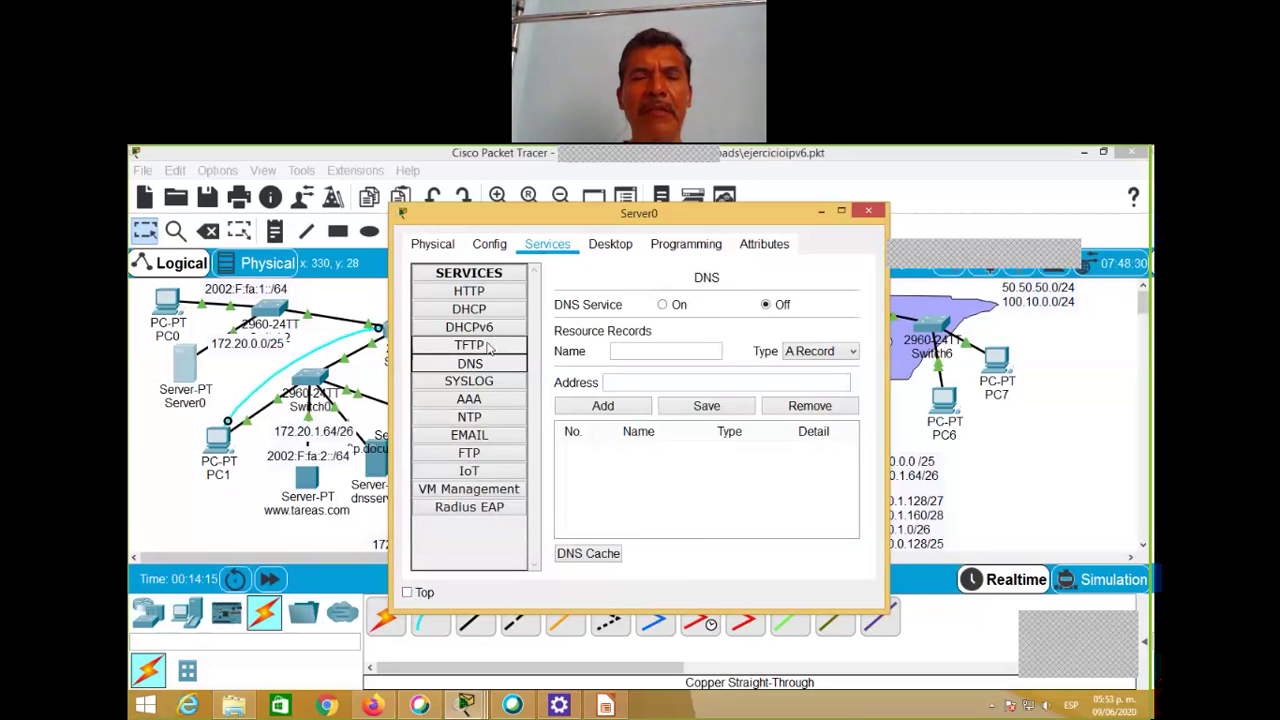
left_click(489, 346)
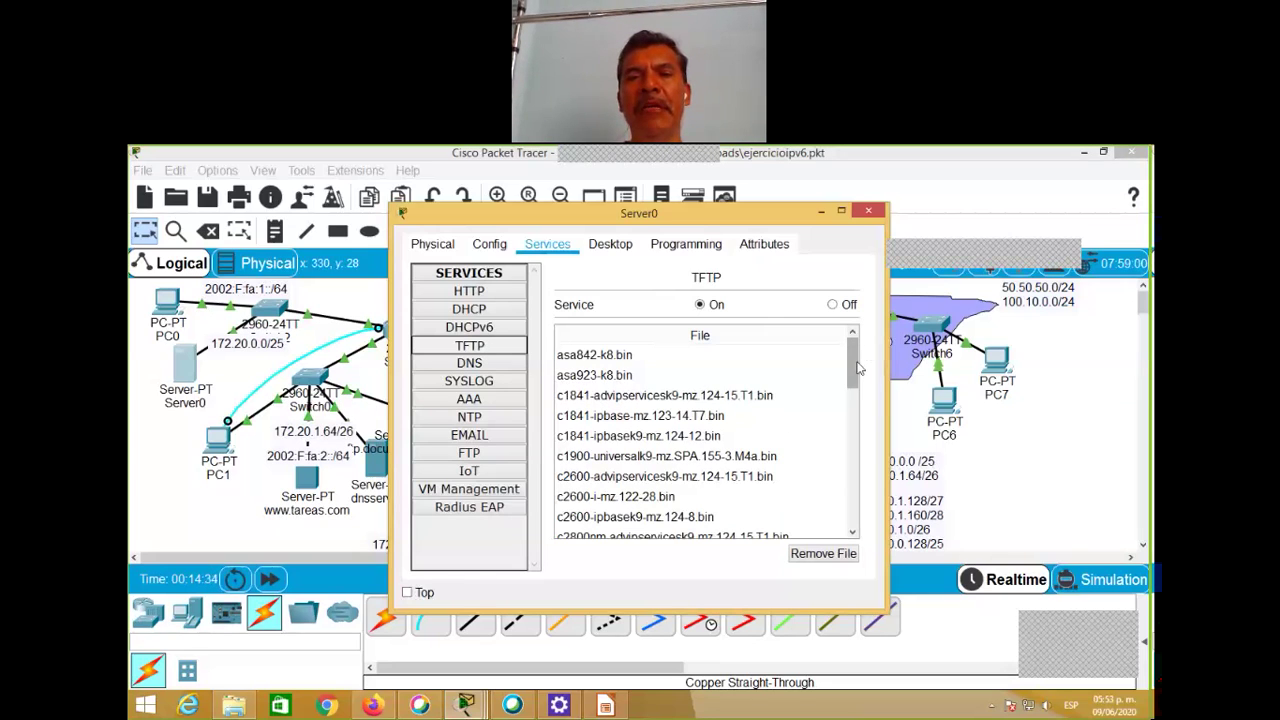
mouse_move(857, 368)
left_mouse_down()
mouse_move(851, 505)
mouse_move(853, 360)
left_mouse_up()
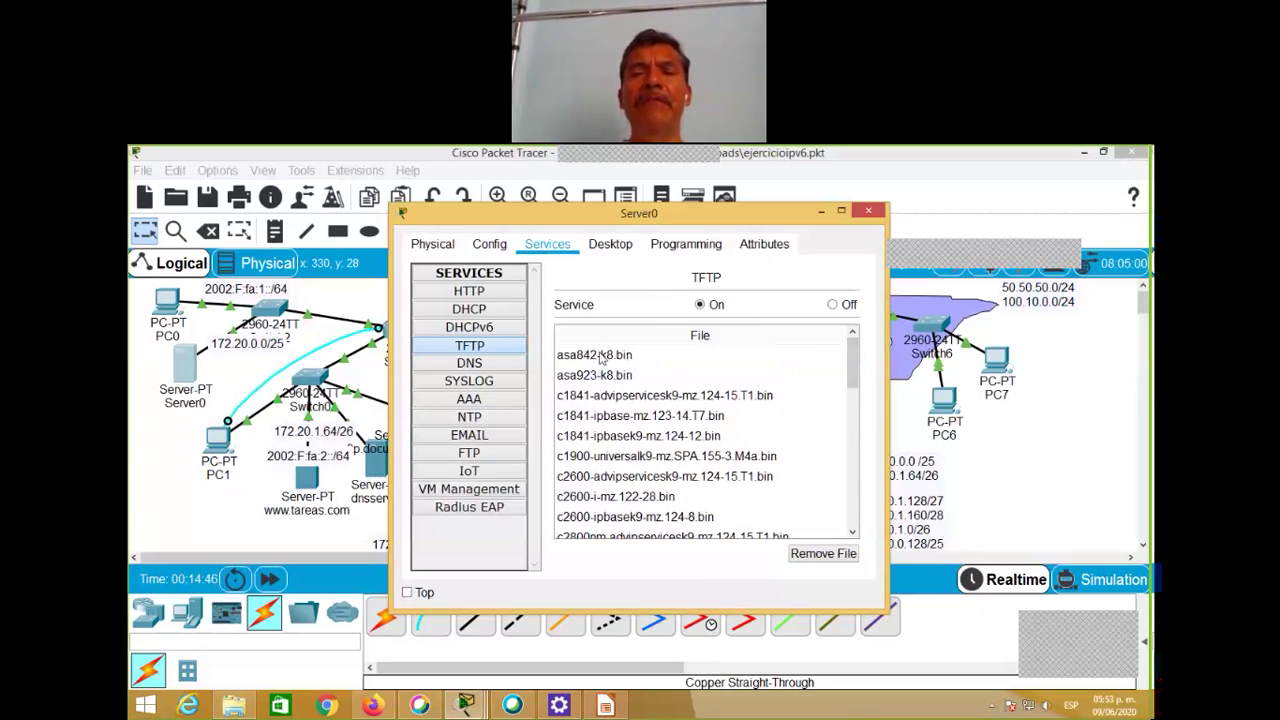
left_click(470, 453)
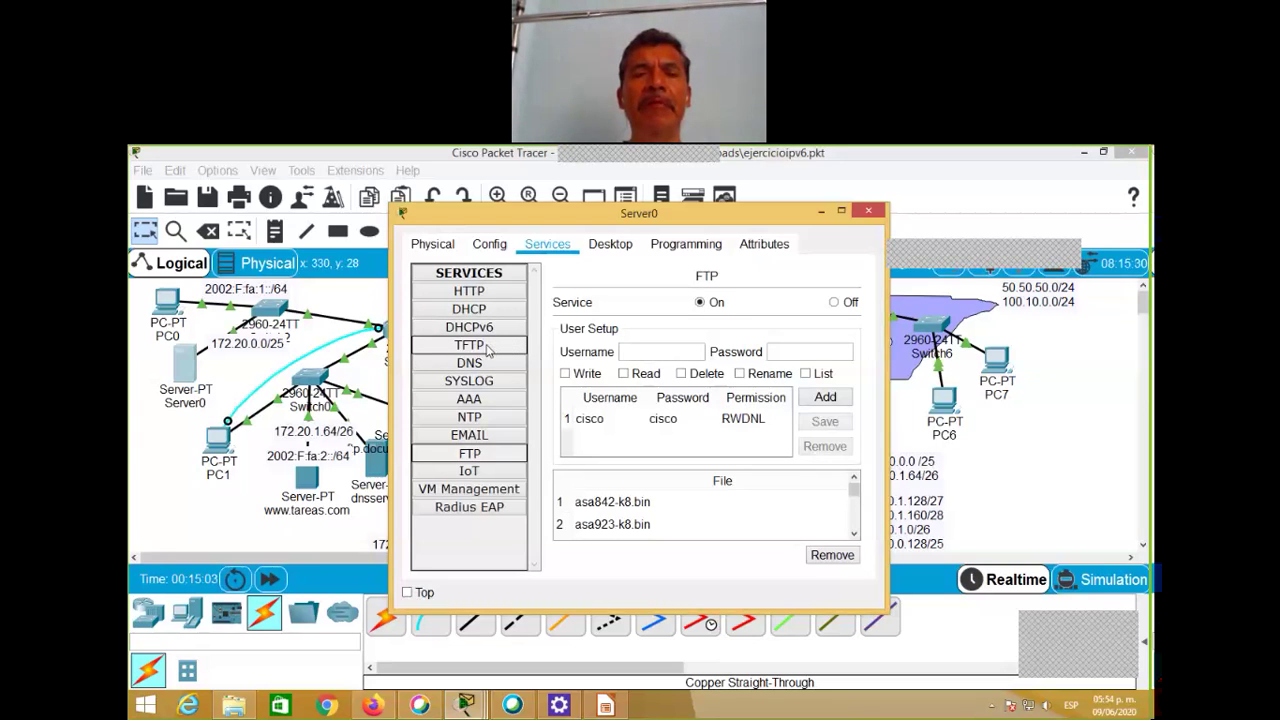
left_click(487, 346)
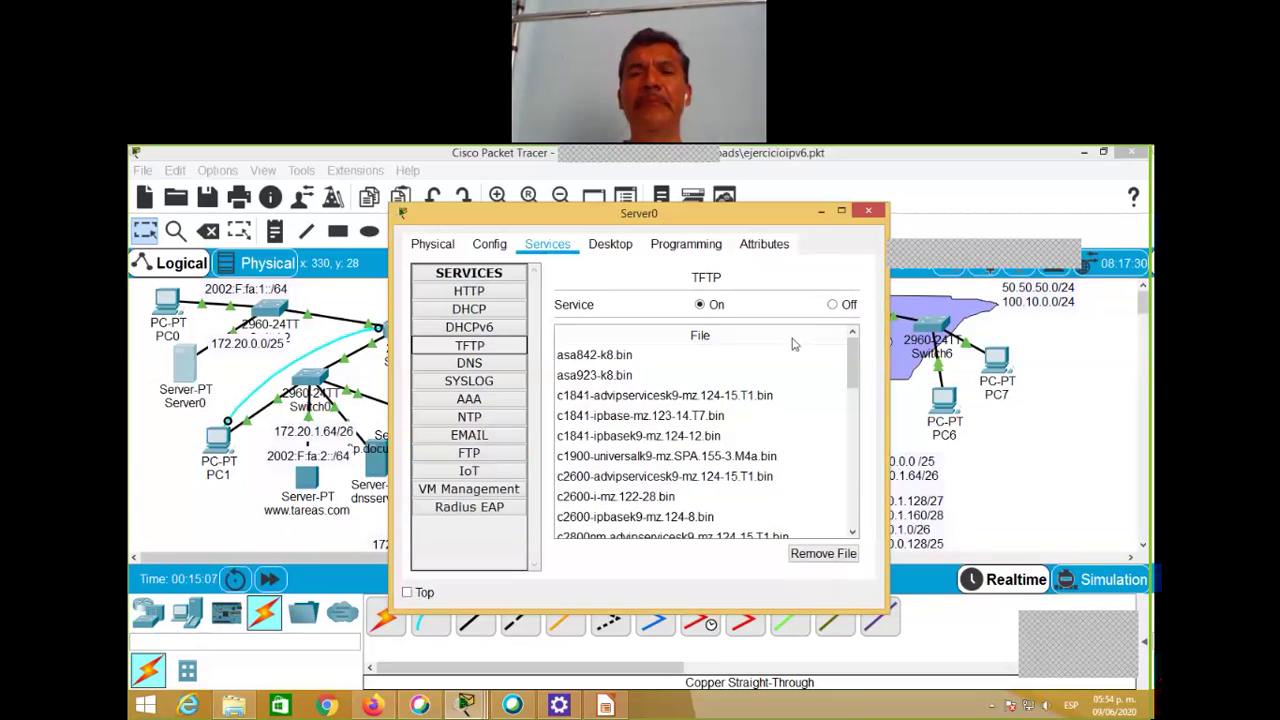
left_click(868, 214)
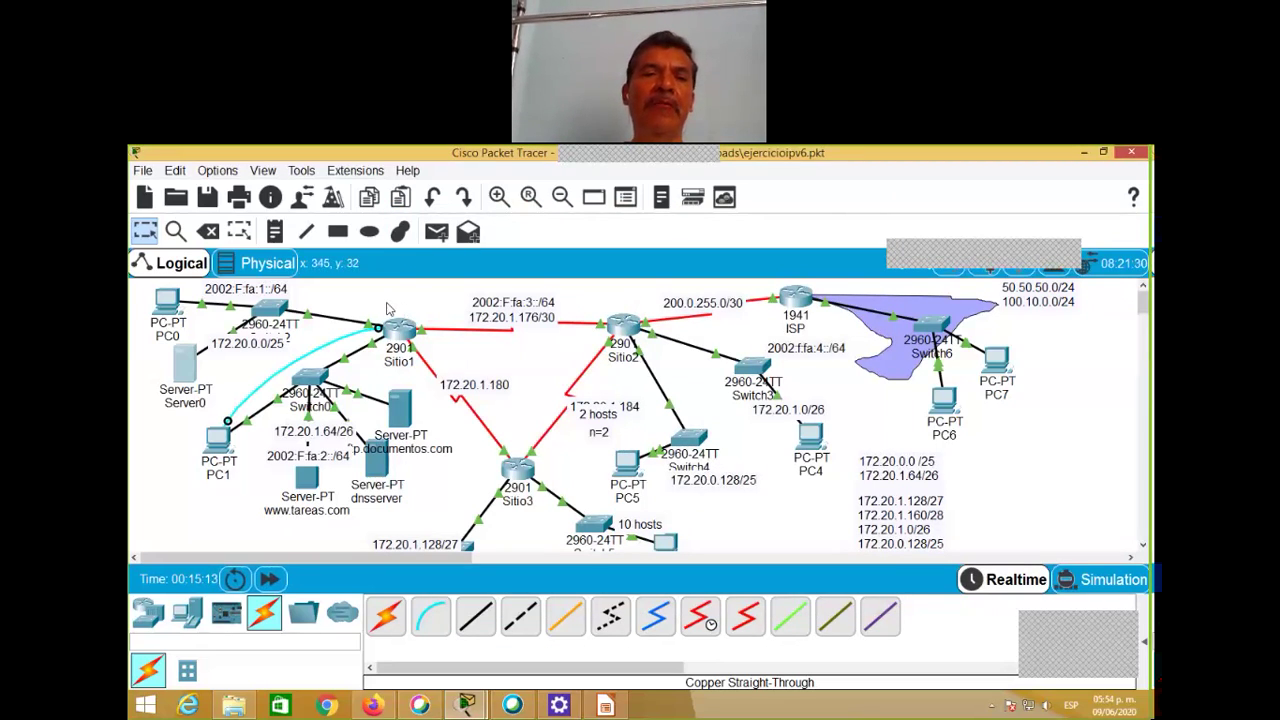
Step: Open PC1's console terminal to Sitio1 with default port settings, and move its window up-right
left_click(222, 440)
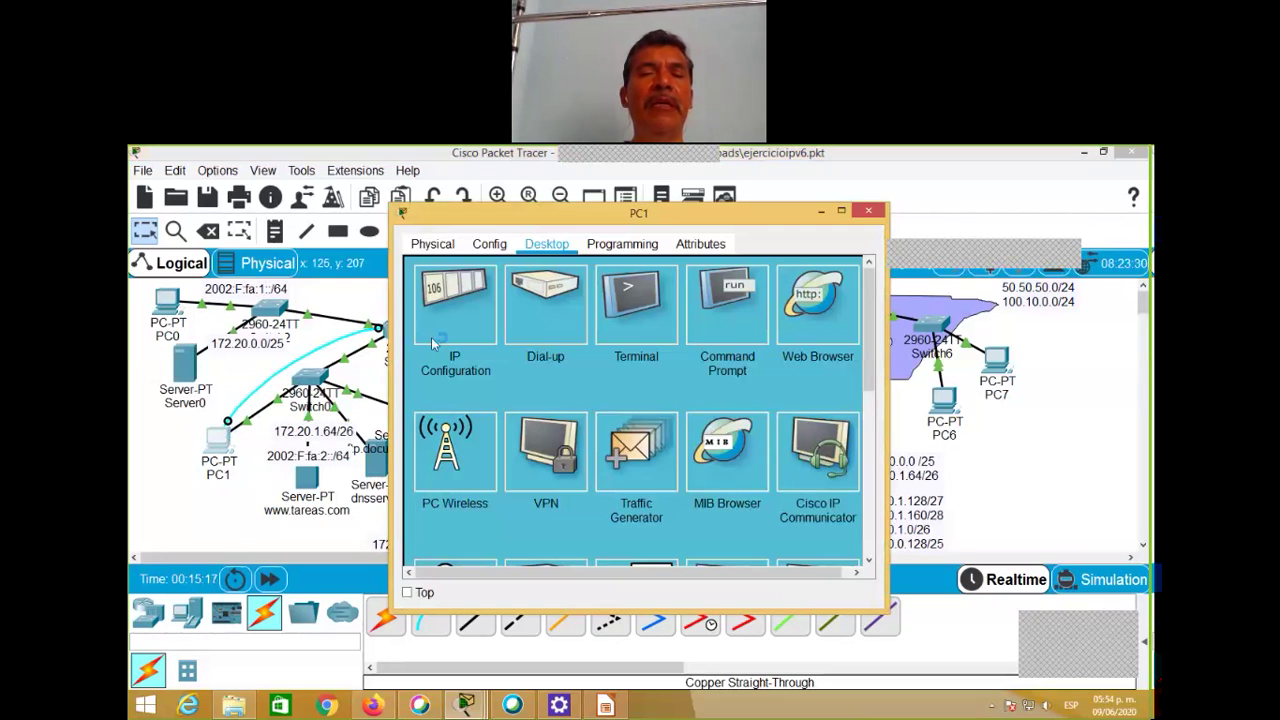
left_click(625, 313)
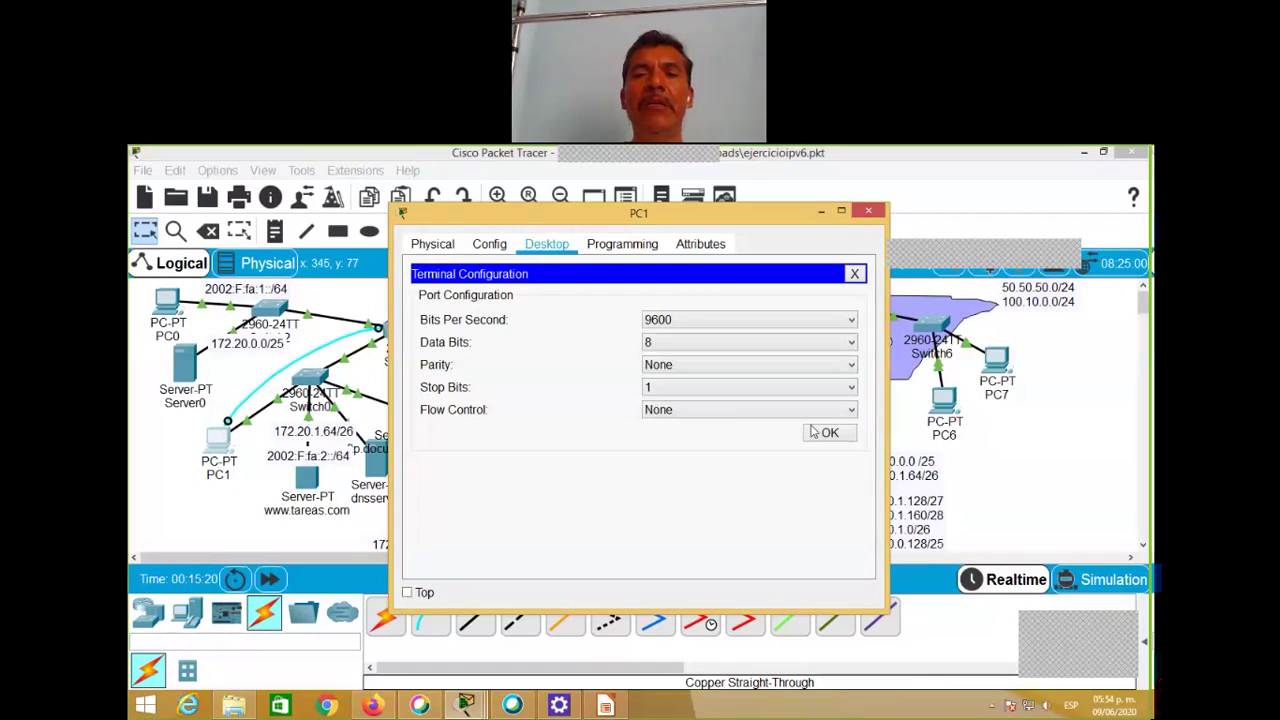
left_click(829, 433)
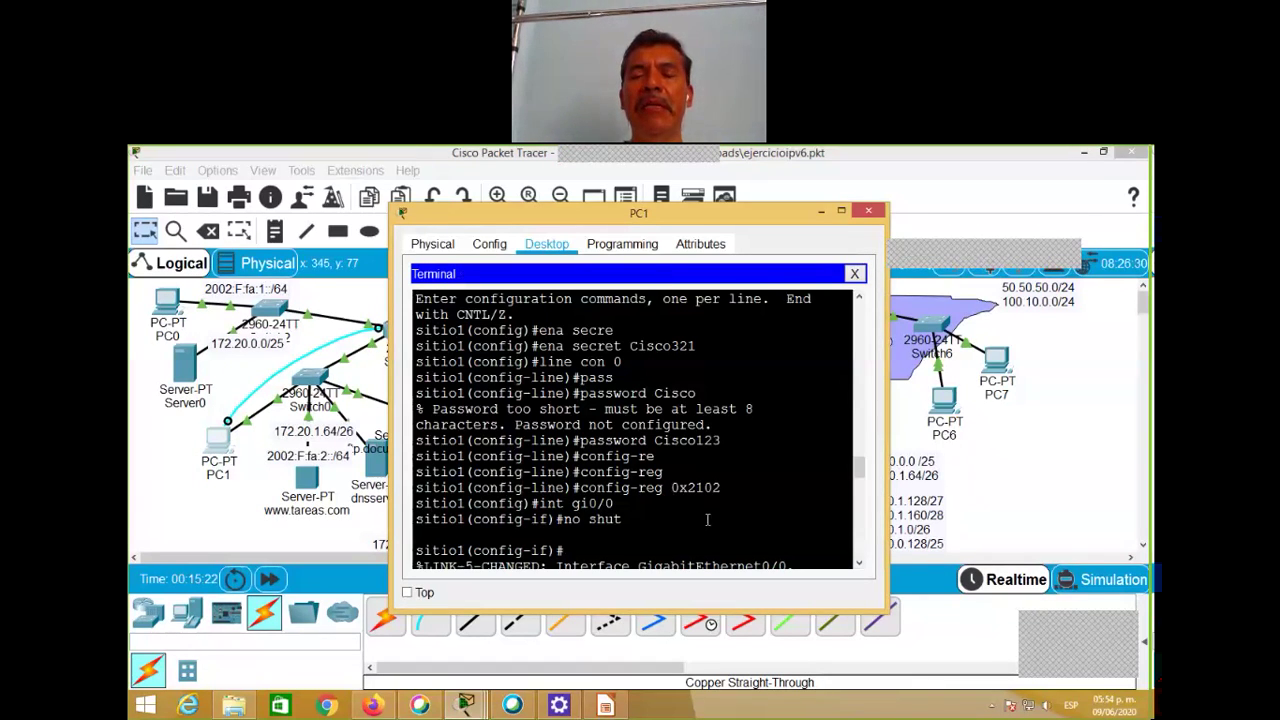
left_click_drag(860, 477, 862, 575)
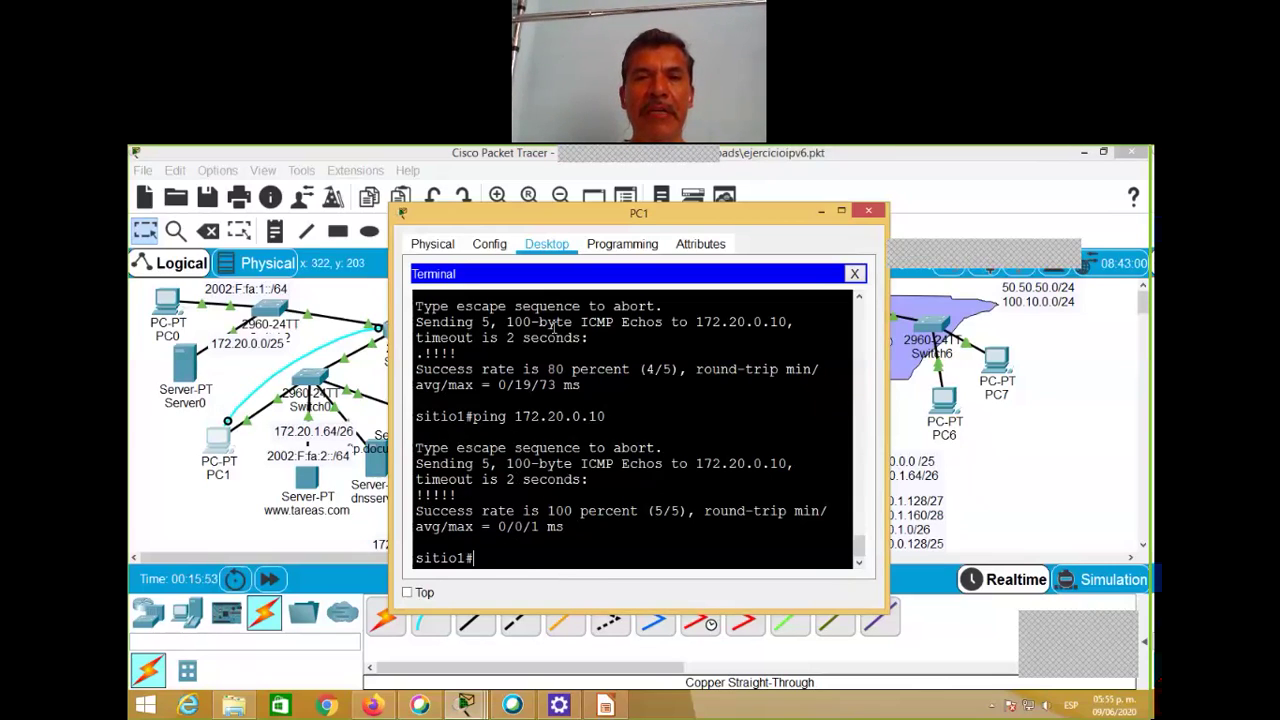
left_click_drag(619, 214, 661, 186)
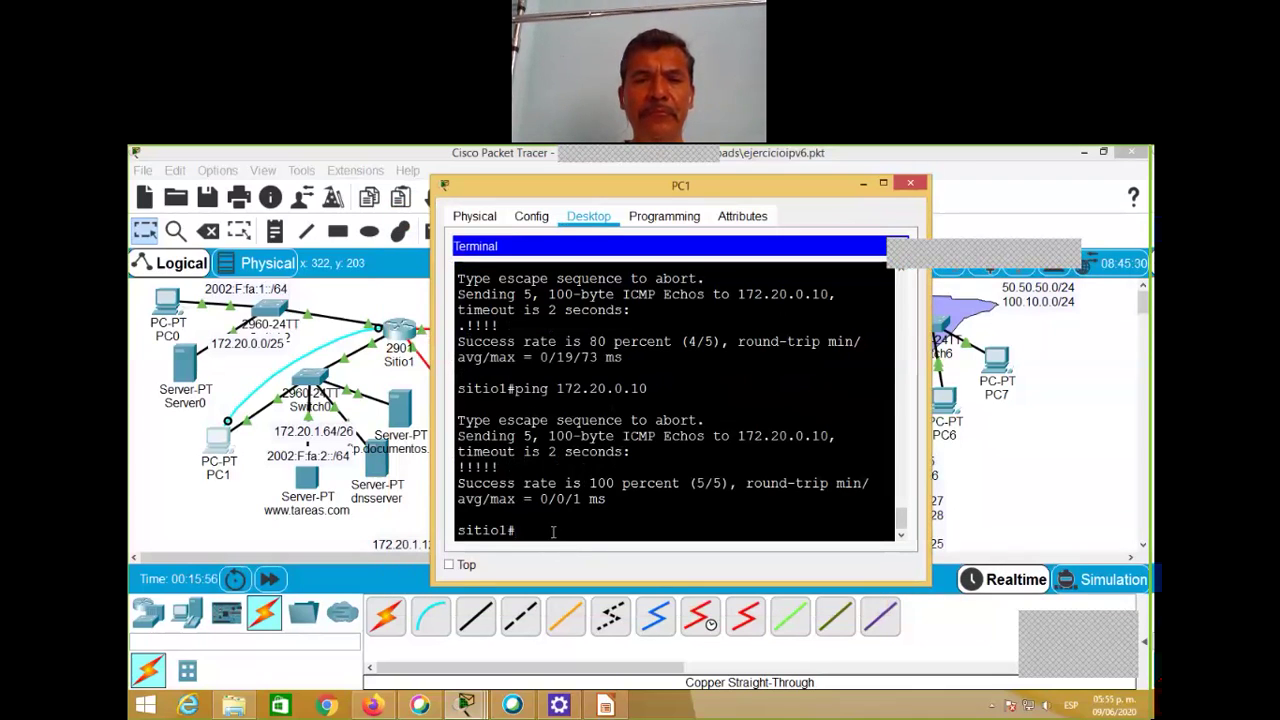
Step: Run 'copy running-config tftp' on Sitio1, correcting a typo and enlarging the terminal
type("cop")
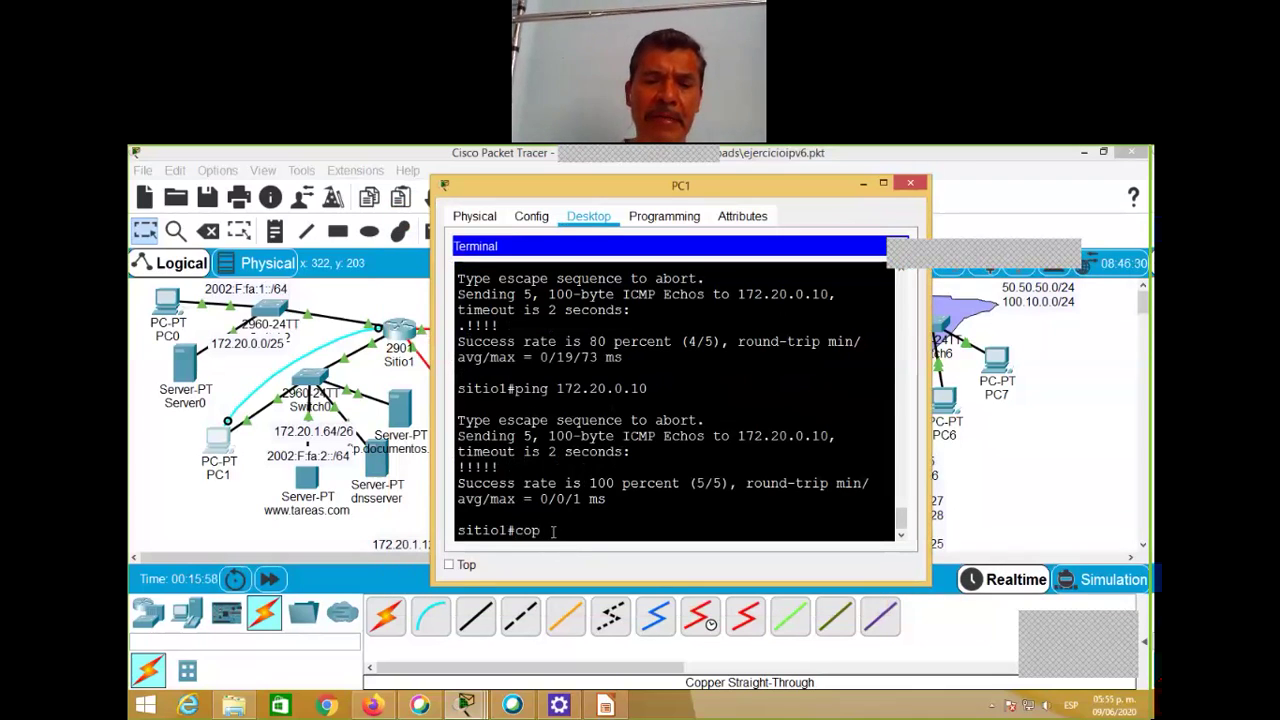
type("y")
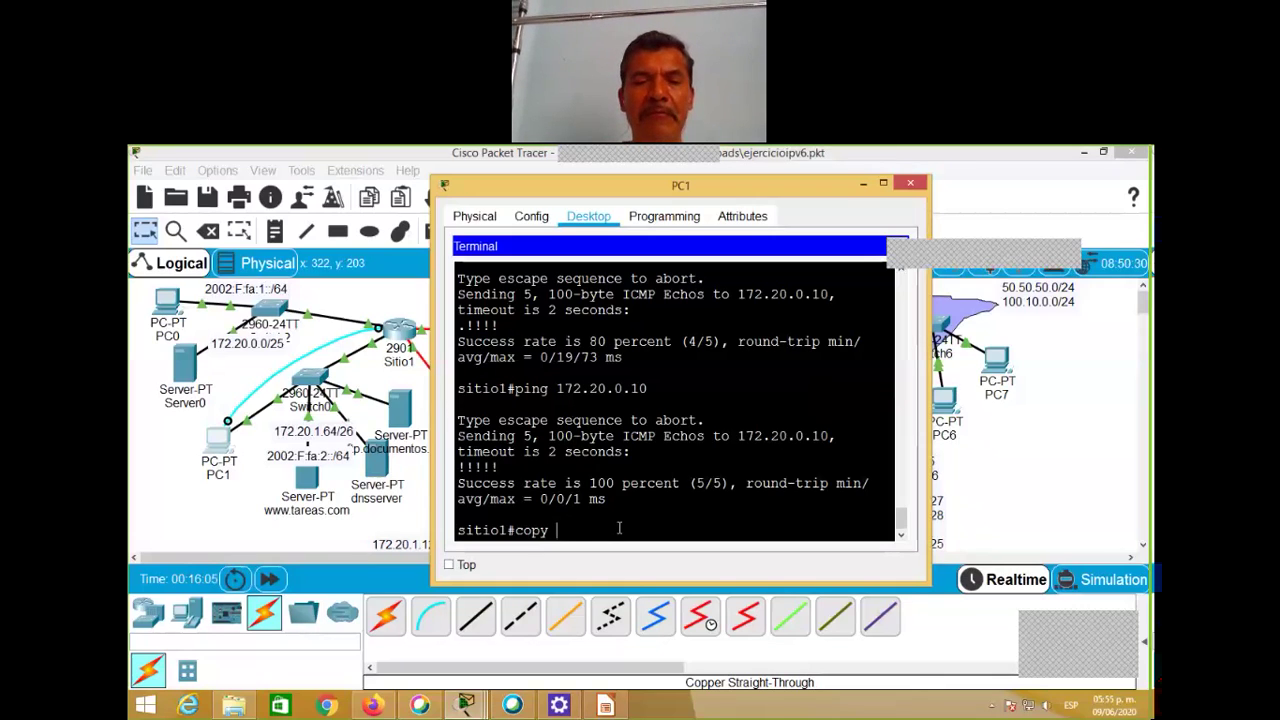
type("run")
key("Tab")
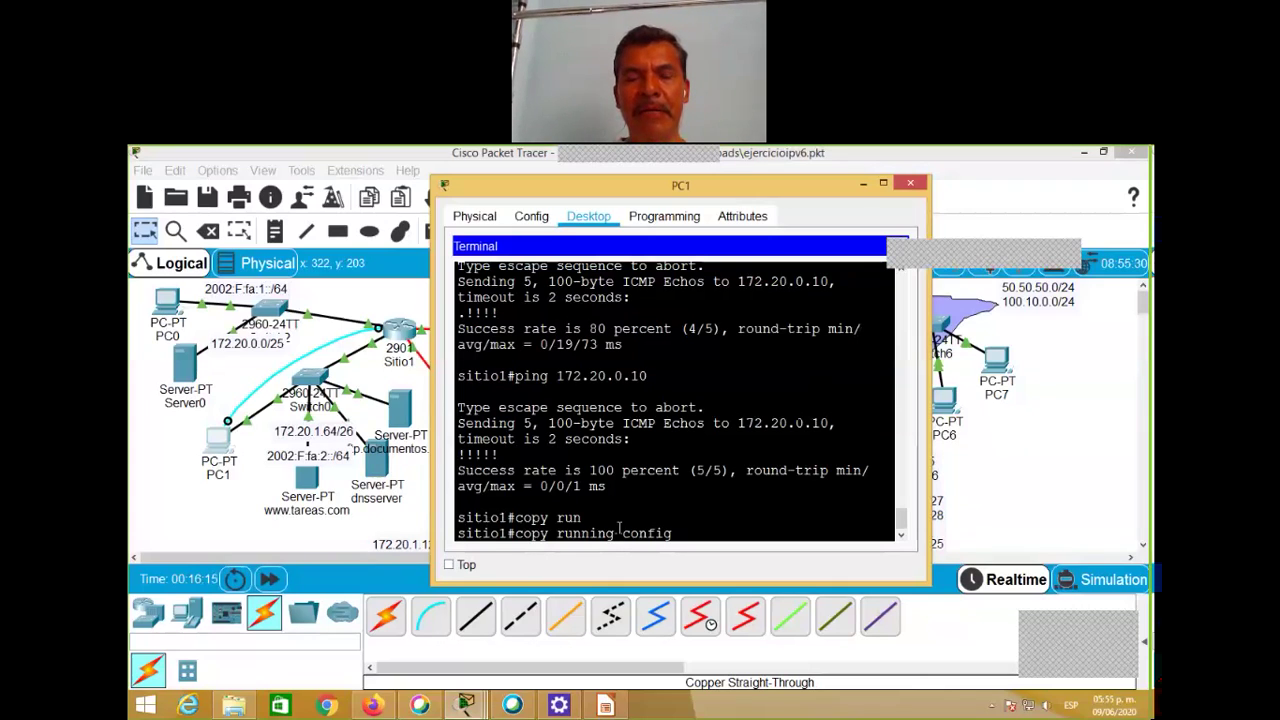
type("tf")
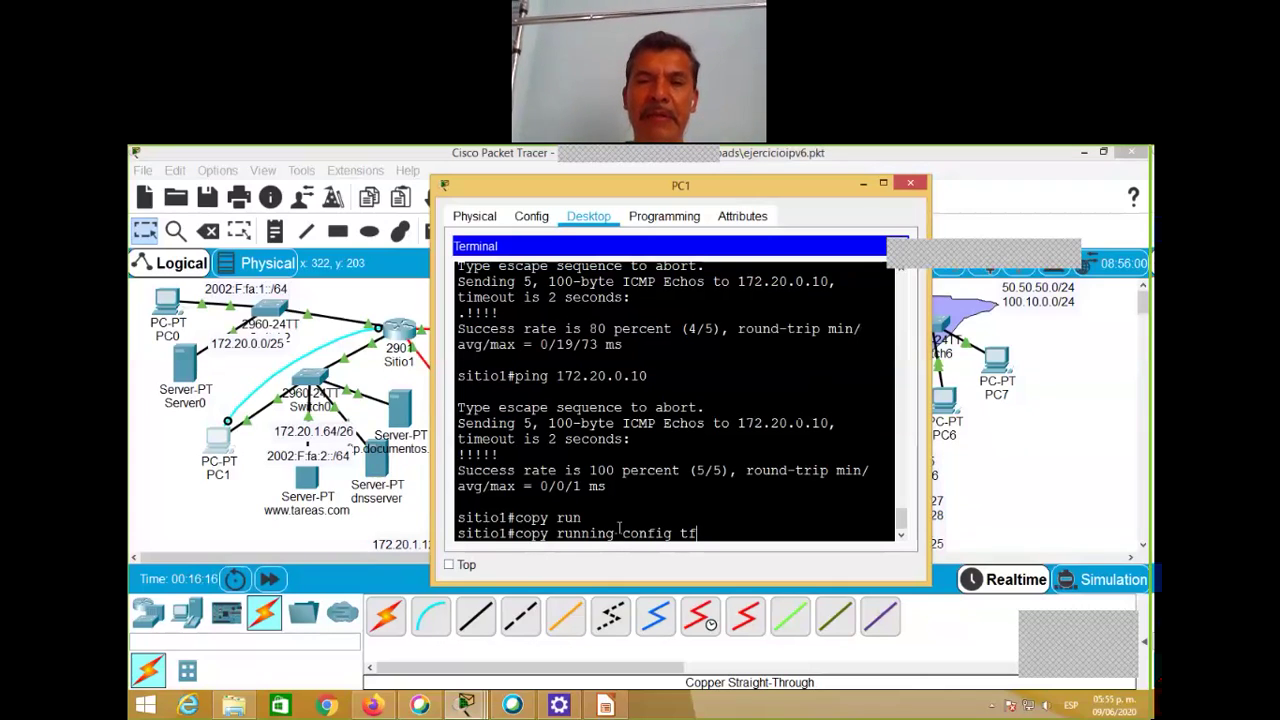
type("p")
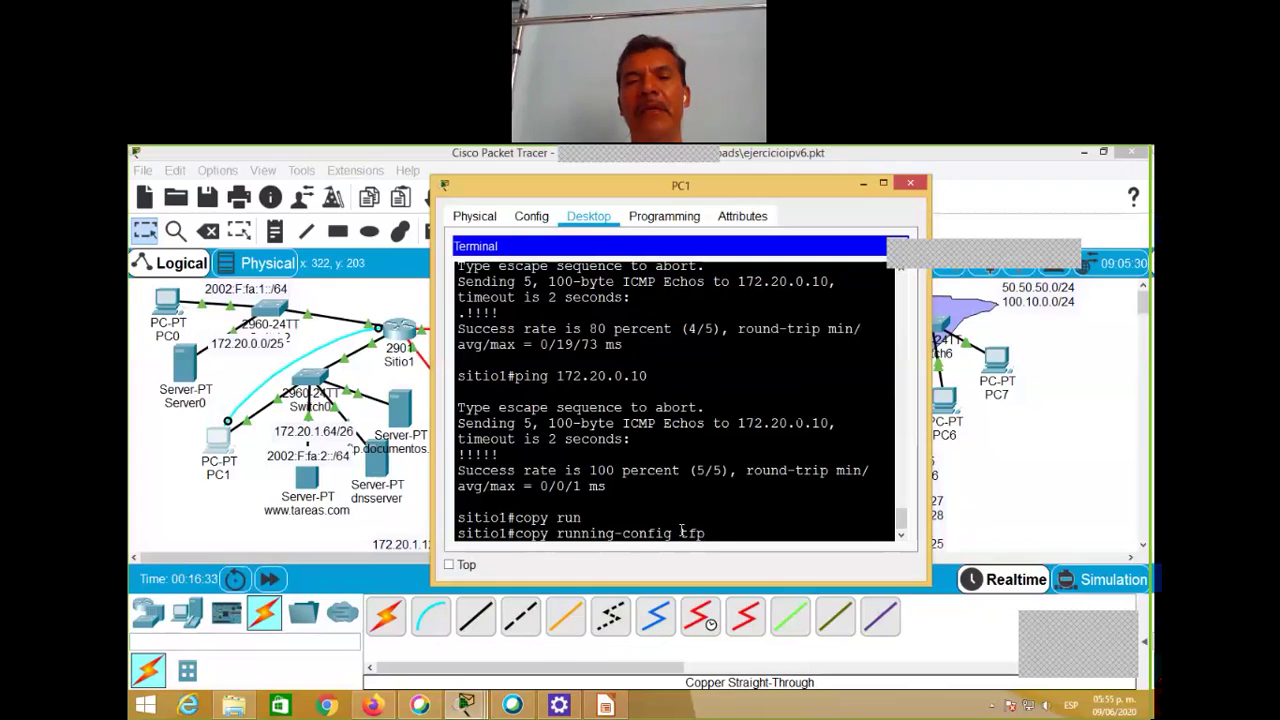
key("BackSpace")
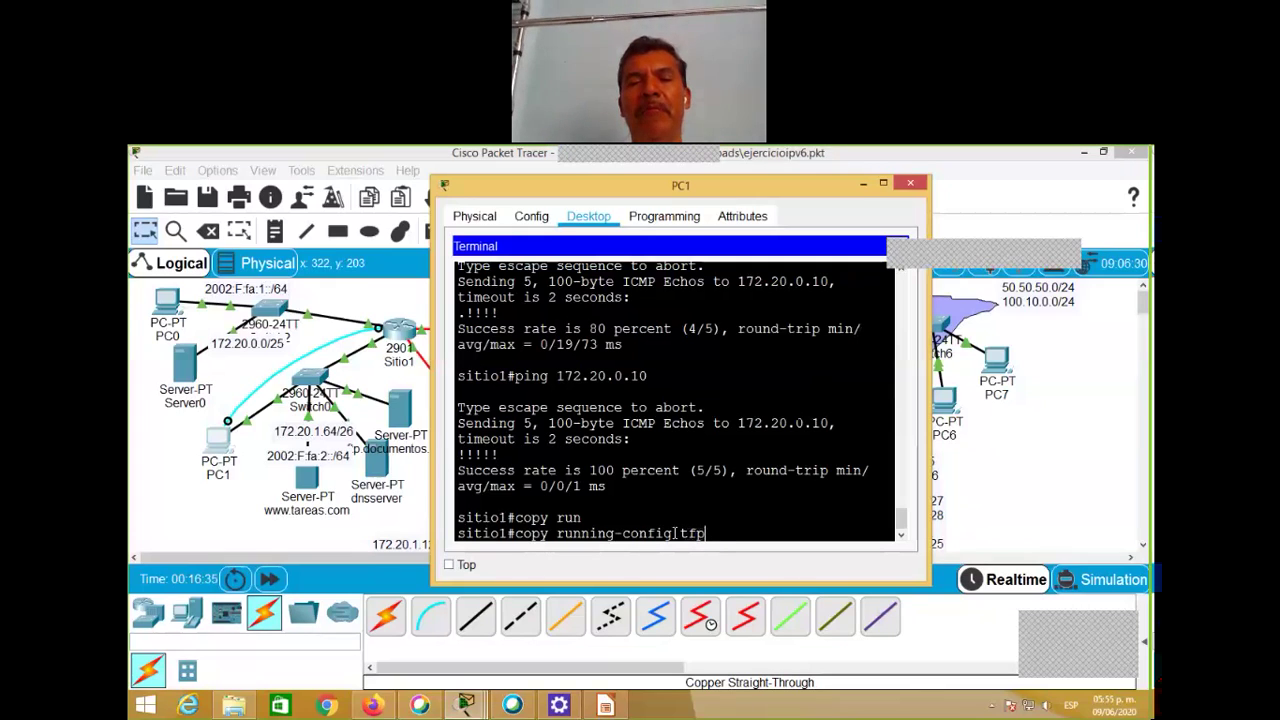
type("tp")
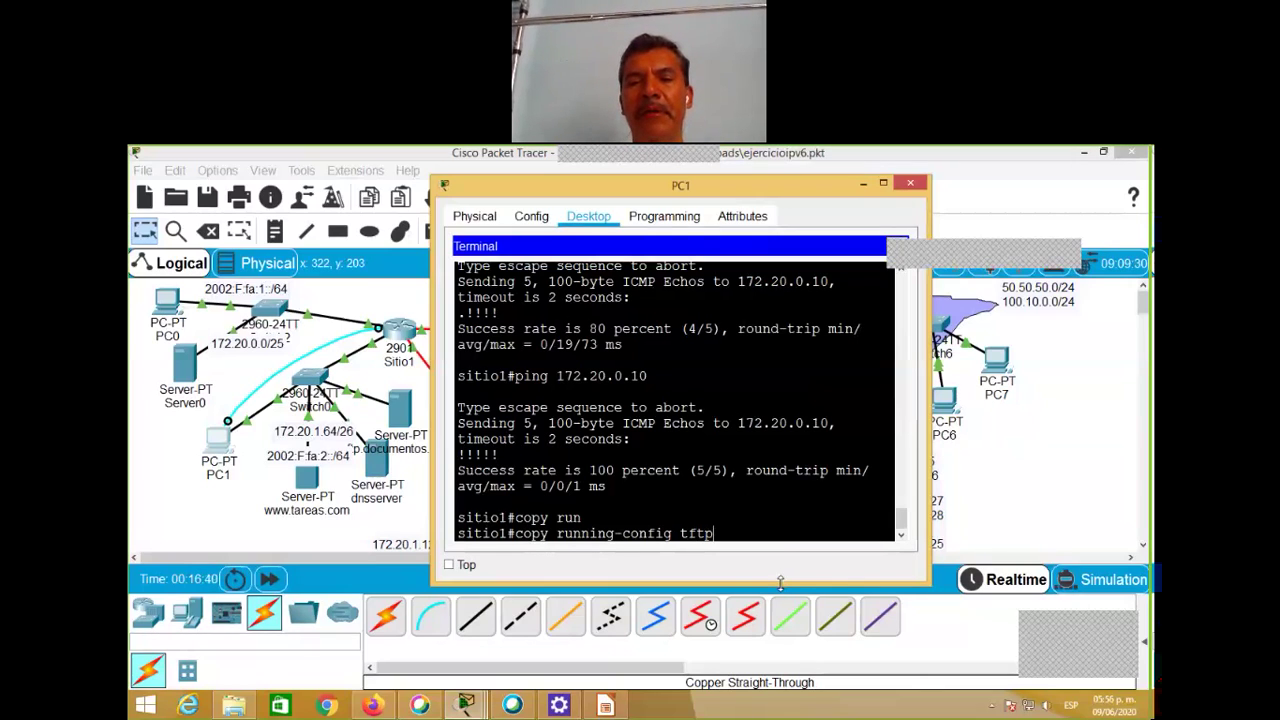
left_click_drag(780, 583, 780, 599)
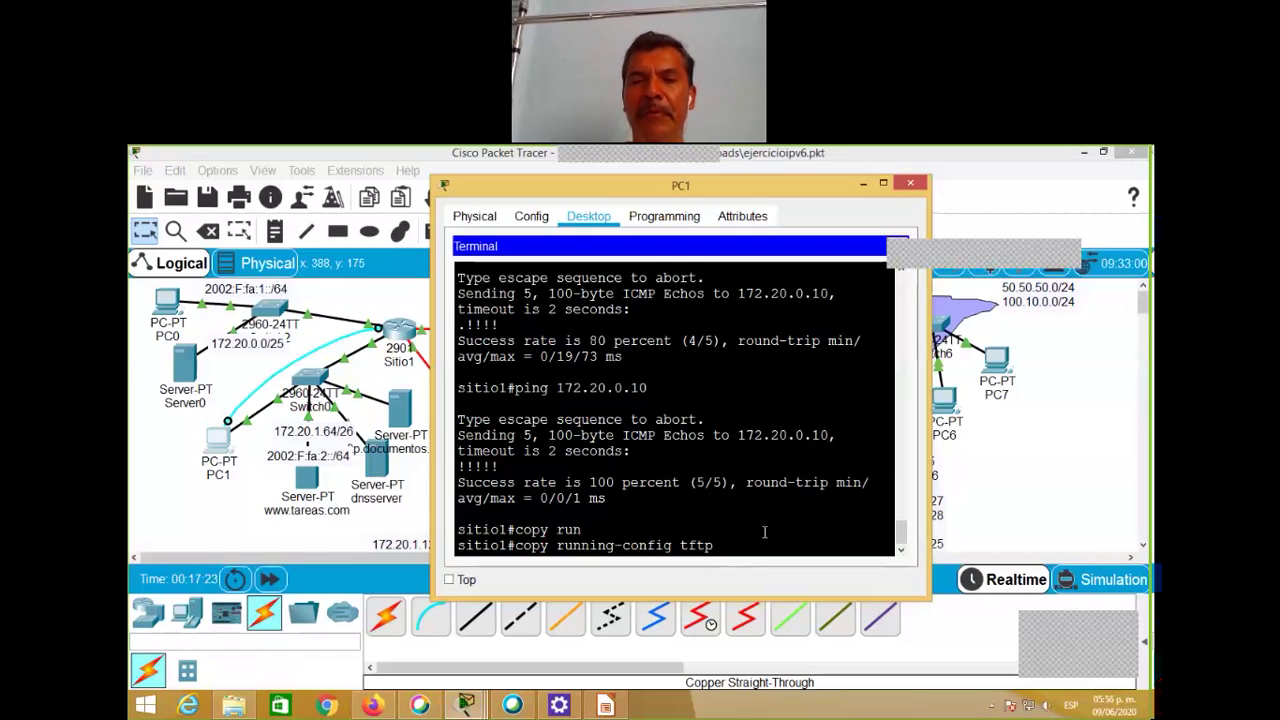
key("Right")
key("Right")
key("Right")
key("Right")
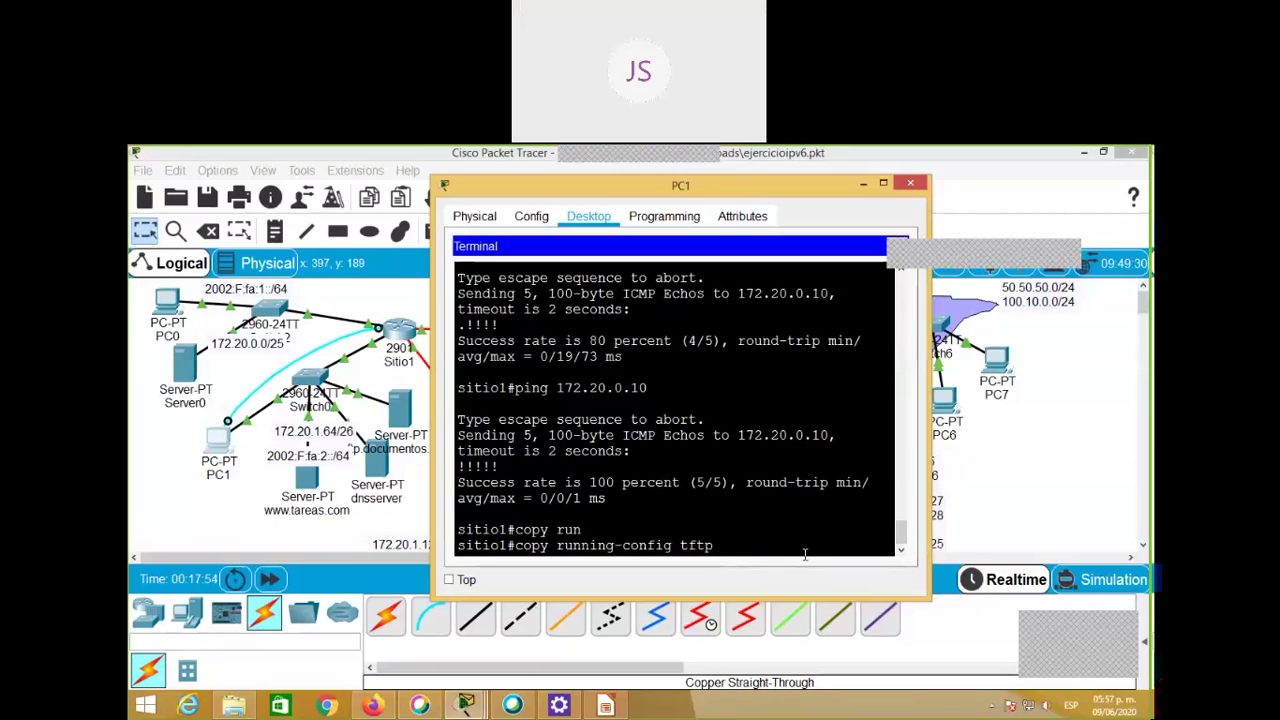
key("Return")
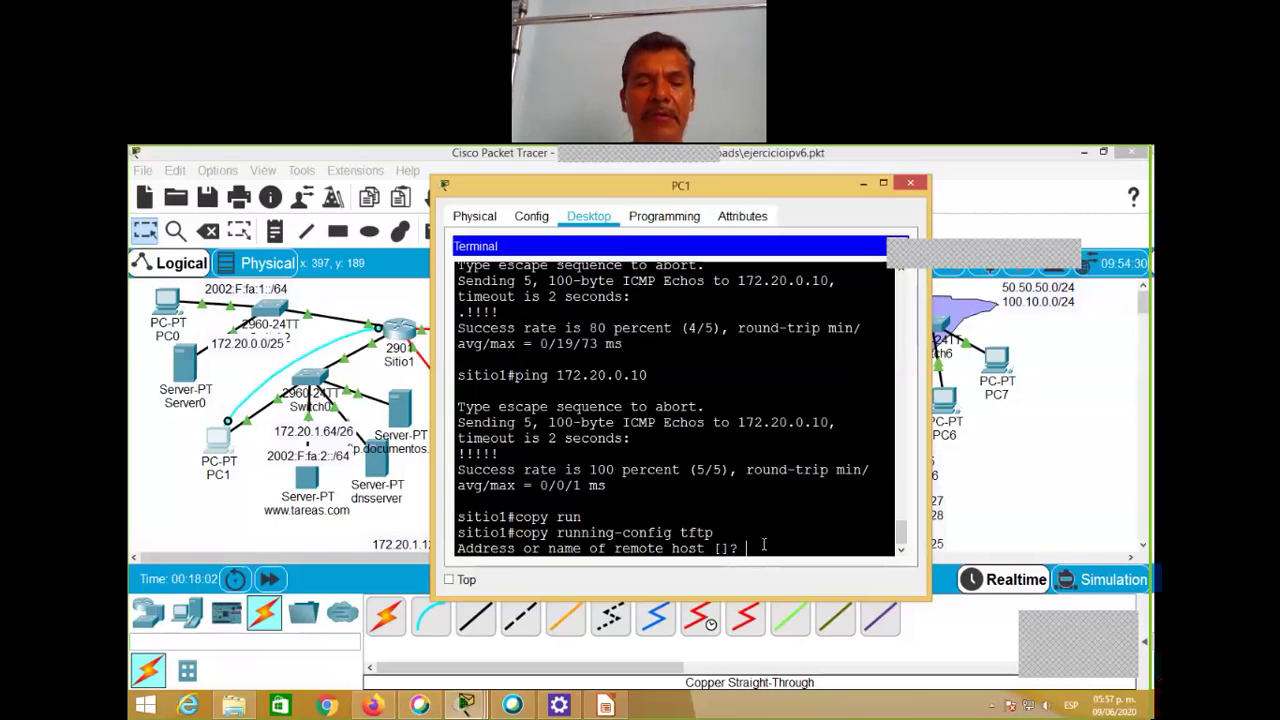
Step: Back up the running config to TFTP server 172.20.0.10 under the default name sitio1-confg
type("172")
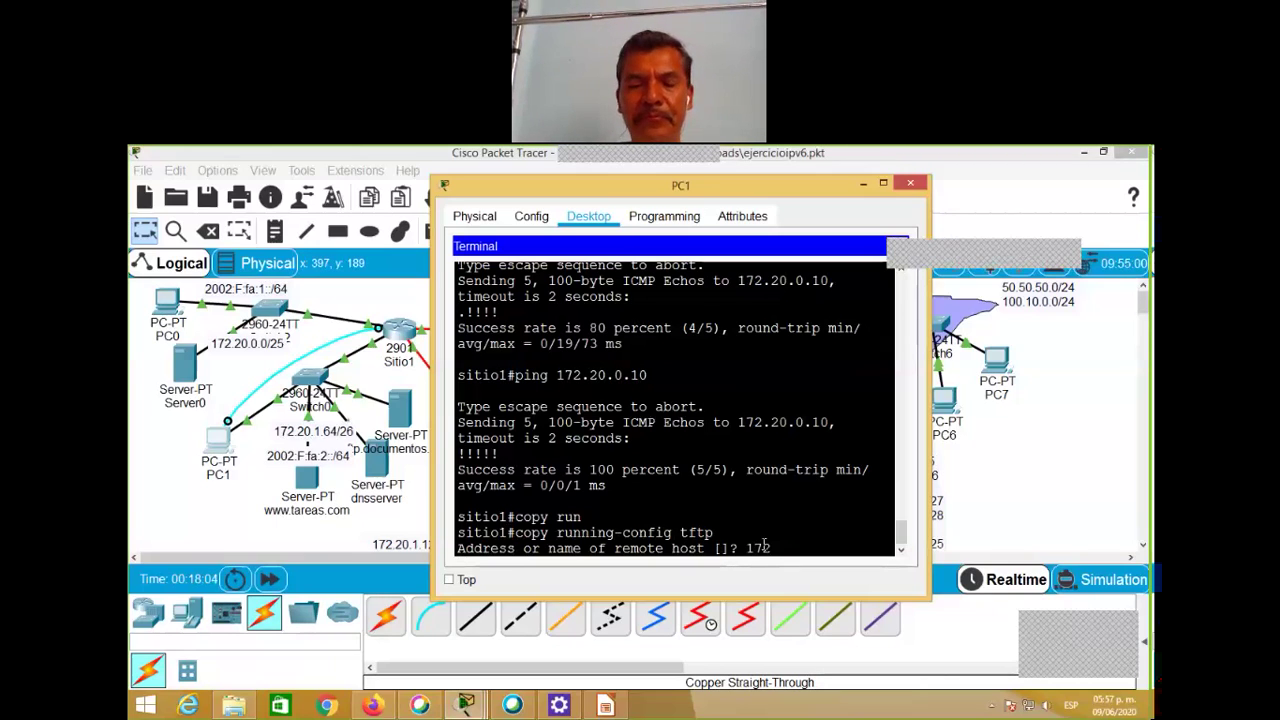
type(".")
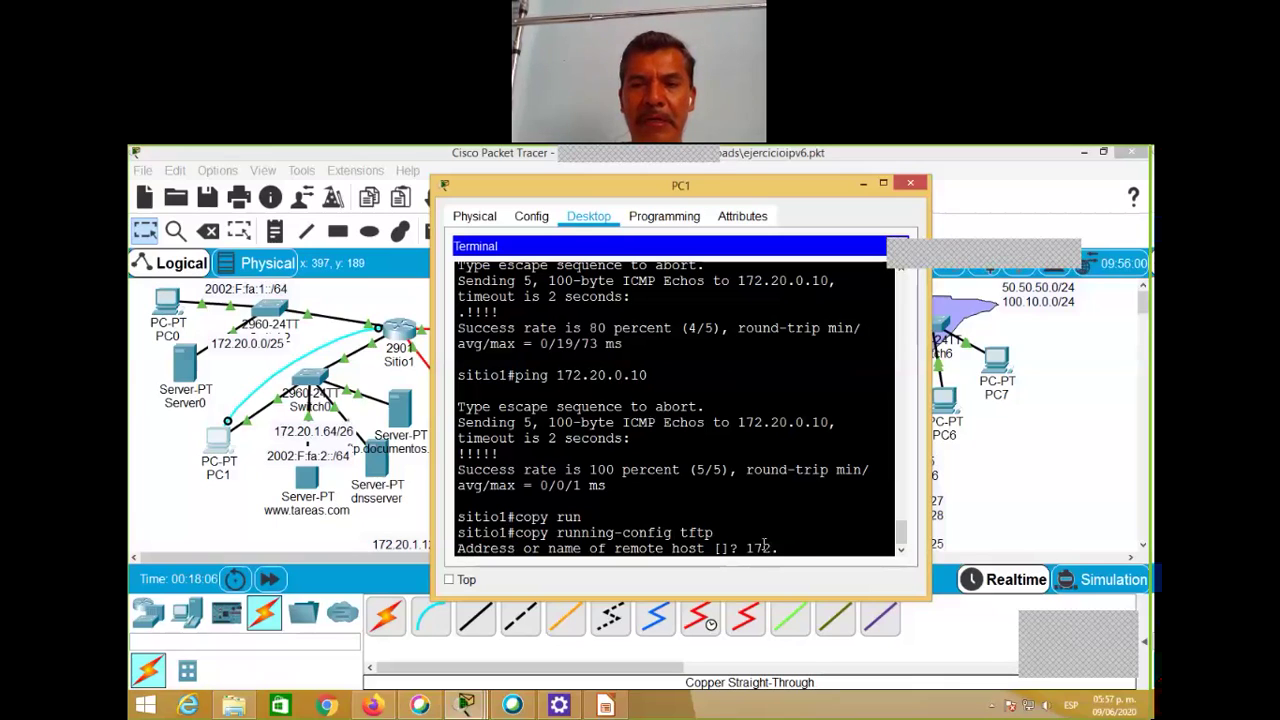
type("20.0")
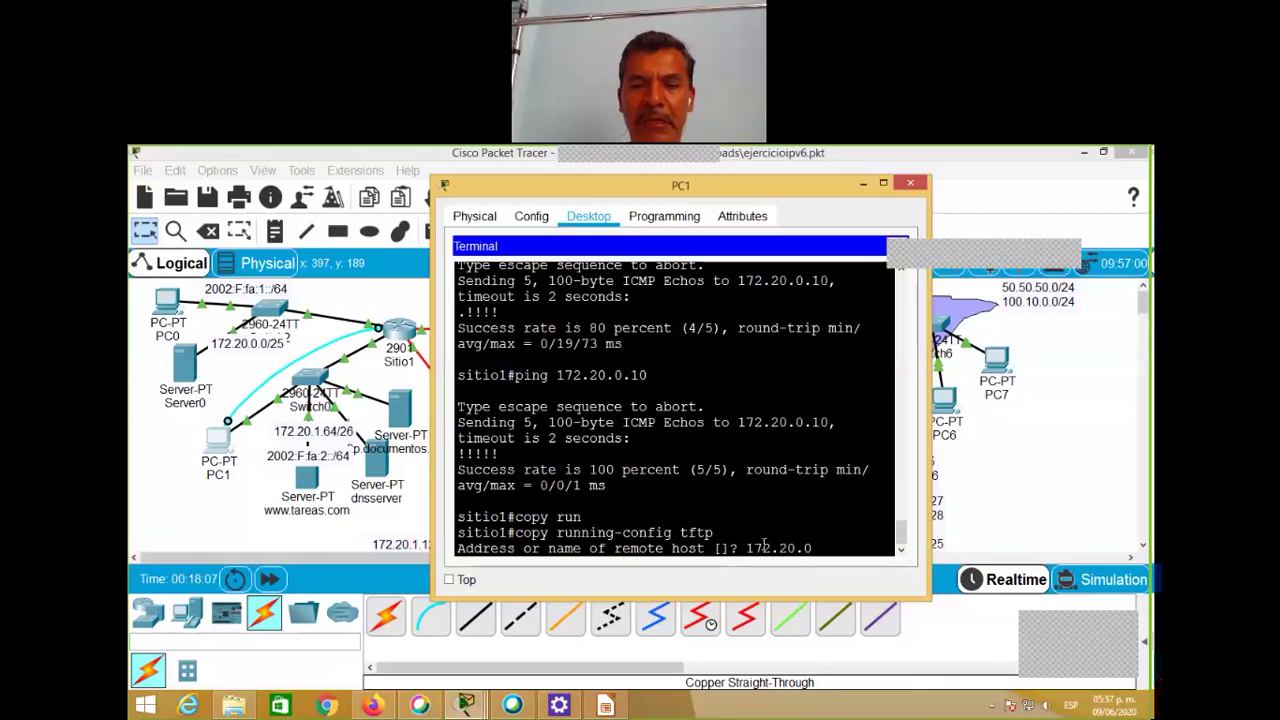
type(".10")
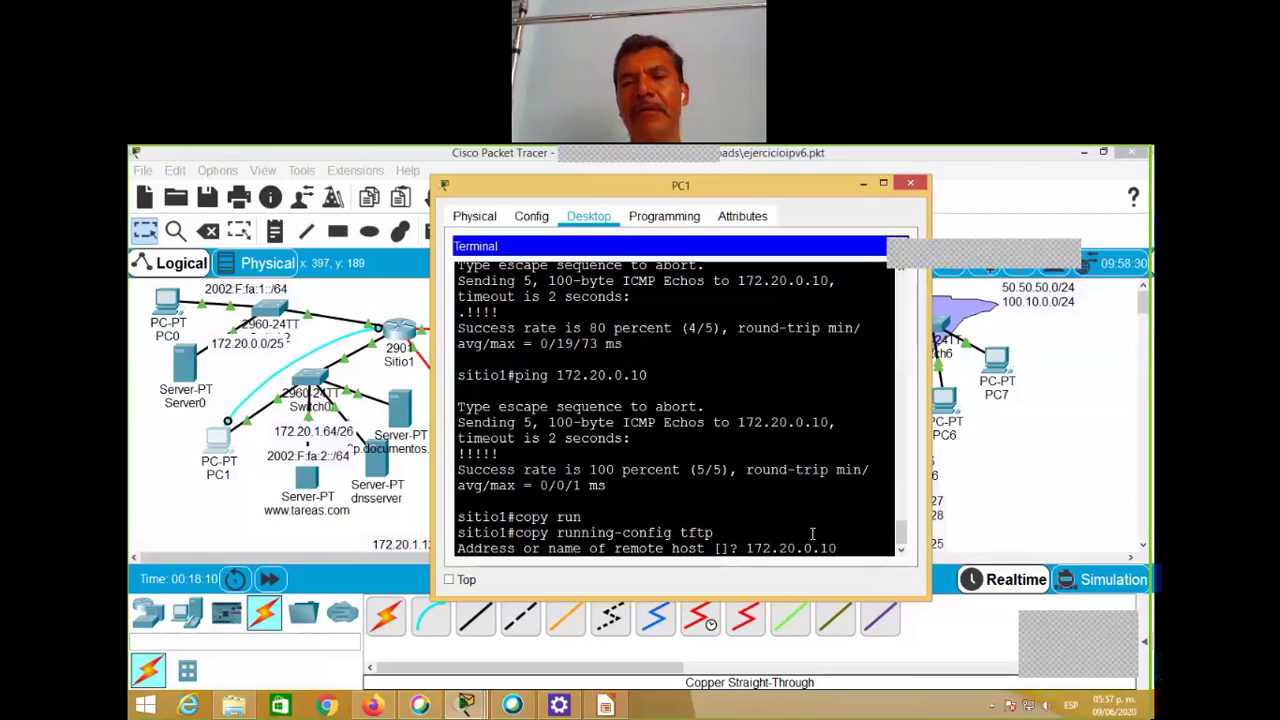
key("Return")
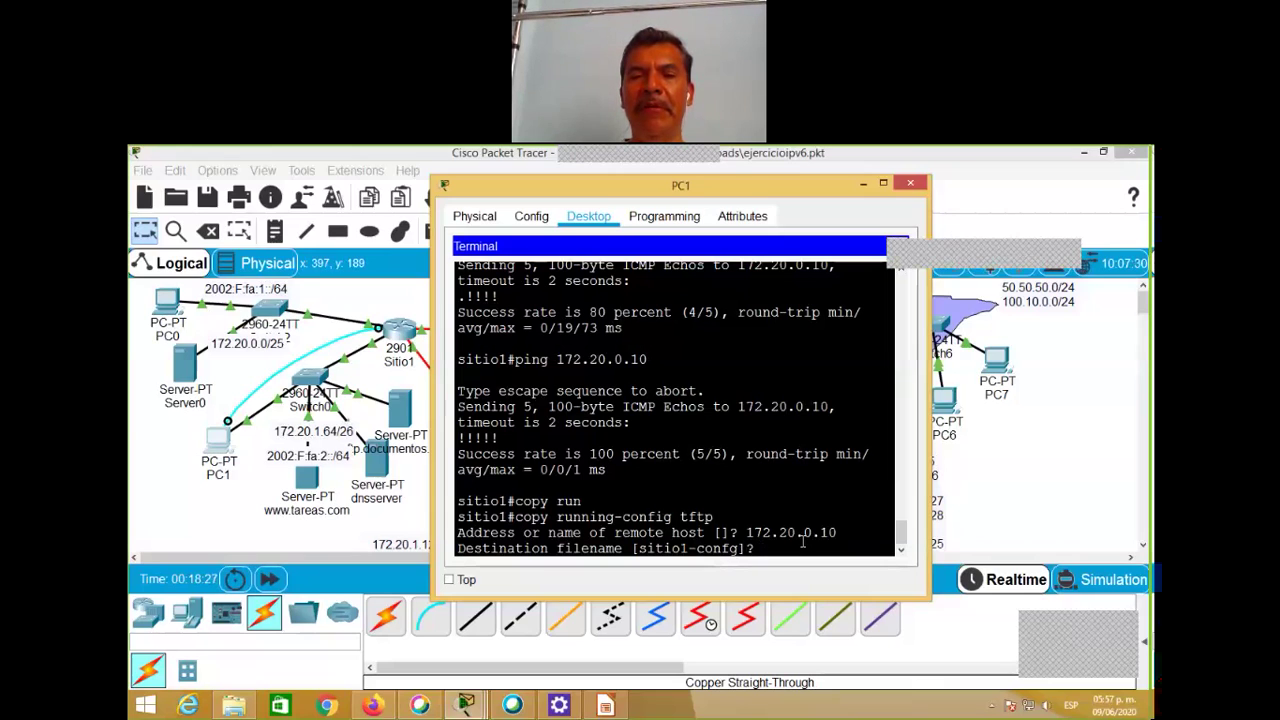
key("Return")
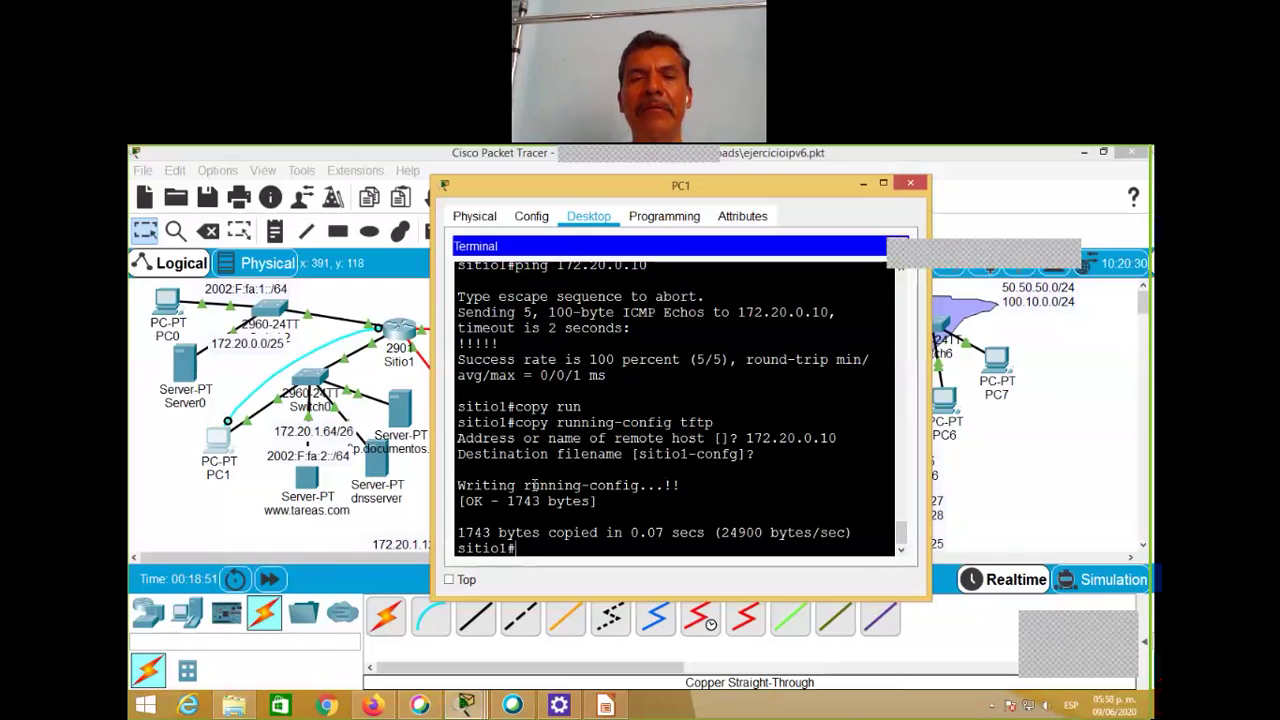
Step: Highlight 'running' and the sitio1 filename in the output, then open Server0's window
left_click_drag(524, 485, 634, 486)
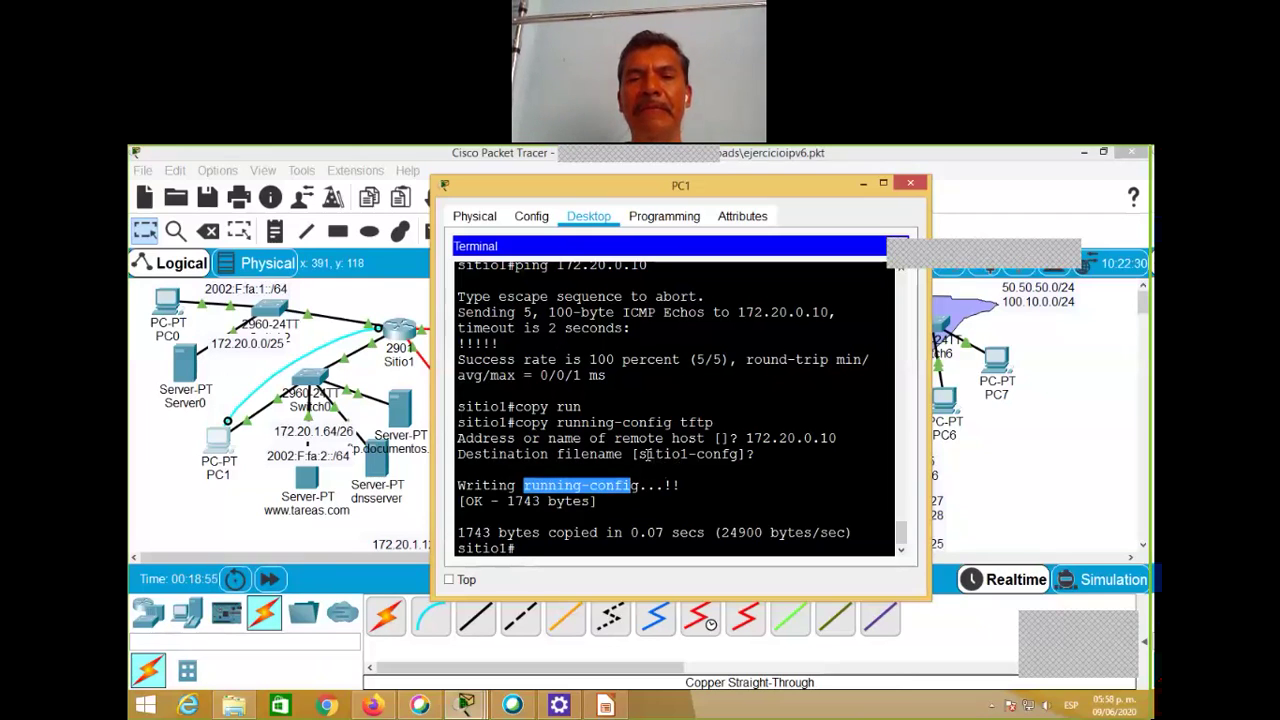
left_click(647, 455)
left_click_drag(640, 455, 728, 458)
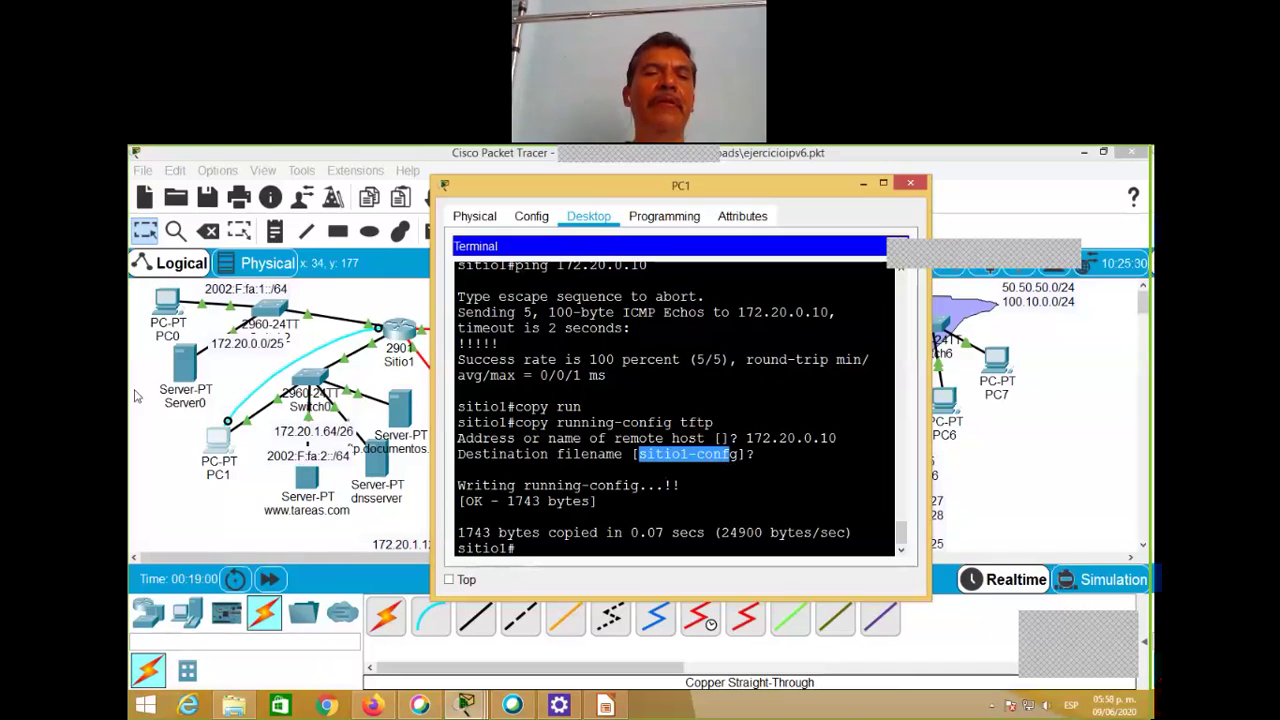
left_click(185, 372)
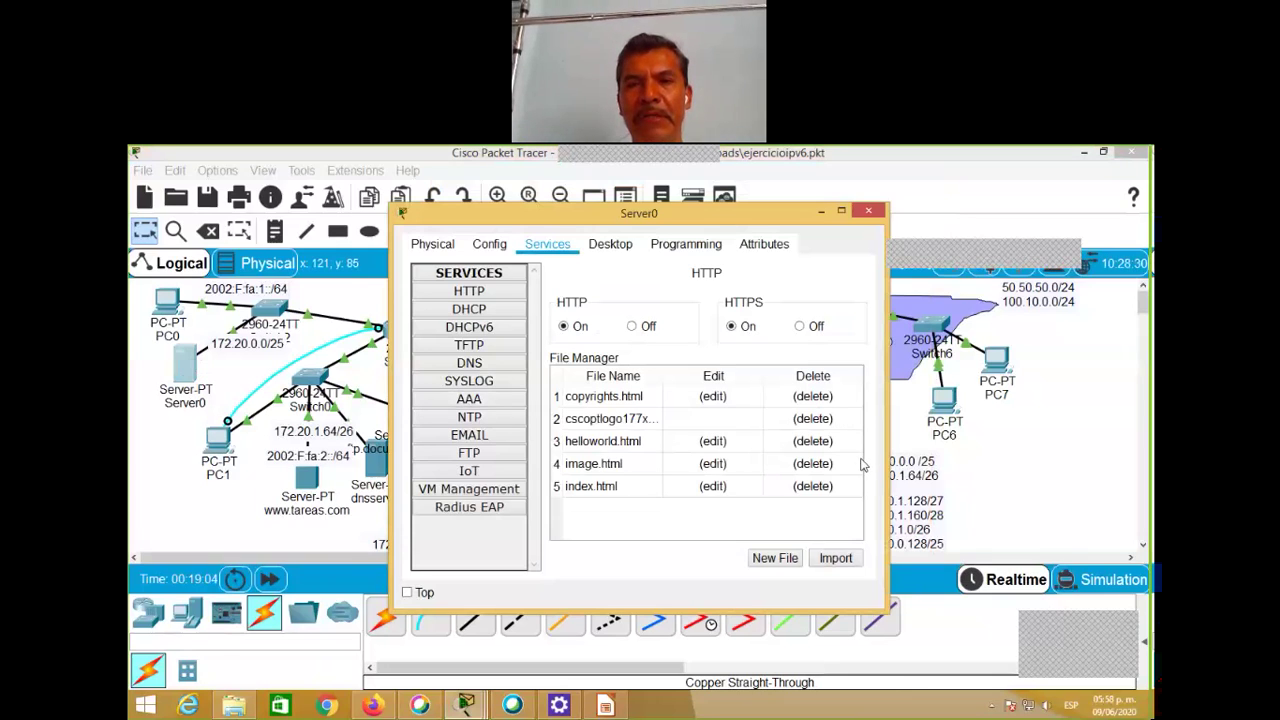
Step: Find sitio1-confg in Server0's TFTP file list, then close the Server0 window
left_click(490, 348)
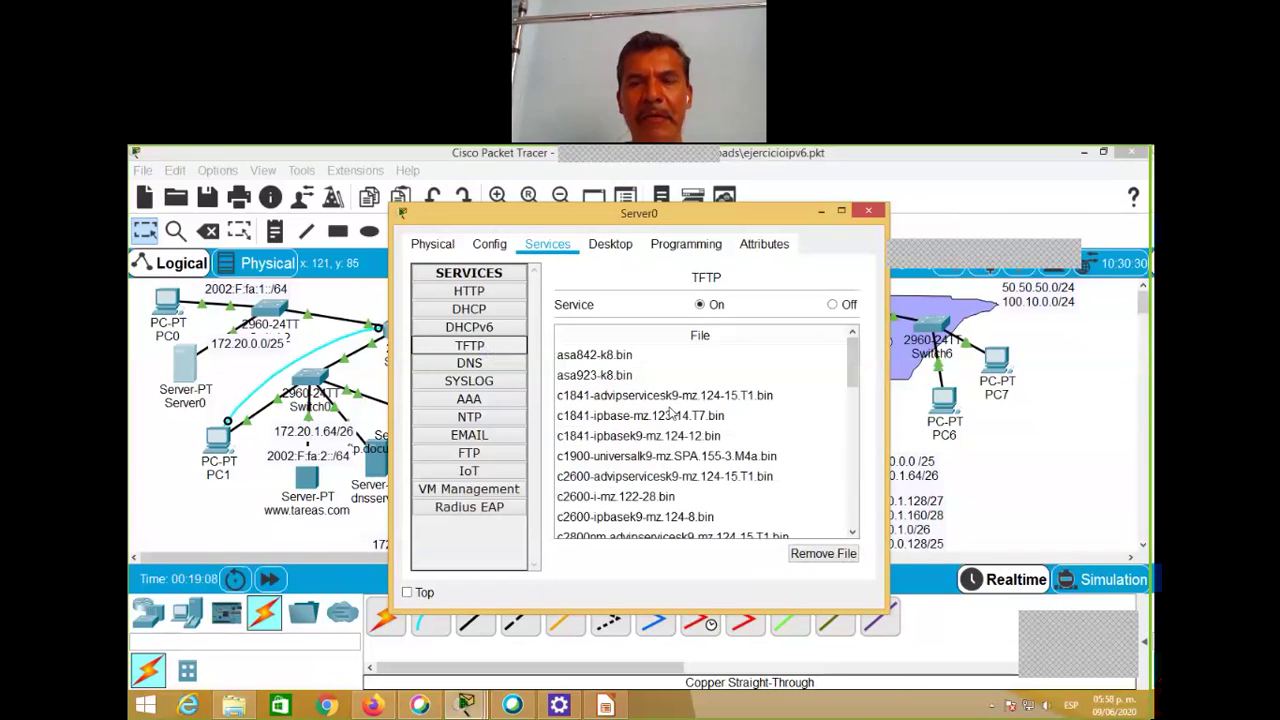
left_click_drag(853, 367, 857, 515)
left_click(601, 530)
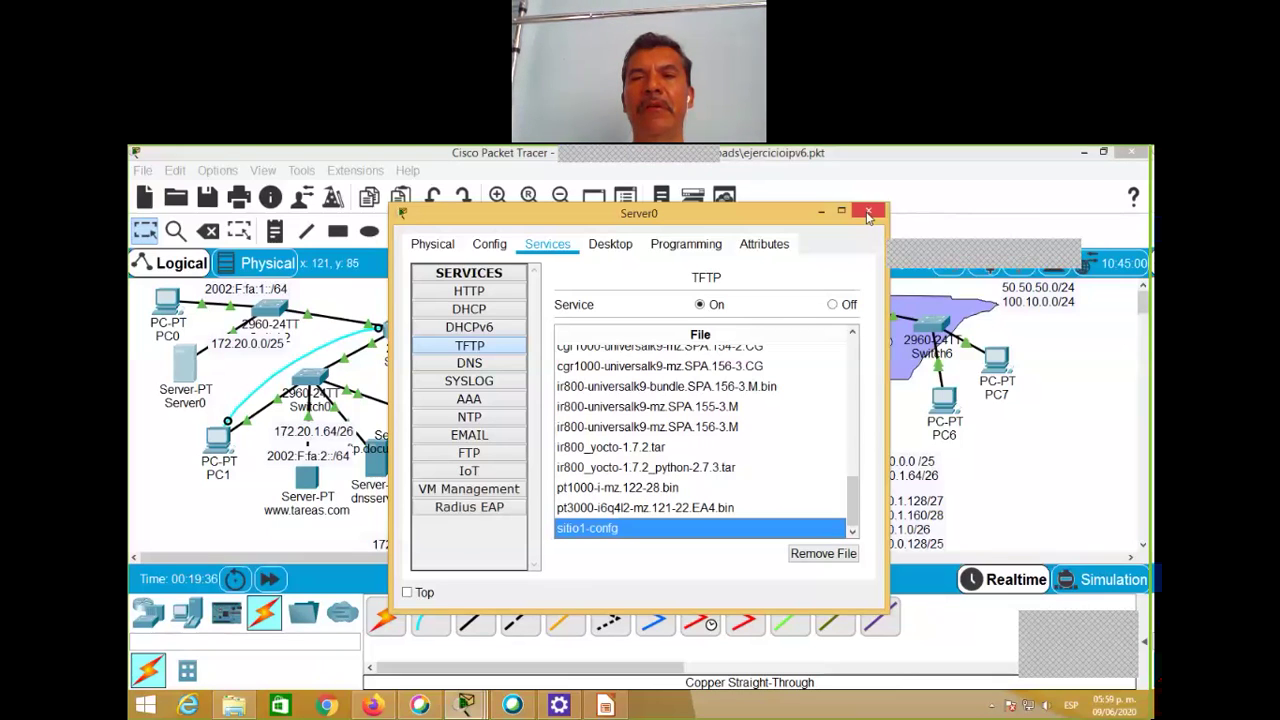
left_click(869, 214)
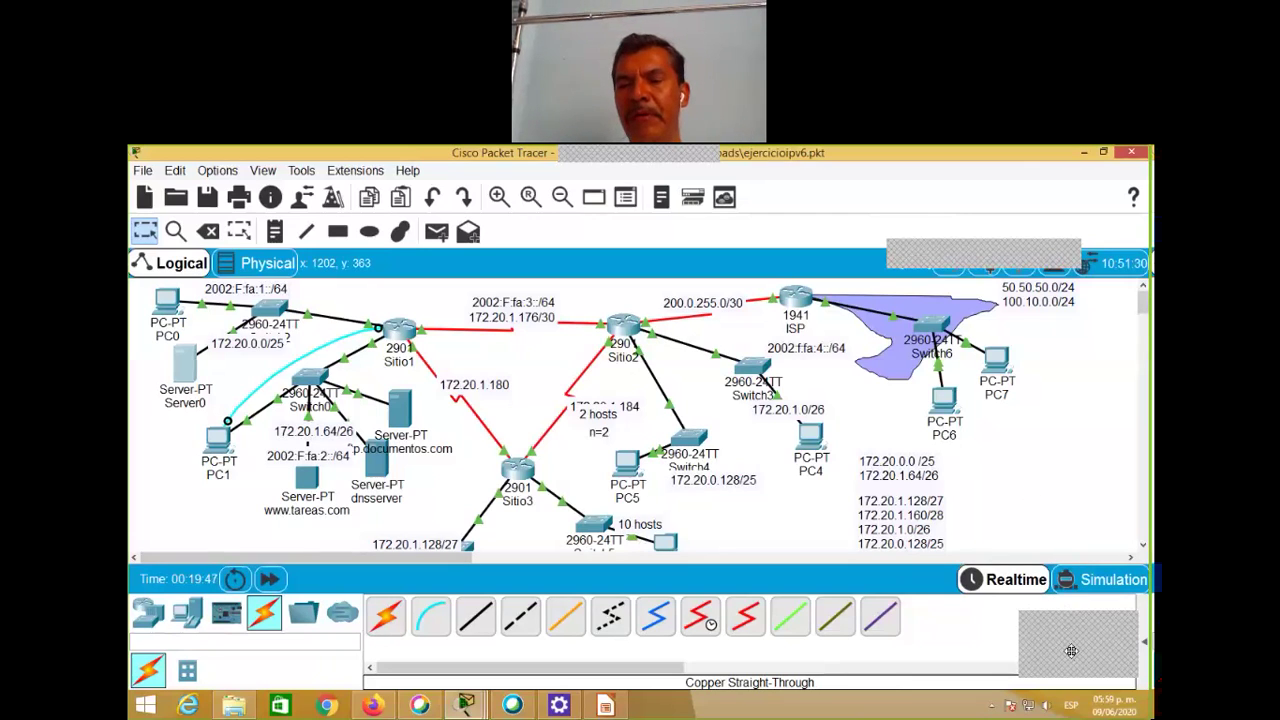
Step: Switch the network to Simulation mode and float the simulation panel over the canvas
left_click_drag(1070, 650, 1063, 194)
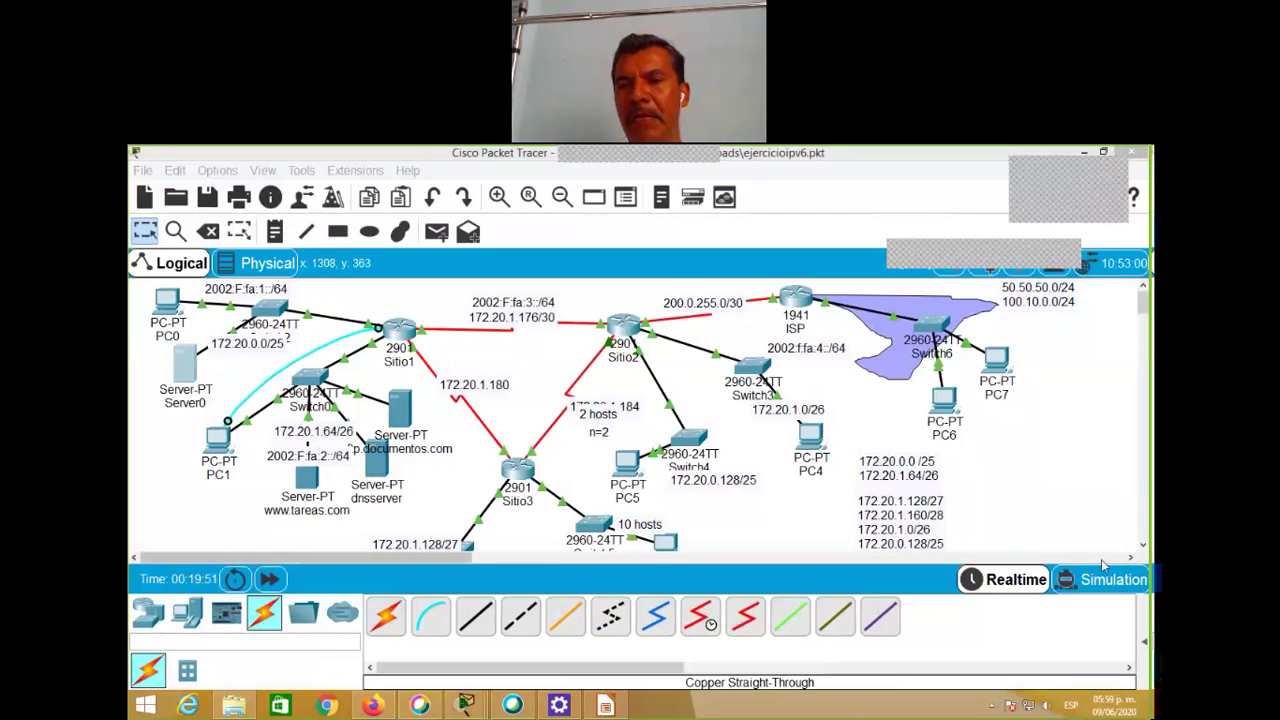
left_click(1145, 641)
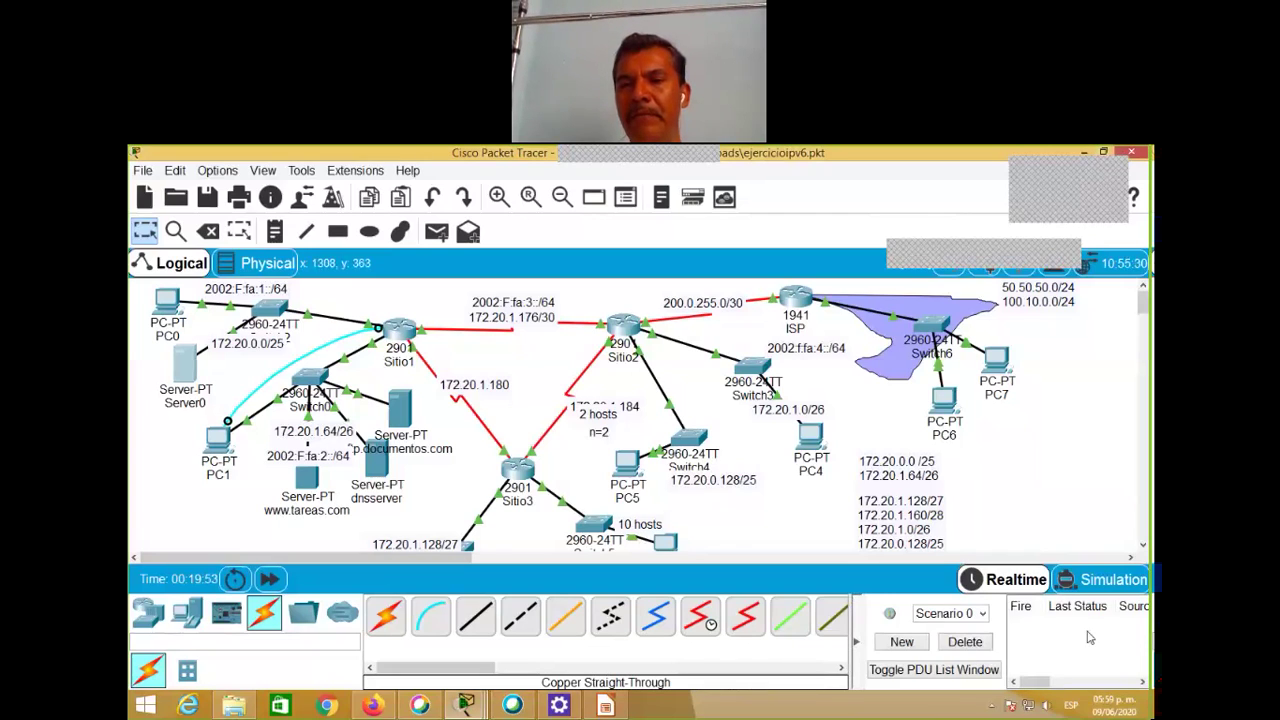
left_click(1100, 586)
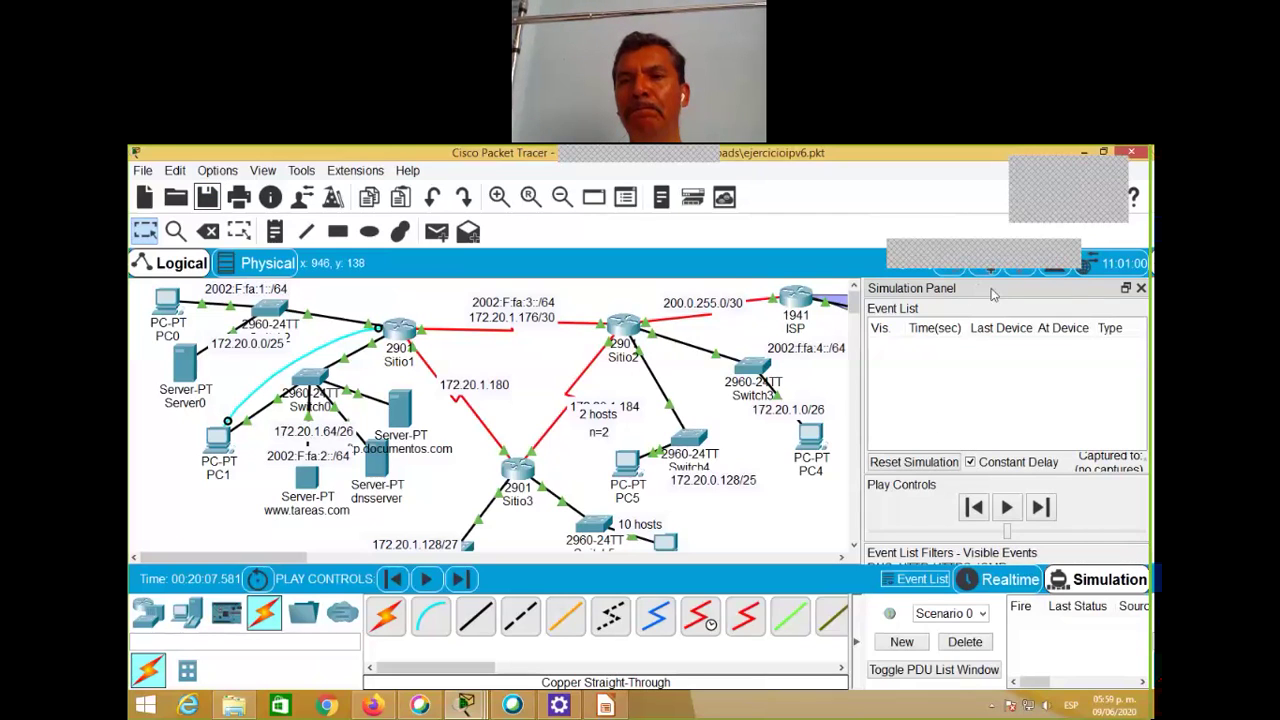
left_click_drag(1007, 293, 885, 236)
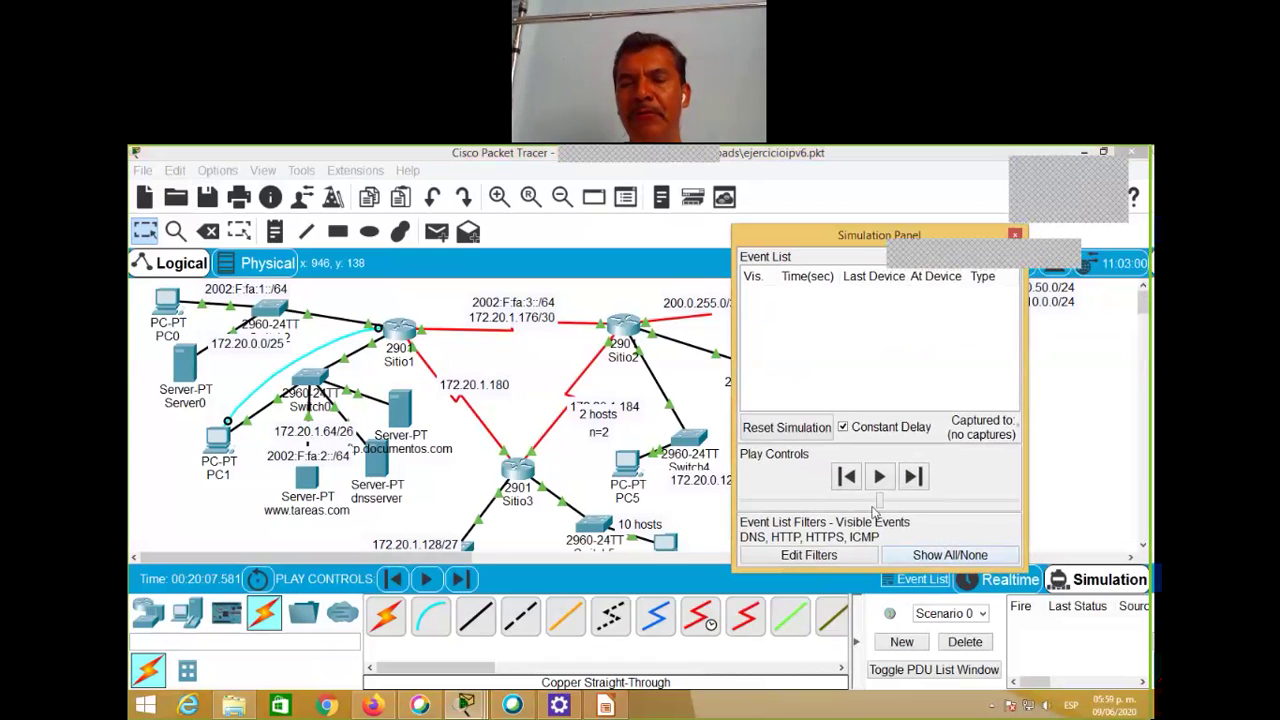
Step: Clear the event filters, then enable DNS, FTP, HTTPS and SSH events in Edit Filters
left_click(943, 558)
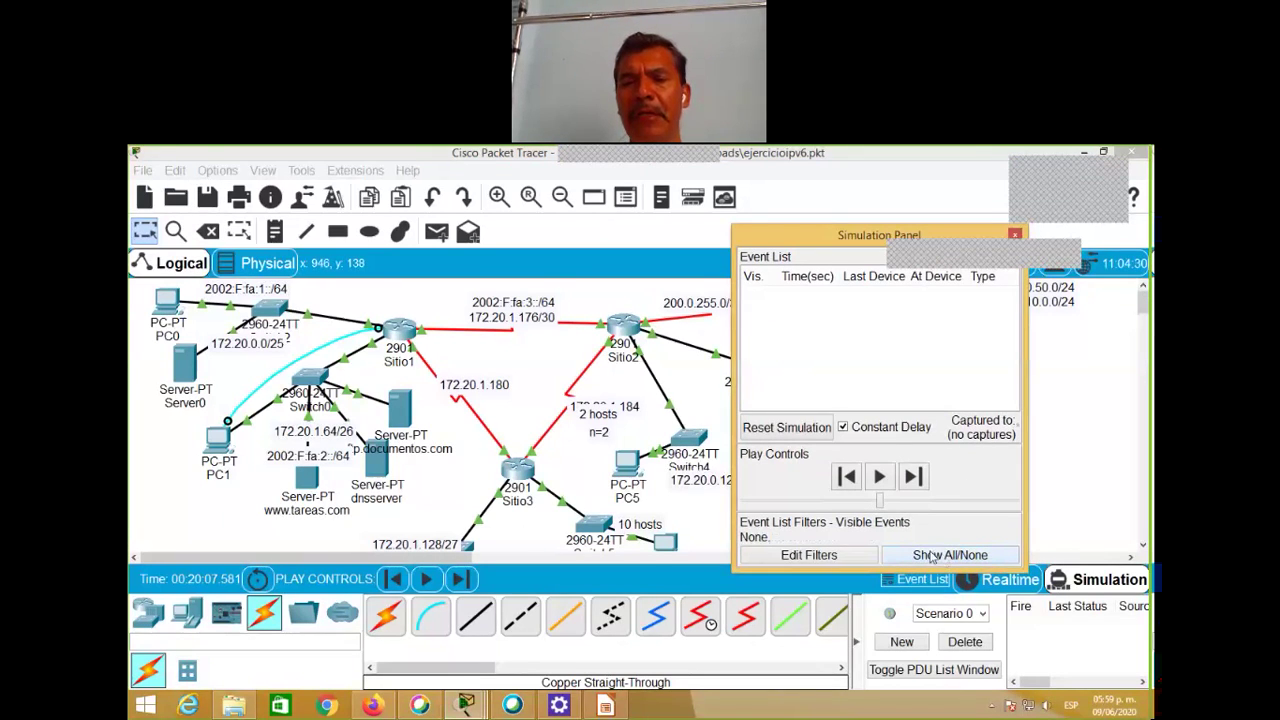
left_click(809, 556)
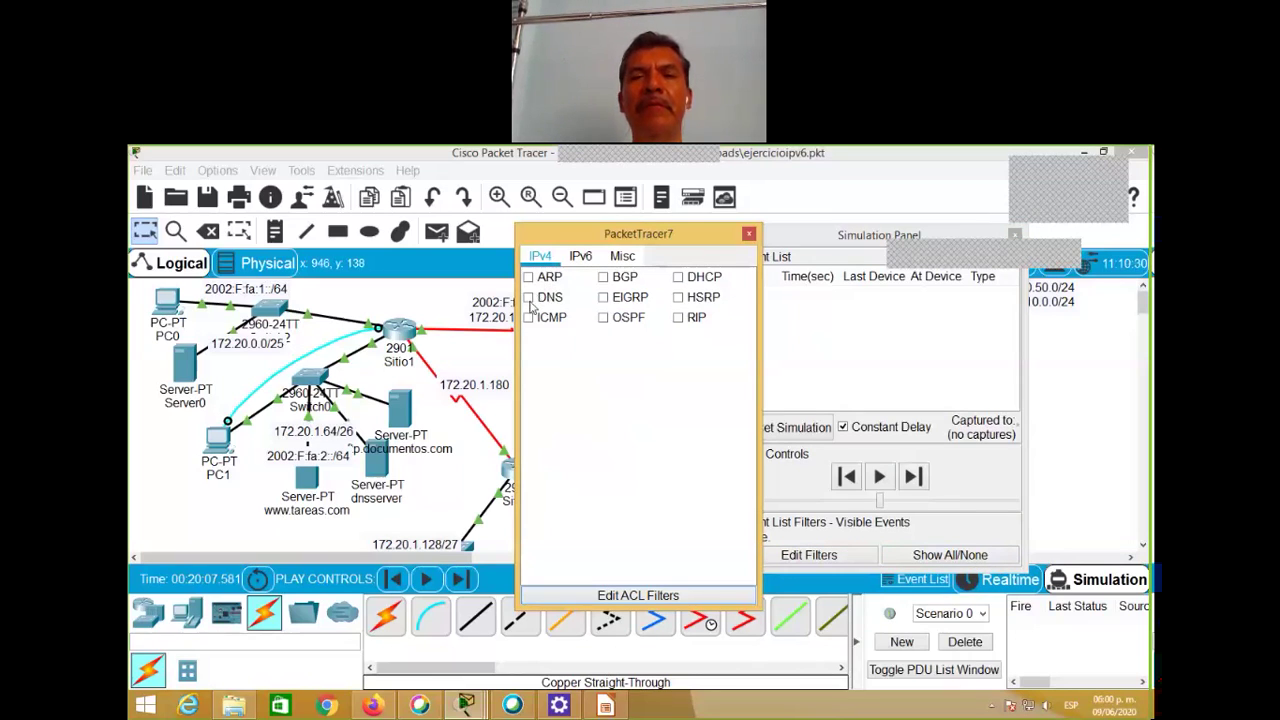
left_click(530, 299)
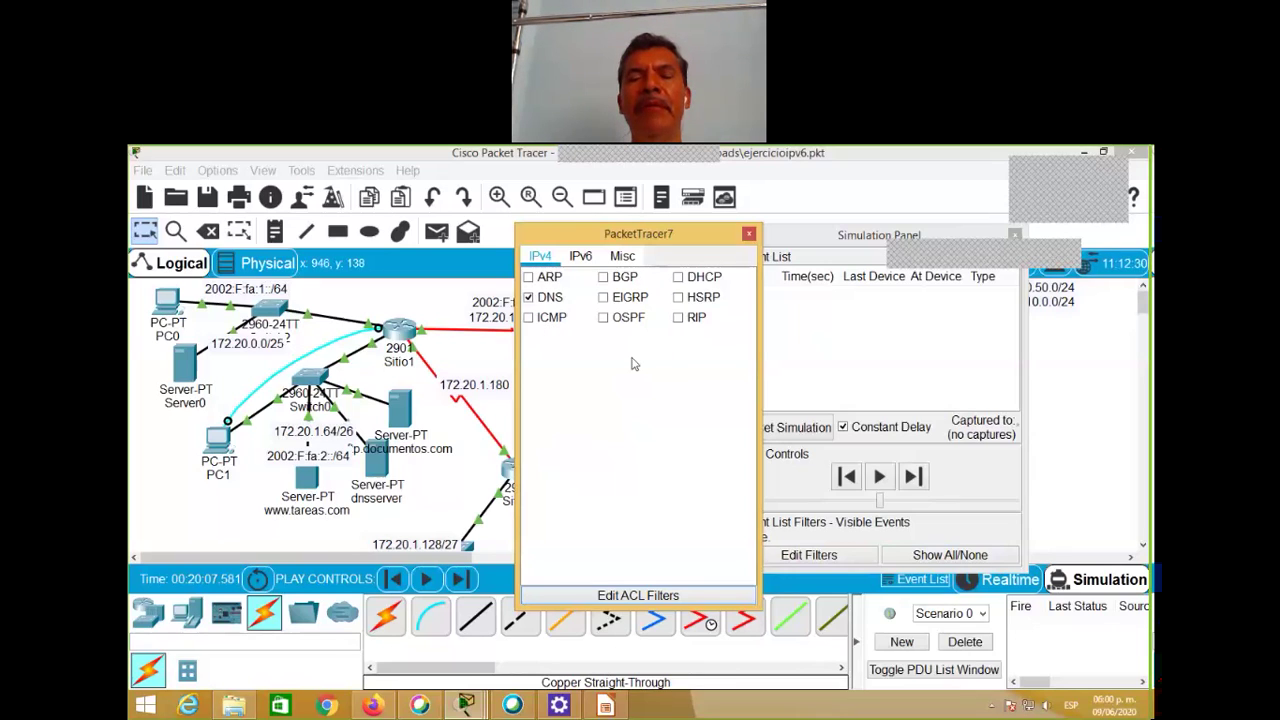
left_click(622, 257)
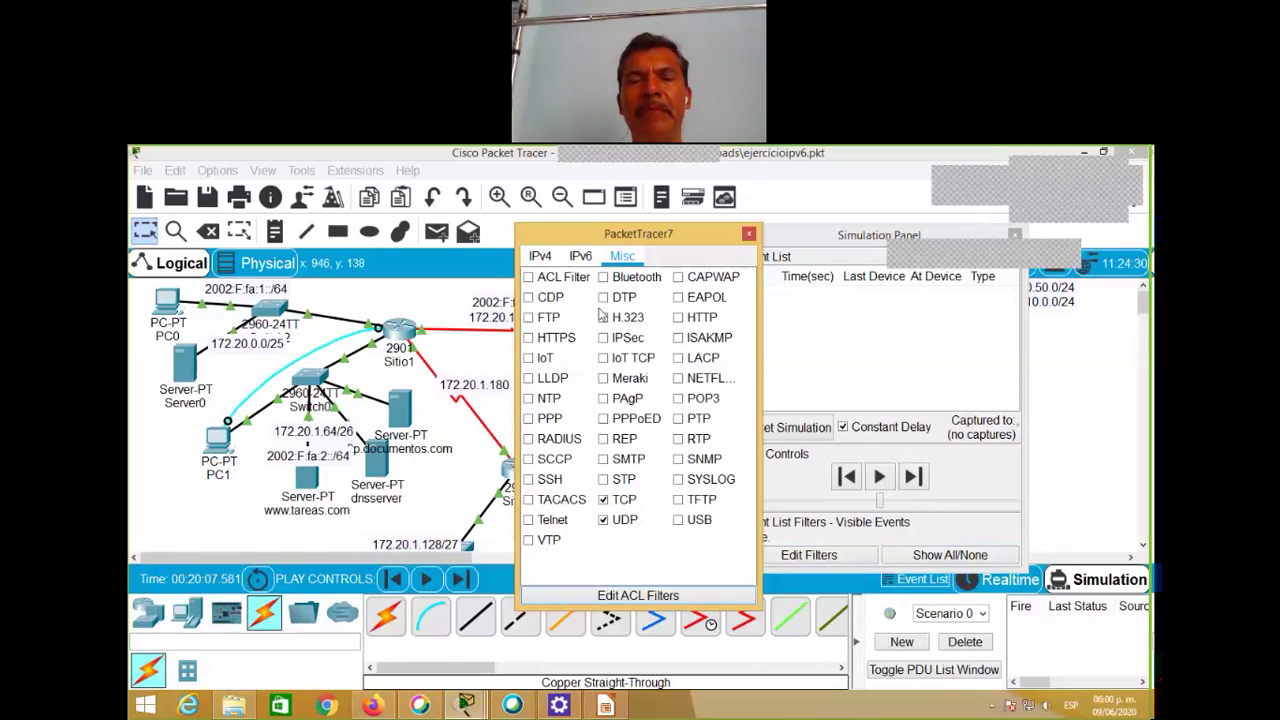
left_click(540, 318)
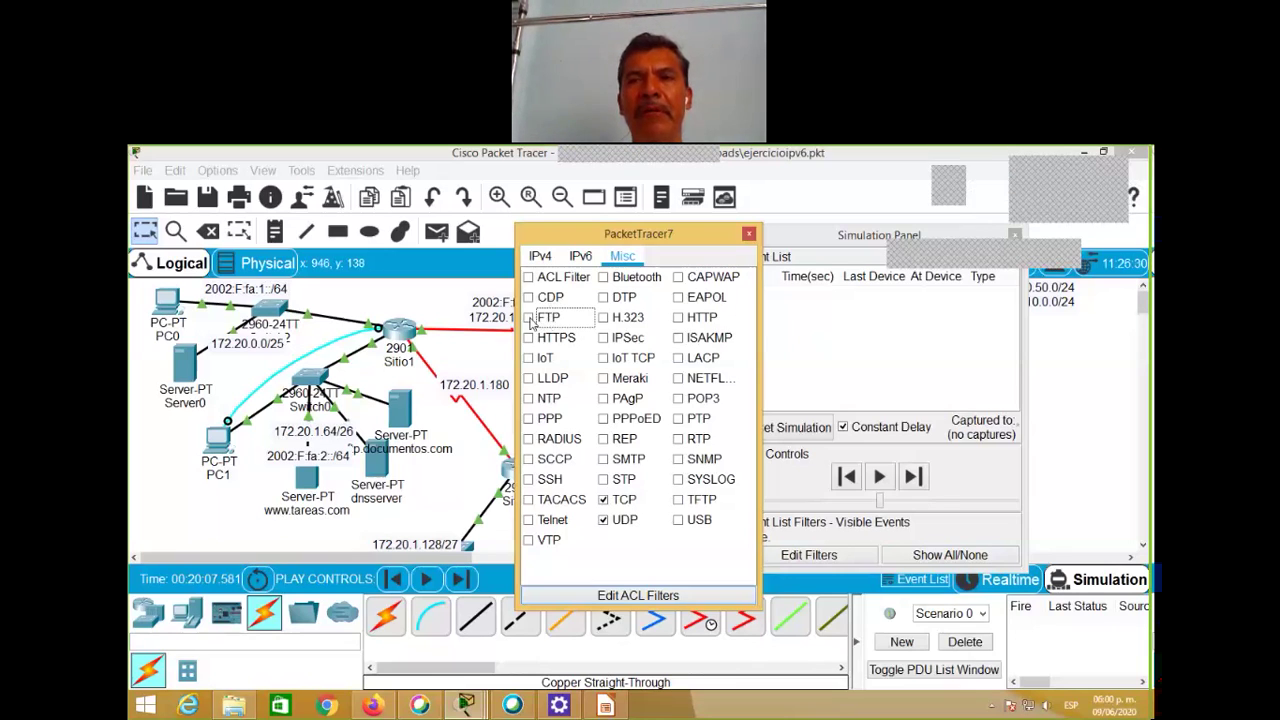
left_click(529, 318)
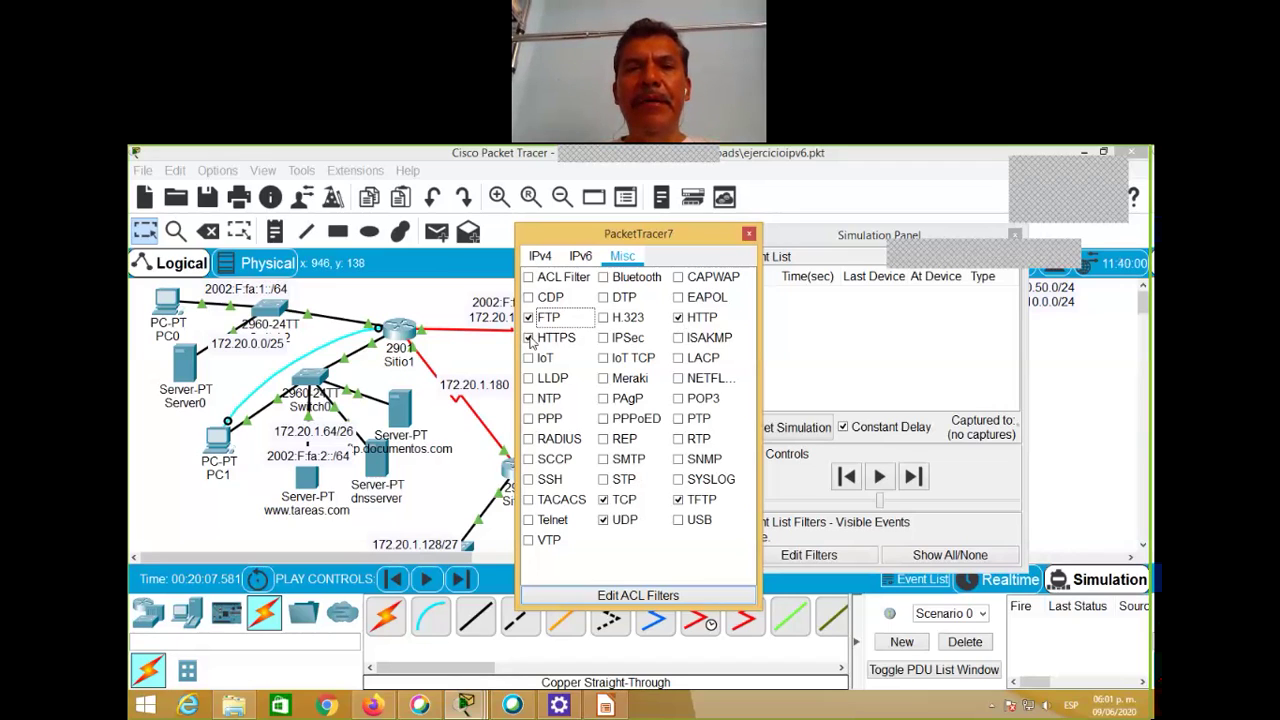
left_click(529, 339)
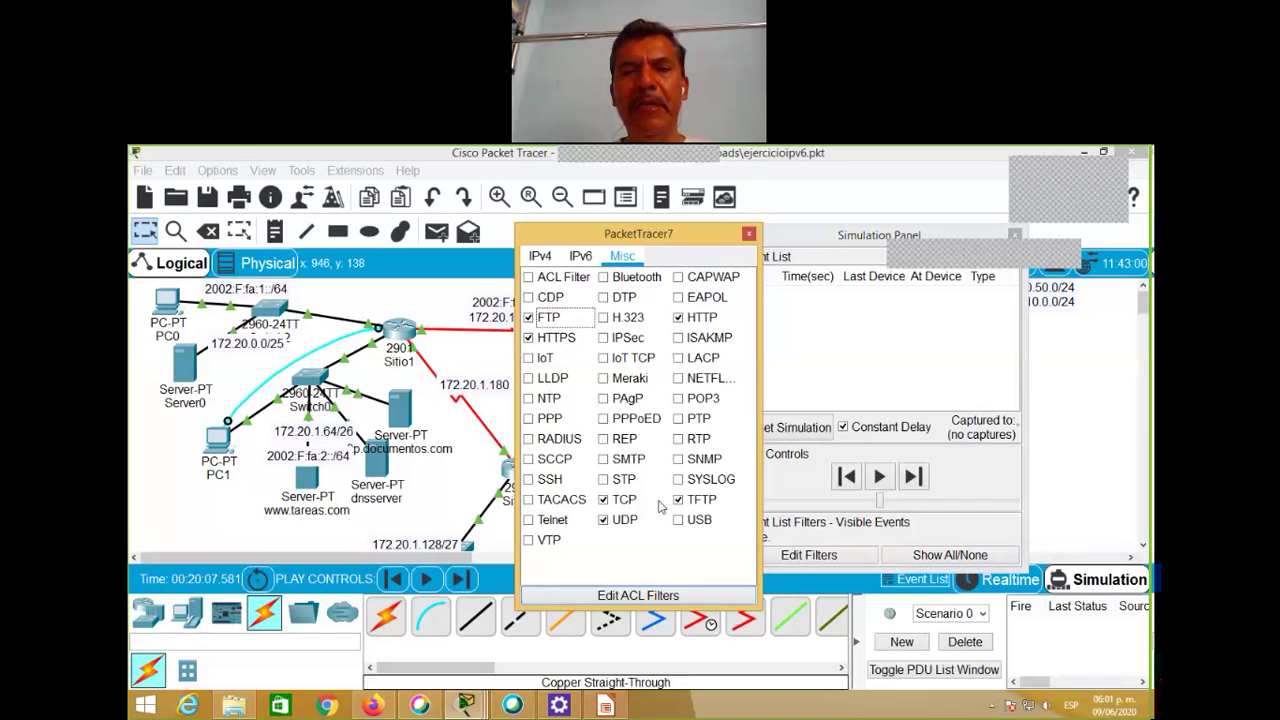
left_click(530, 482)
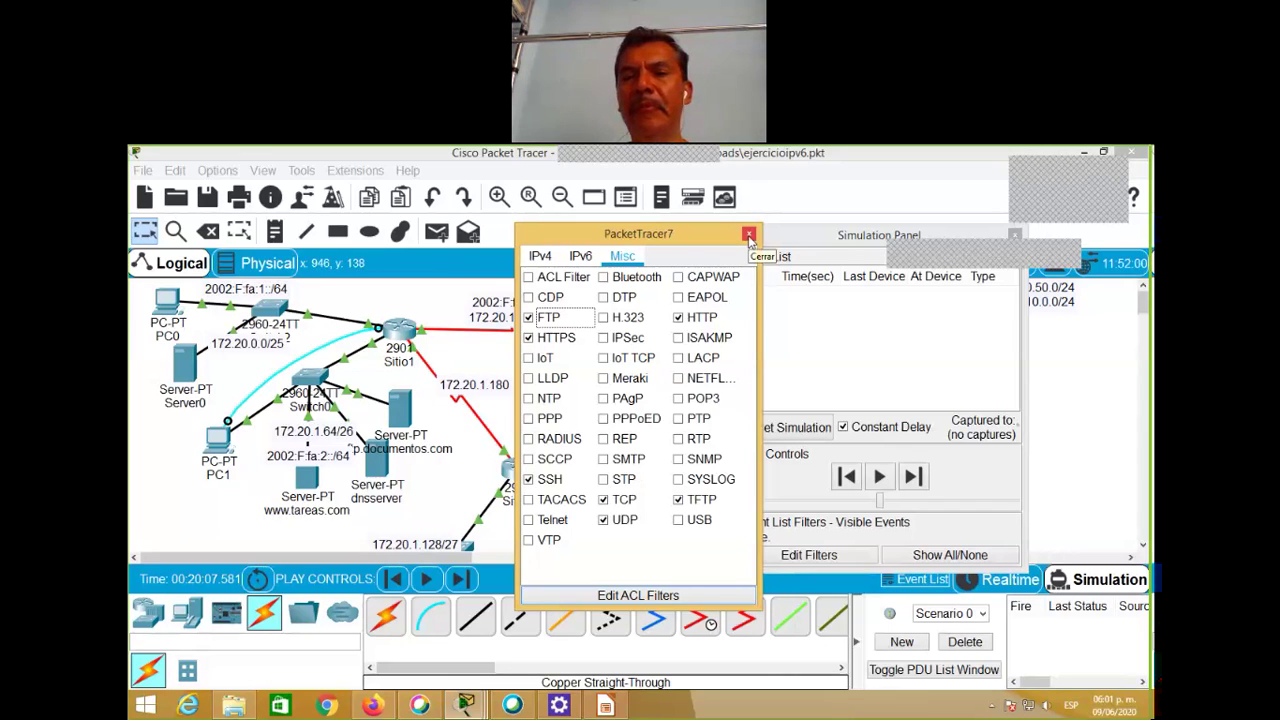
left_click(749, 236)
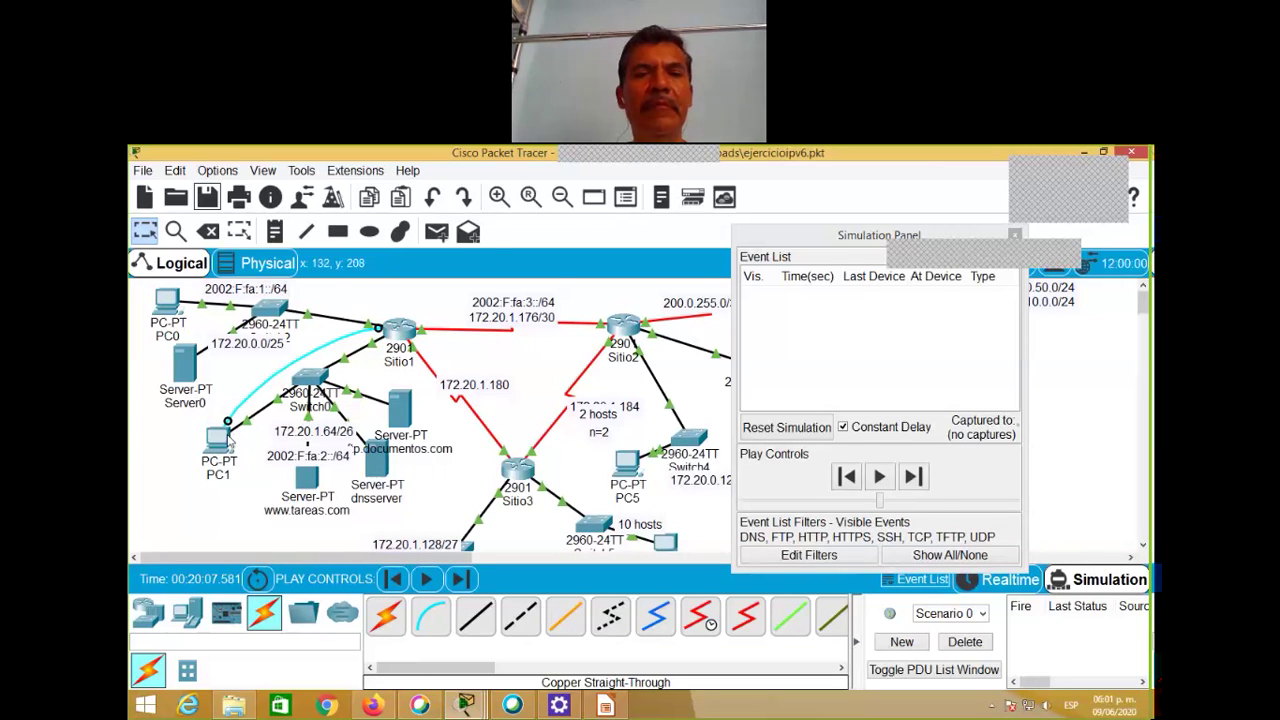
Step: In PC1's terminal, copy the earlier sitio1 destination file name from the output
left_click(229, 441)
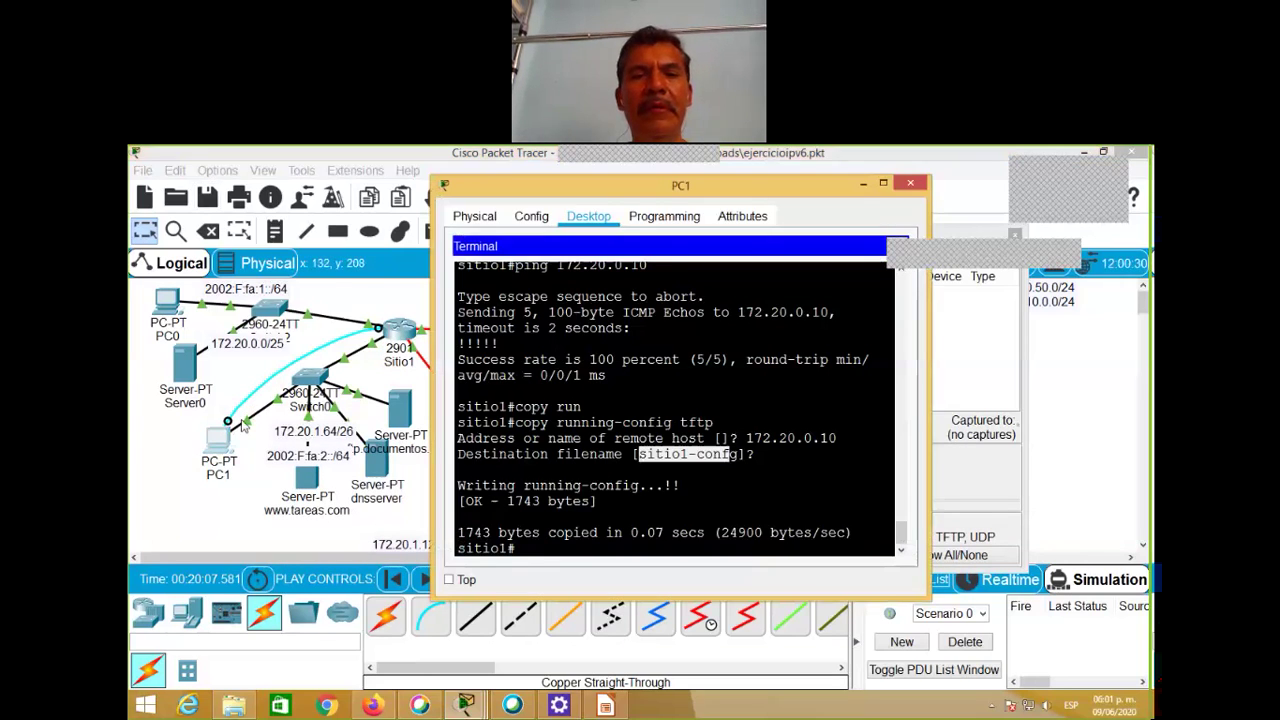
left_click(562, 541)
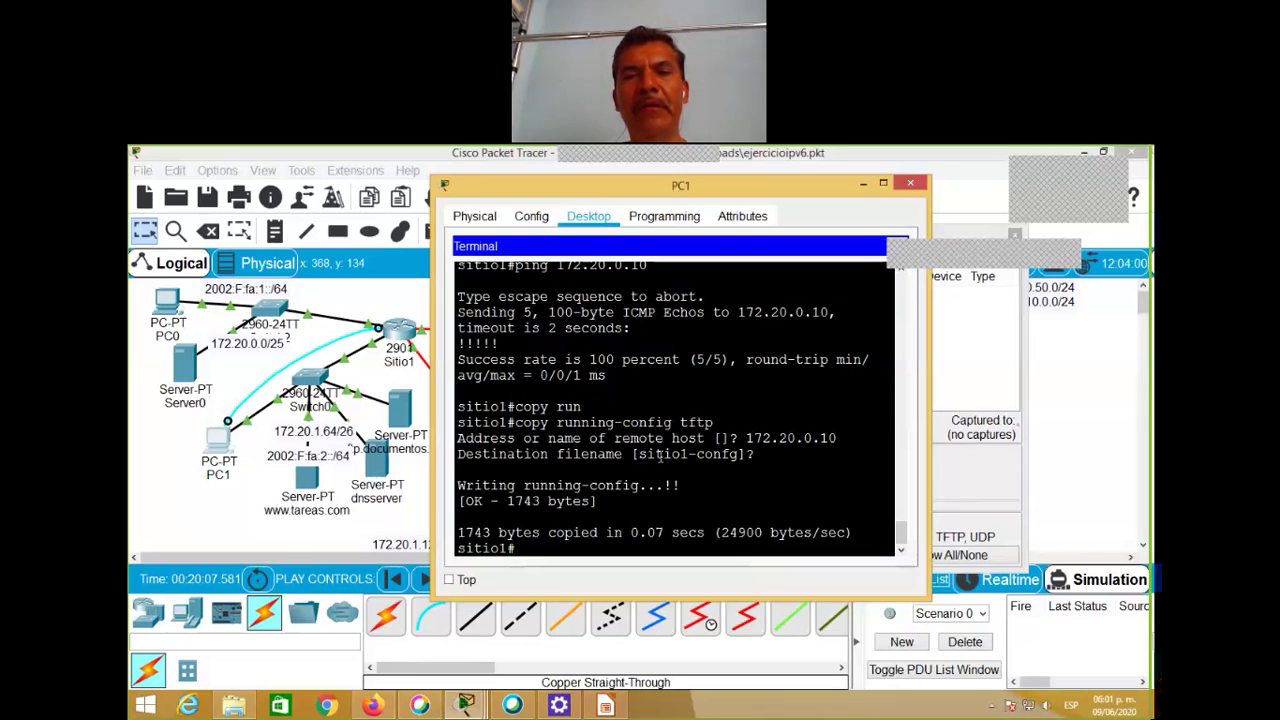
left_click_drag(638, 455, 738, 456)
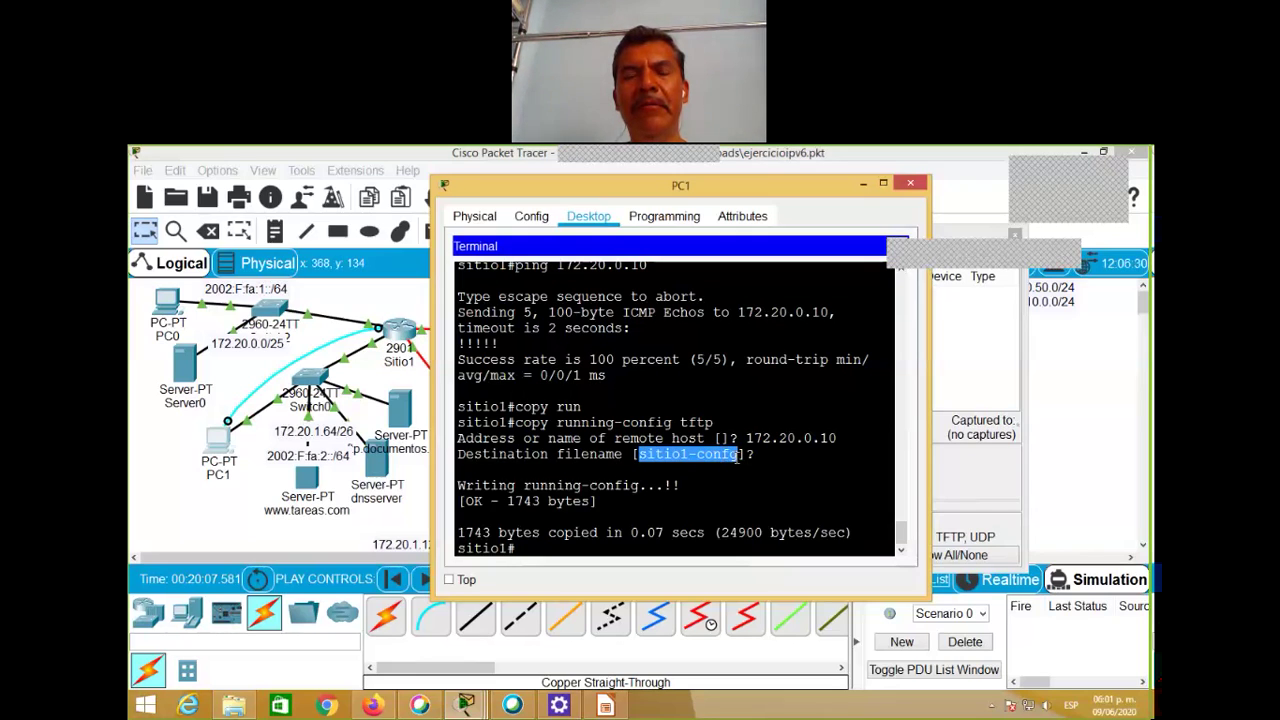
right_click(740, 455)
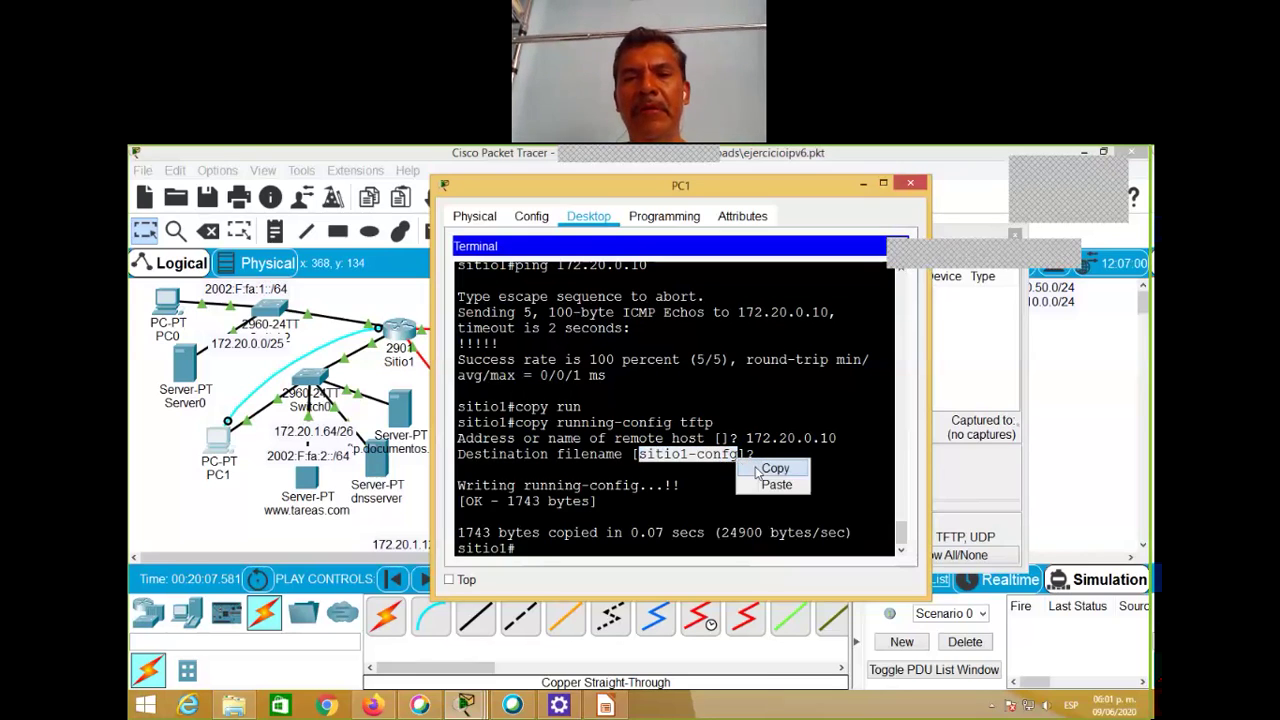
left_click(764, 469)
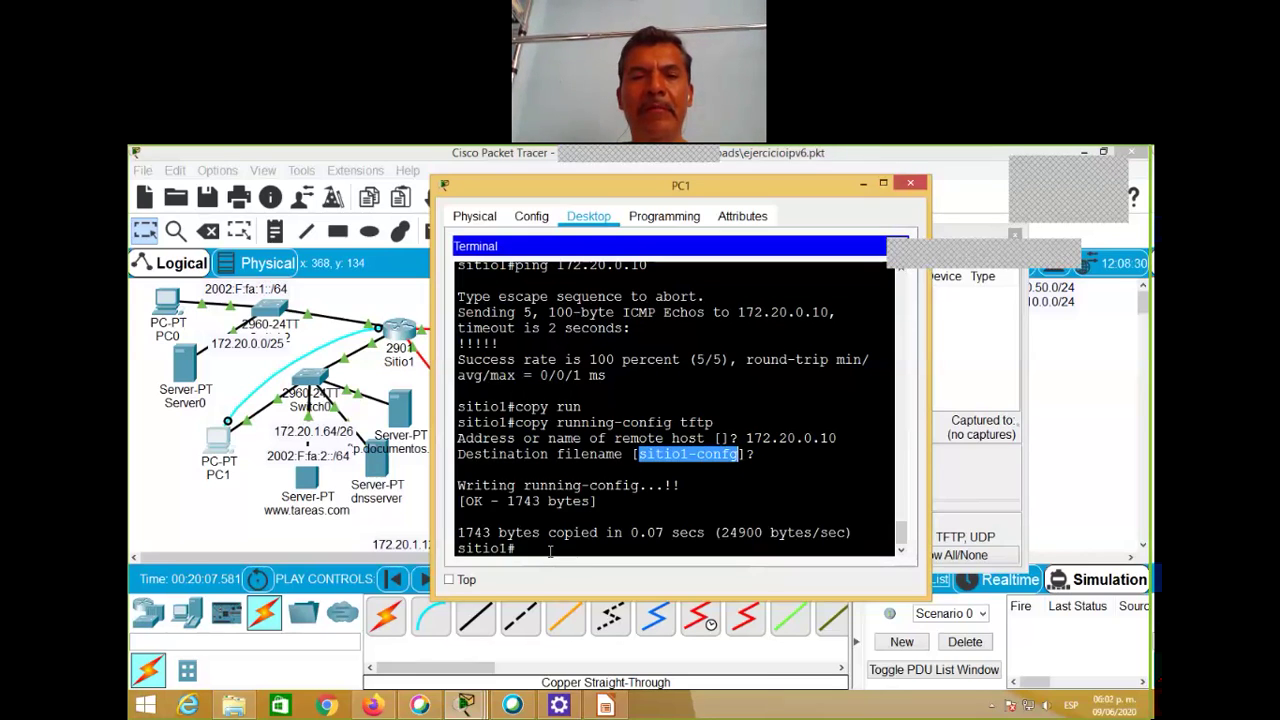
left_click(549, 552)
Step: Run 'copy tftp flash:' at the sitio1# prompt
type("copy")
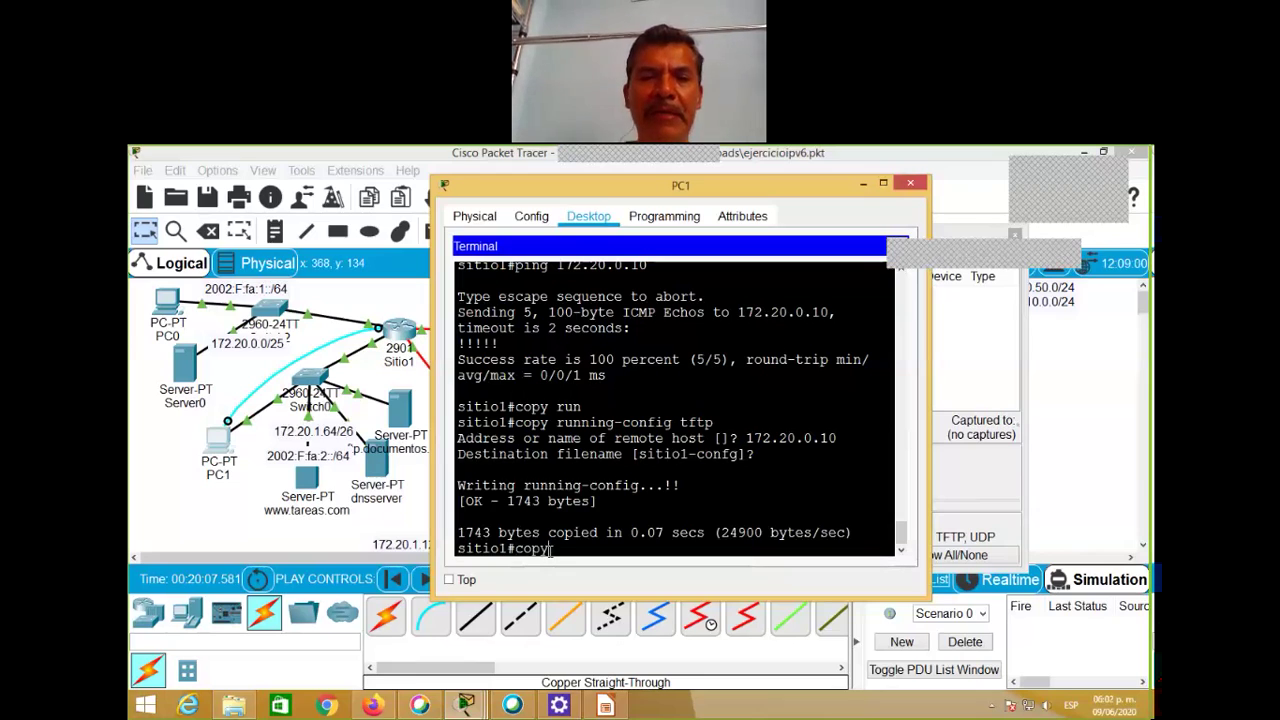
type(" tf")
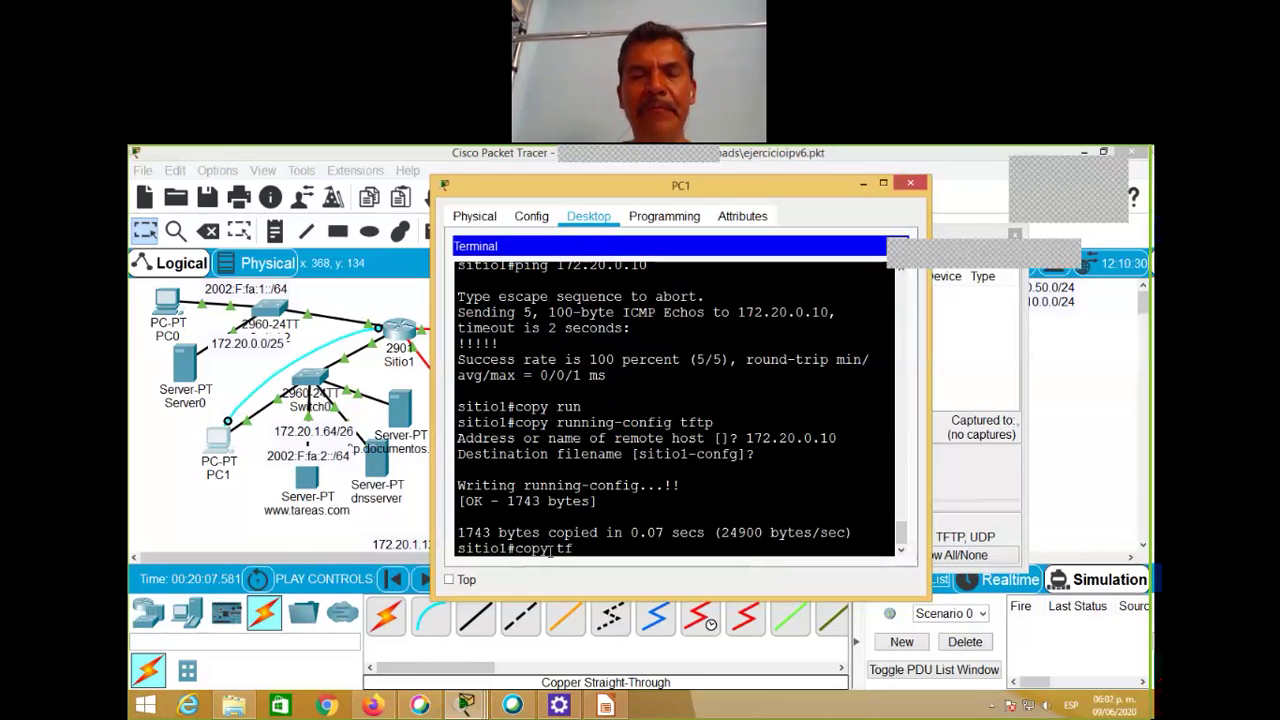
type("tp")
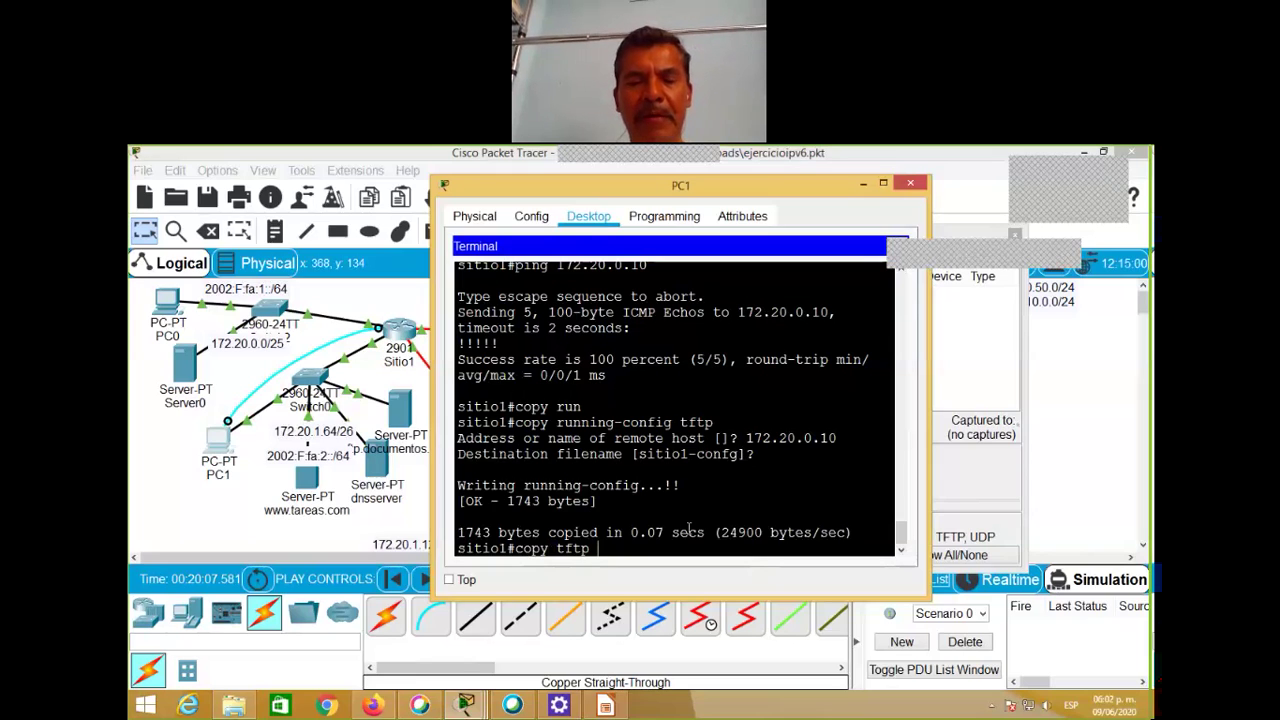
type("fla")
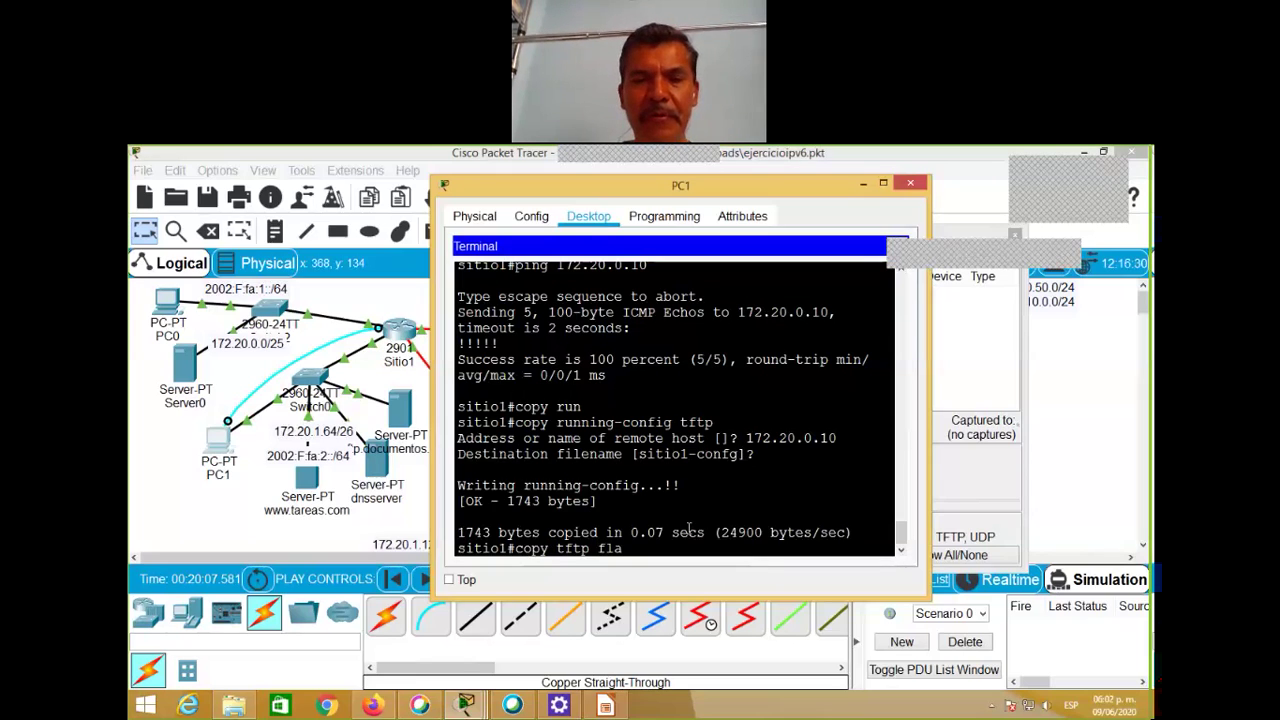
type("sh")
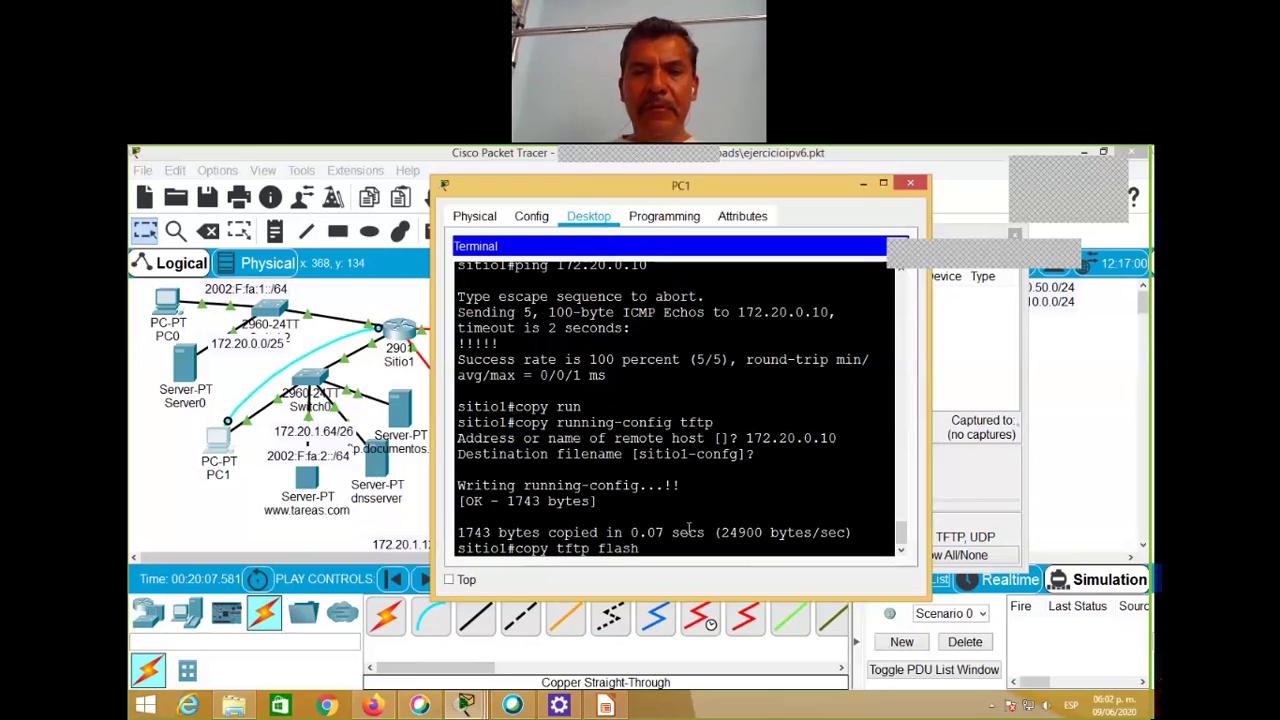
type(":")
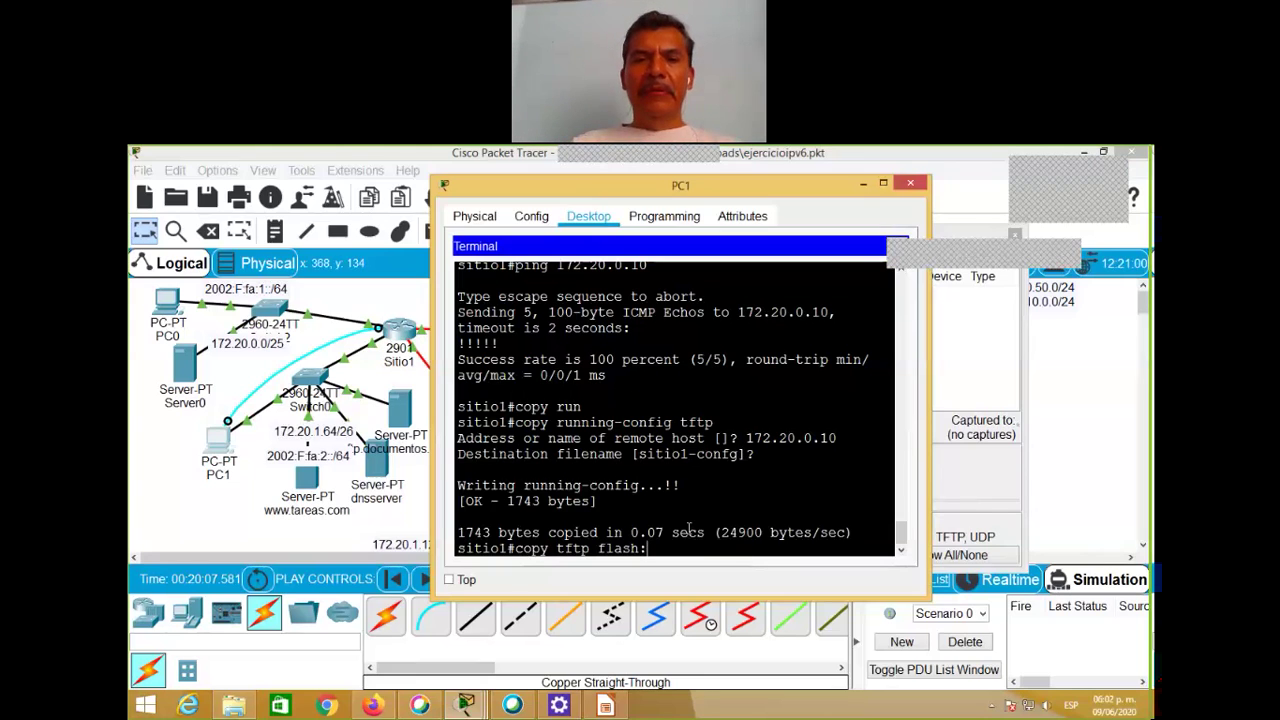
key("Return")
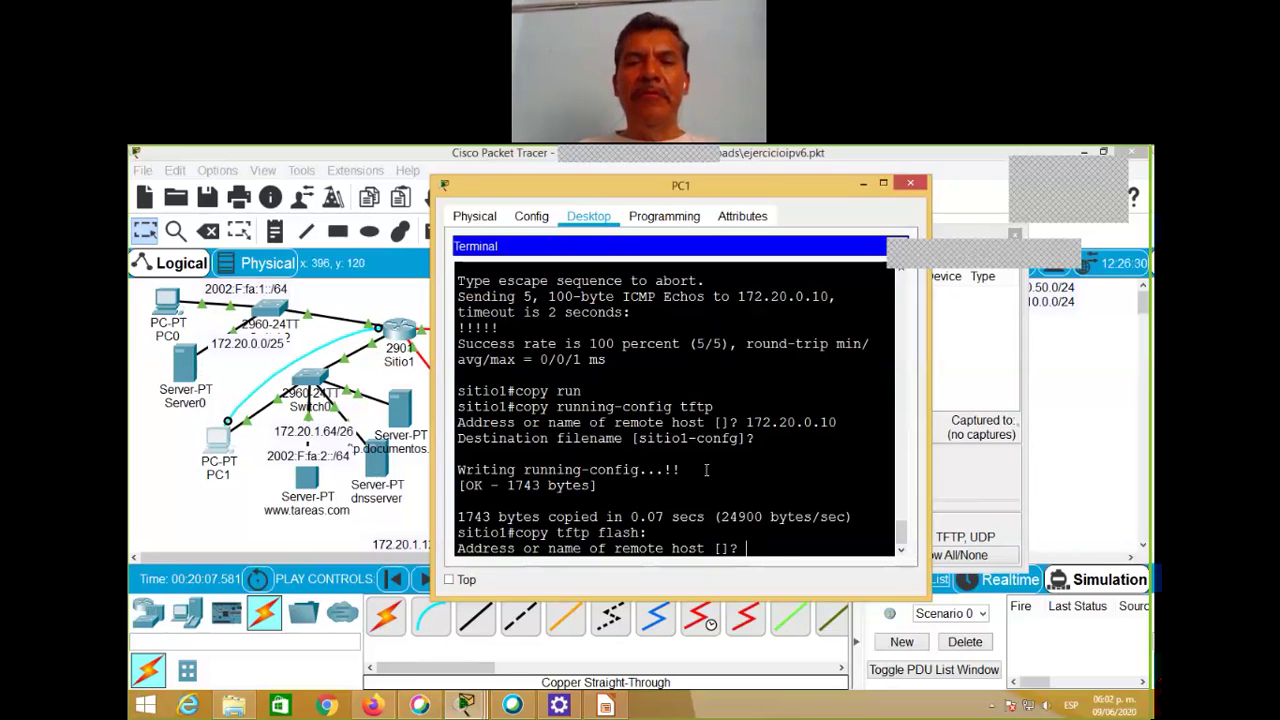
Step: Fetch the pasted backup file from 172.20.0.10 into flash as sitio1_respaldo
type("172")
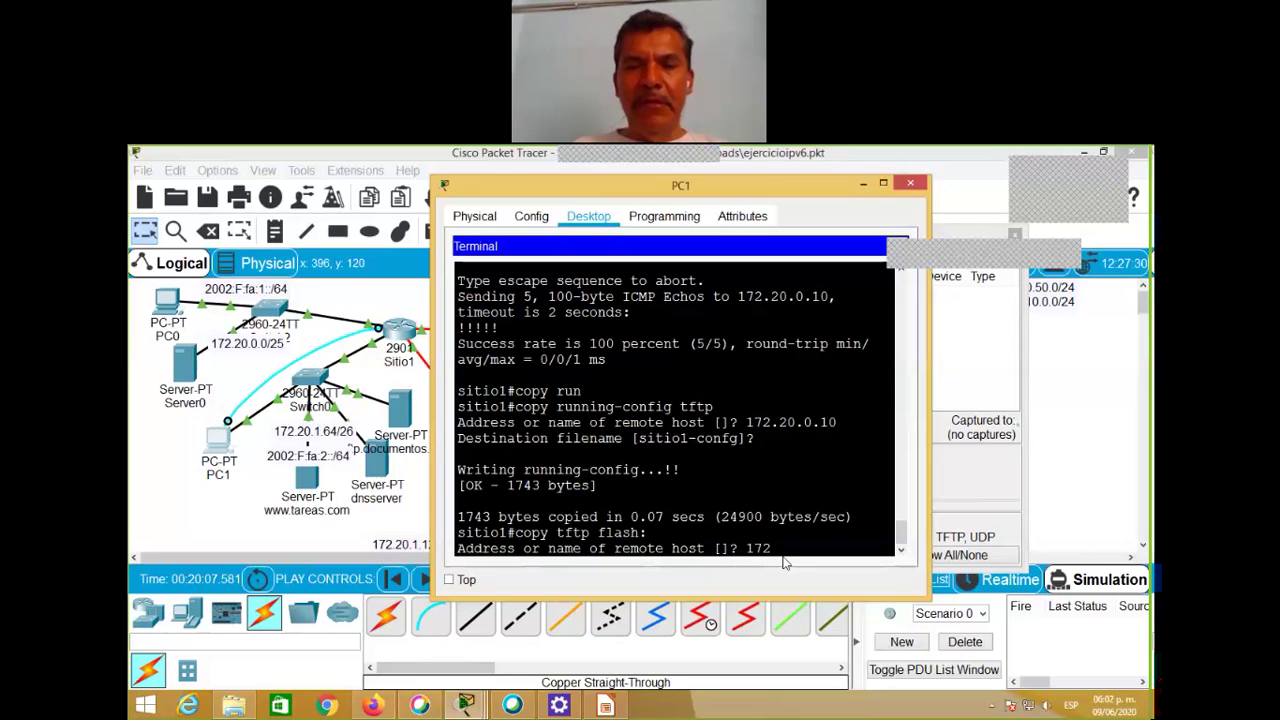
type(".2")
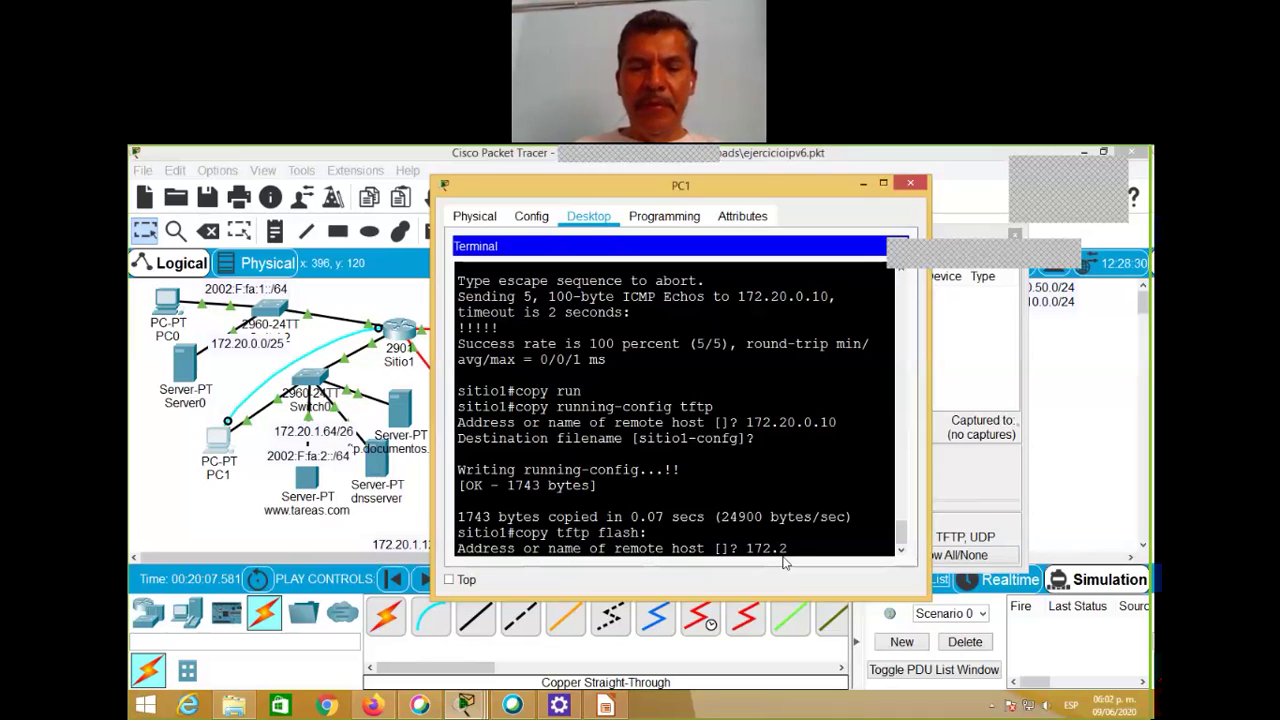
type("0.0.")
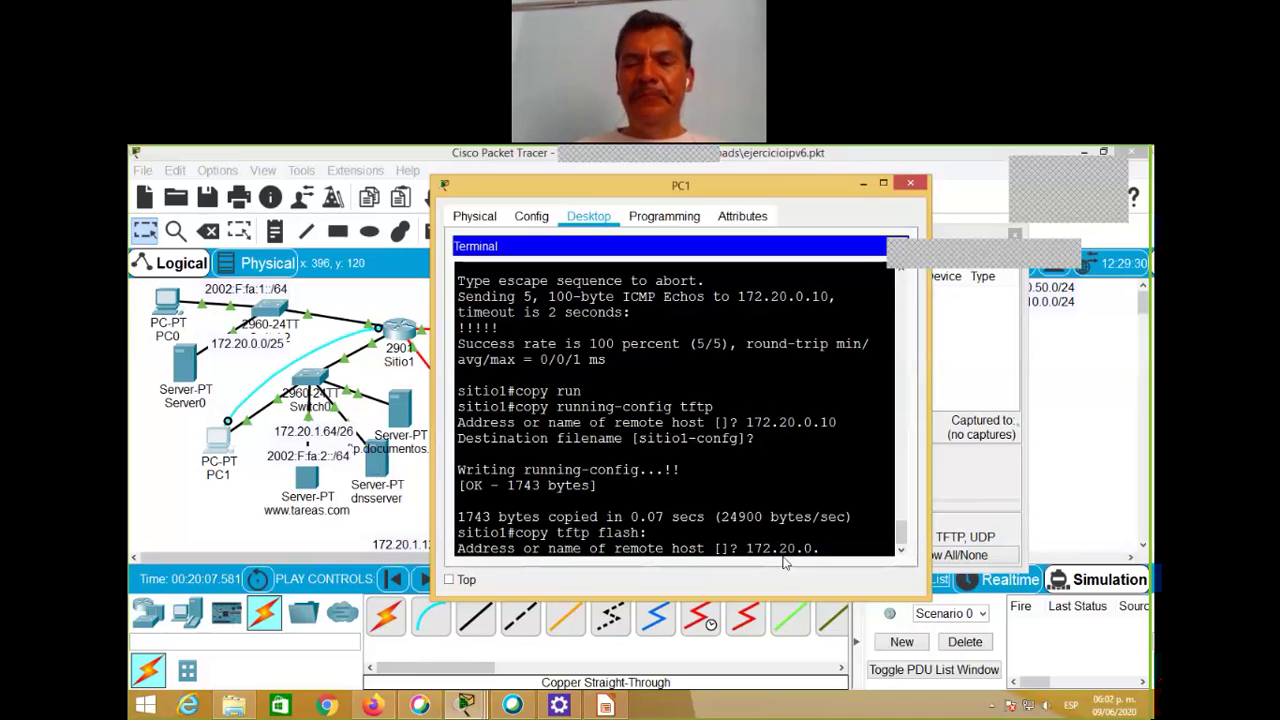
type("10")
key("Return")
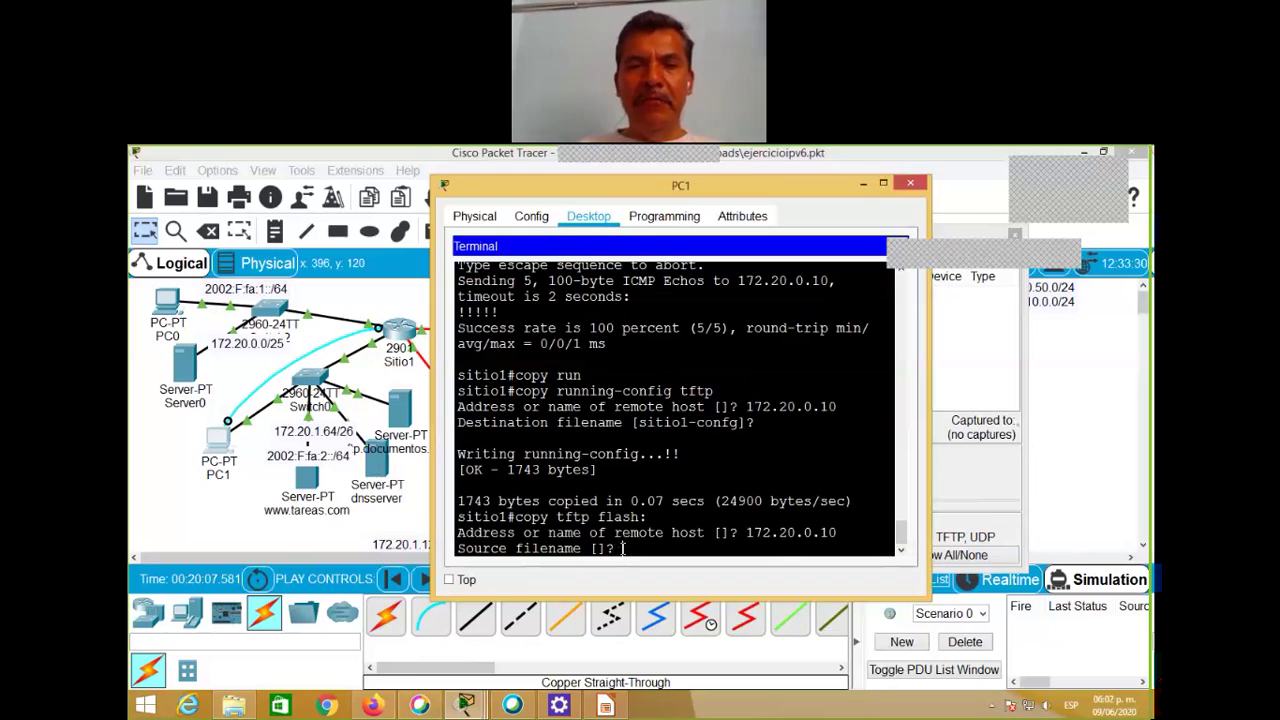
right_click(624, 549)
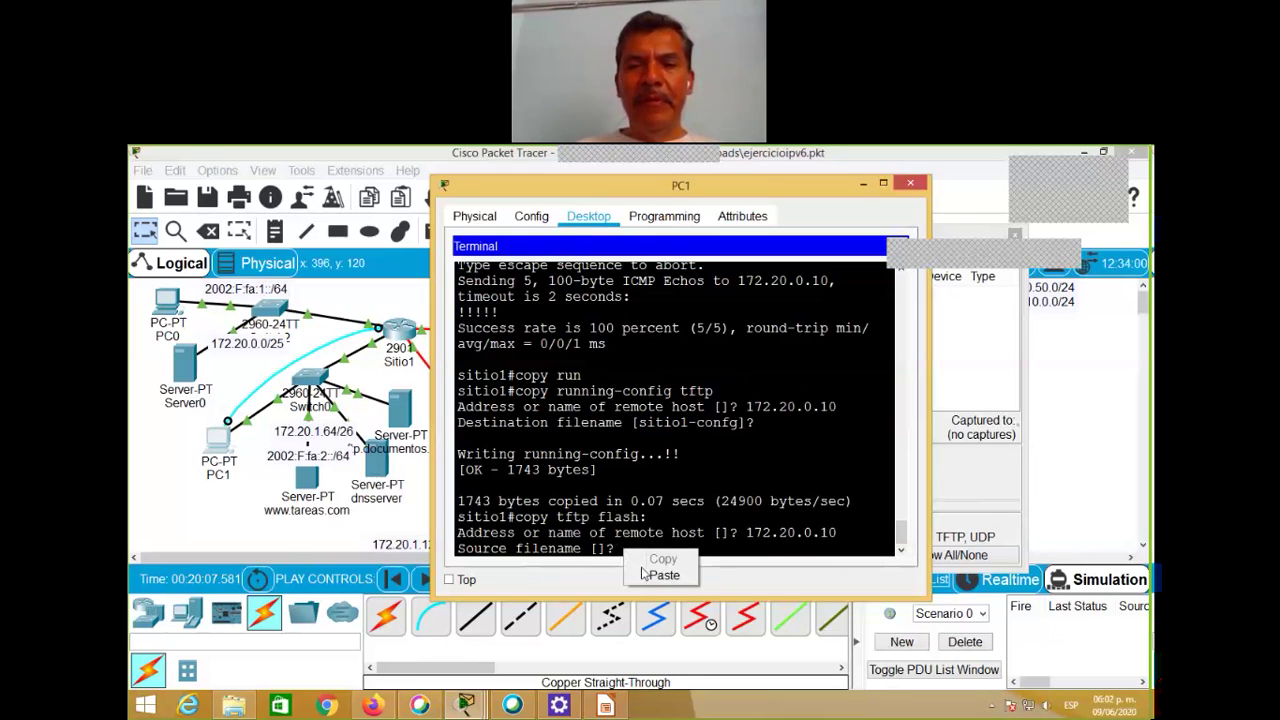
left_click(664, 576)
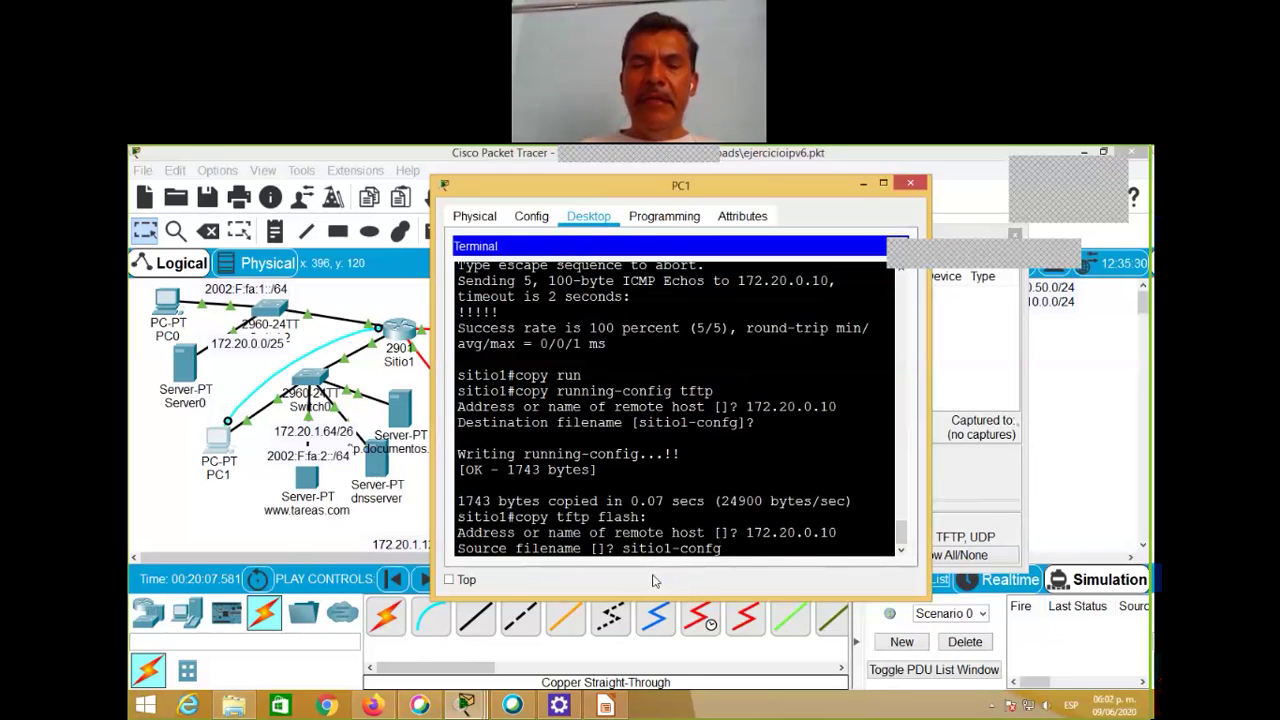
key("Return")
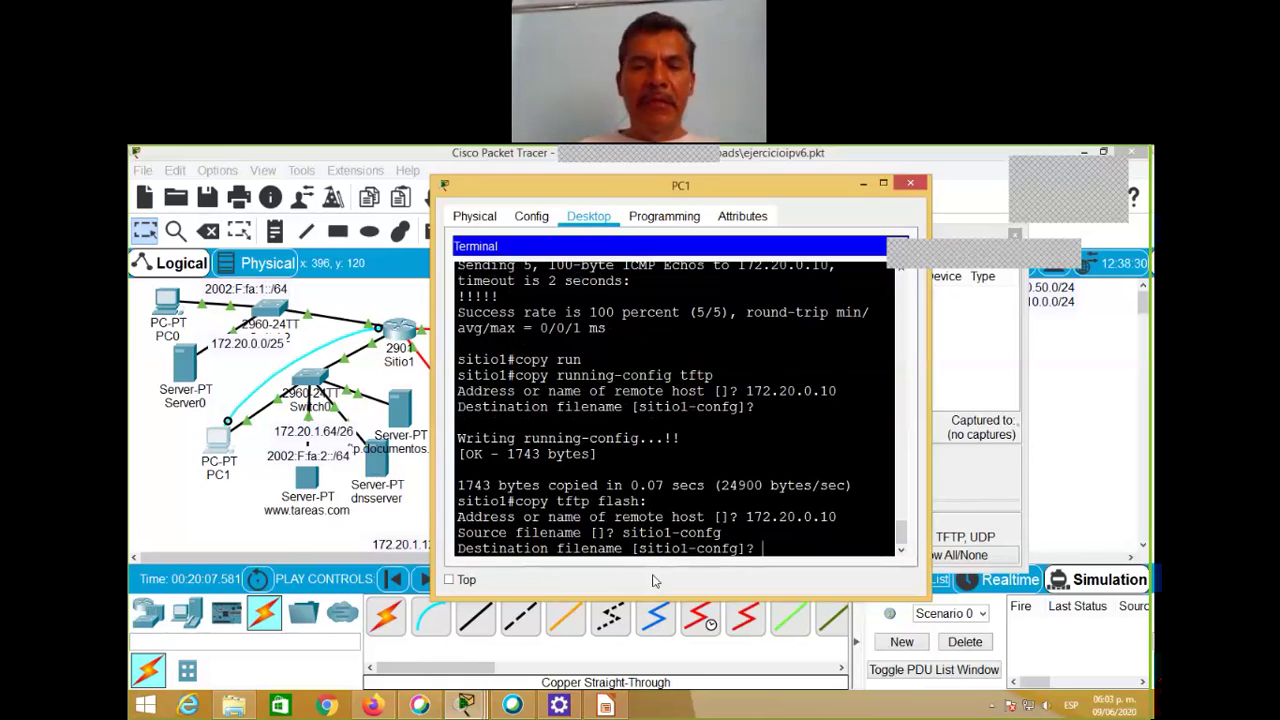
type("sitio")
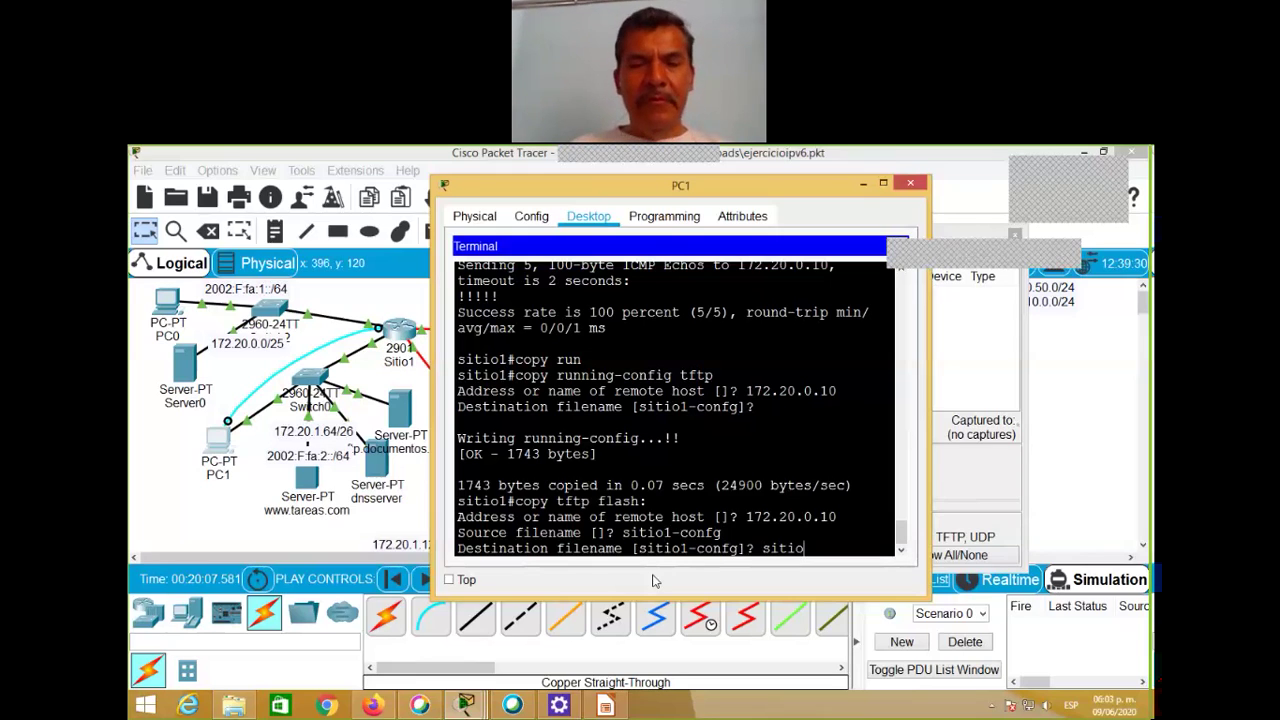
type("1")
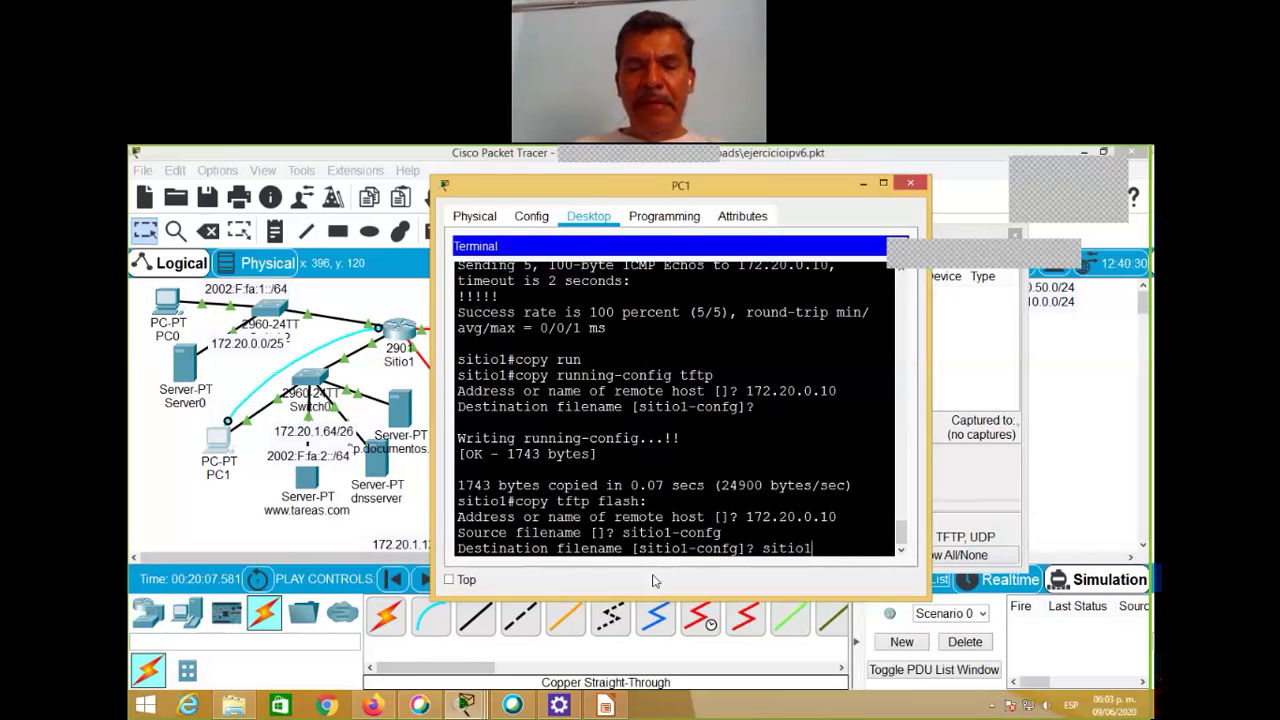
type("_respaldo")
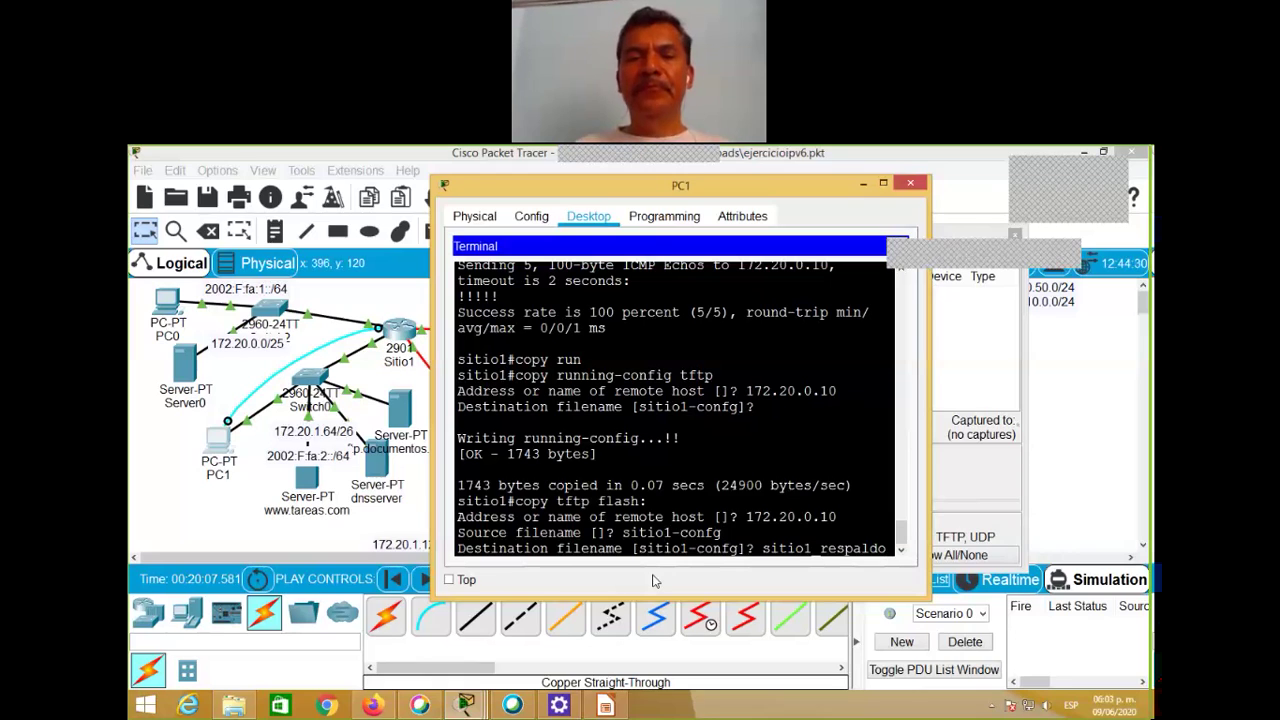
key("Return")
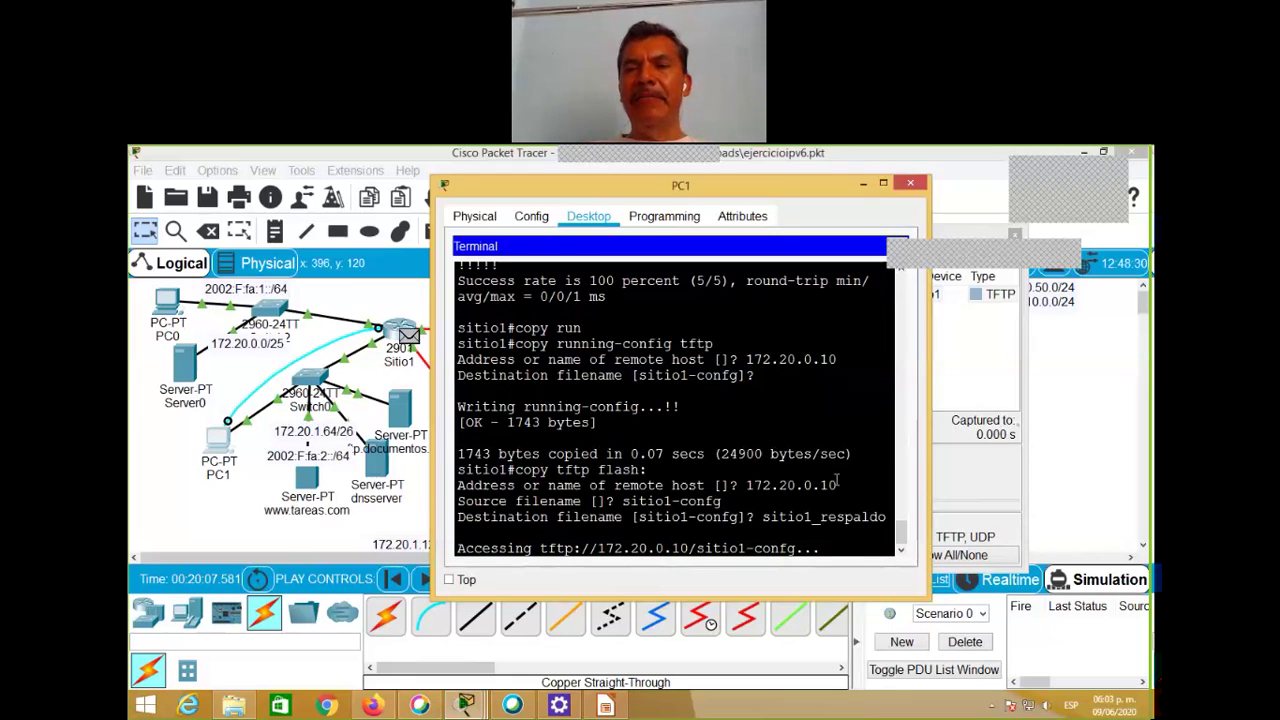
Step: Minimize PC1 and open Sitio1's TFTP PDU details: UDP port 69 request from 172.20.0.126 to 172.20.0.10
left_click(861, 185)
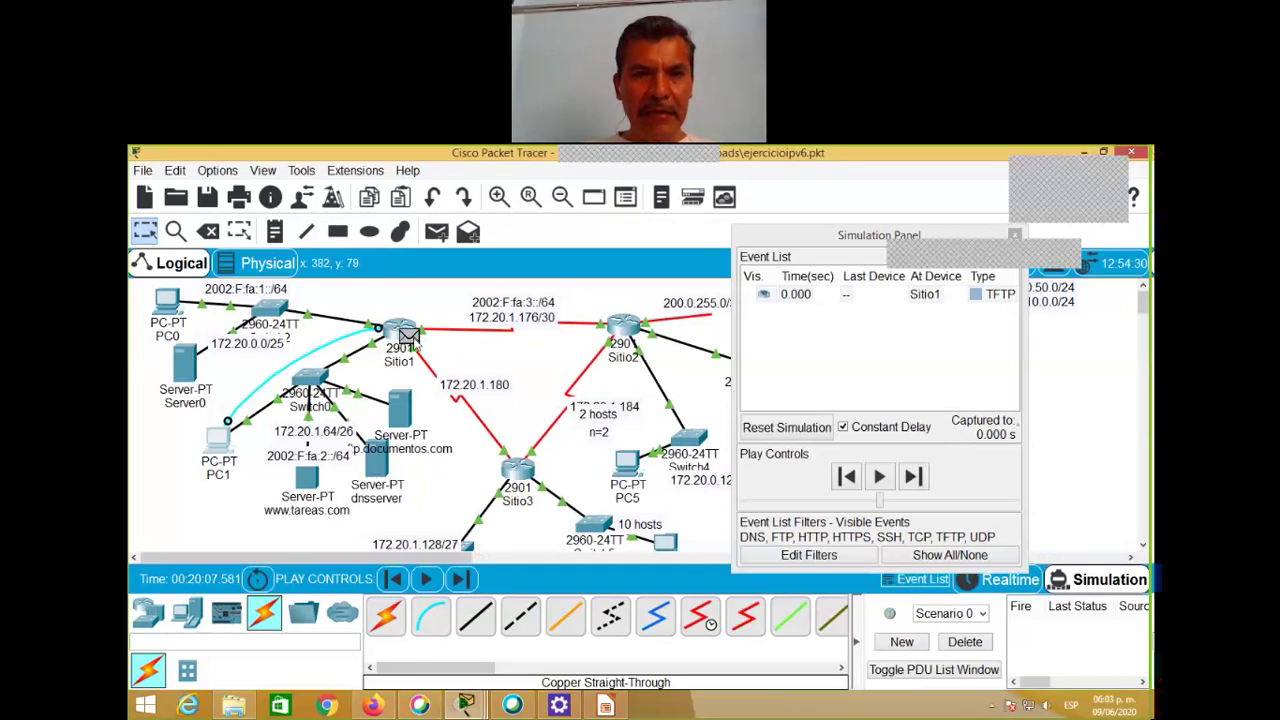
mouse_move(407, 334)
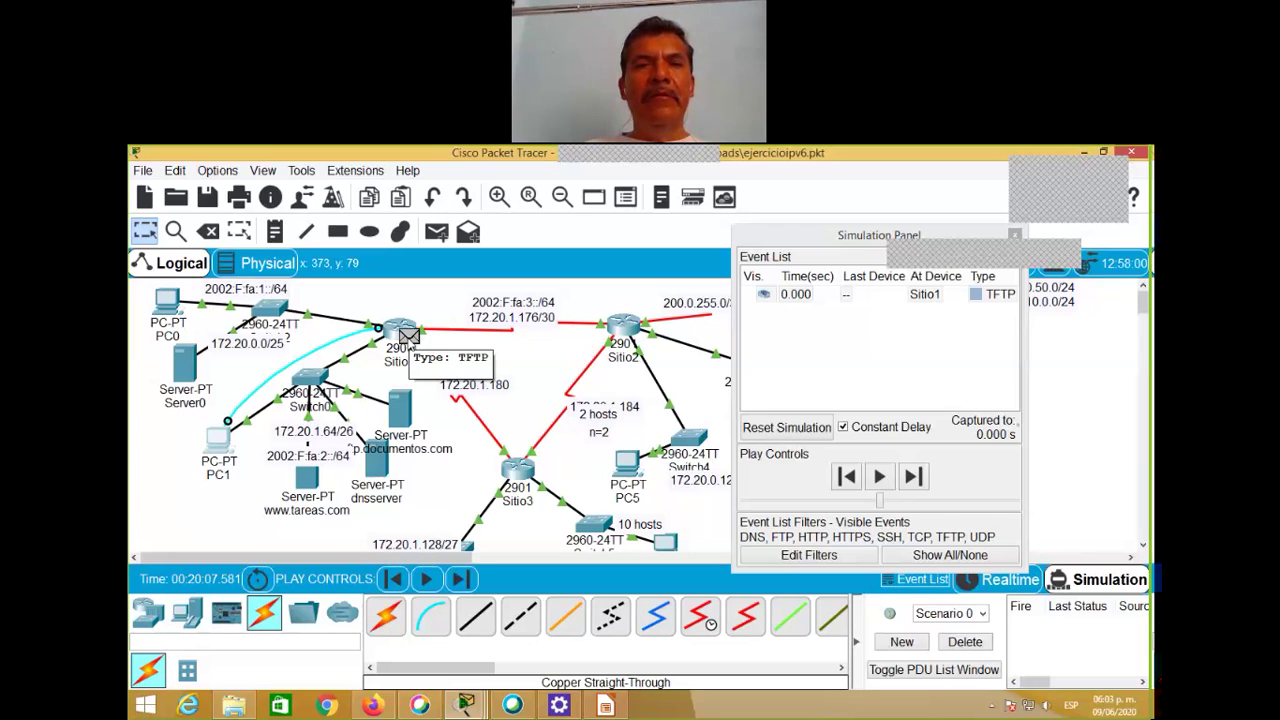
left_click(408, 336)
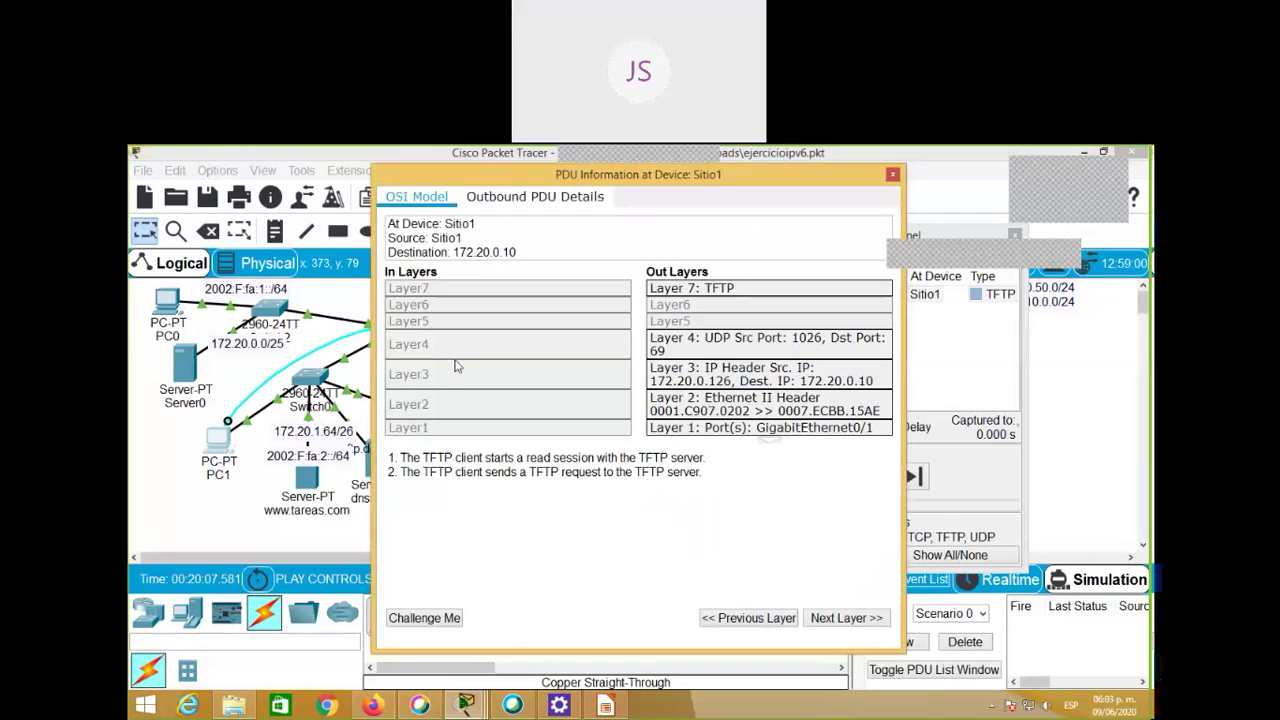
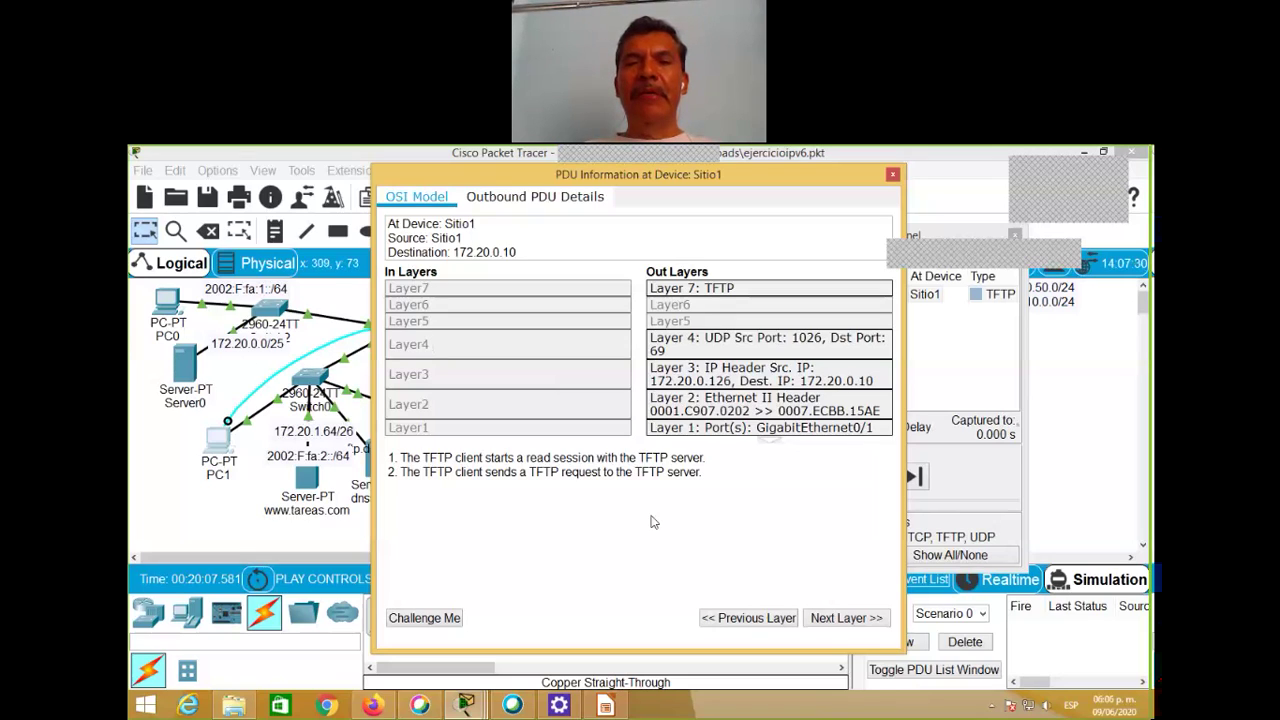
Step: Close Sitio1's PDU details and advance the TFTP packet through Switch2 to Server0 (0.002 s)
left_click(894, 177)
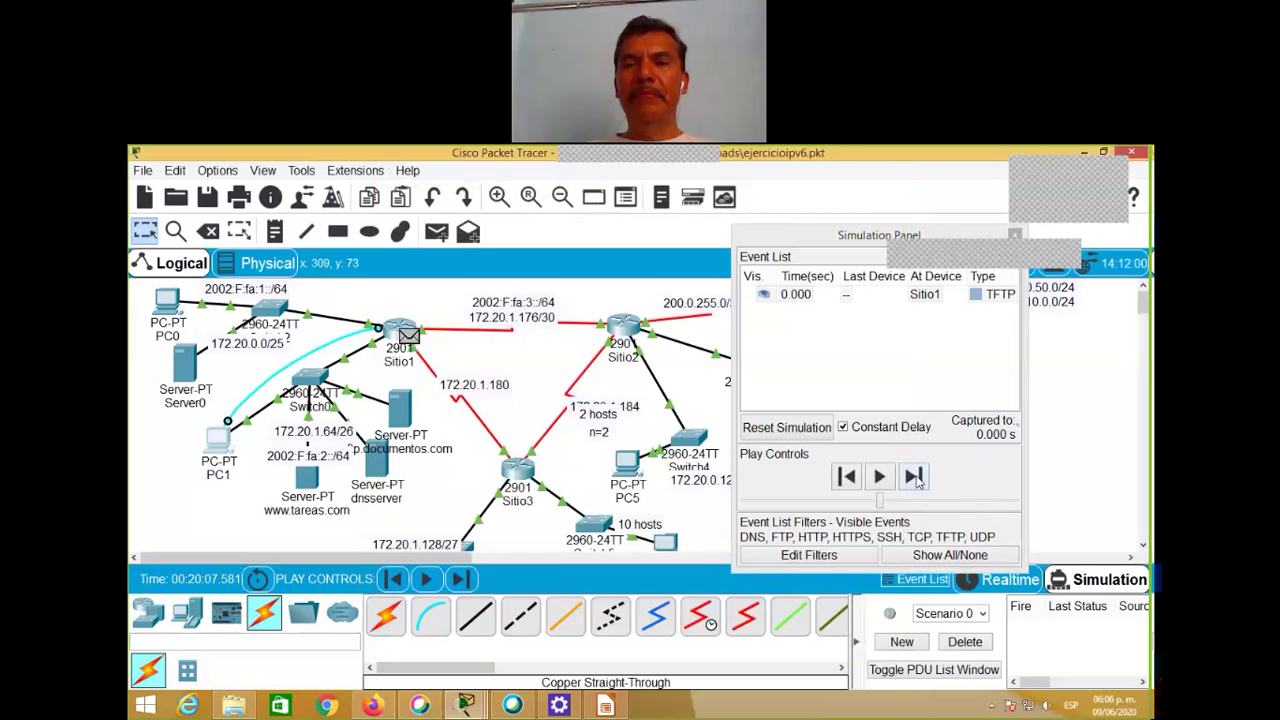
left_click(916, 479)
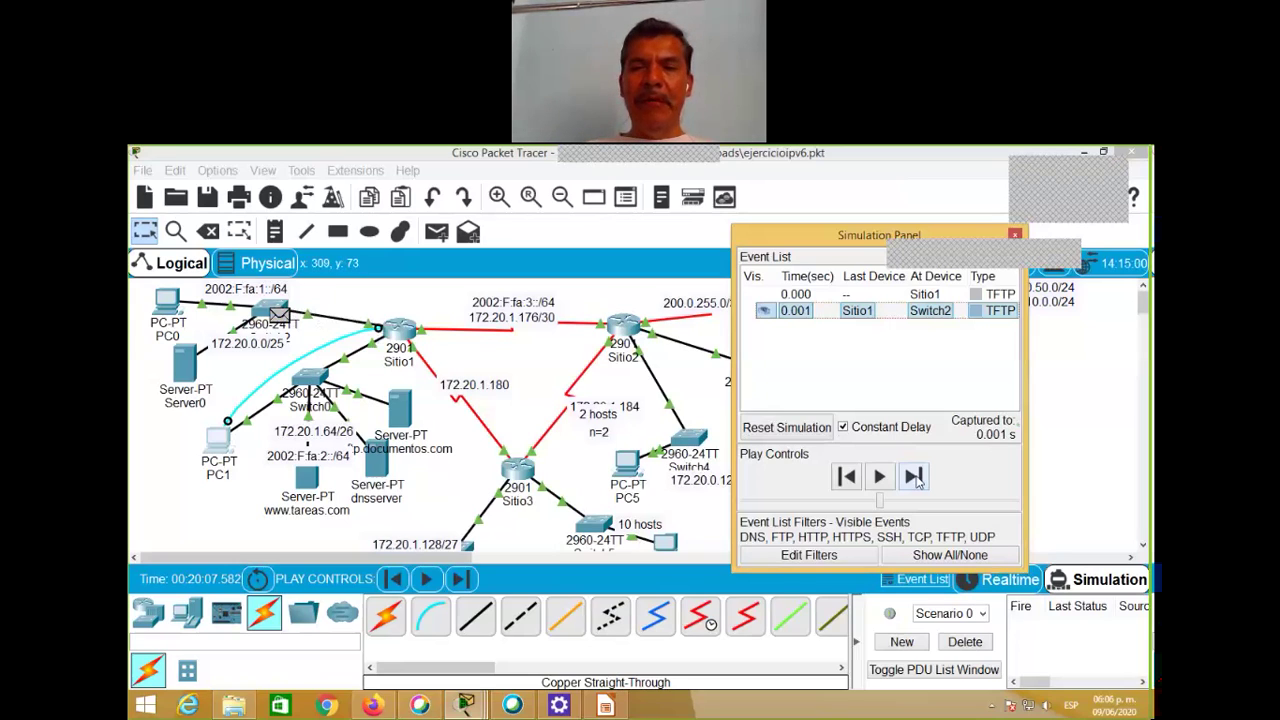
left_click(916, 479)
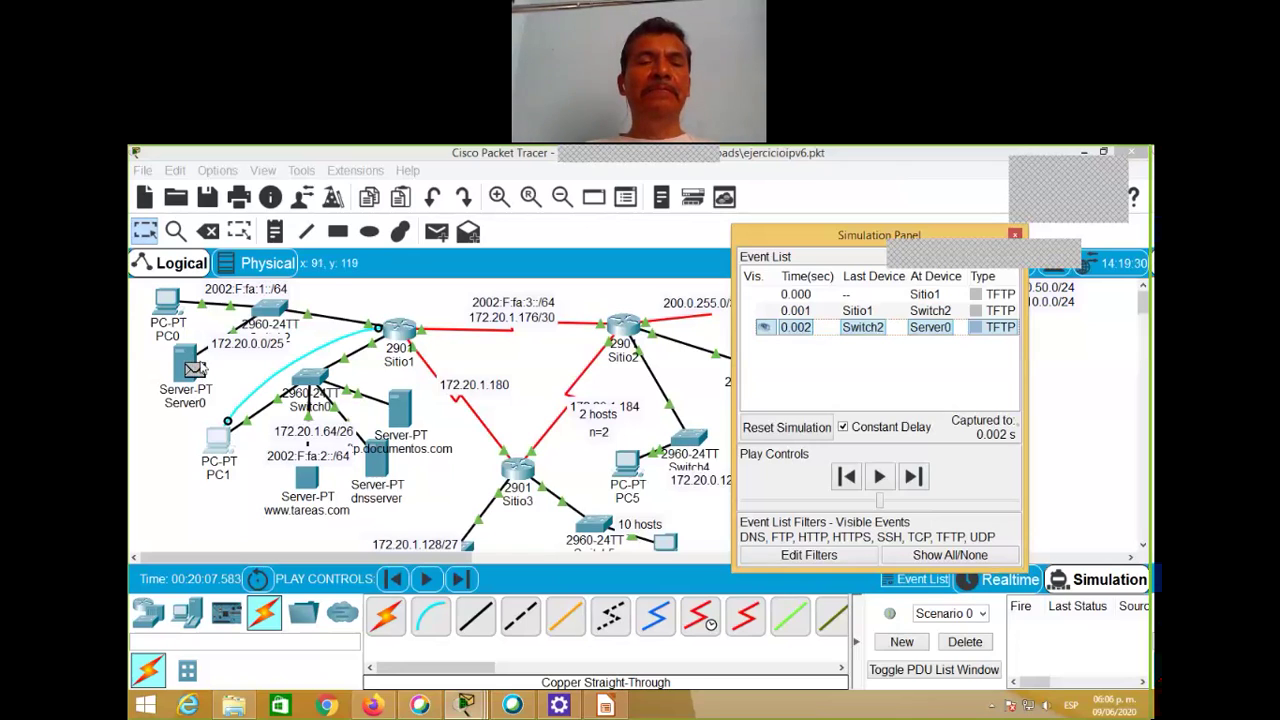
left_click(196, 371)
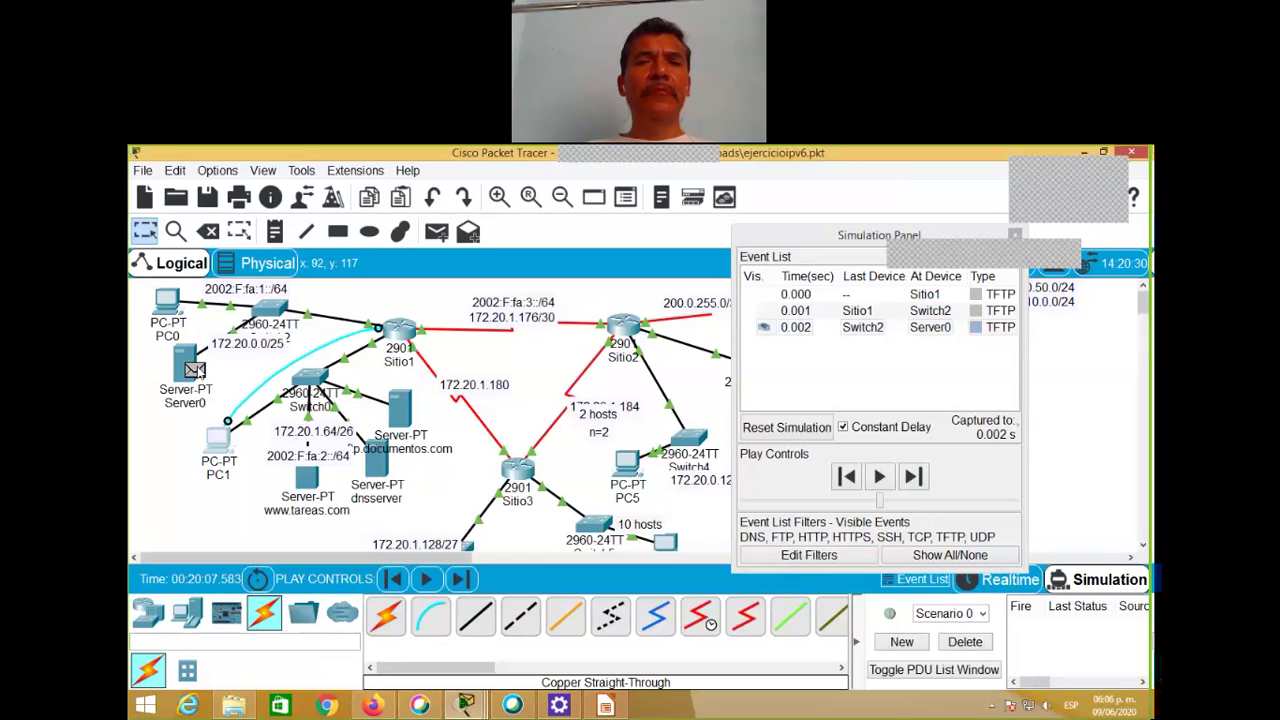
left_click(196, 371)
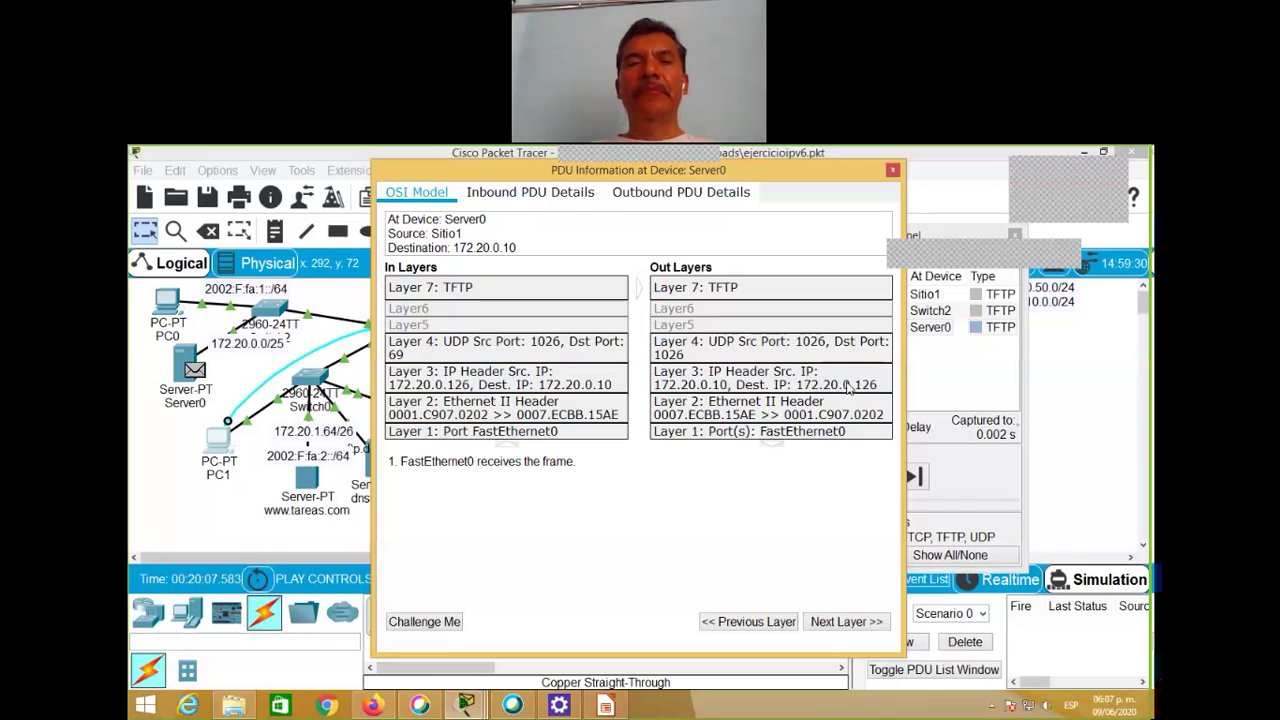
left_click(892, 173)
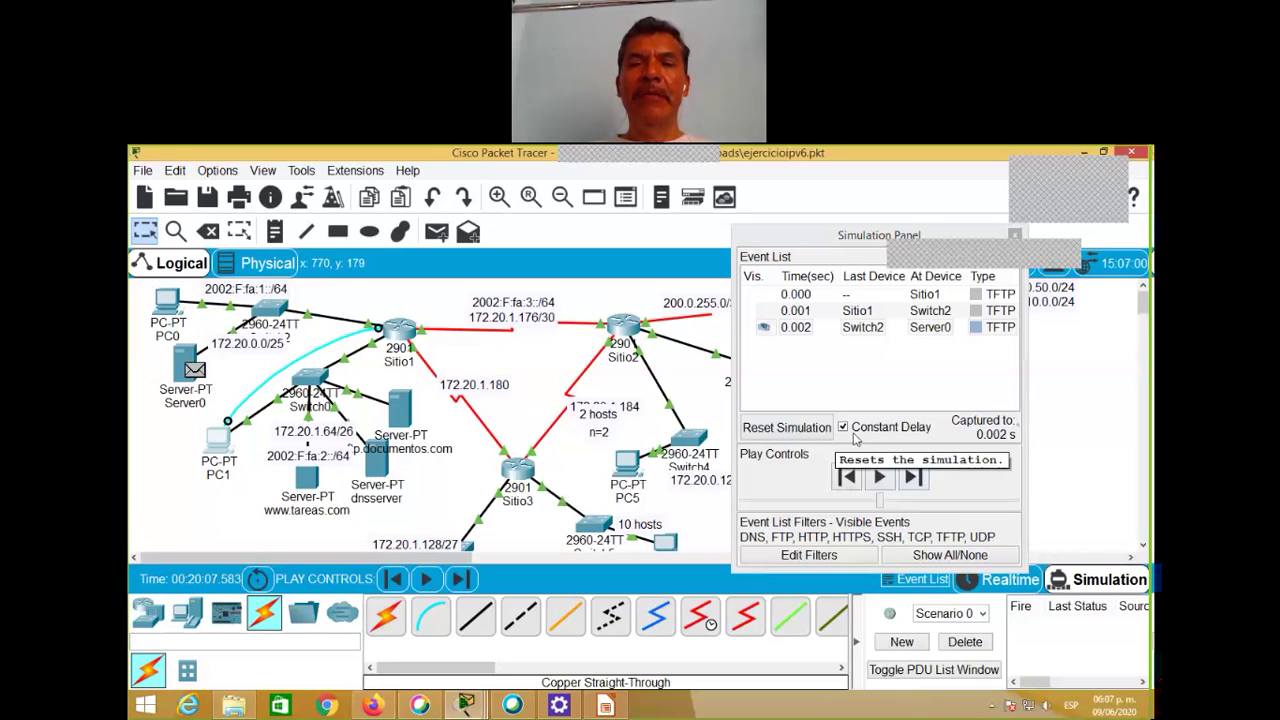
Step: Step Server0's TFTP reply back to Sitio1, Sitio1's next packet to Server0, then on to RIP events
left_click(910, 477)
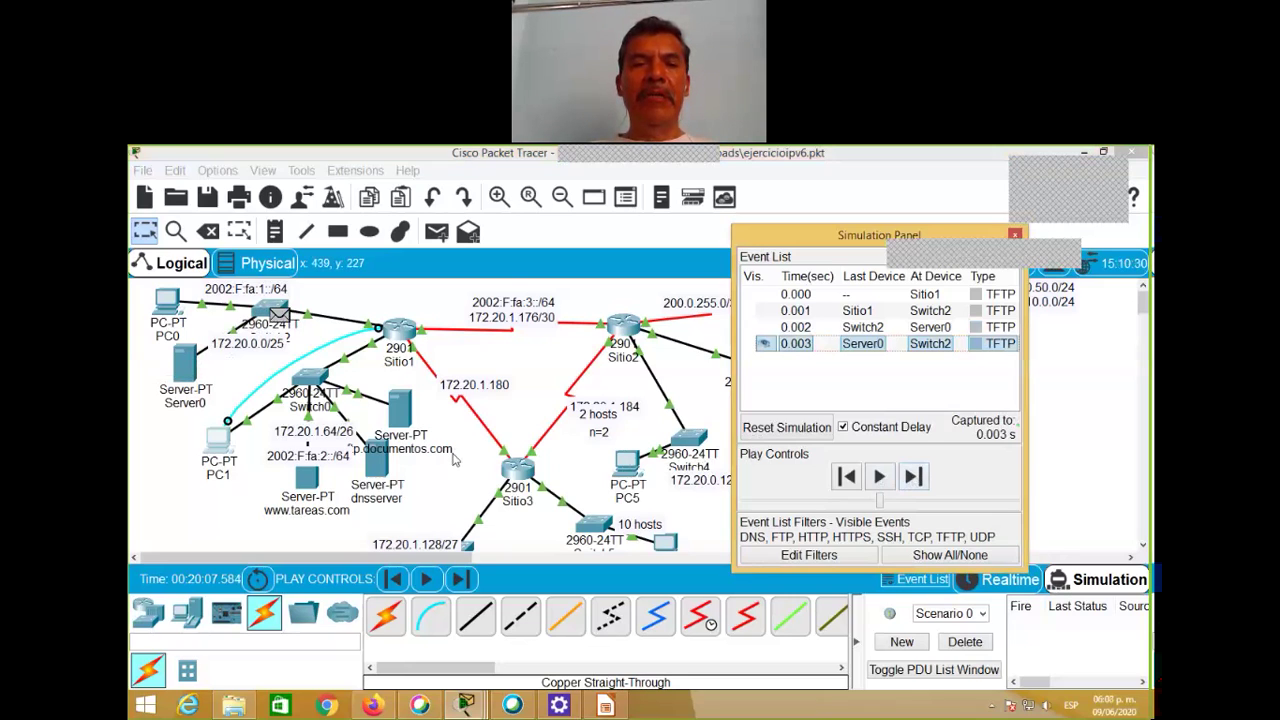
left_click(460, 579)
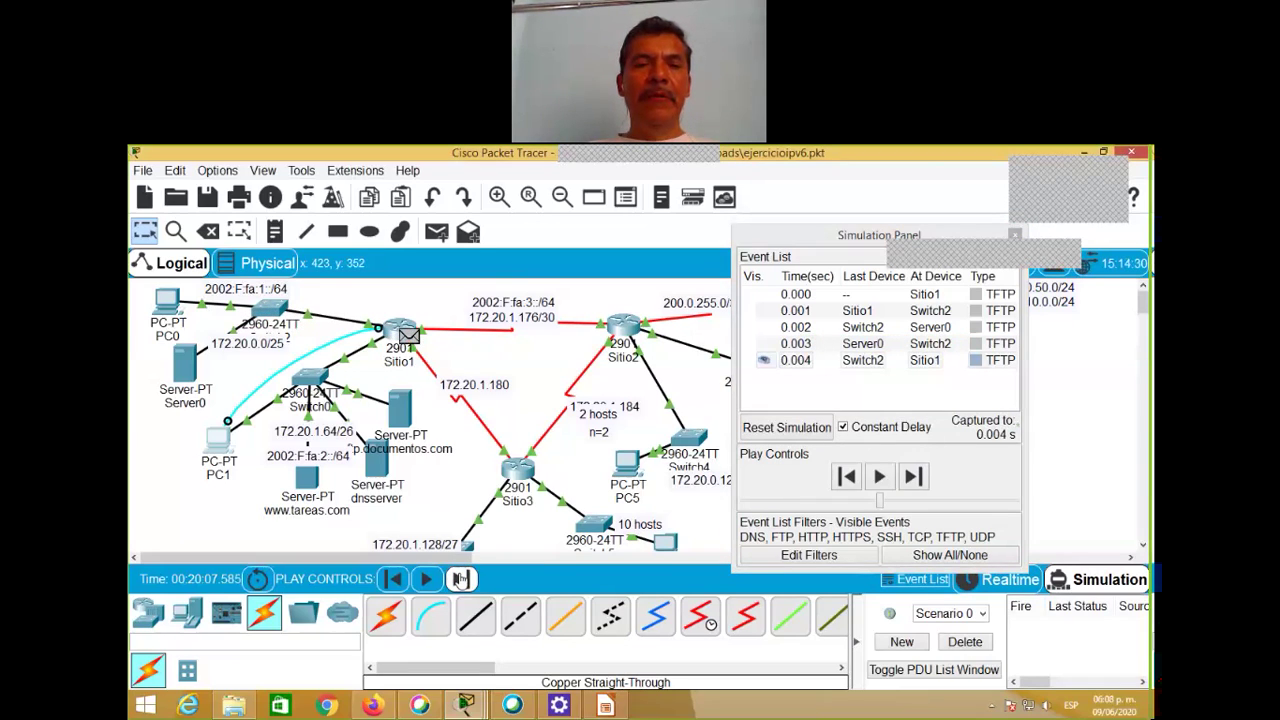
left_click(460, 579)
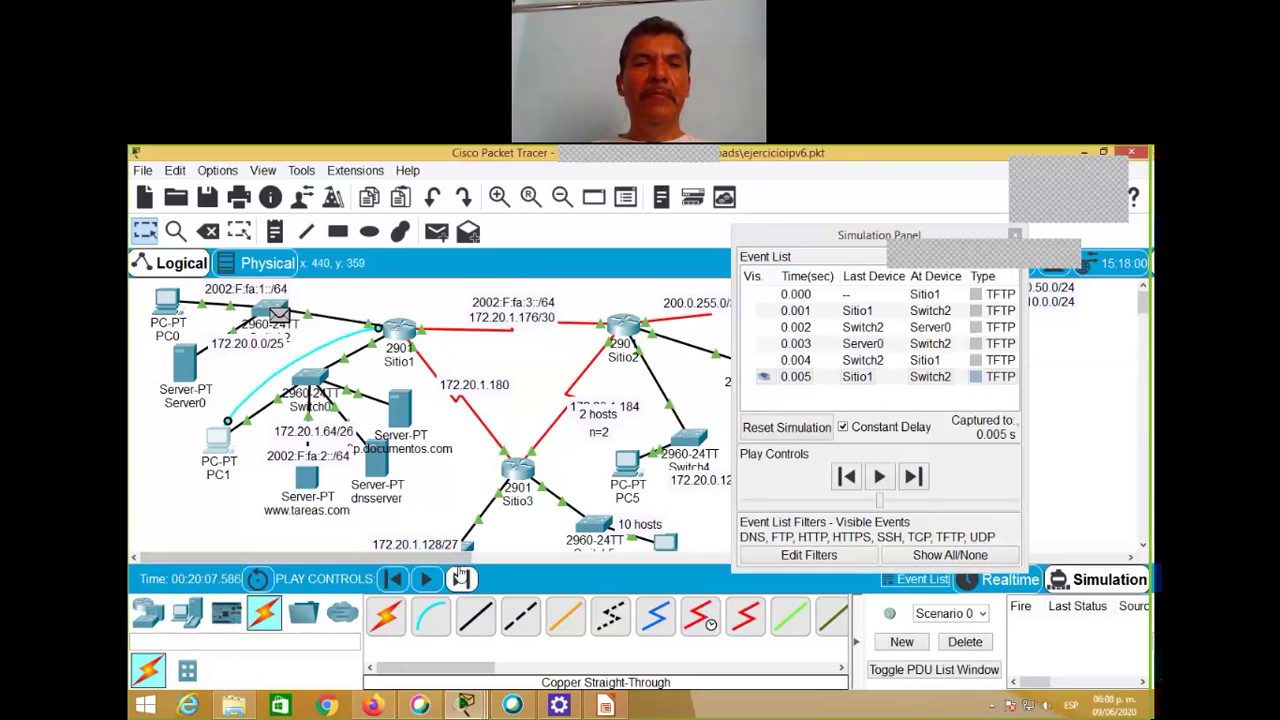
left_click(460, 579)
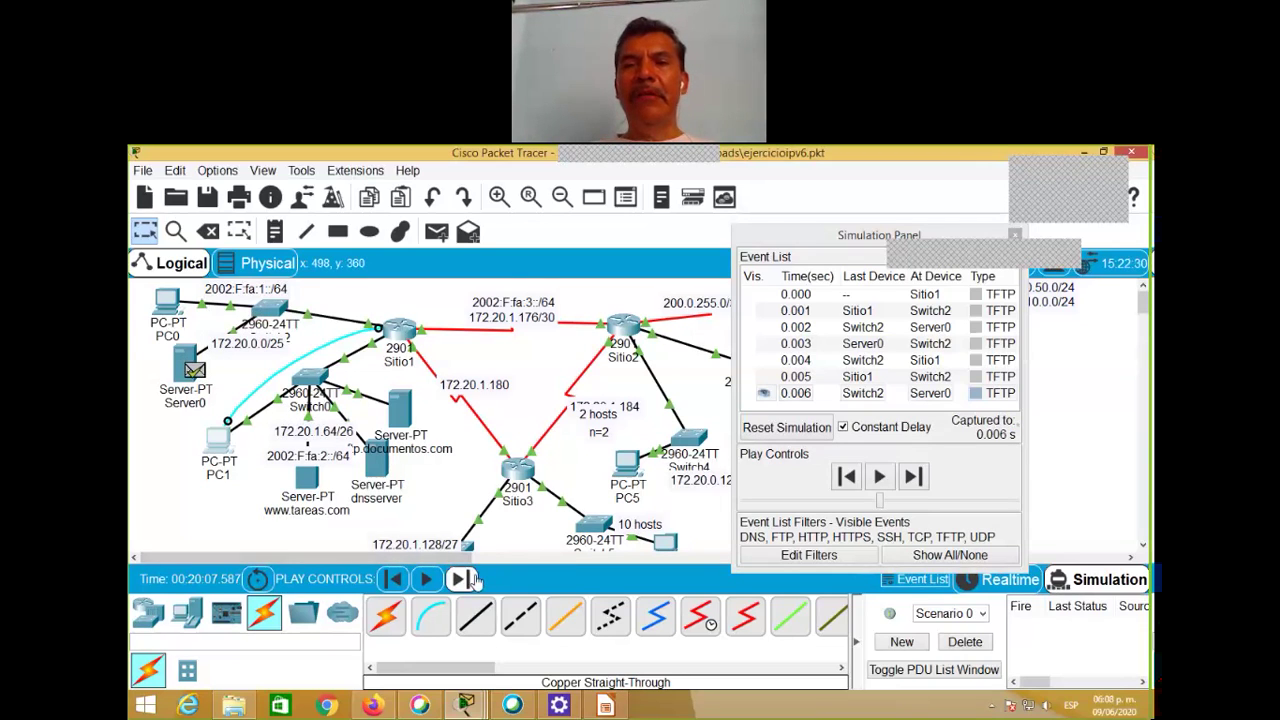
mouse_move(474, 550)
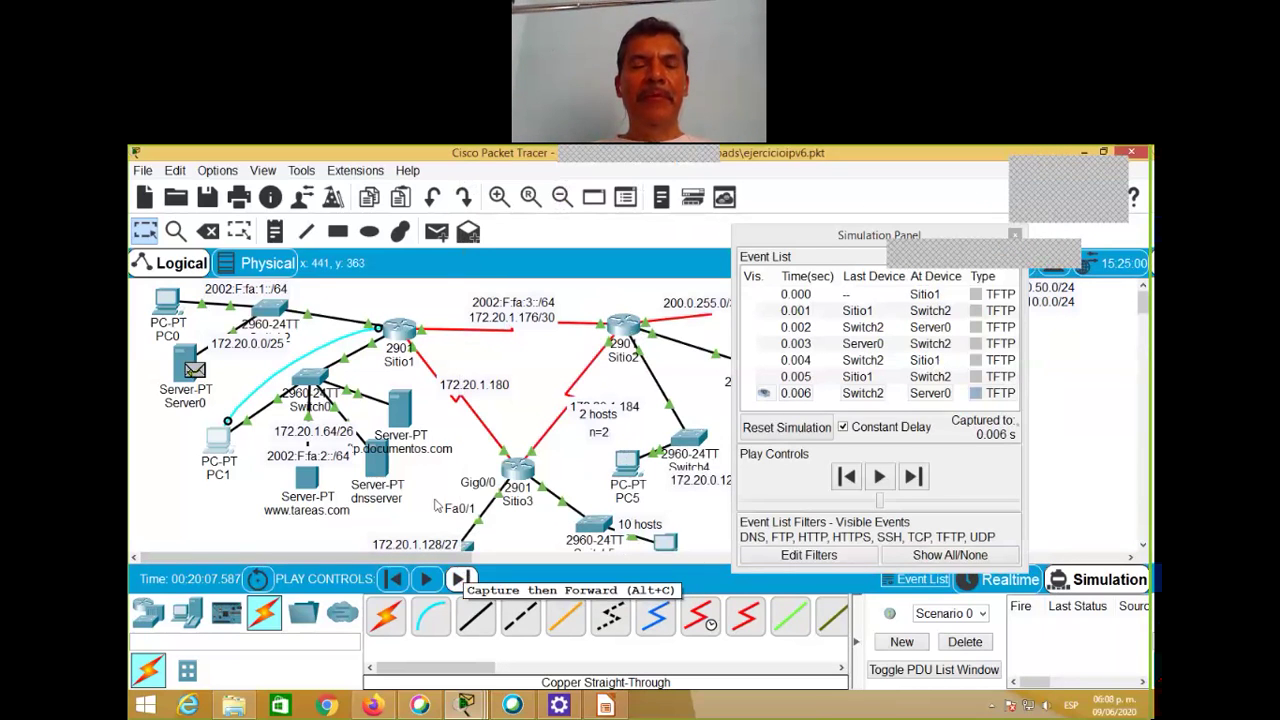
left_click(460, 580)
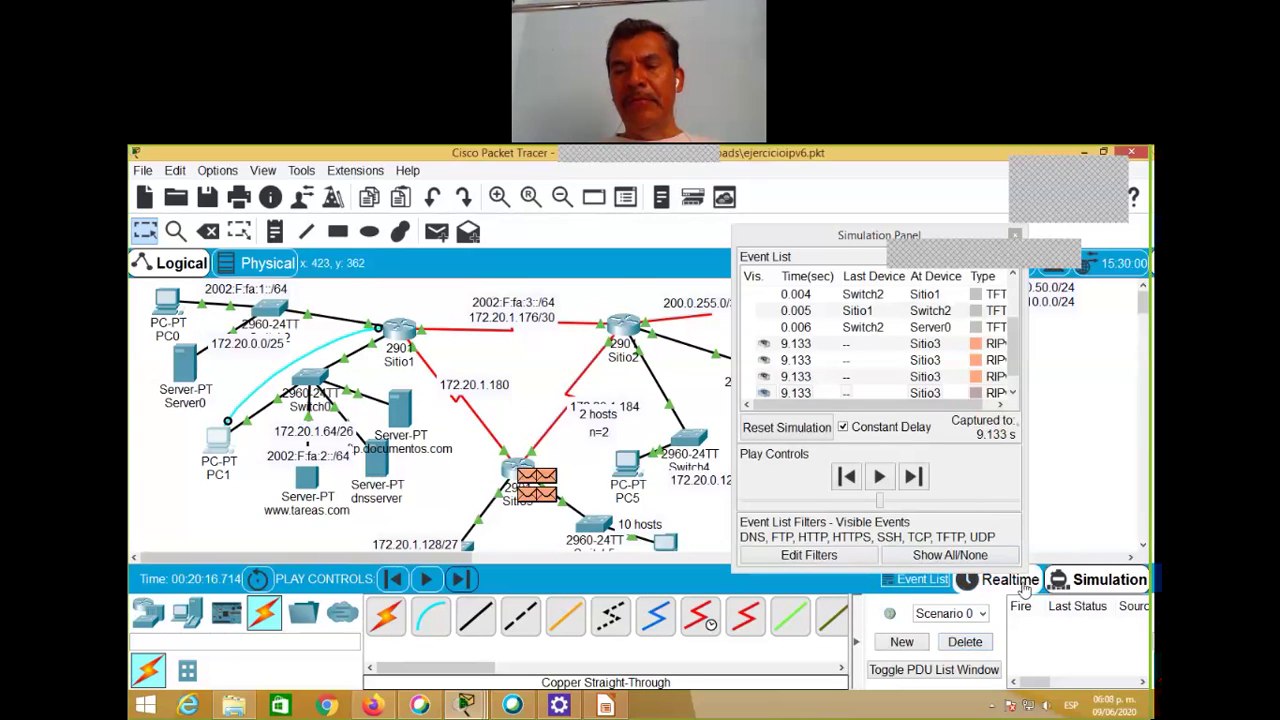
Step: Delete the PDU scenario, switch back to Realtime mode, and open PC1's terminal to Sitio1
left_click(975, 643)
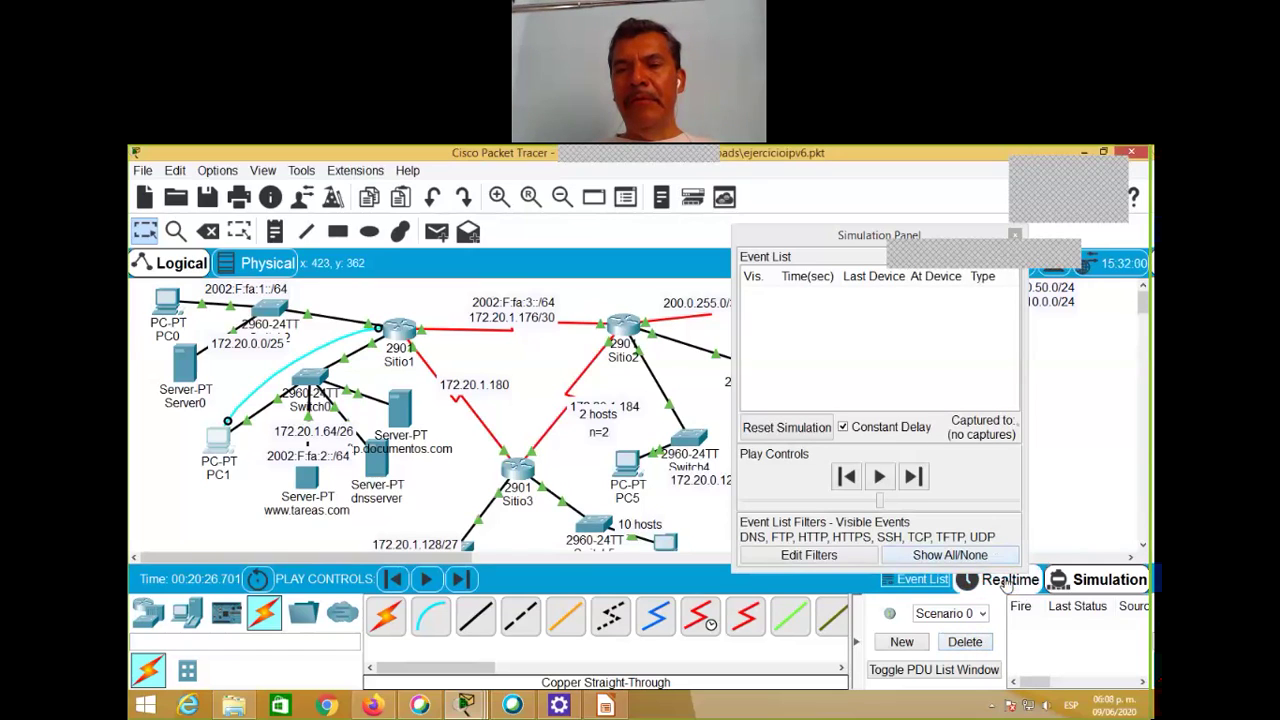
left_click(1005, 582)
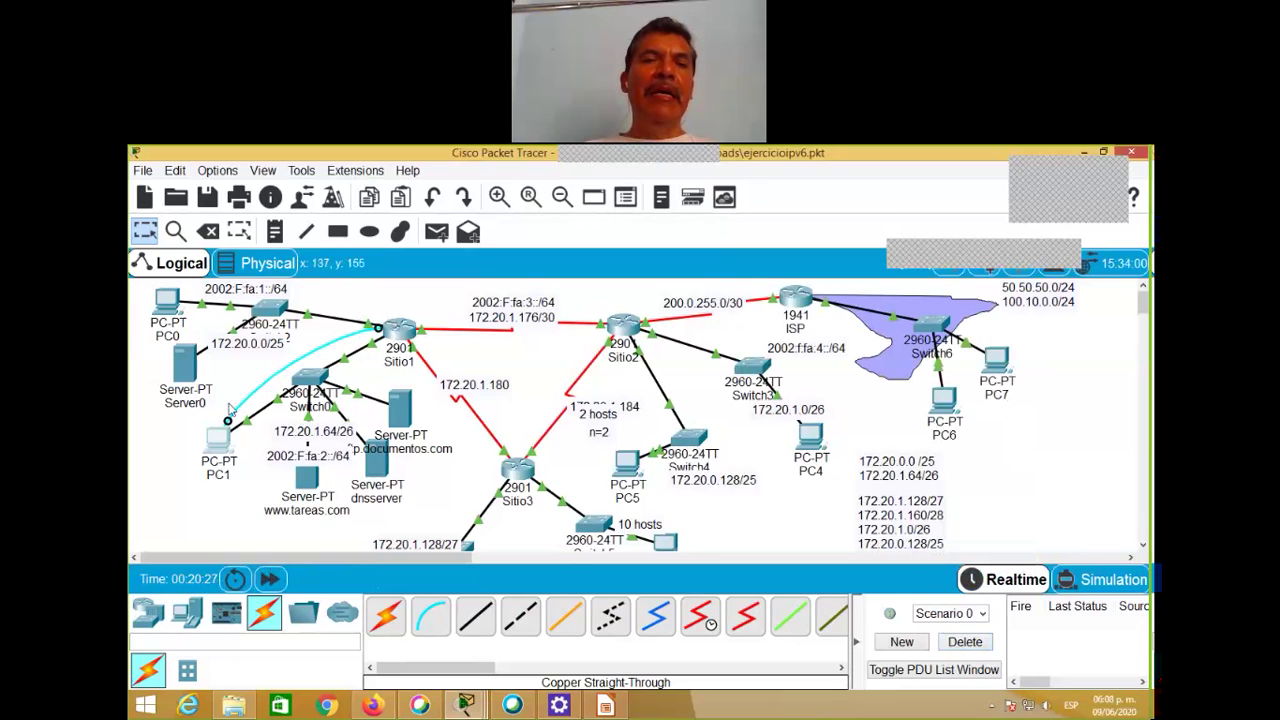
left_click(225, 445)
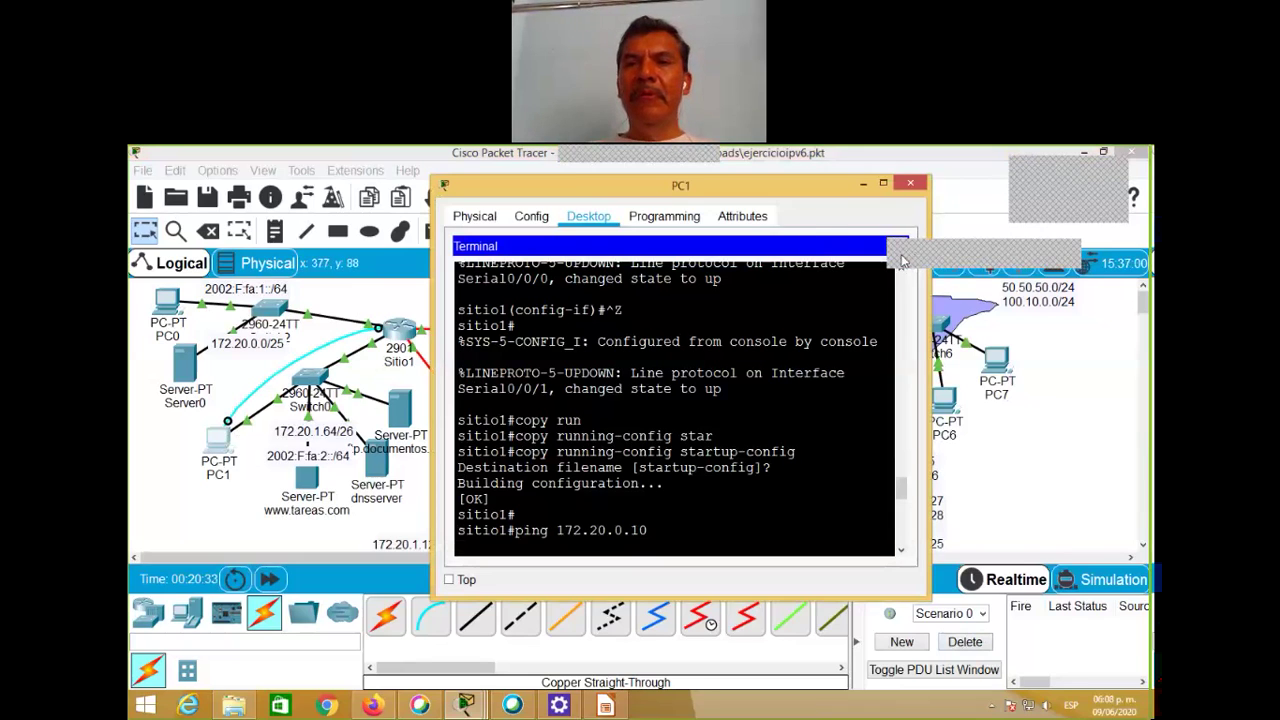
left_click(973, 254)
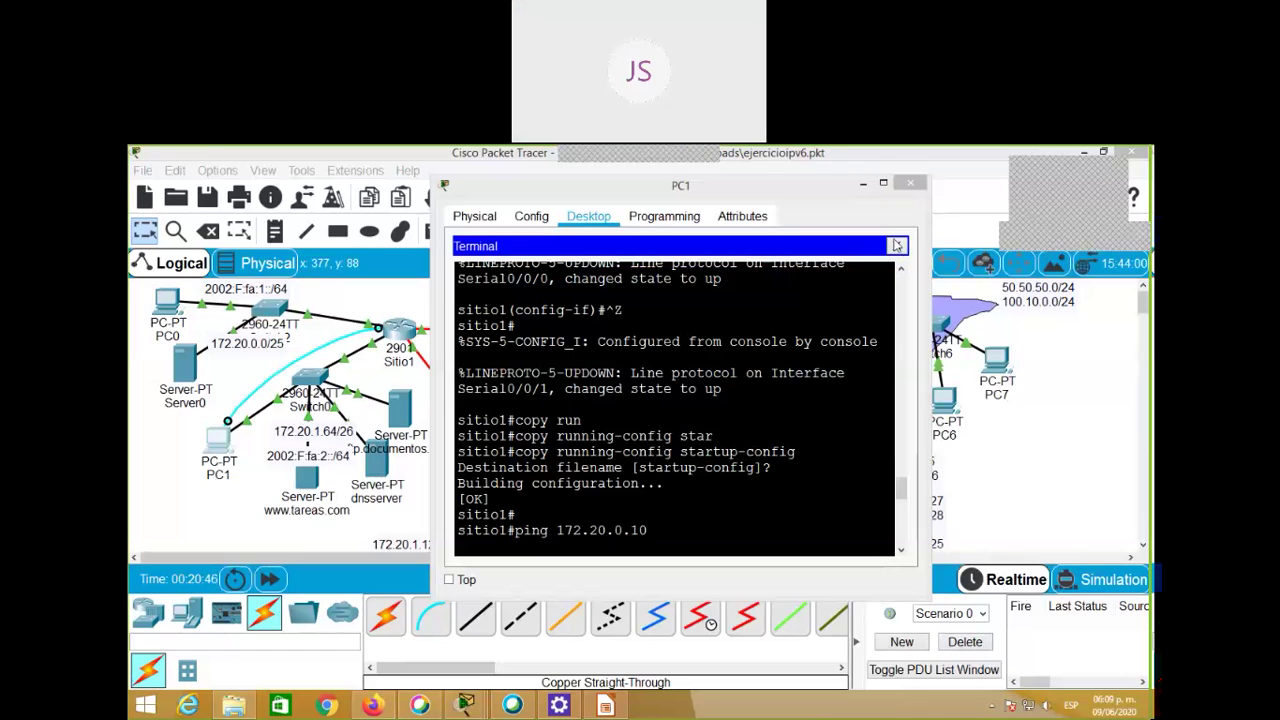
left_click(897, 245)
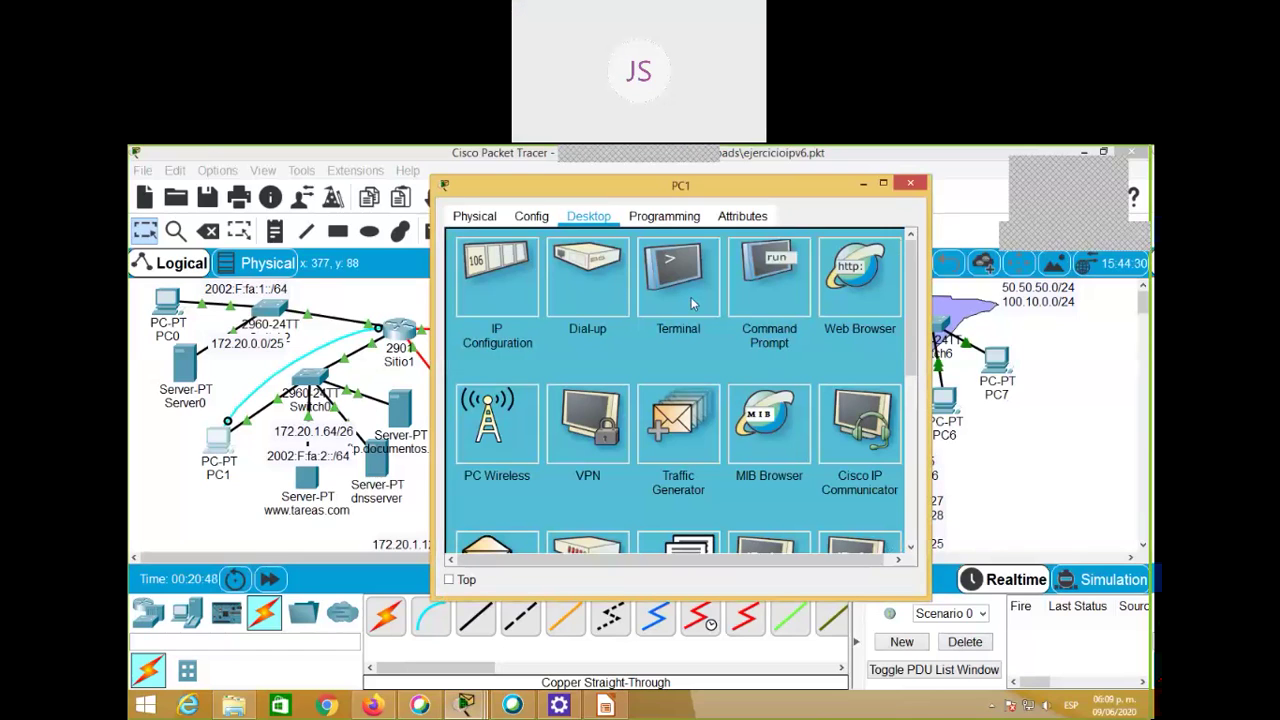
left_click(691, 297)
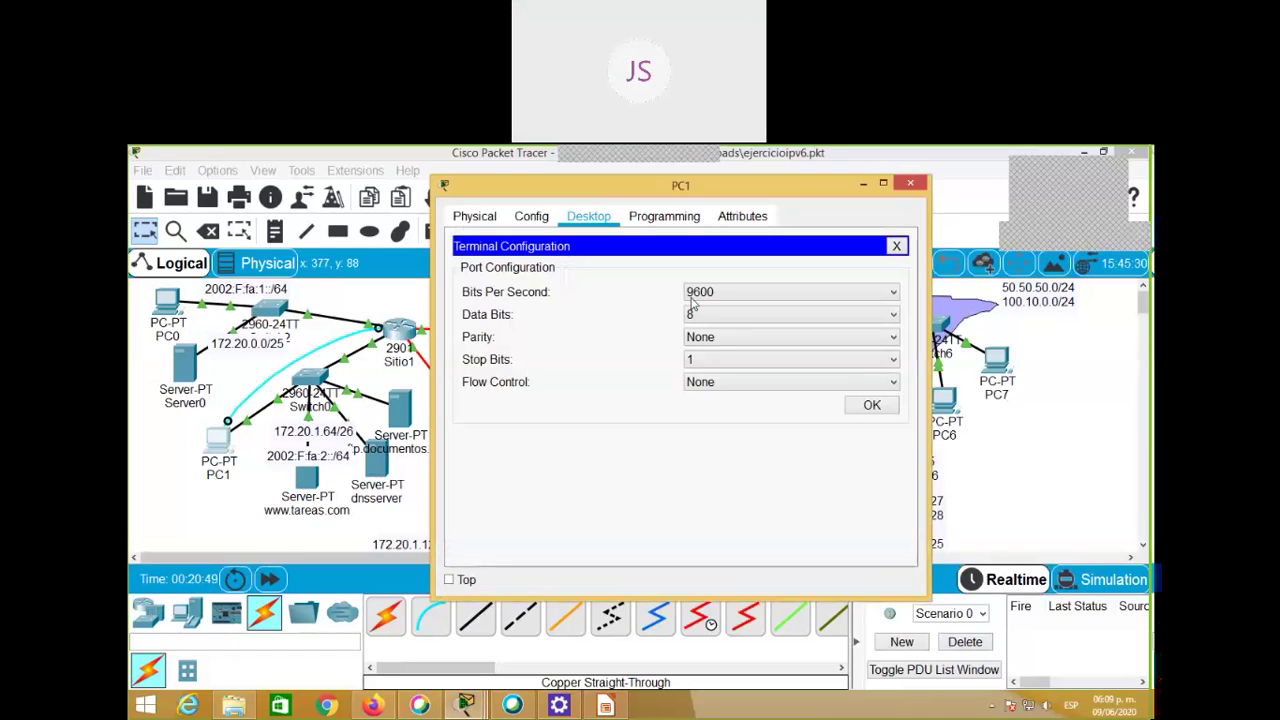
left_click(872, 405)
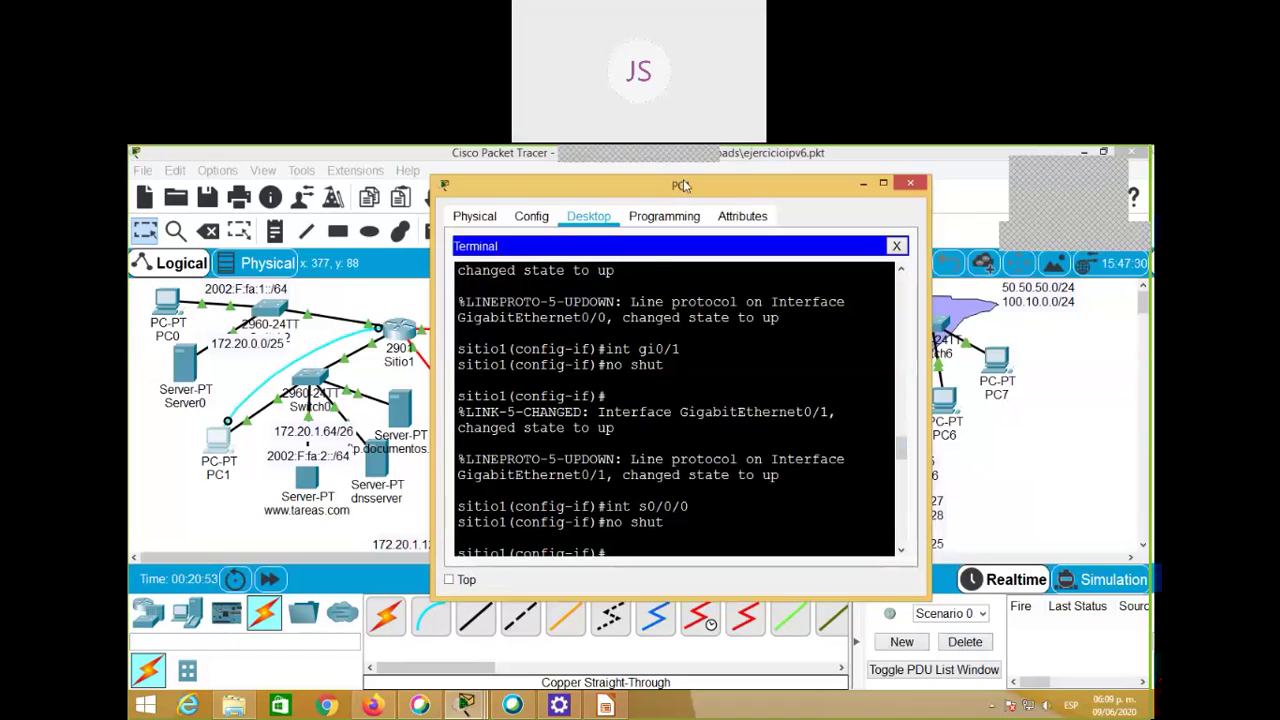
Step: Run show flash on Sitio1 and highlight the 1743-byte sitio1_respaldo backup in the listing
left_click_drag(683, 179, 673, 167)
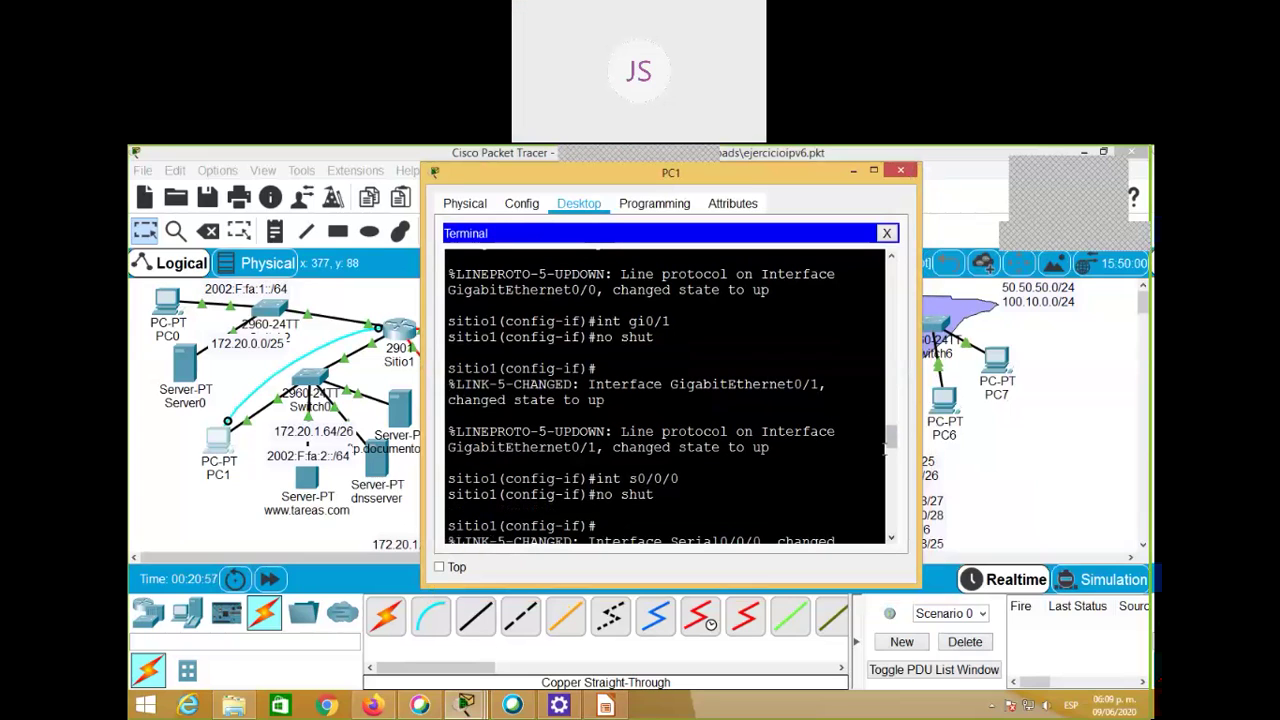
left_click_drag(887, 450, 893, 532)
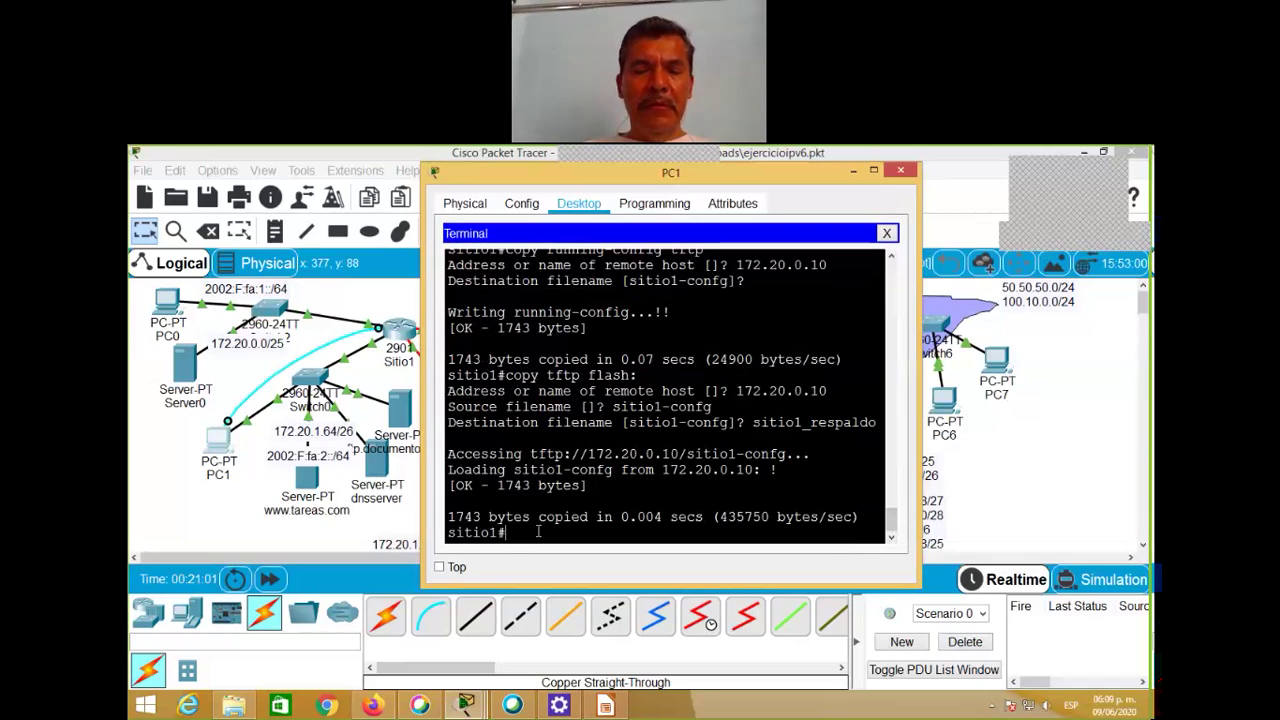
type("show ")
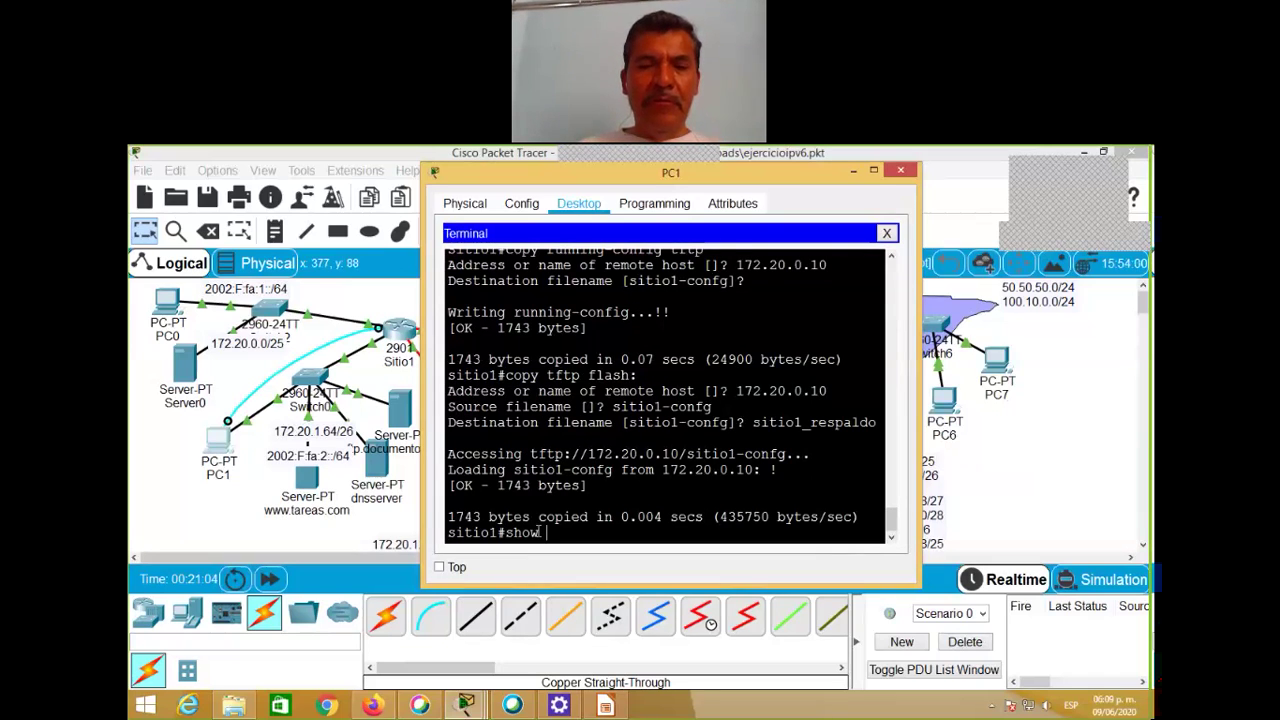
type("fla")
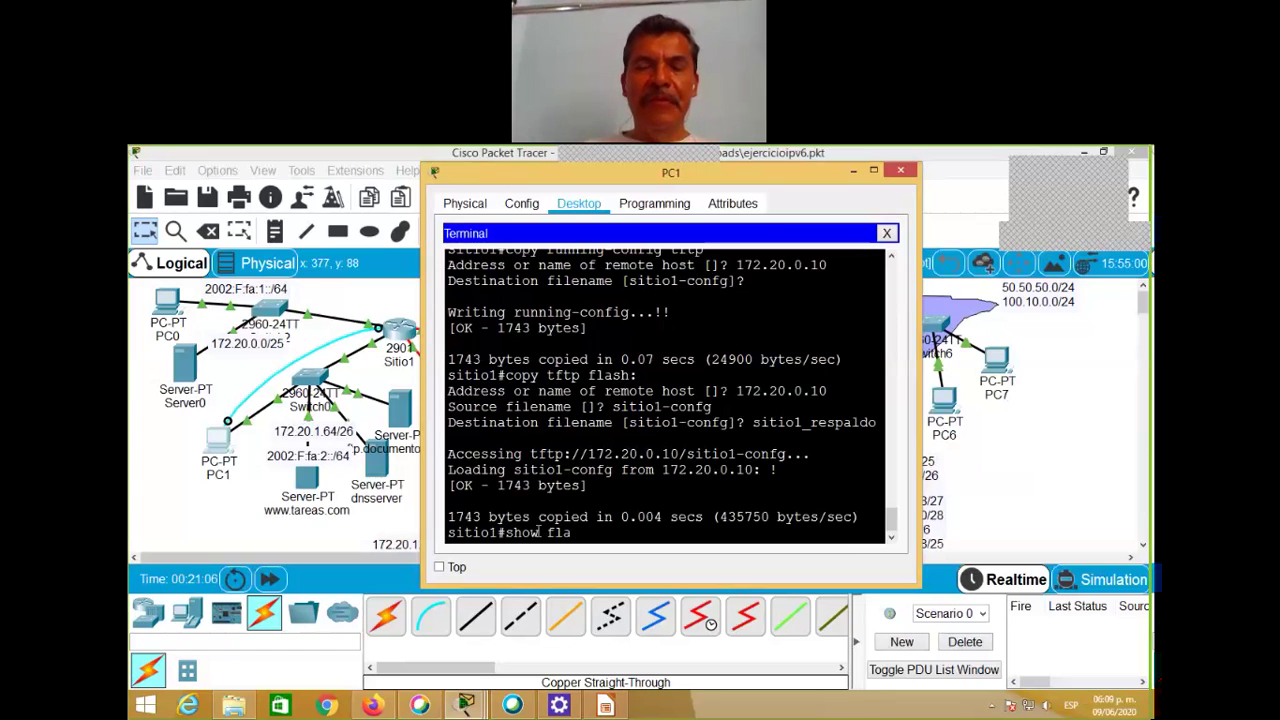
type("sh")
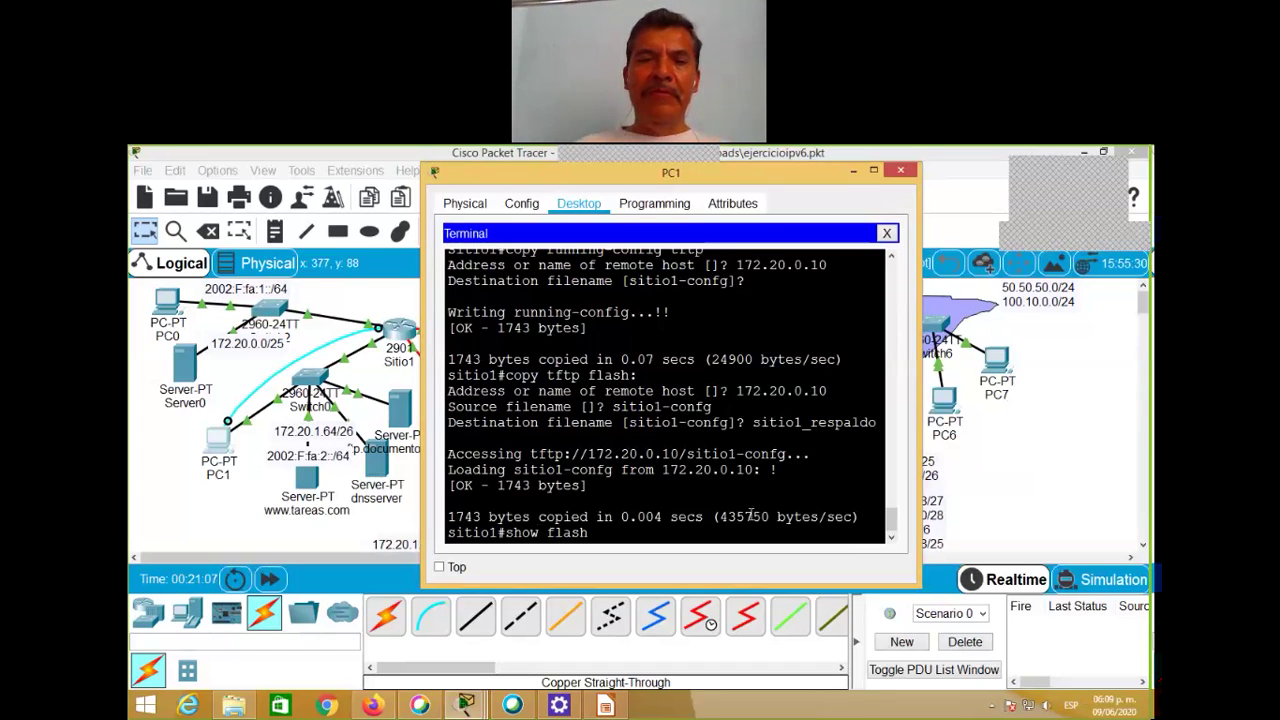
key("Return")
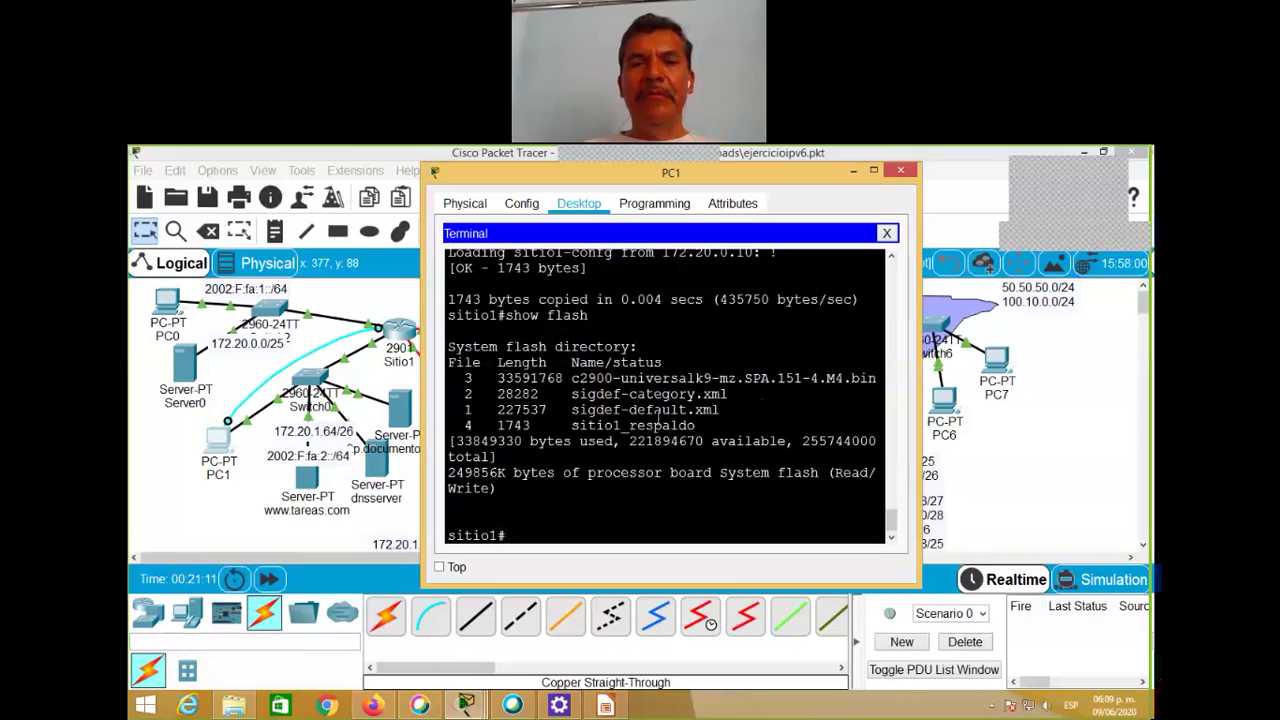
left_click_drag(574, 425, 698, 428)
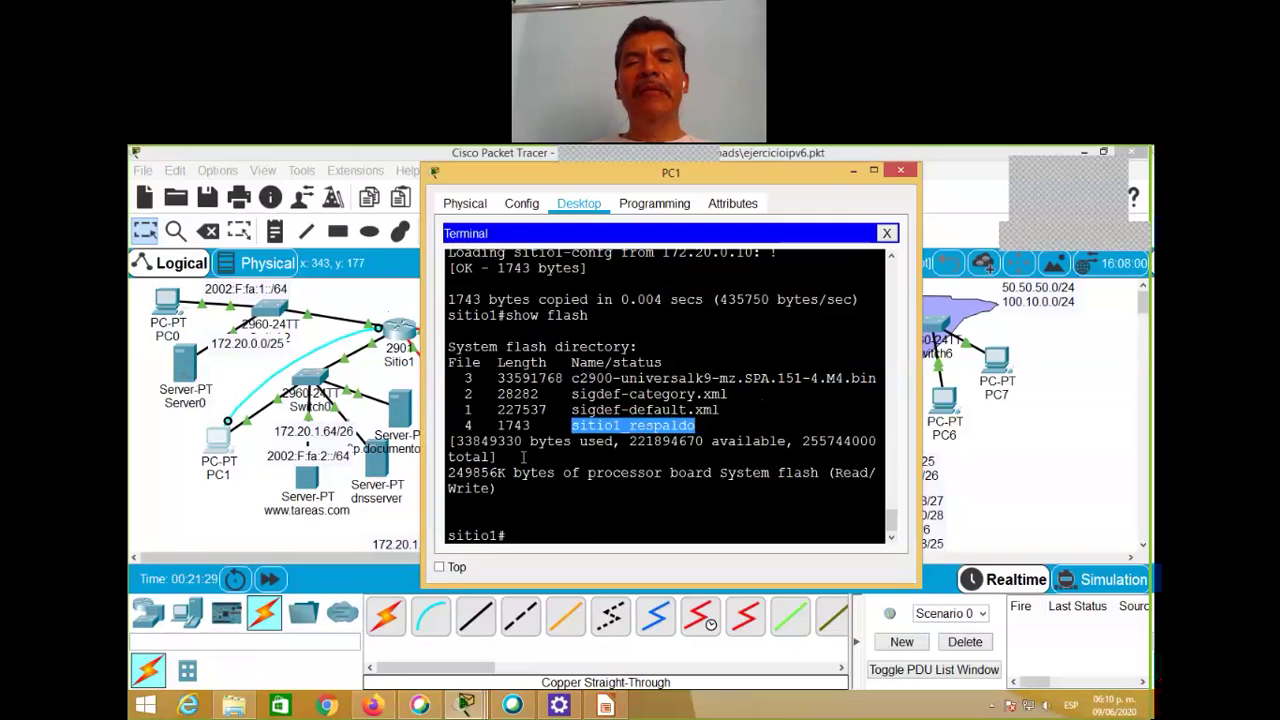
left_click(556, 510)
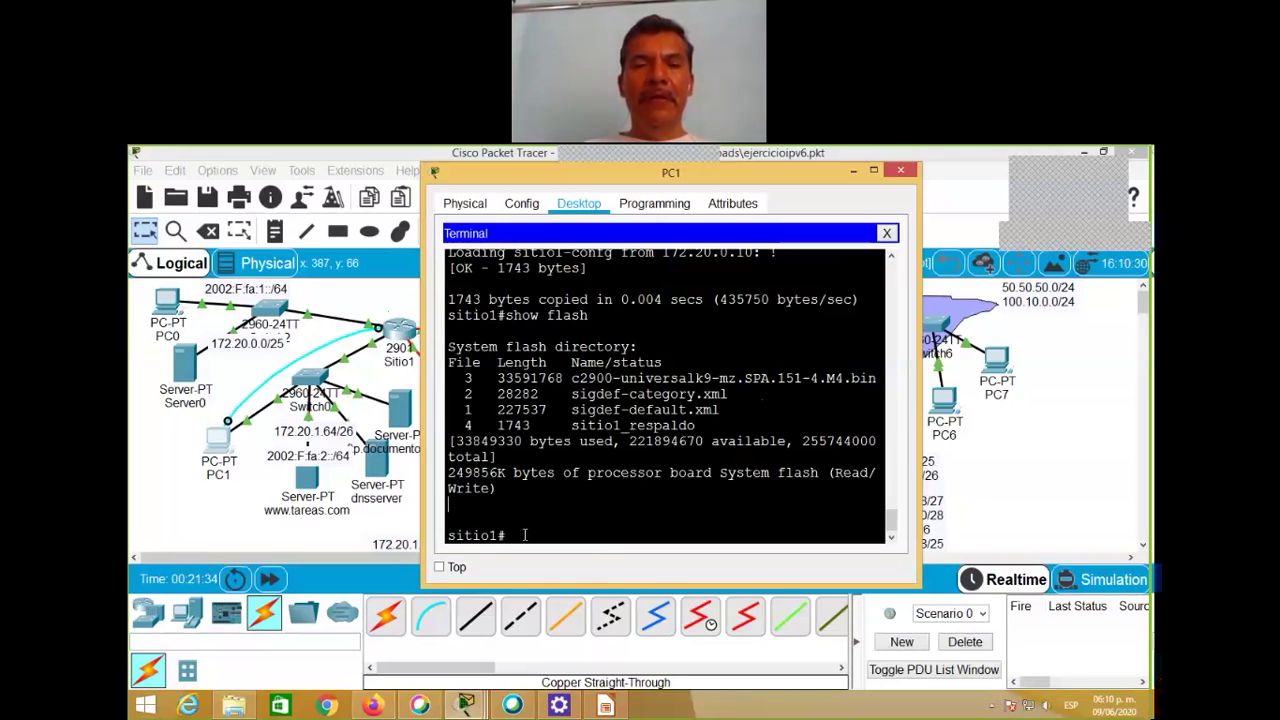
Step: Try show nvram and then show nvram: on Sitio1, both rejected as invalid input
type("show ")
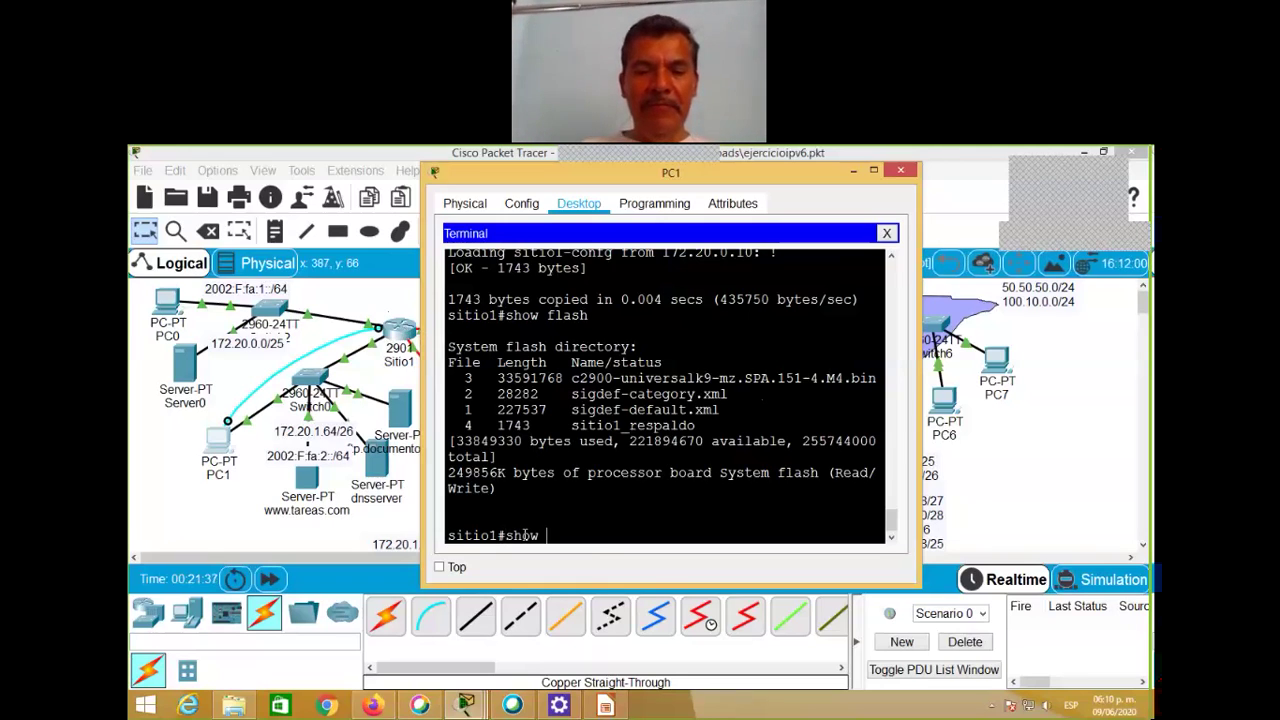
type("nvram")
key("Return")
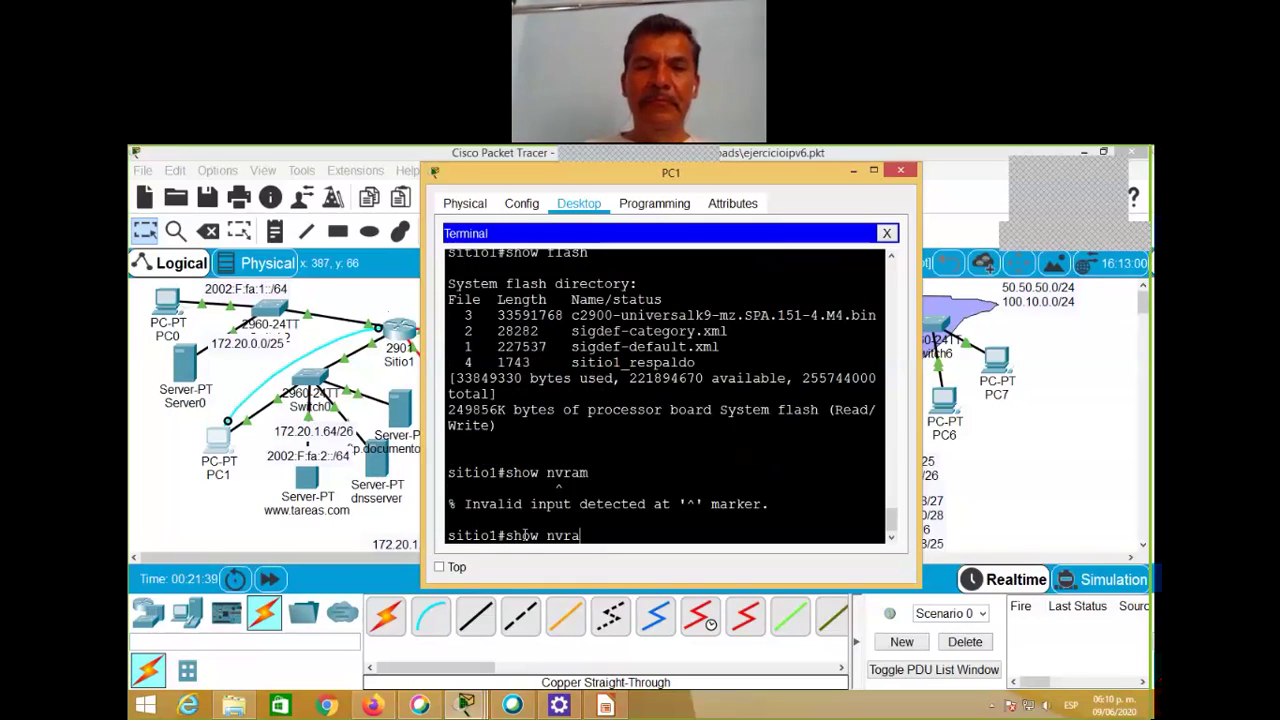
key("BackSpace")
key("BackSpace")
key("BackSpace")
key("BackSpace")
key("BackSpace")
key("BackSpace")
key("BackSpace")
key("BackSpace")
key("BackSpace")
key("Up")
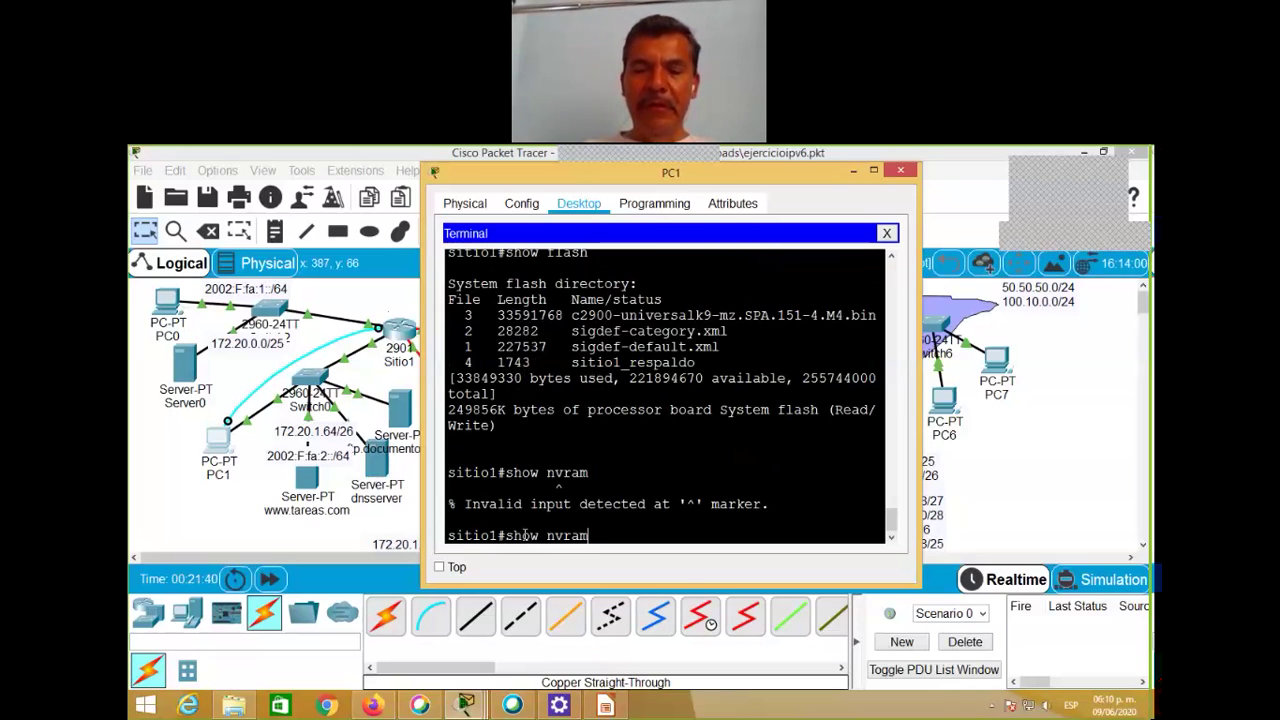
type(":")
key("Return")
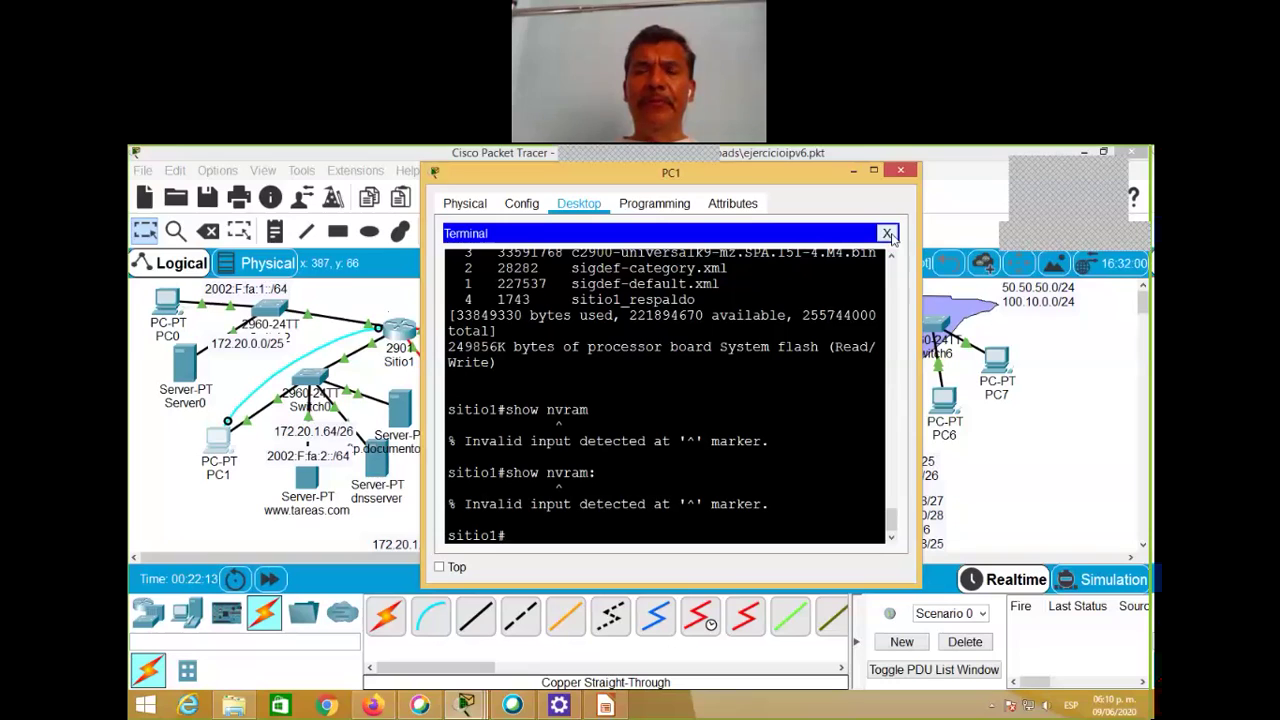
Step: Close PC1's Terminal and then PC1's device window
left_click(888, 234)
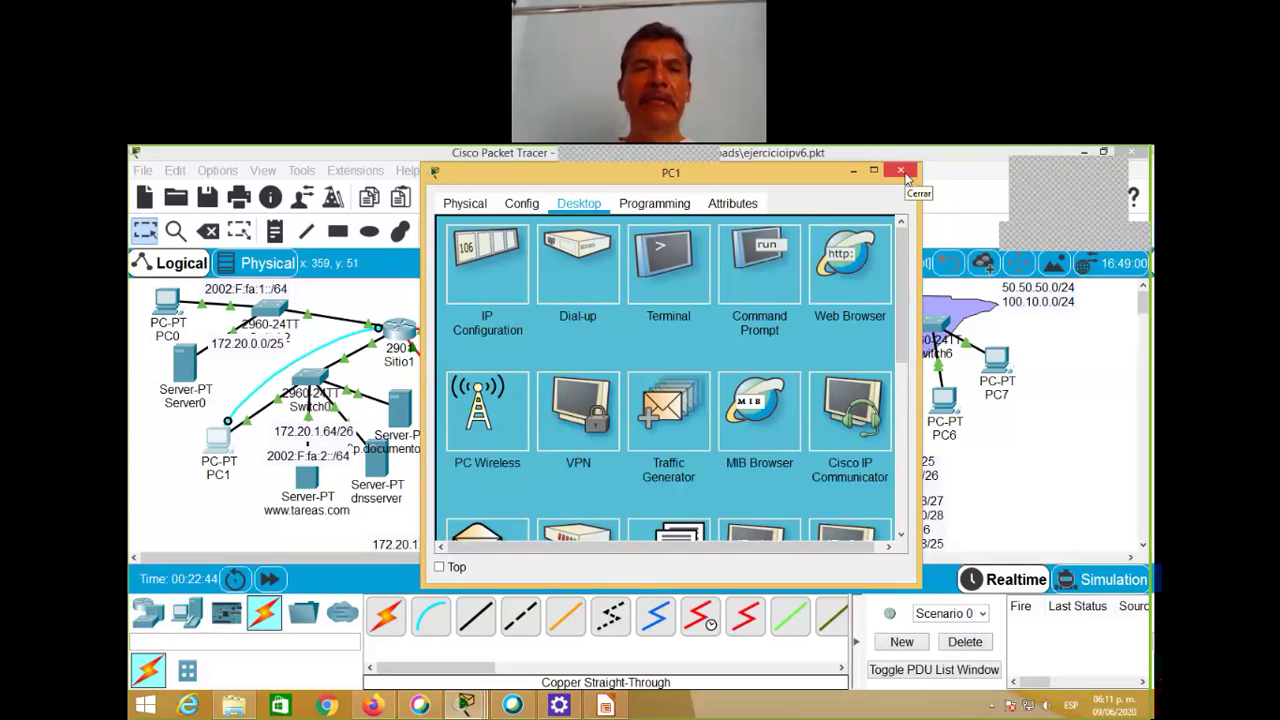
left_click(901, 172)
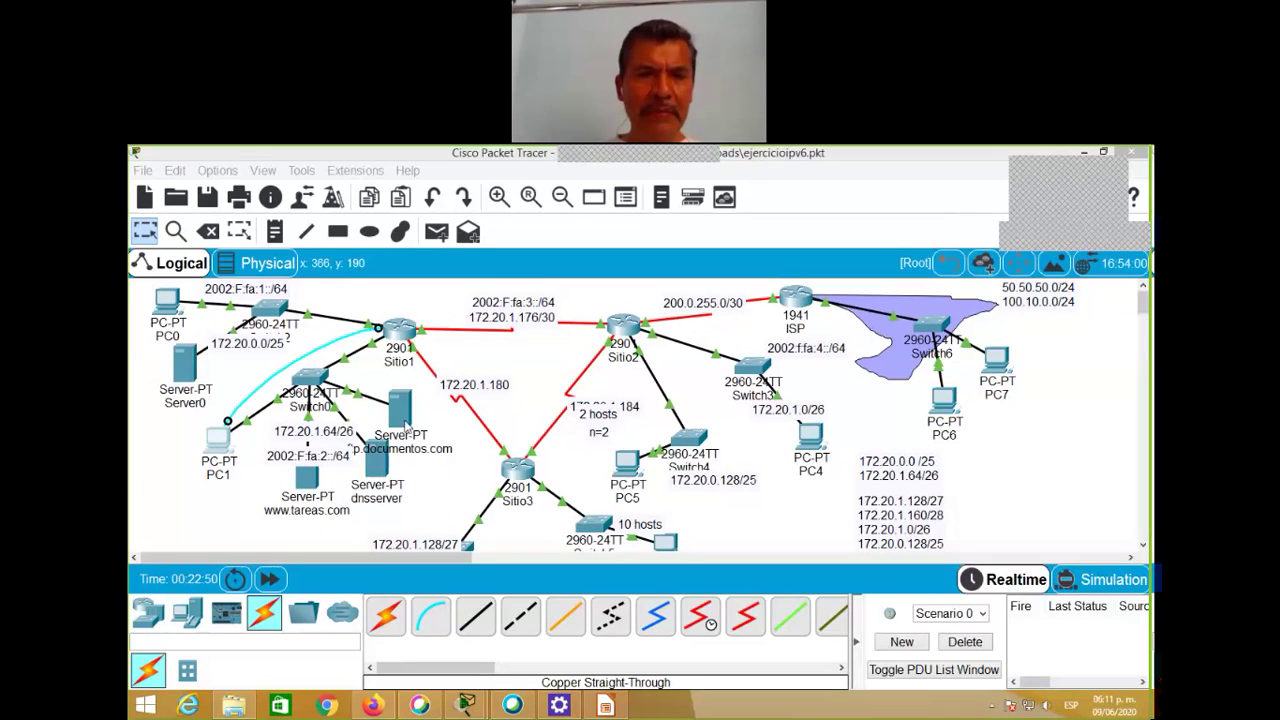
Step: Move ftp.documentos.com up-right and dnsserver down, then check each server's device info
left_click_drag(404, 427, 415, 419)
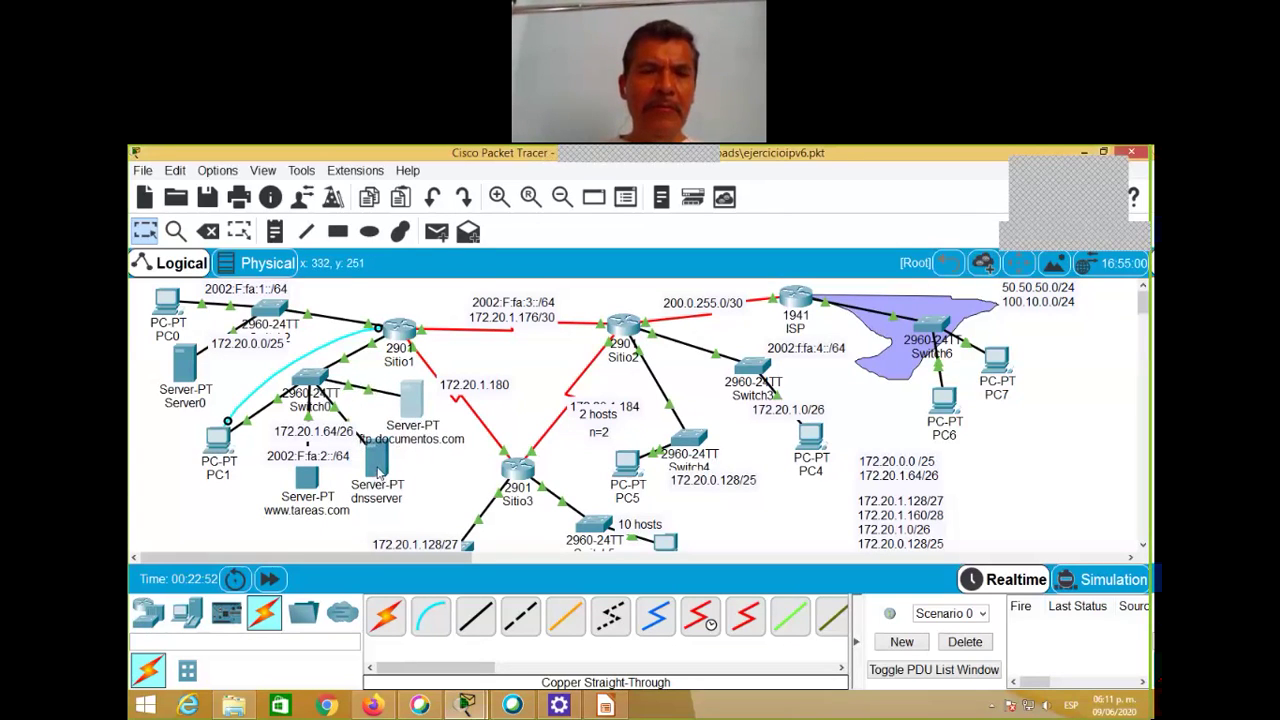
left_click_drag(378, 476, 289, 483)
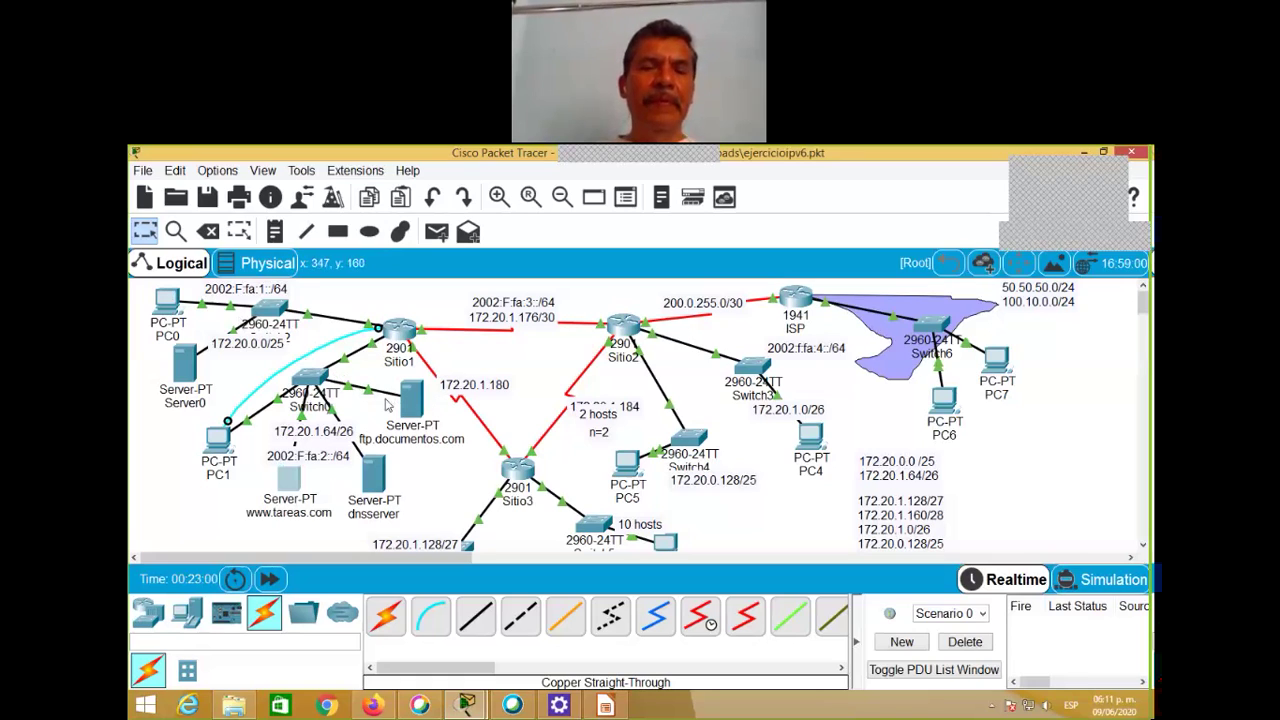
mouse_move(408, 403)
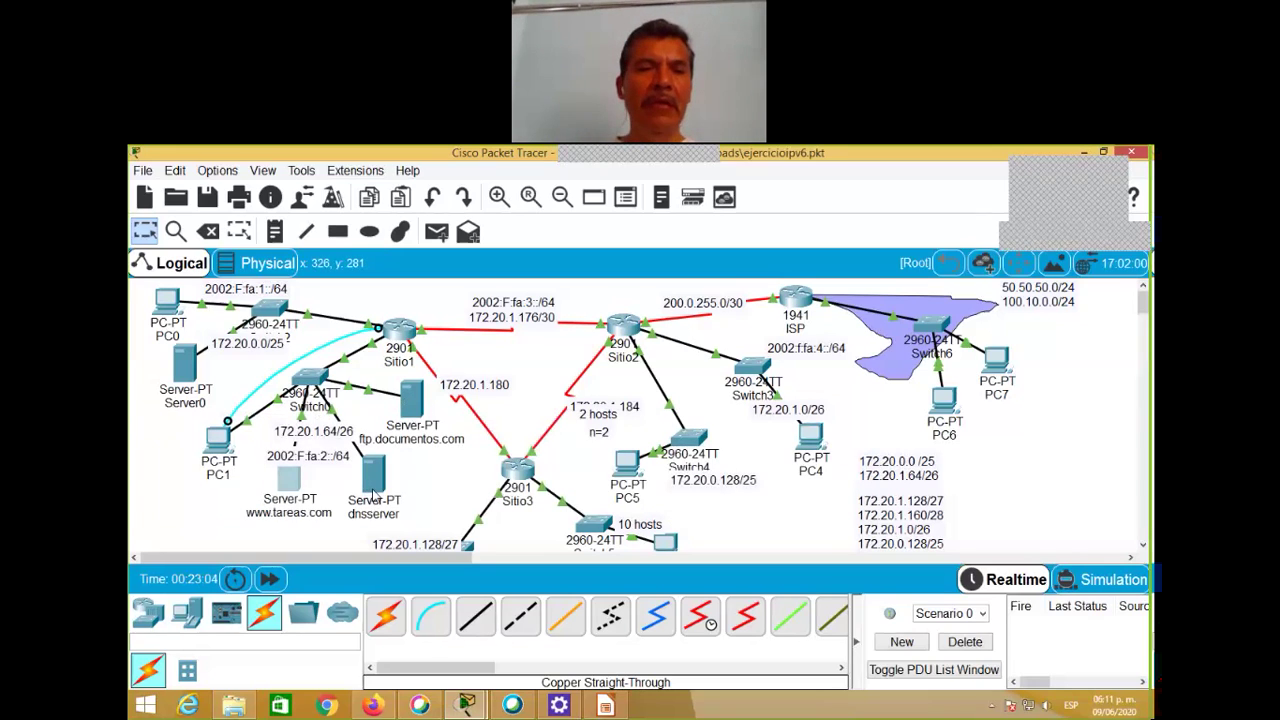
mouse_move(376, 485)
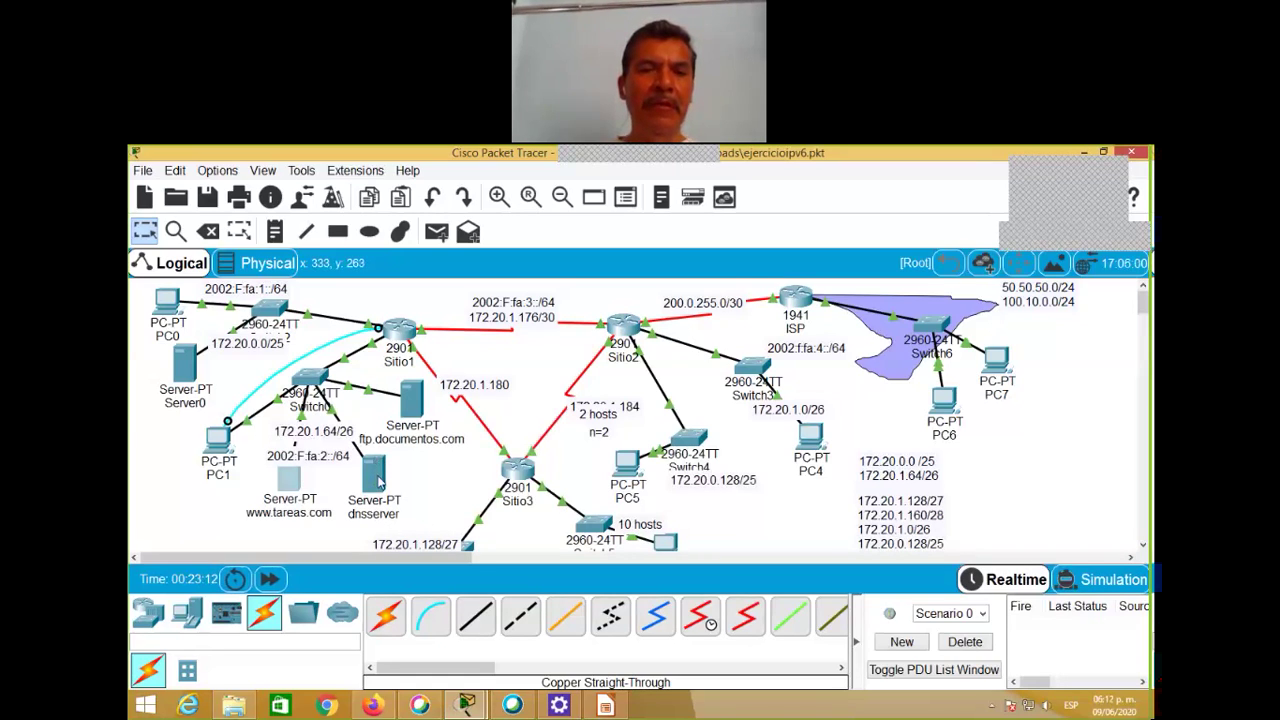
left_click(378, 483)
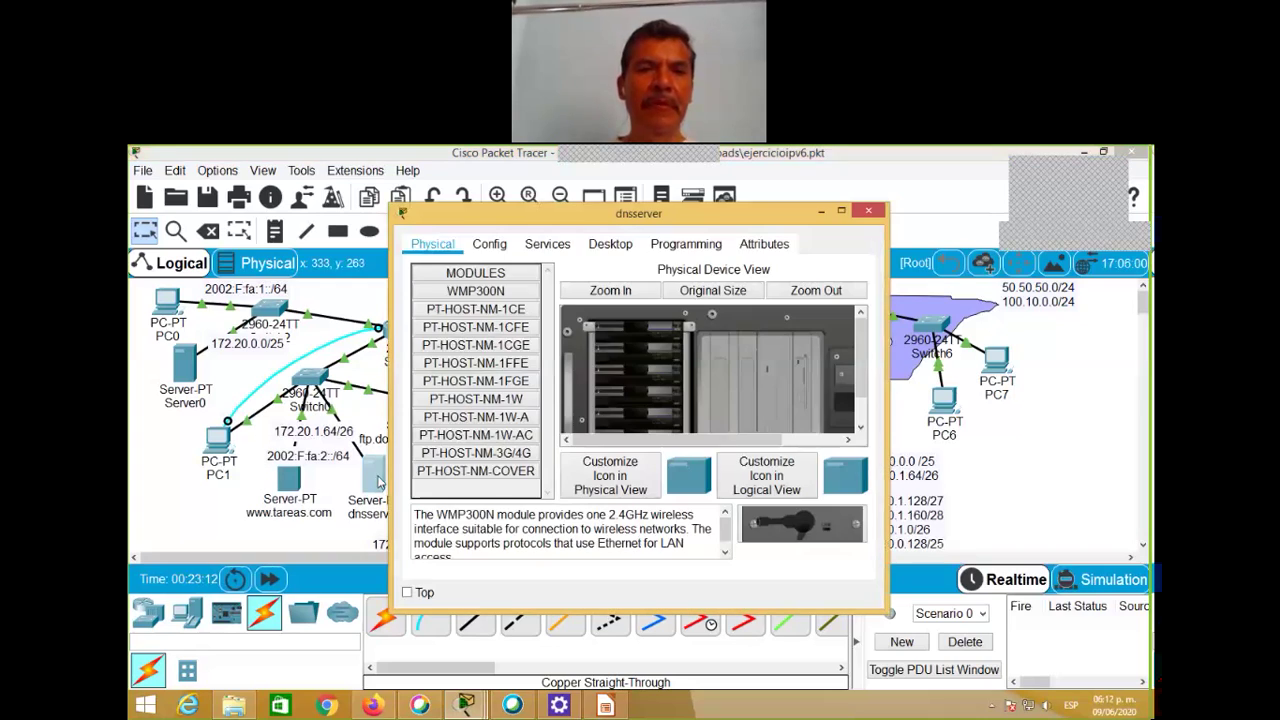
left_click(552, 246)
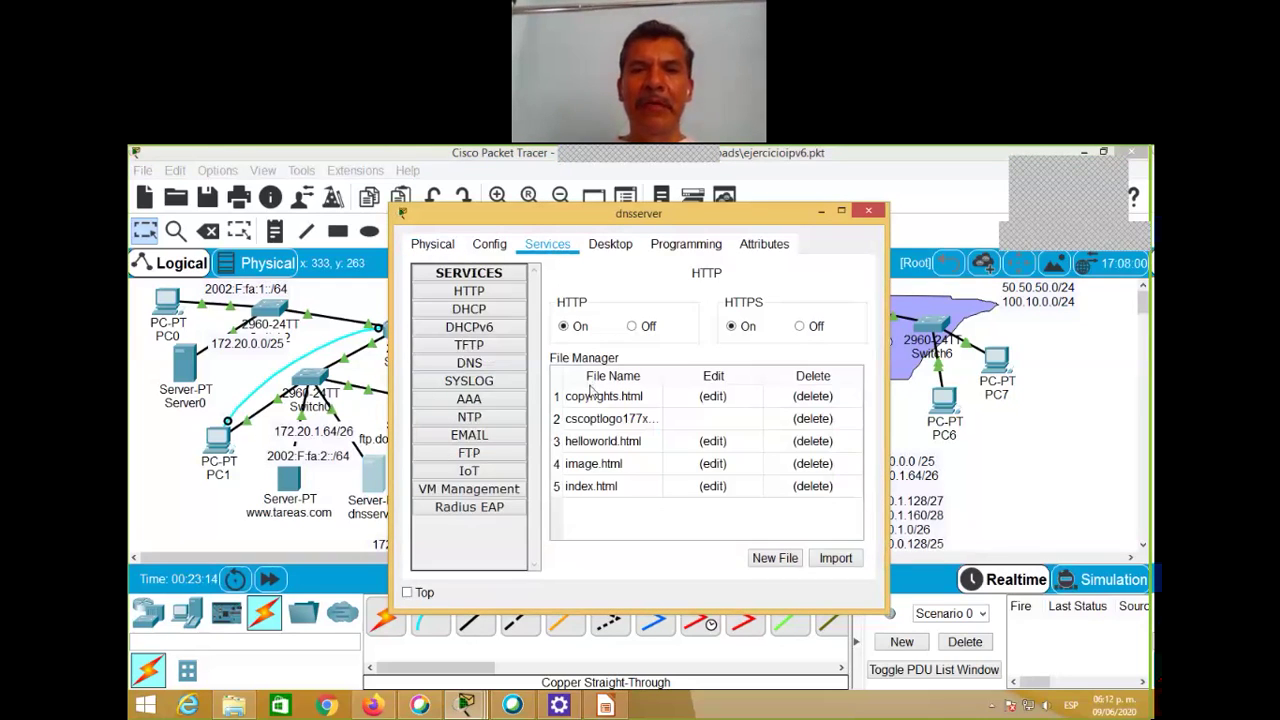
left_click(479, 369)
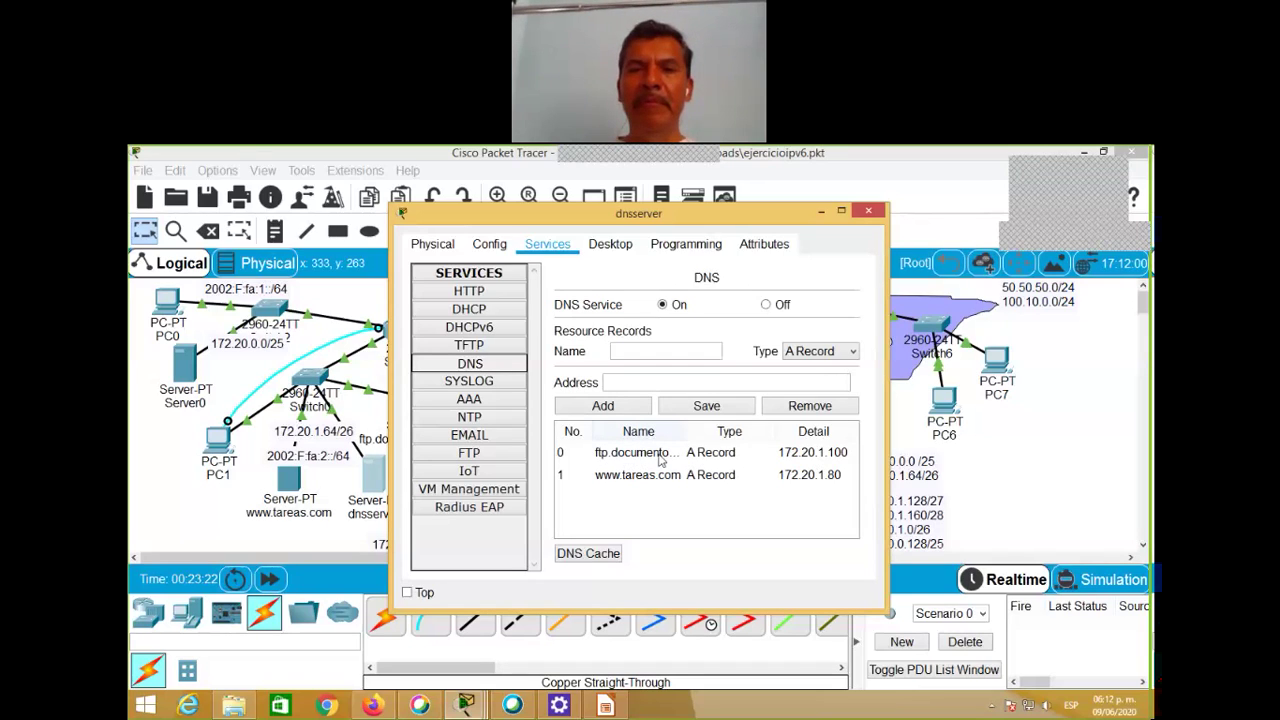
left_click(660, 457)
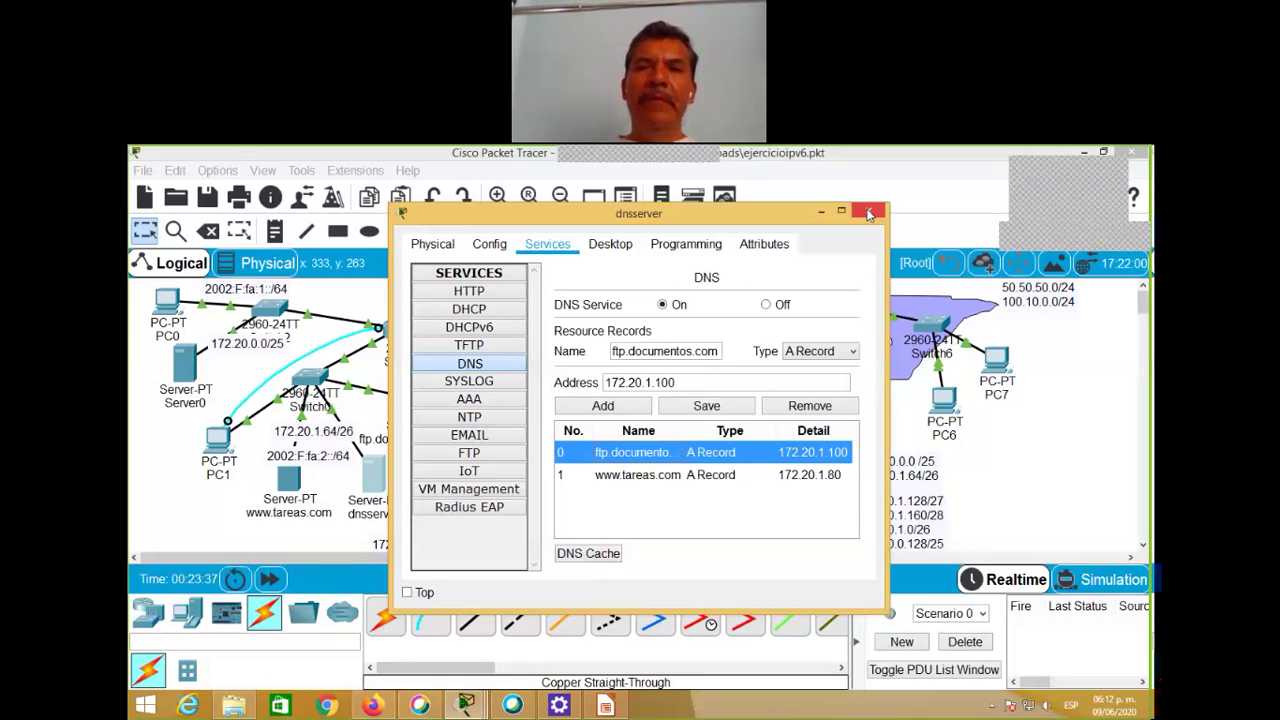
left_click(870, 213)
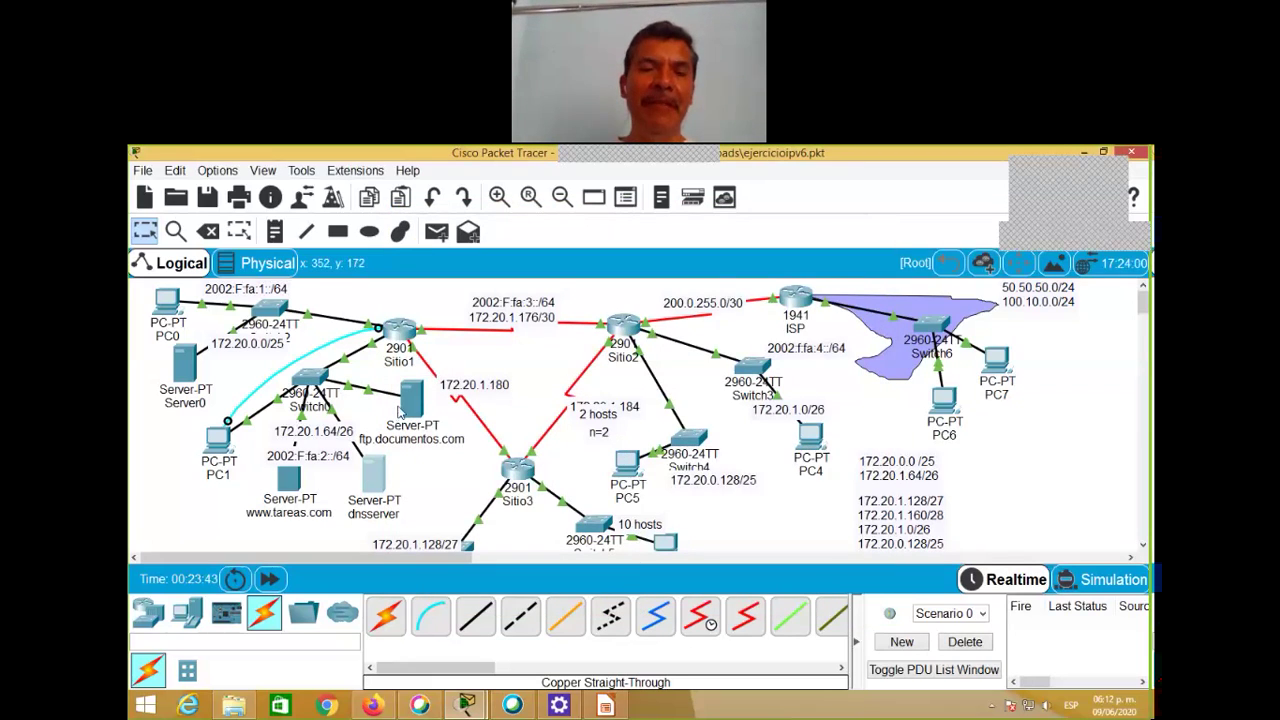
Step: Open the ftp.documentos.com server's FTP service settings under Services
left_click(411, 409)
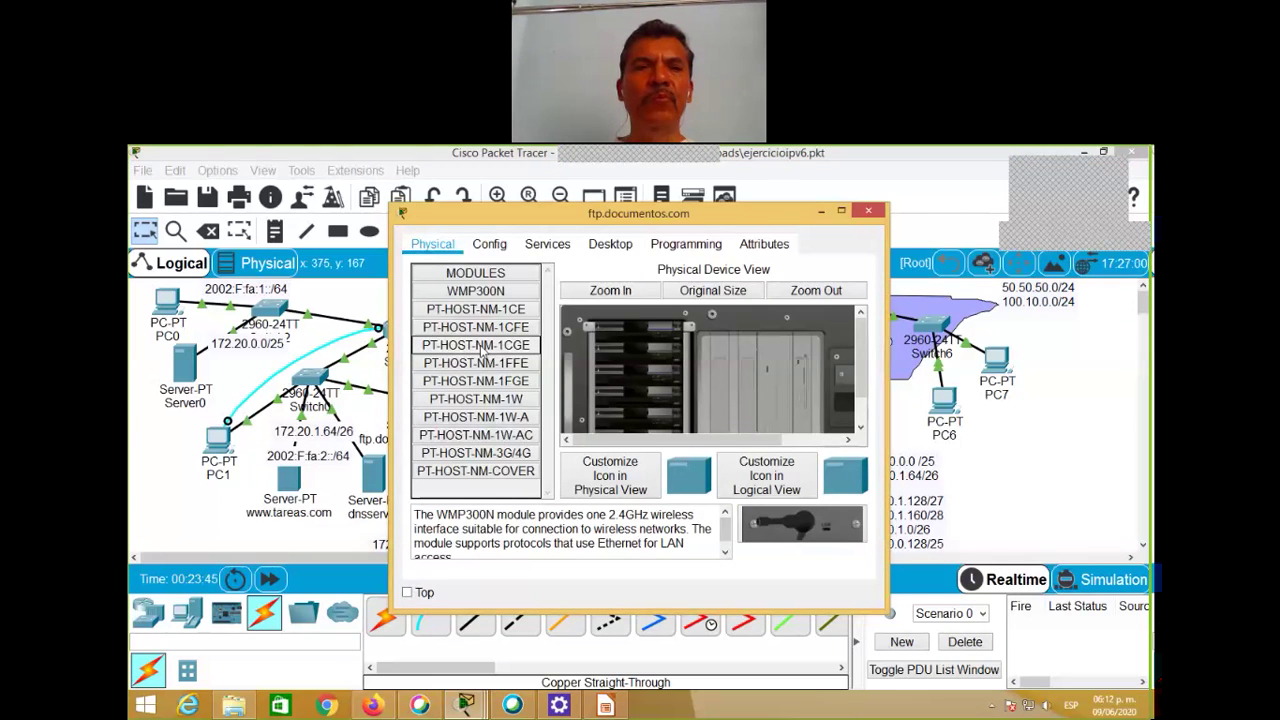
left_click(549, 246)
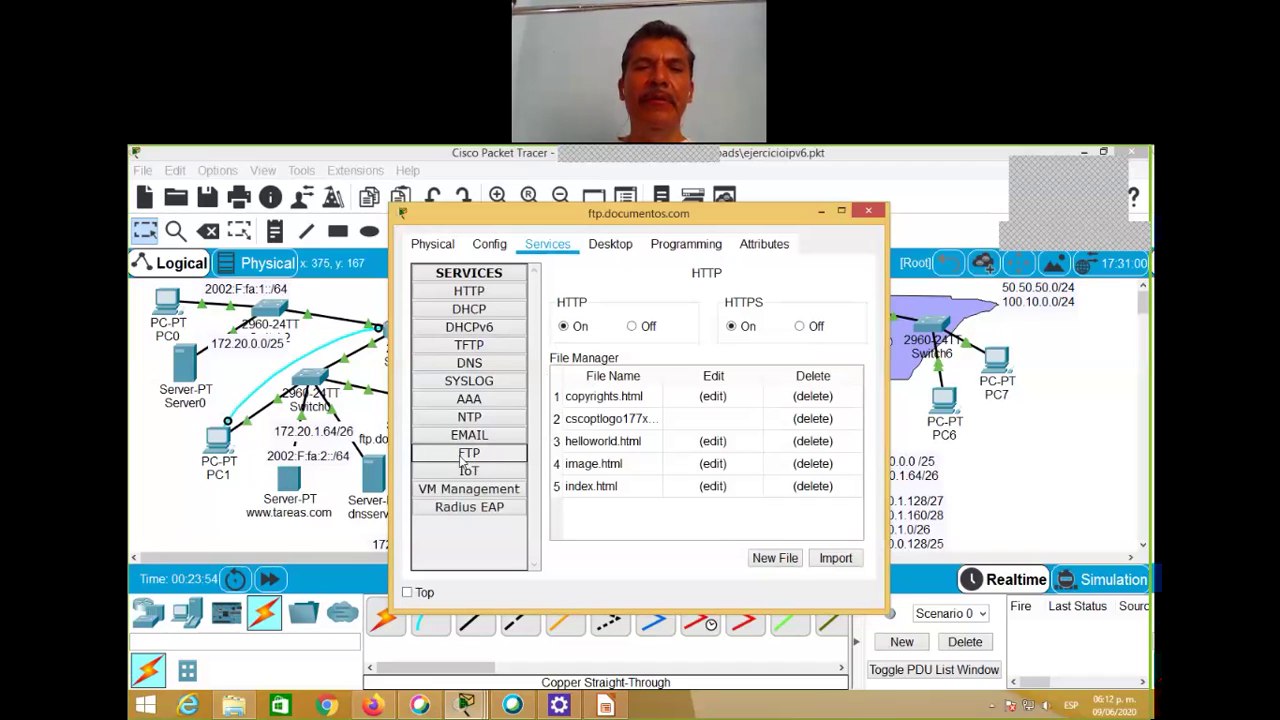
left_click(470, 453)
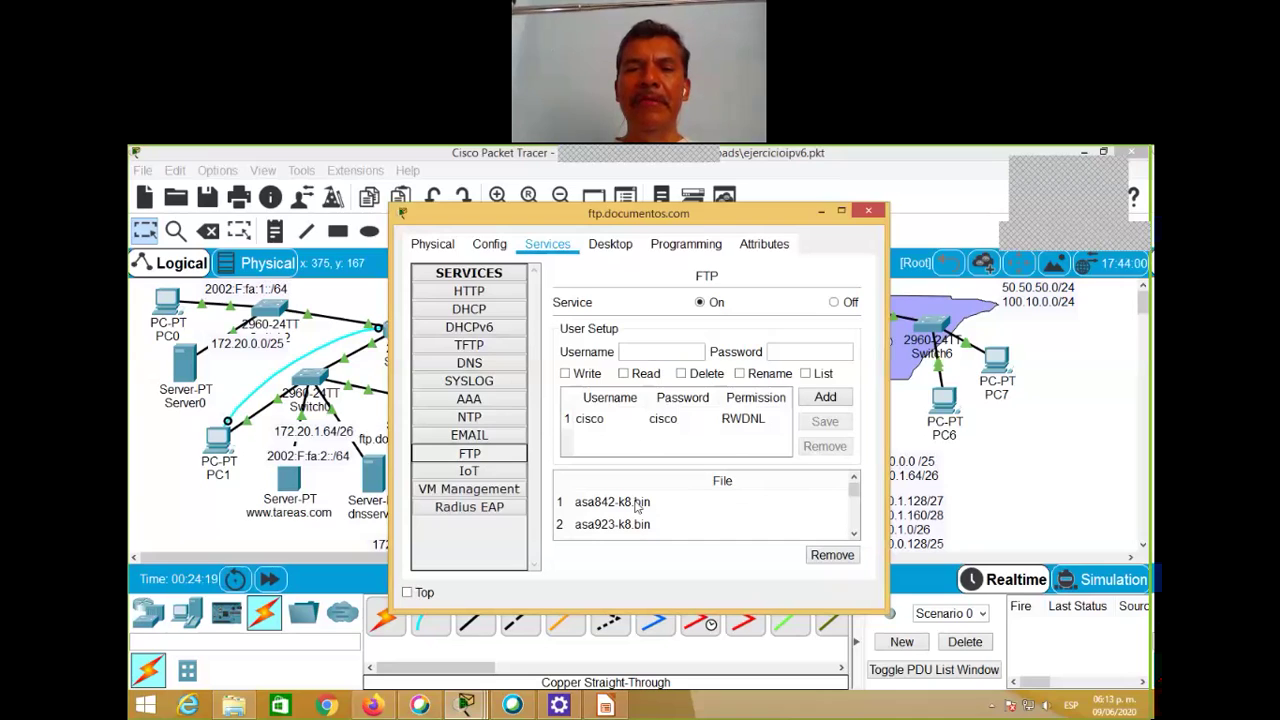
Step: Scroll down through the FTP server's list of stored files
left_click(853, 537)
left_click(853, 537)
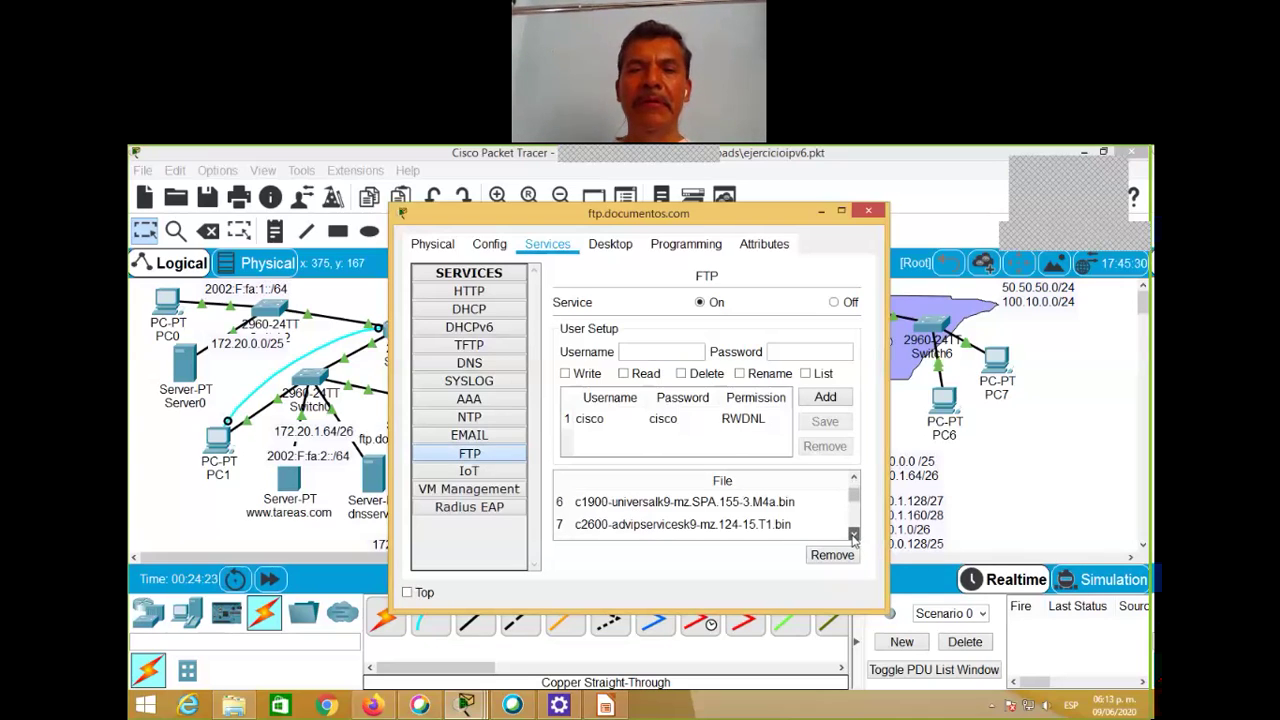
left_click(853, 537)
left_click(853, 537)
left_click(853, 537)
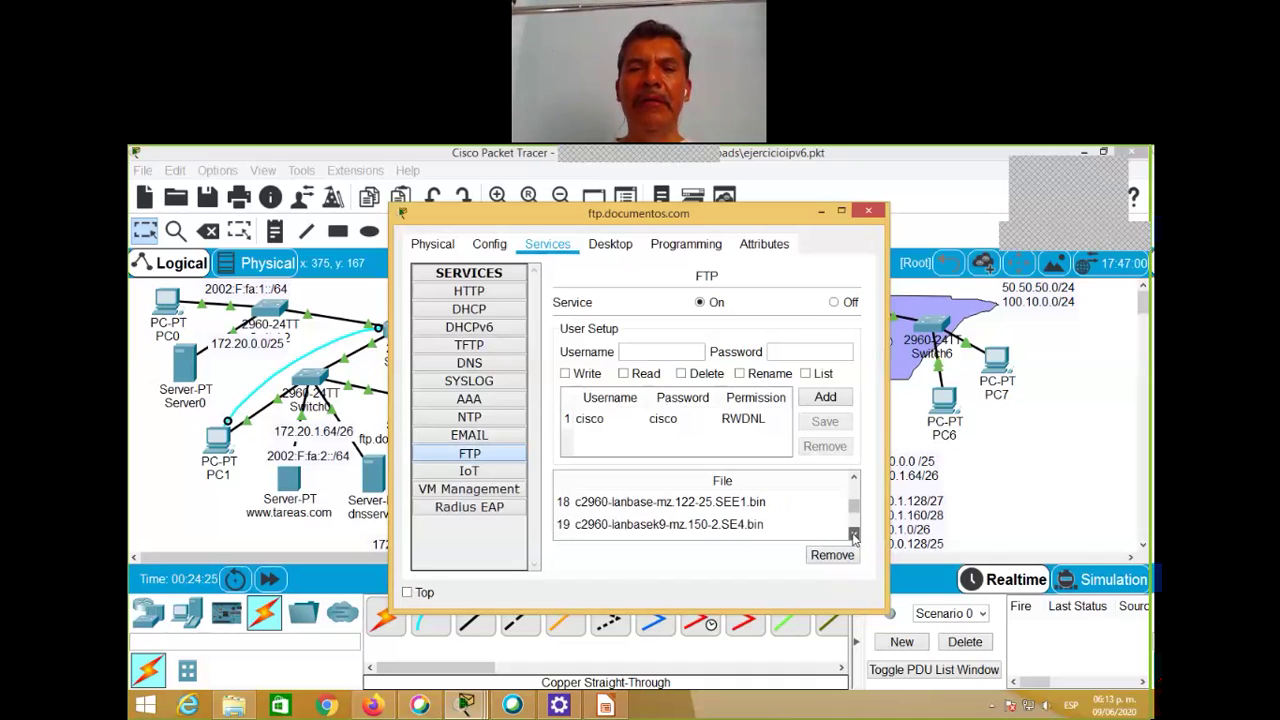
left_click(853, 537)
left_click(853, 537)
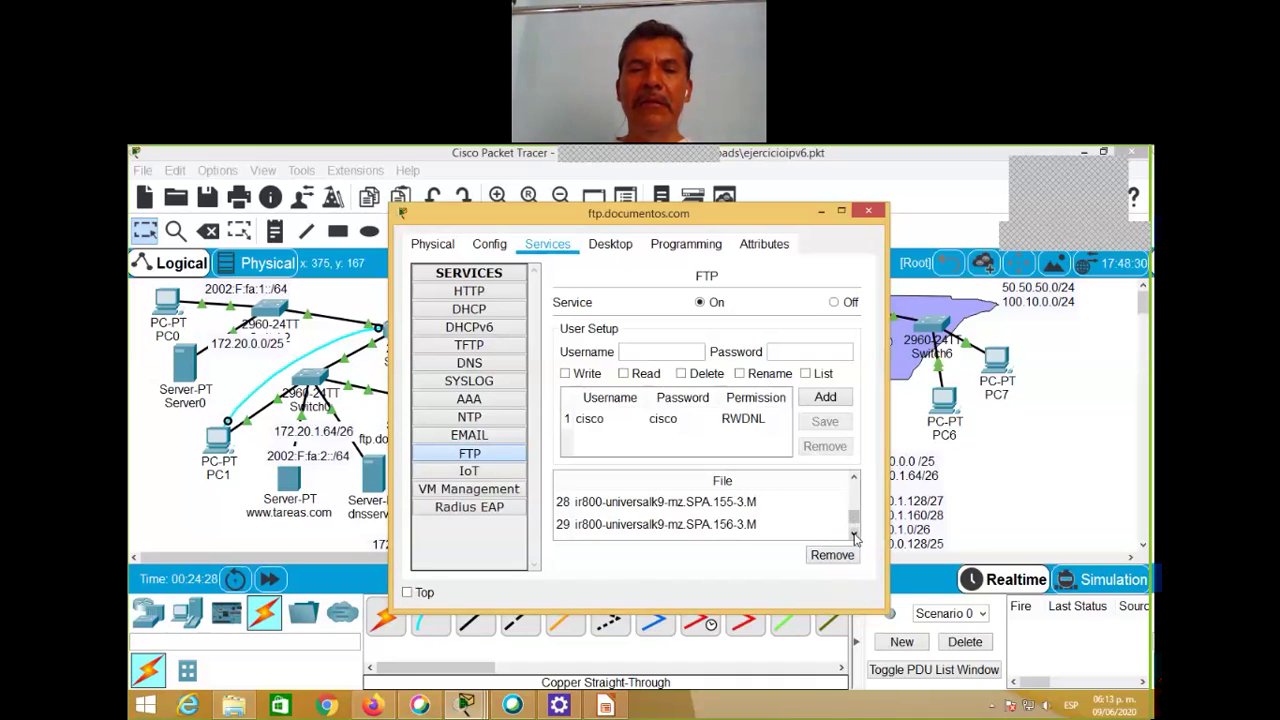
left_click(853, 537)
left_click(853, 537)
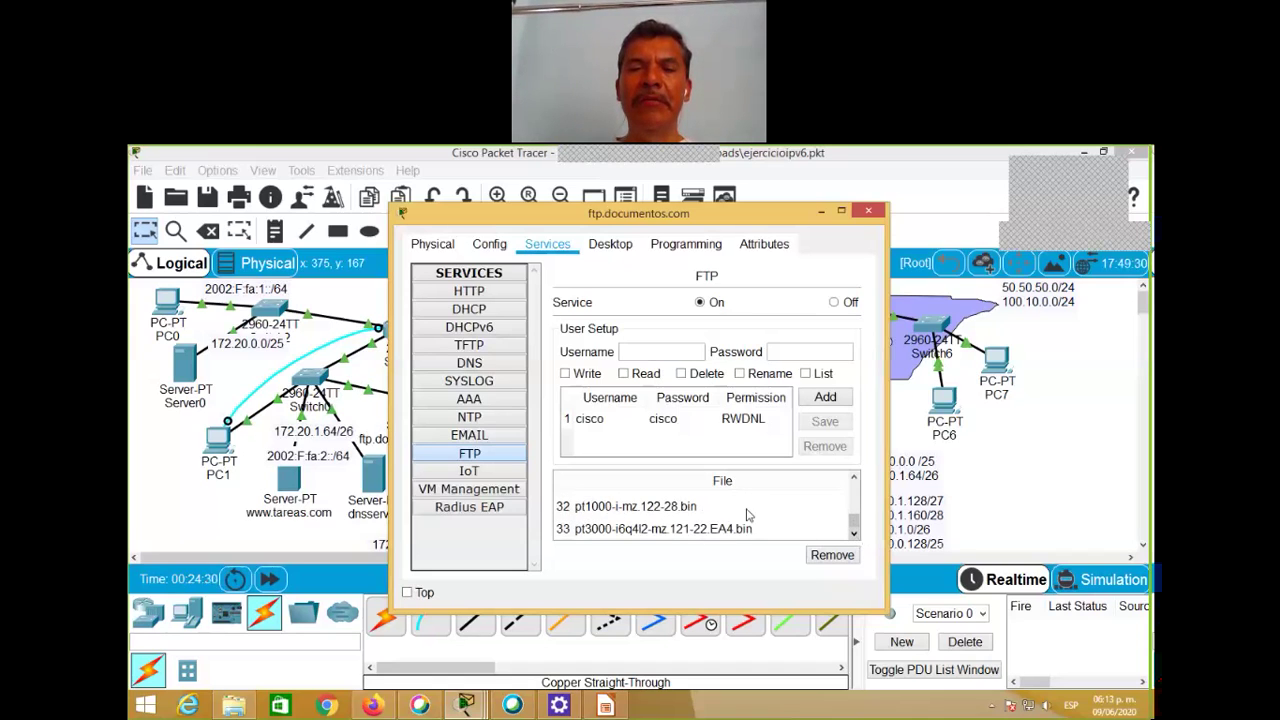